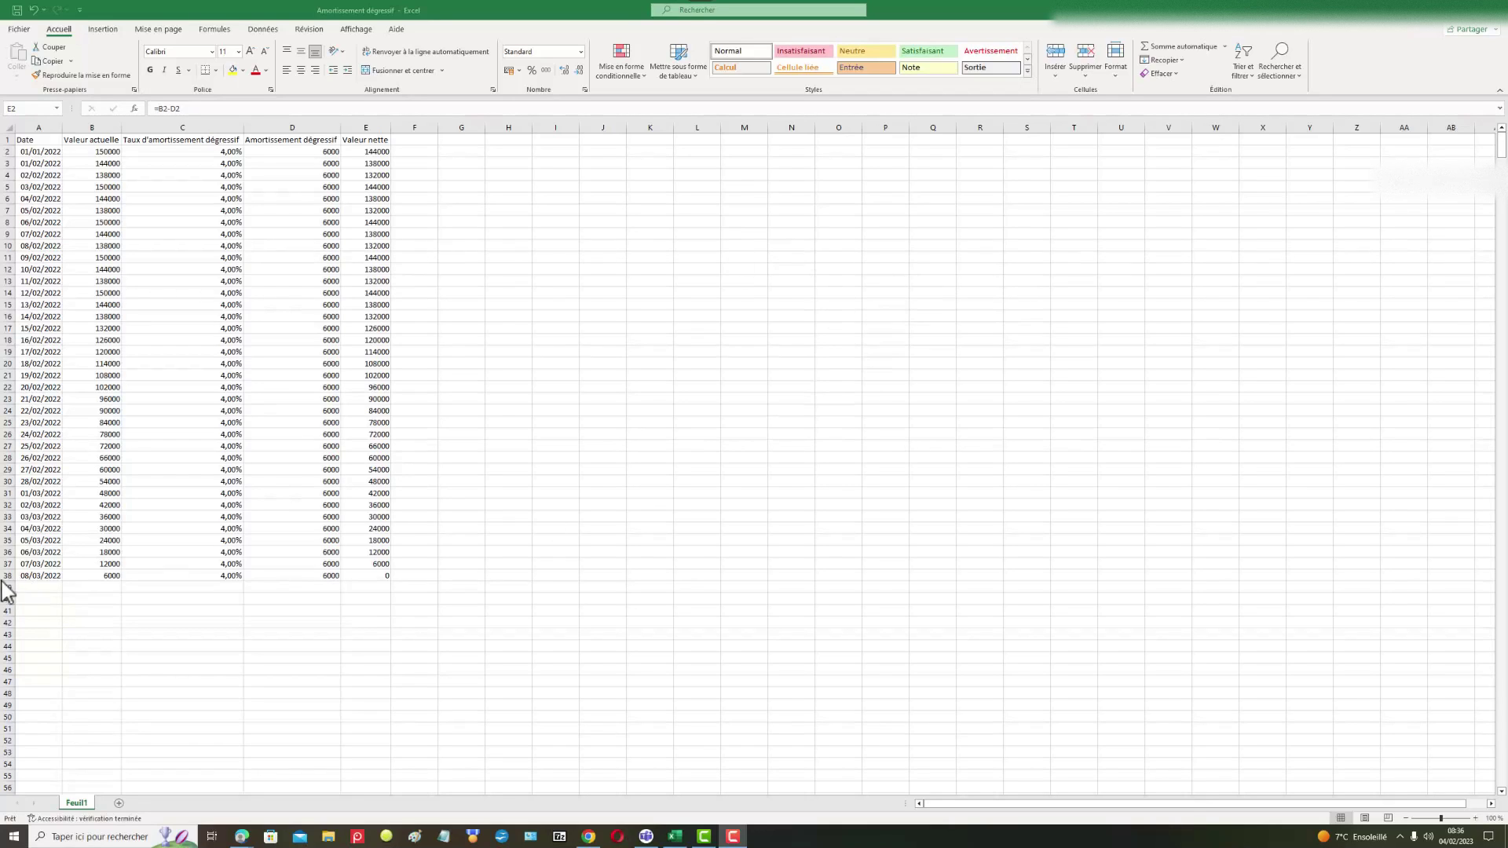
# - Review the depreciation table's headers and the formulas behind Amortissement dégressif in D2 and Valeur nette in E2
pyautogui.click(67, 459)
pyautogui.click(35, 351)
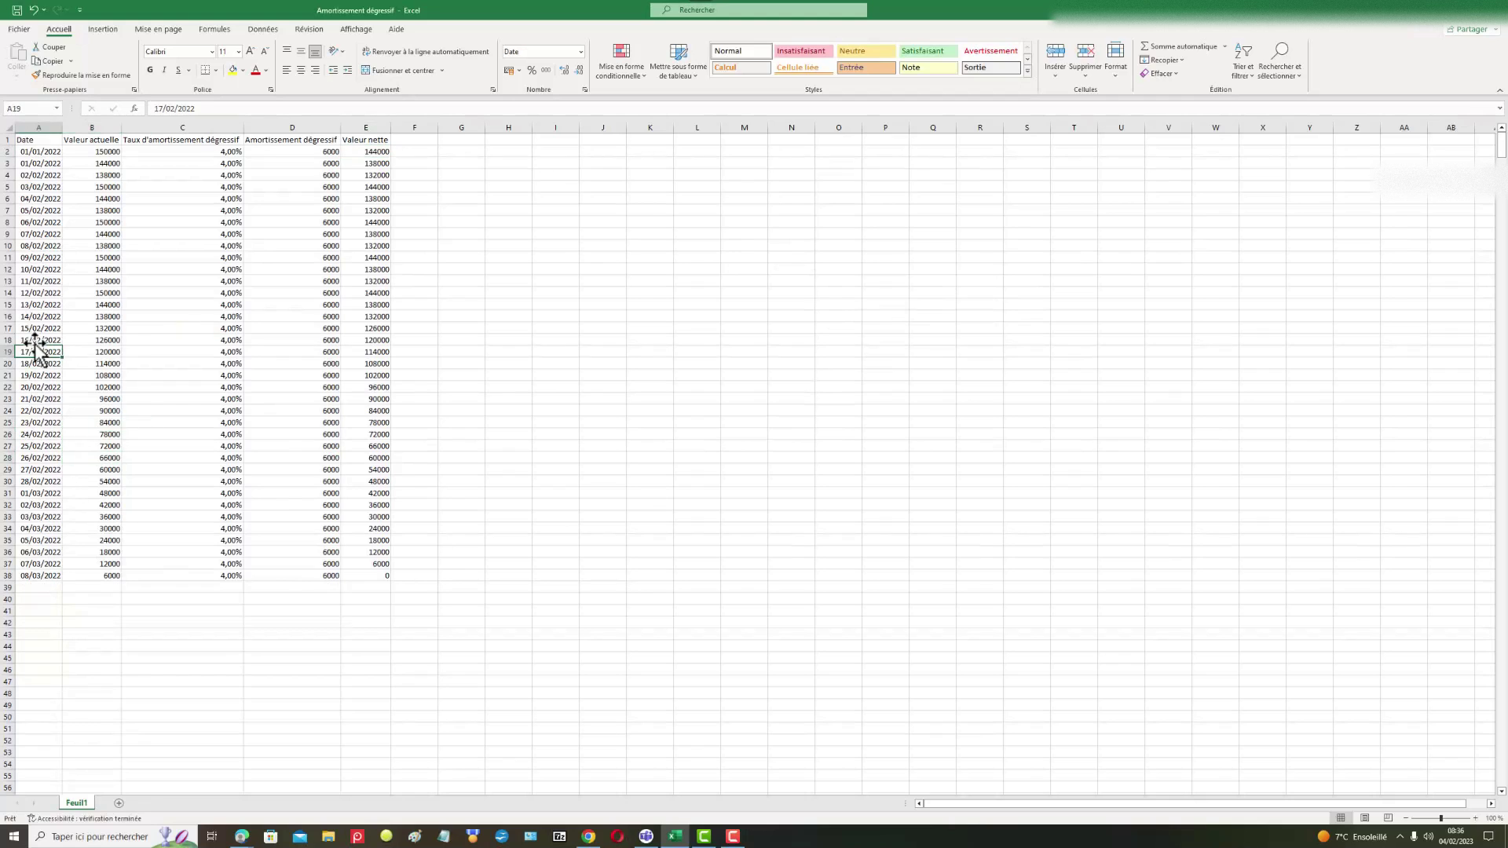
pyautogui.click(42, 141)
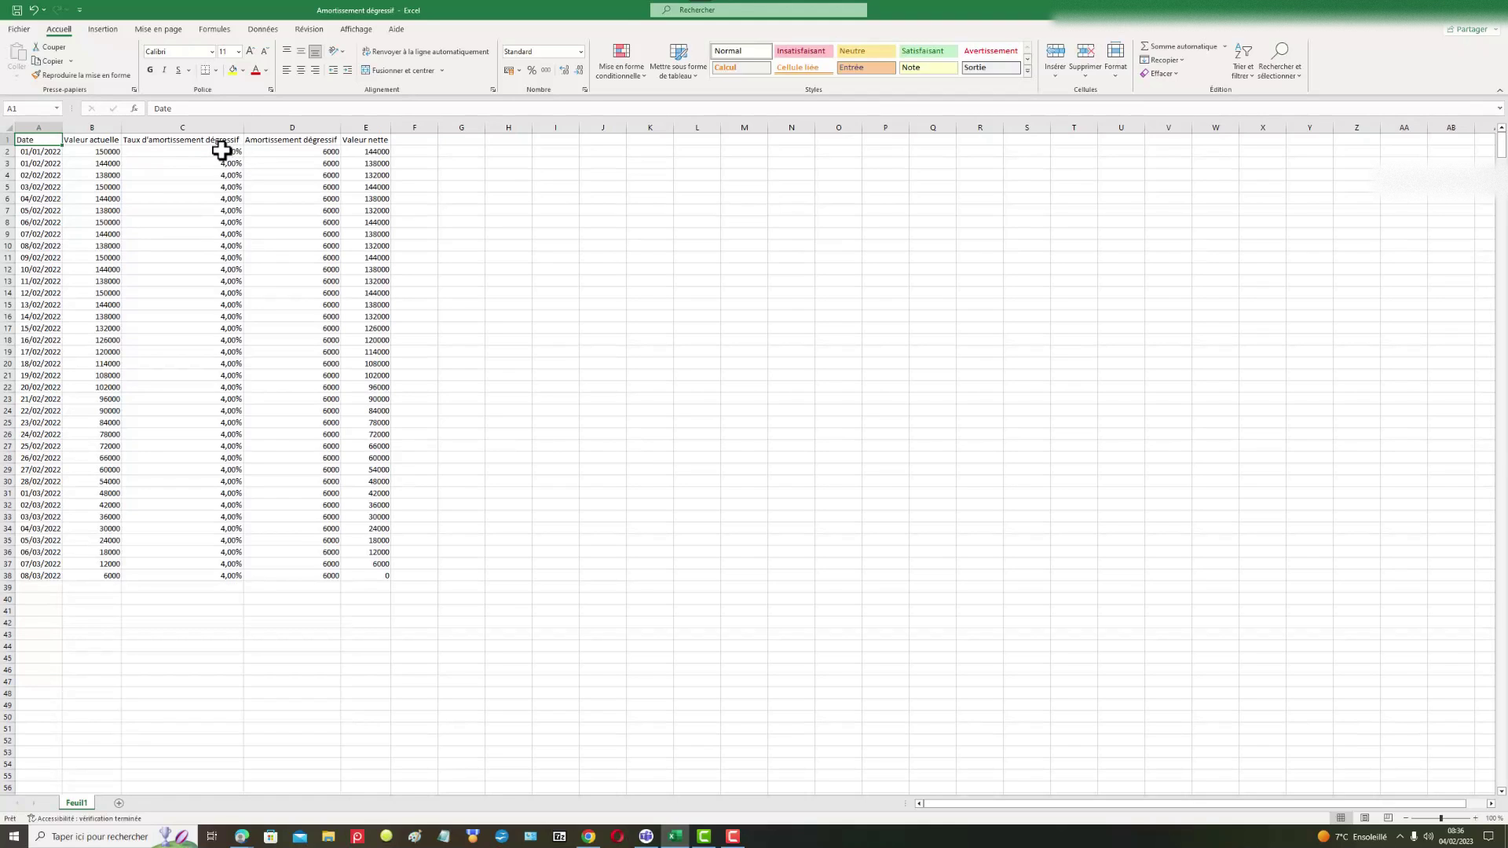
pyautogui.click(294, 139)
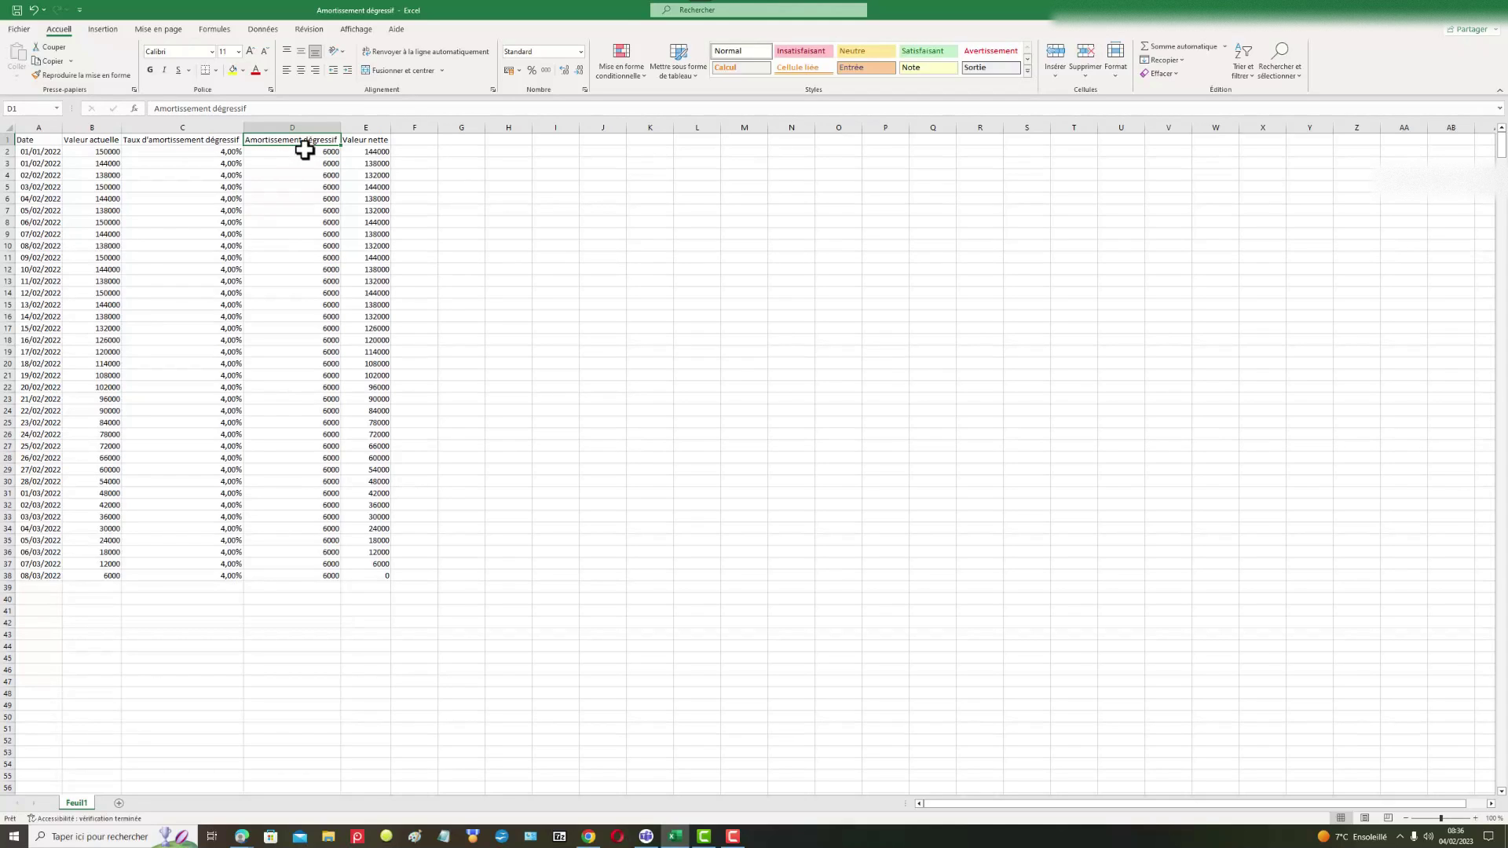
pyautogui.click(304, 150)
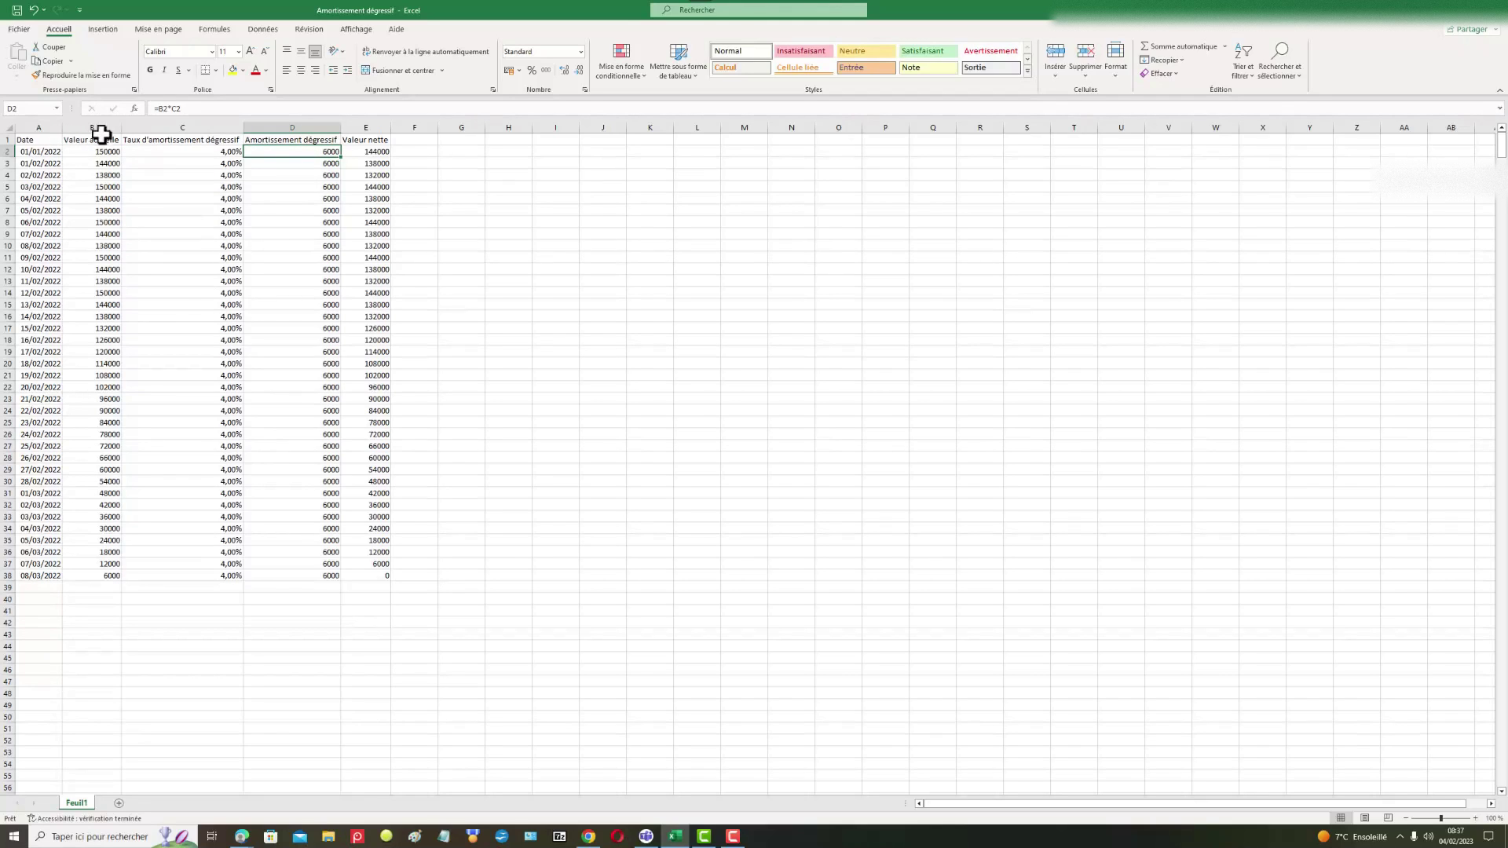
pyautogui.click(369, 150)
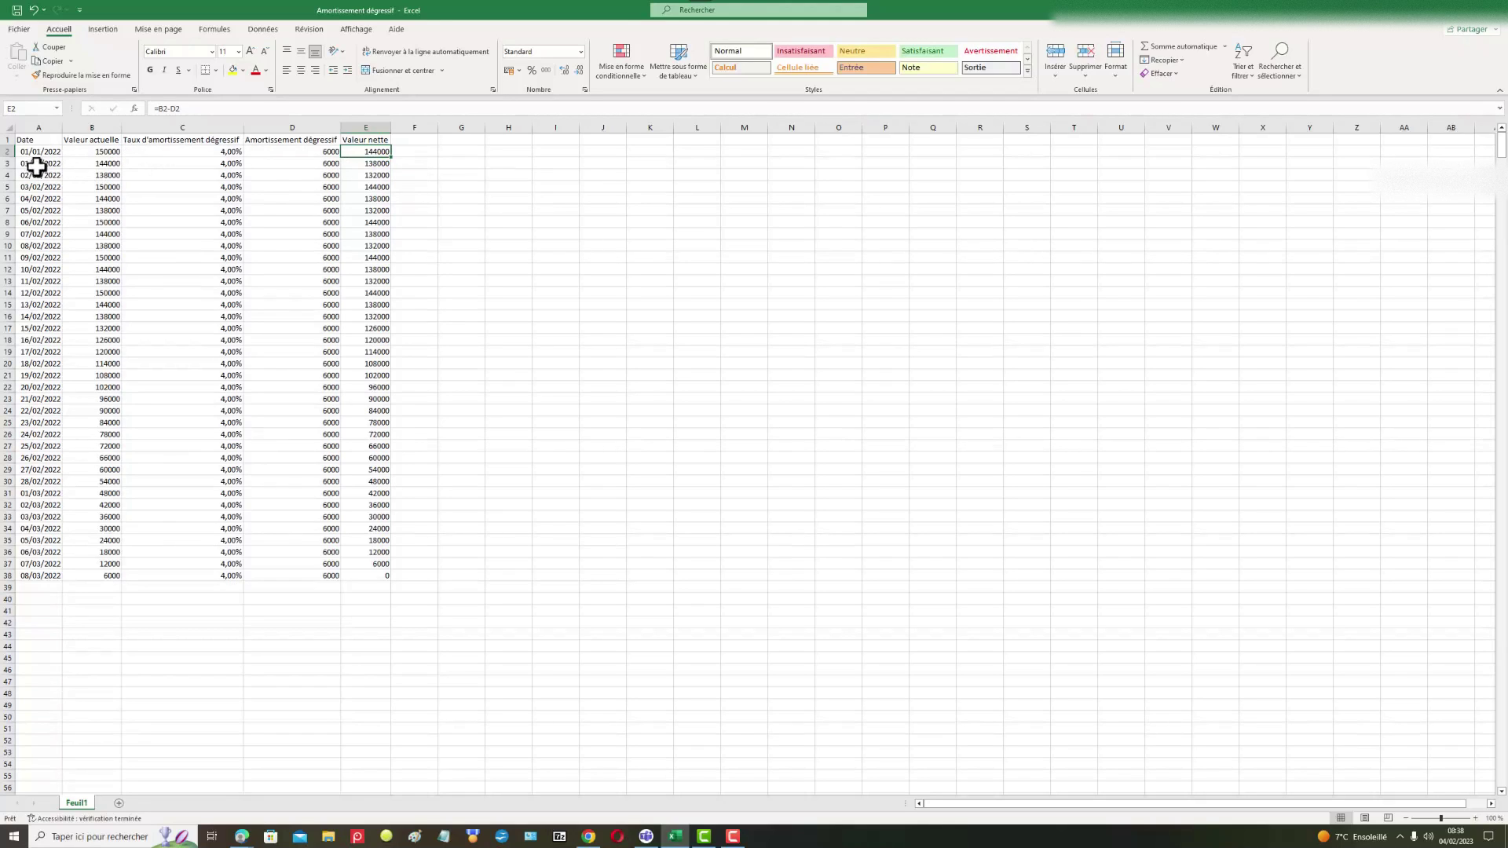
# - Clear the contents of B3:E38, leaving the dates and the first data row in place
pyautogui.moveTo(101, 163); pyautogui.dragTo(377, 572)
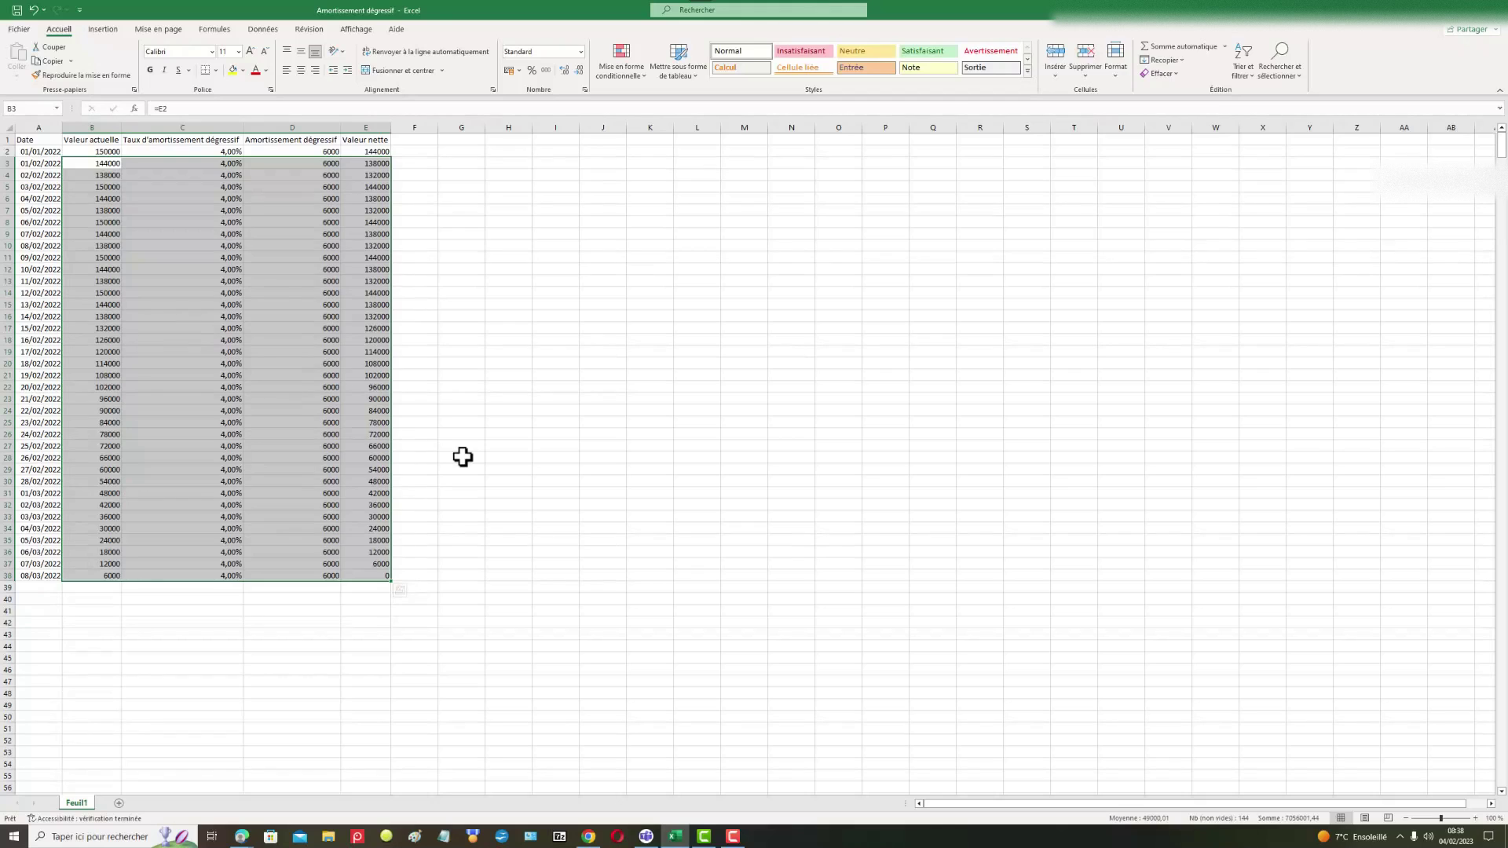
pyautogui.press('Delete')
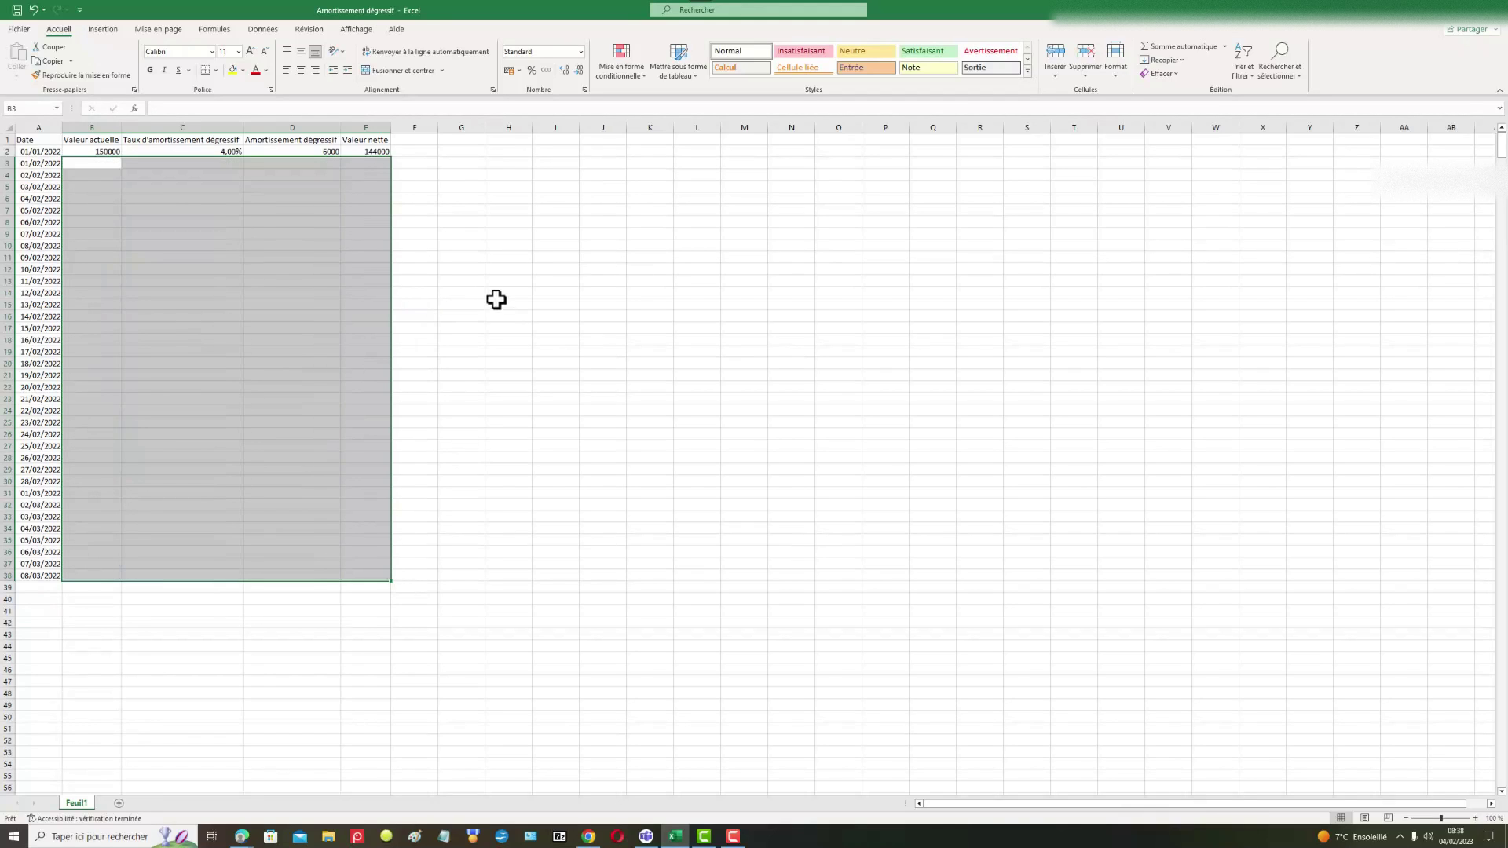
pyautogui.click(445, 281)
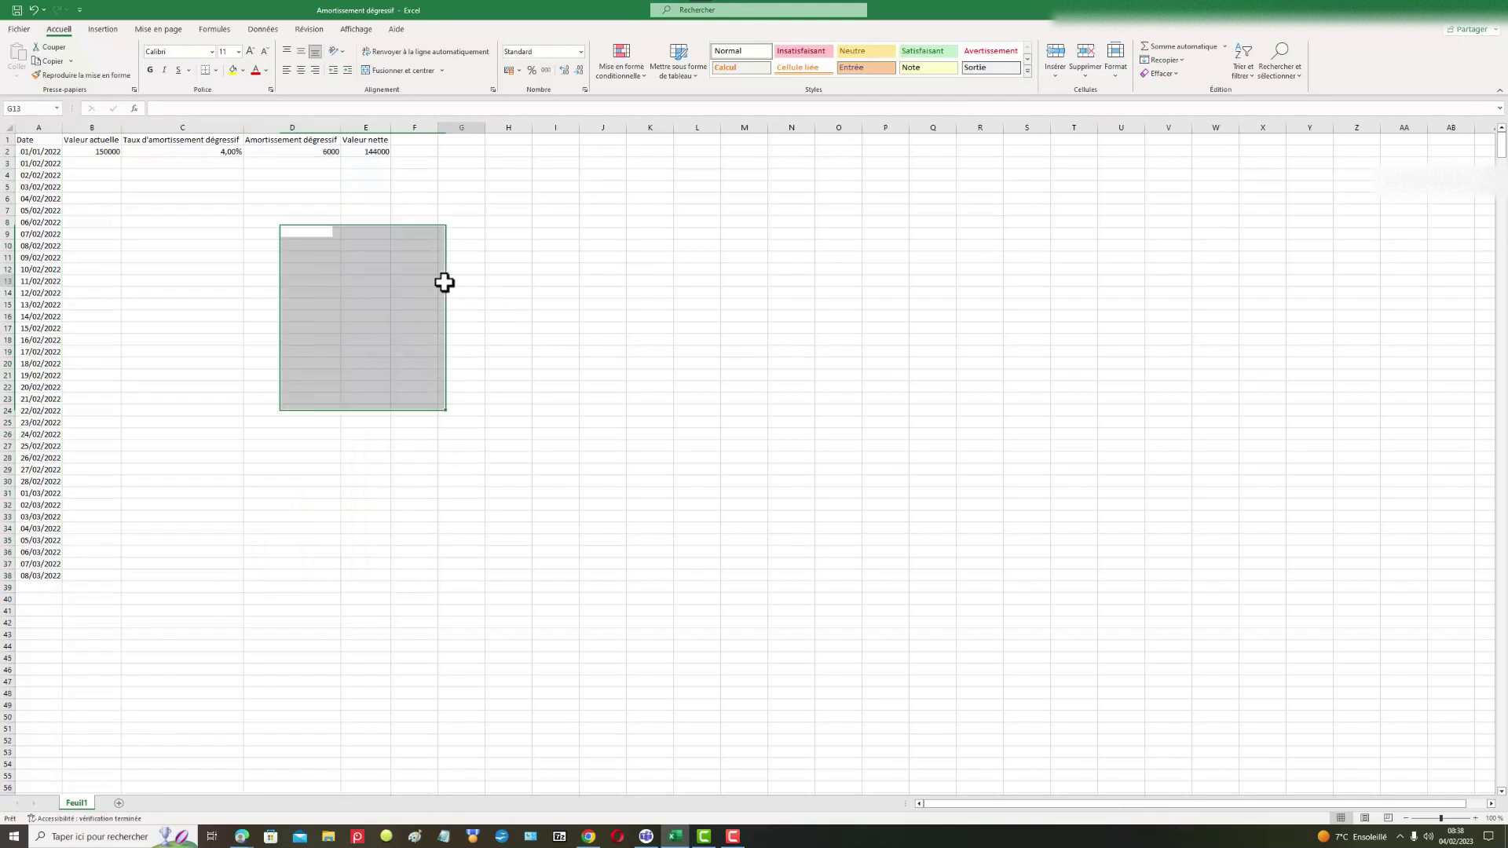
# - Enter the formula =E2 in B3 so the current value takes the previous row's net value
pyautogui.click(102, 151)
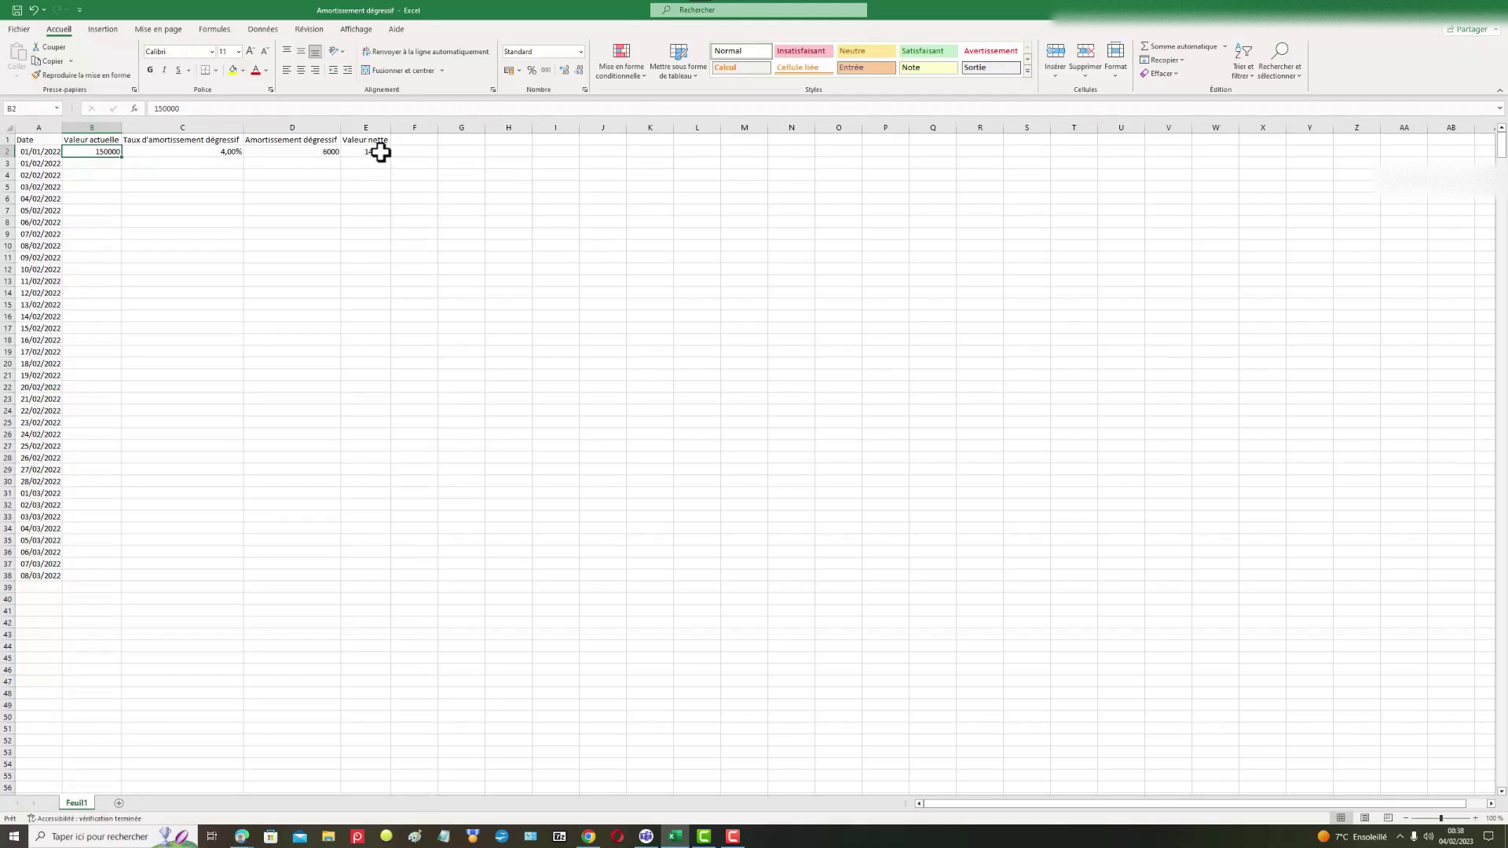
pyautogui.click(104, 161)
pyautogui.write('=')
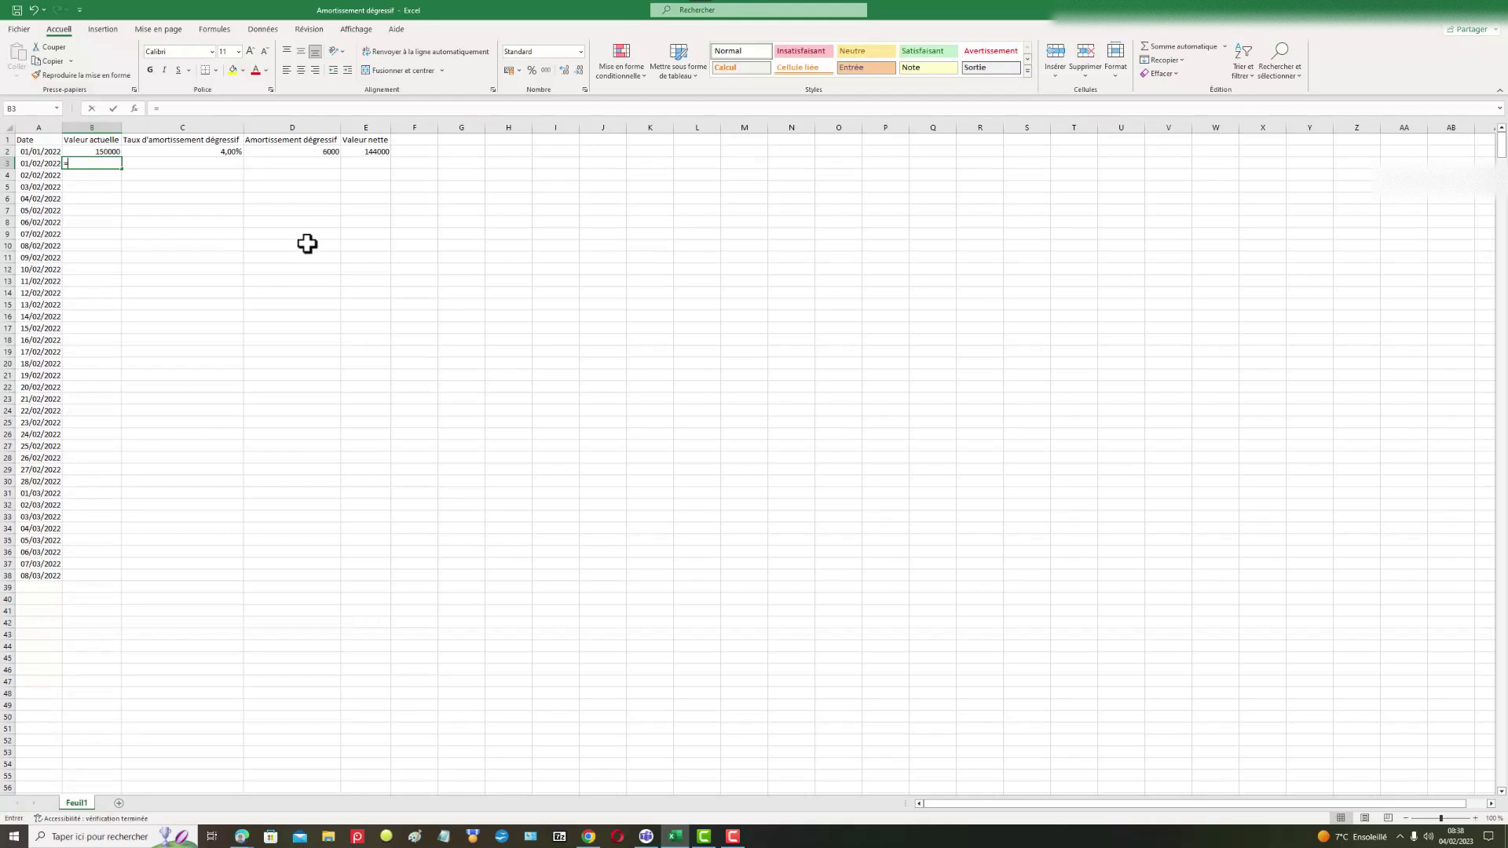
pyautogui.click(367, 150)
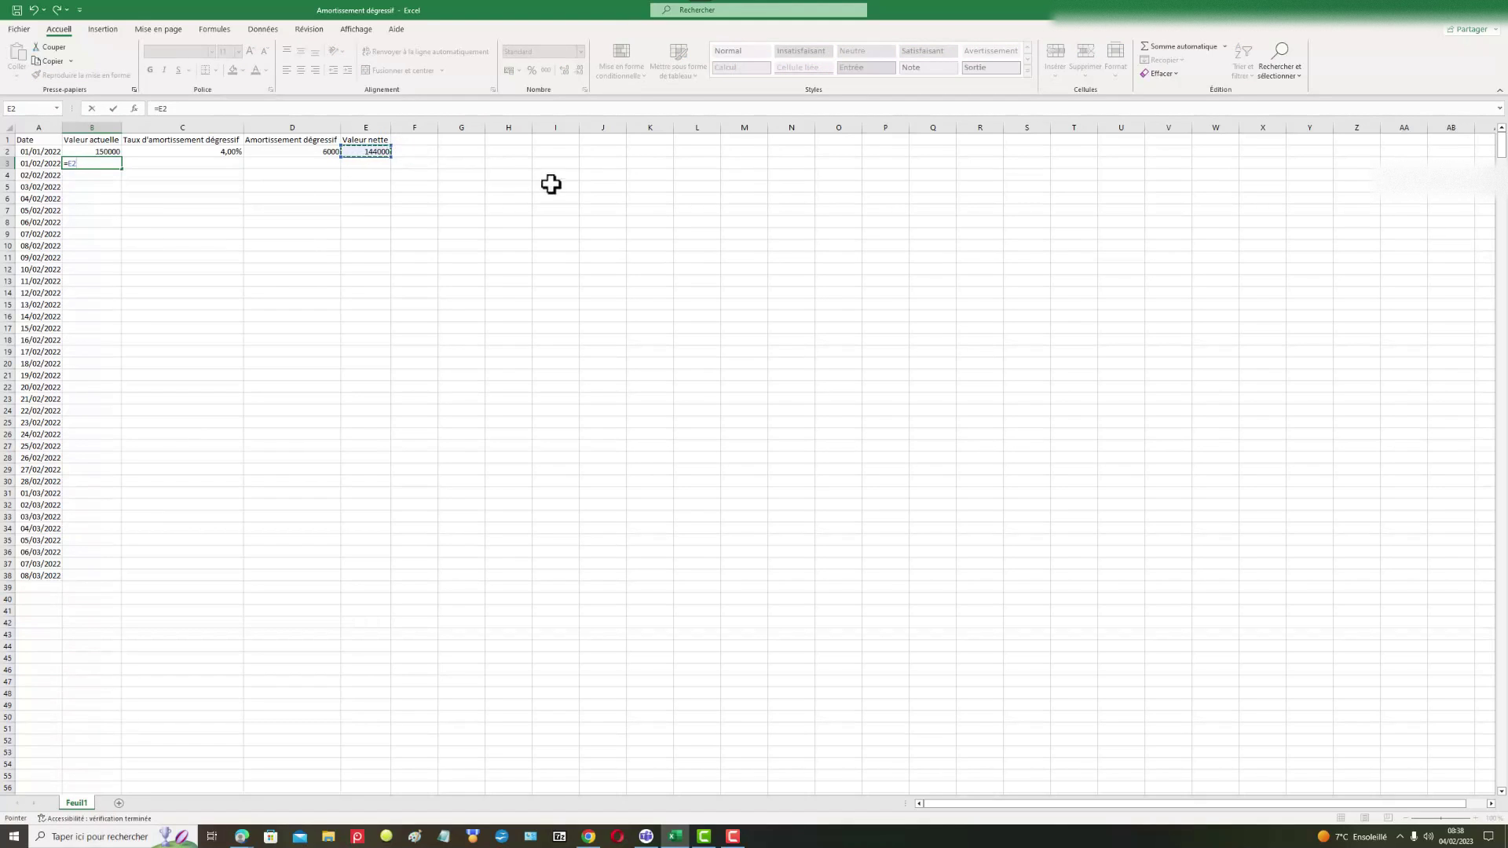
pyautogui.press('Return')
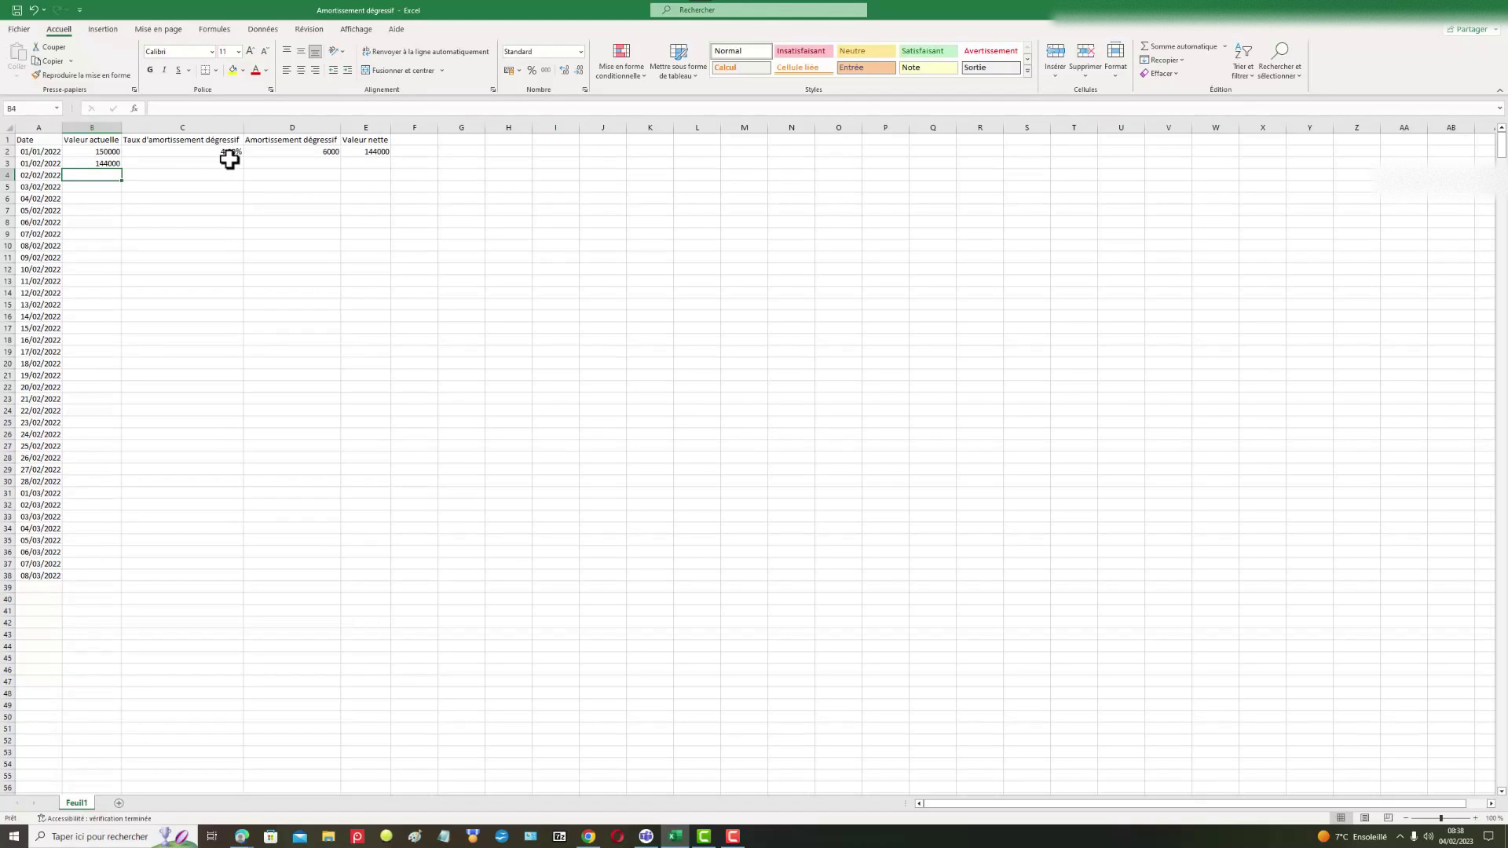
pyautogui.click(114, 162)
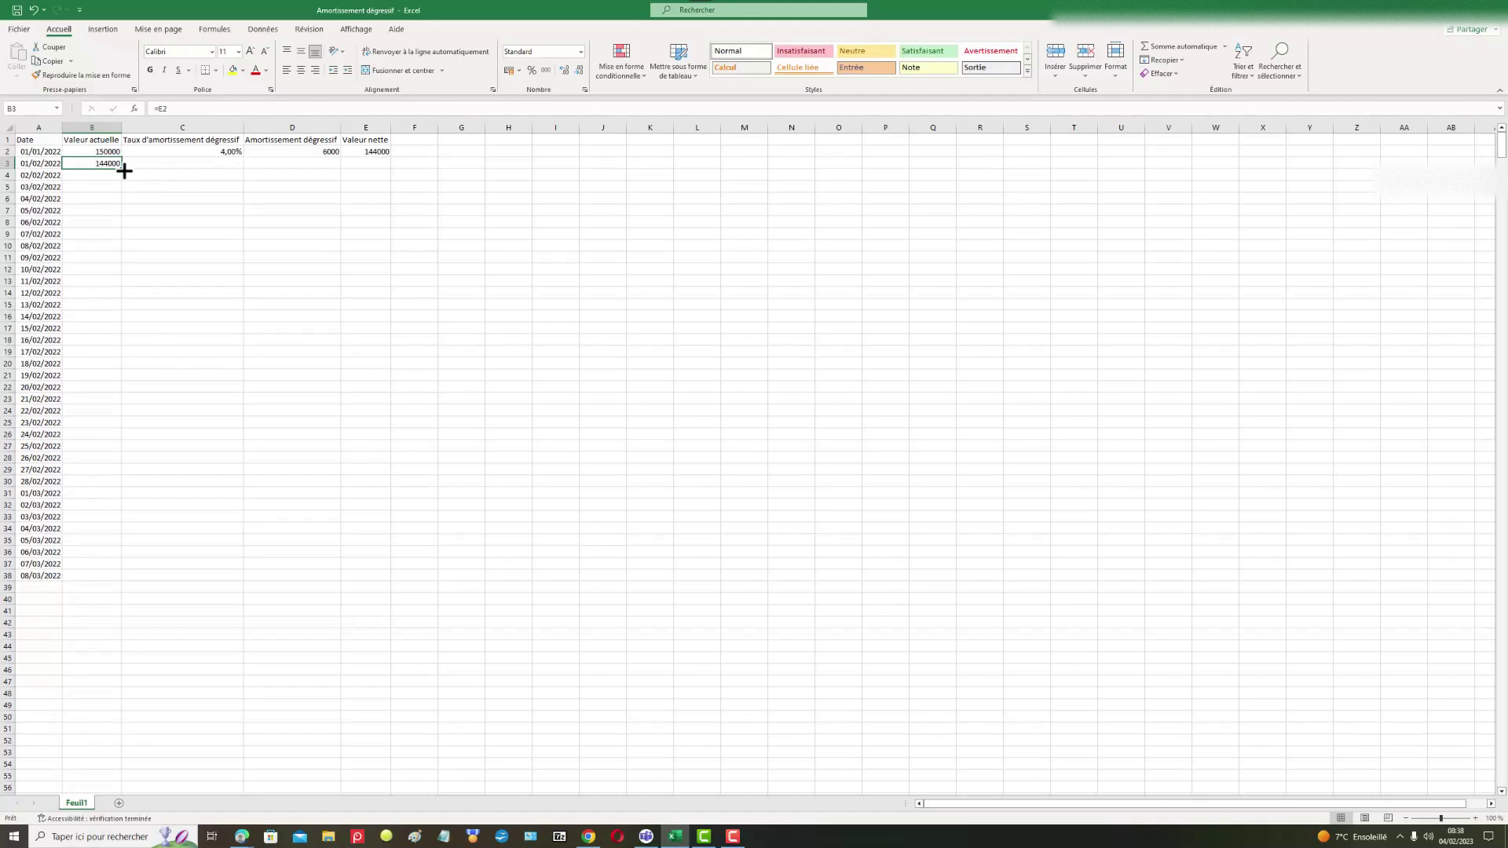
# - Enter the rate 4% in C3 and the depreciation amount 6000 in D3
pyautogui.click(211, 162)
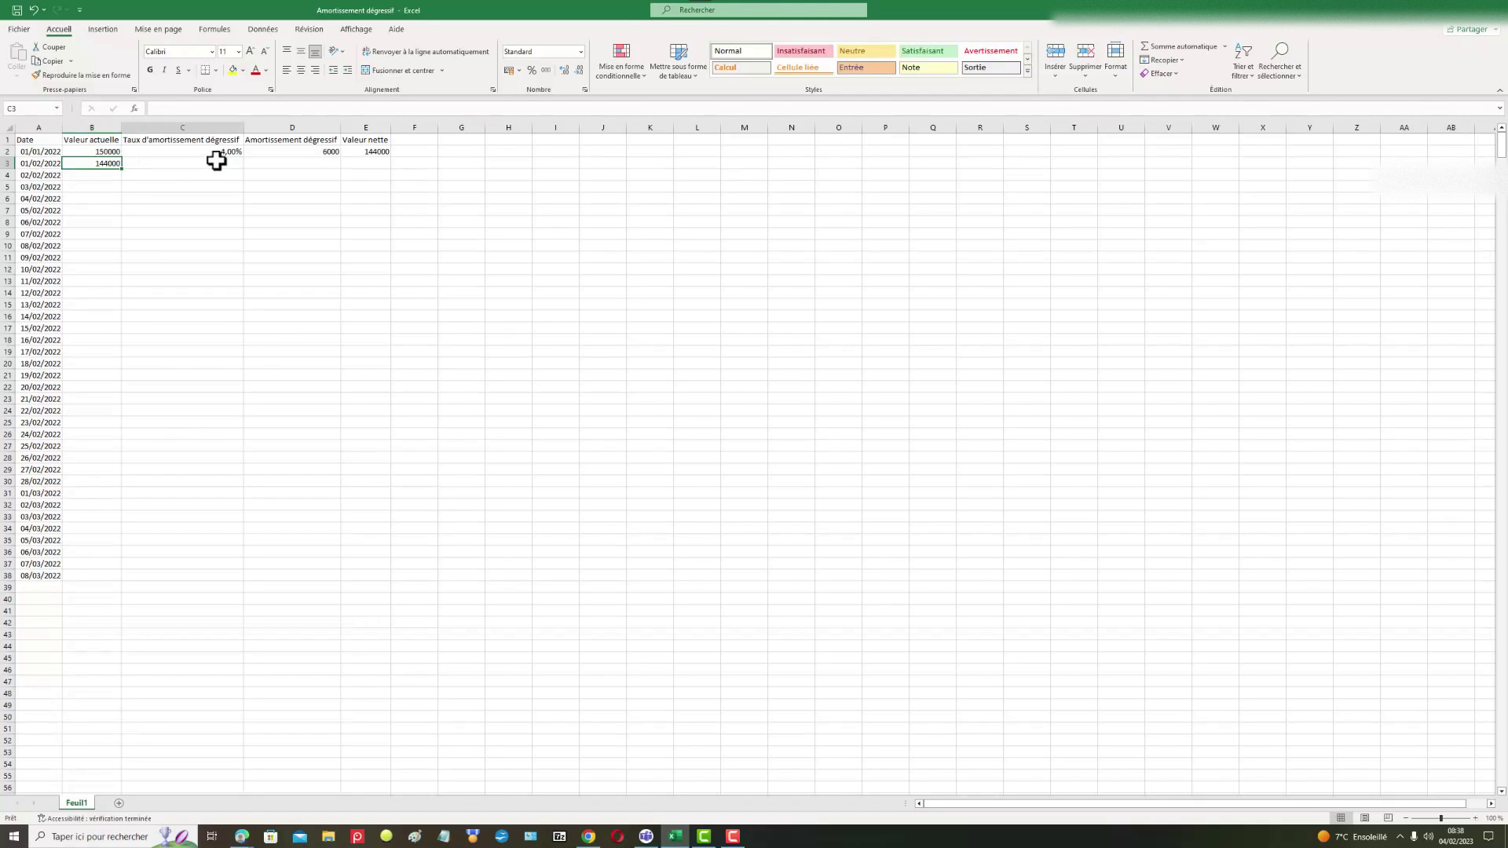
pyautogui.write('4')
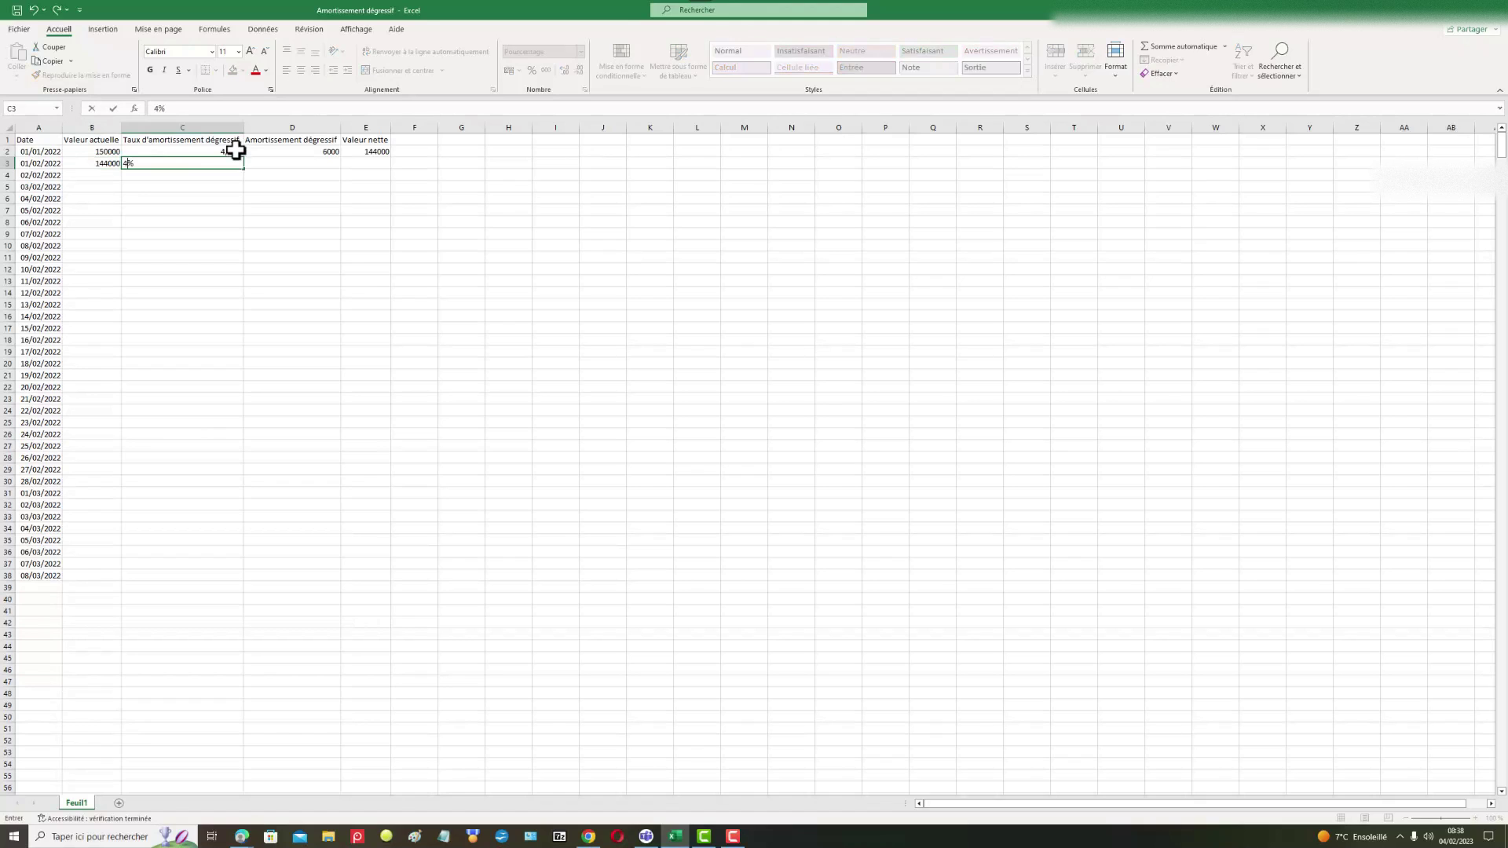
pyautogui.click(219, 212)
pyautogui.click(312, 163)
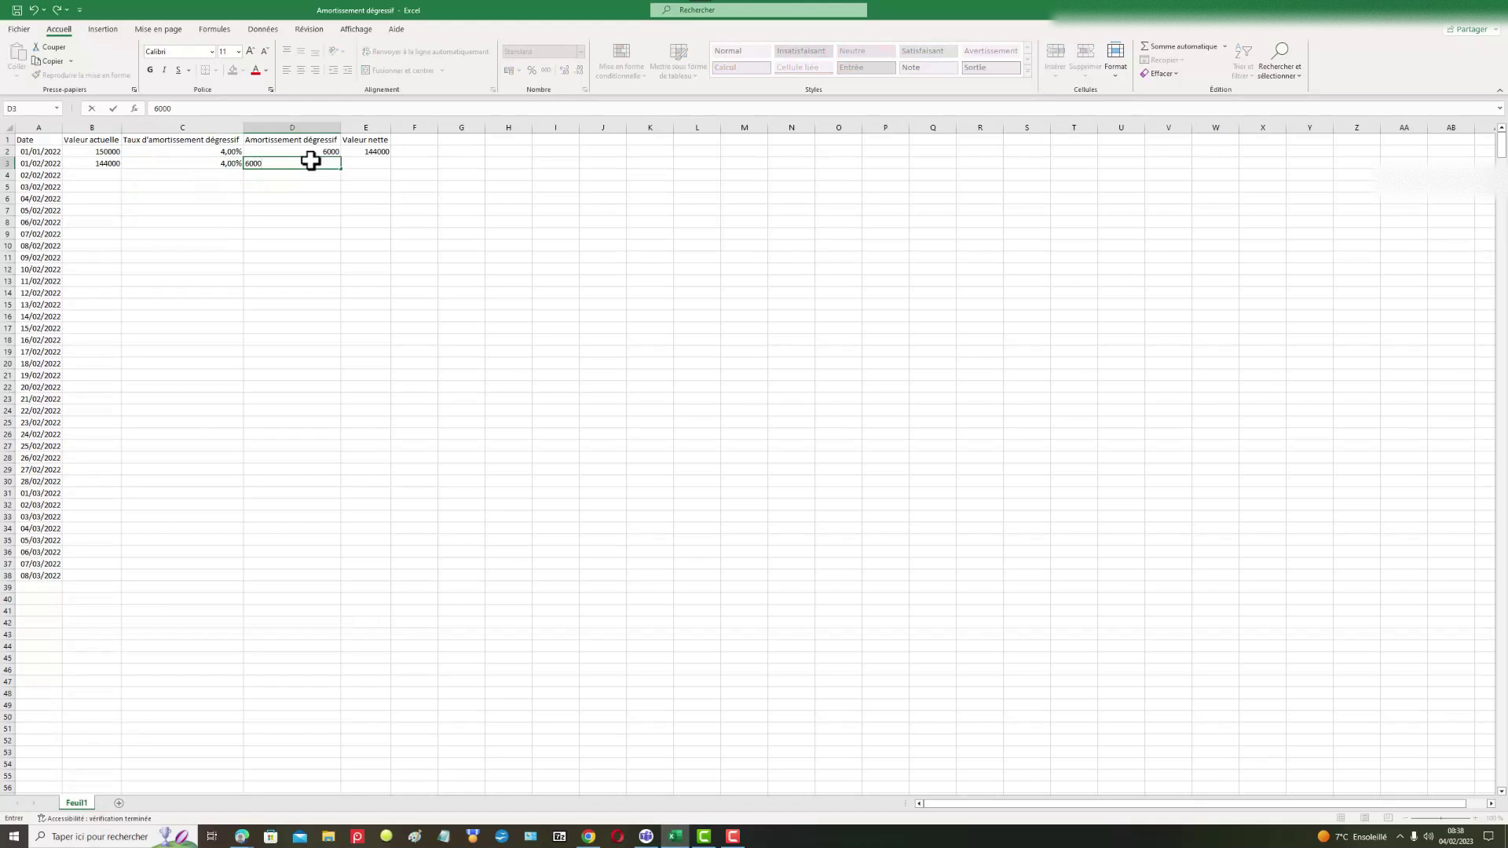
pyautogui.click(333, 198)
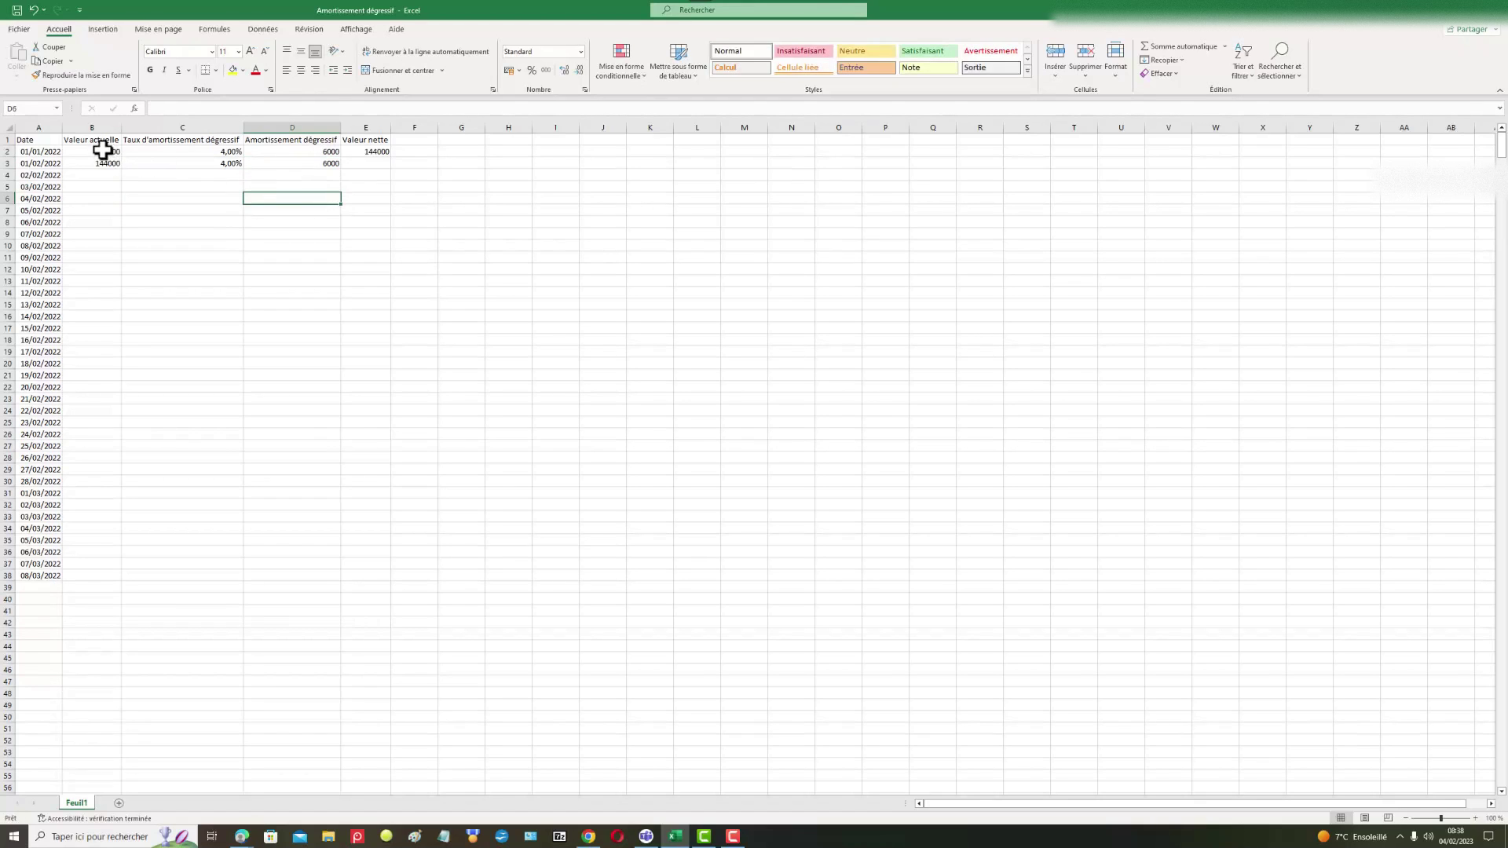
# - Fill the range B2:E3 down through row 38
pyautogui.moveTo(103, 149); pyautogui.dragTo(380, 580)
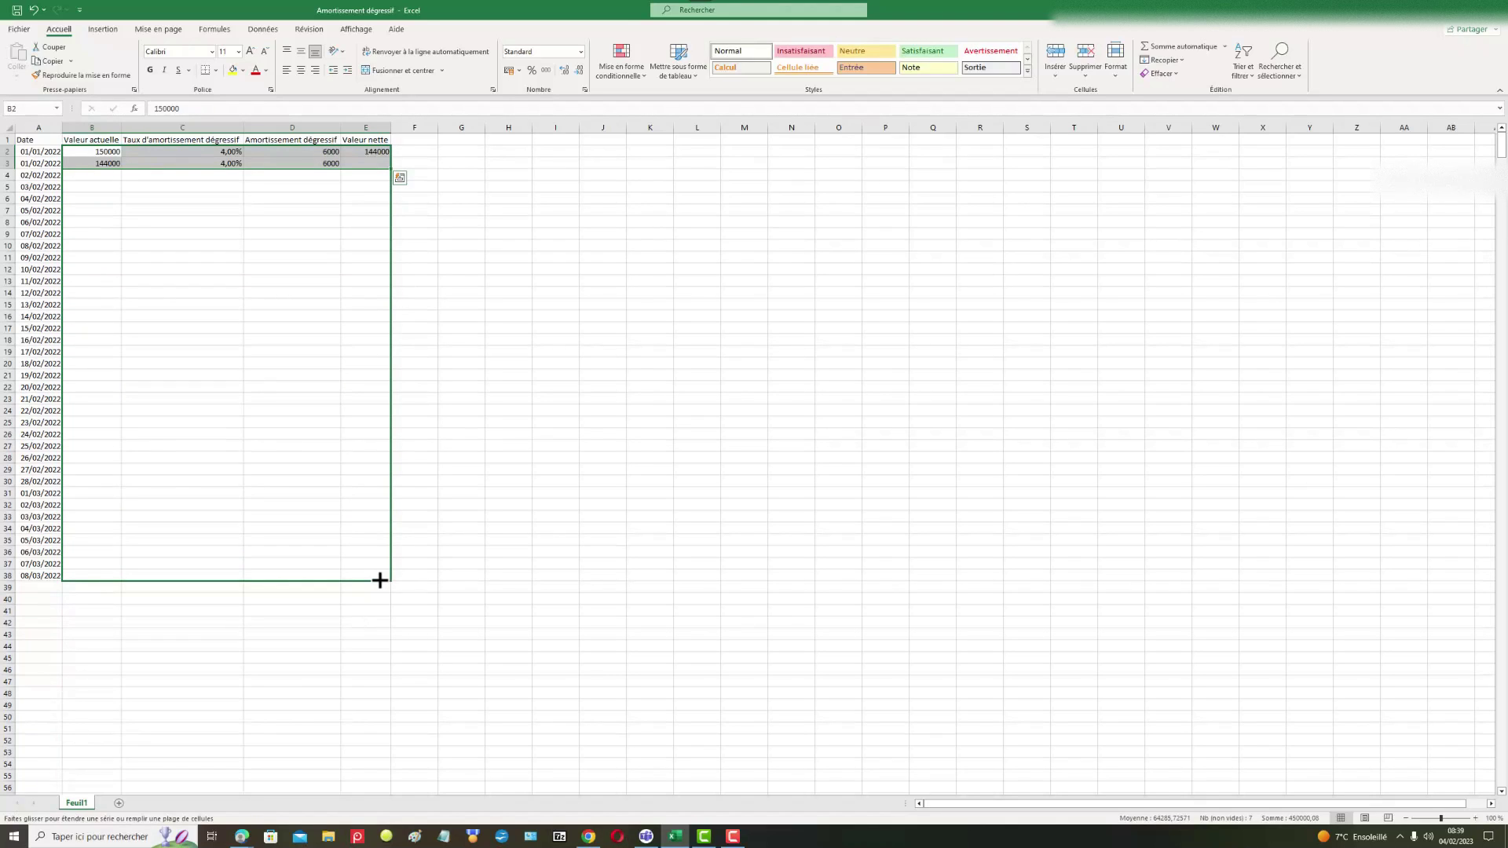
pyautogui.moveTo(380, 580); pyautogui.dragTo(381, 580)
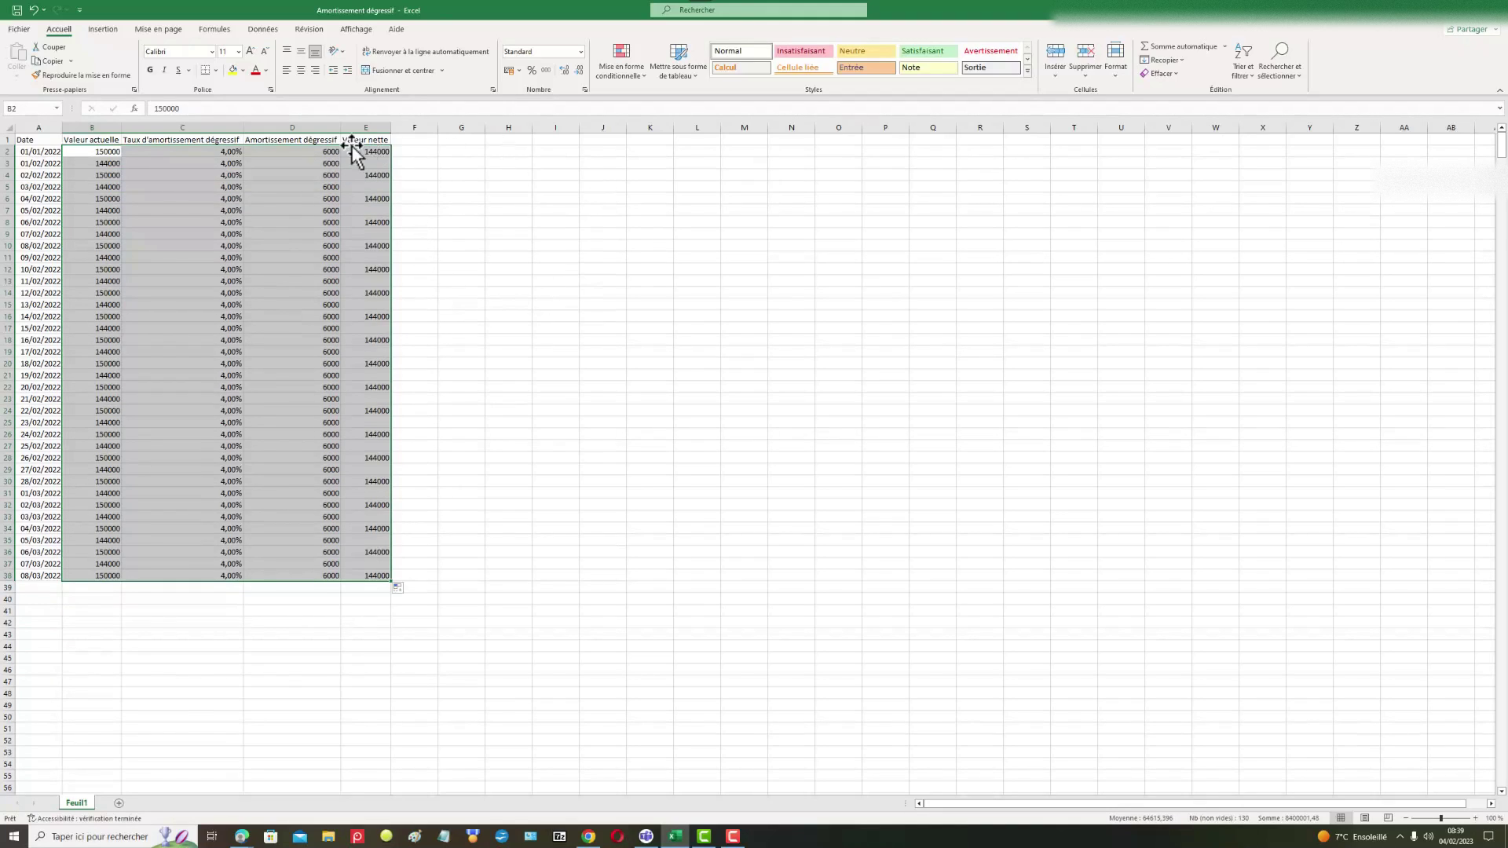
pyautogui.click(369, 162)
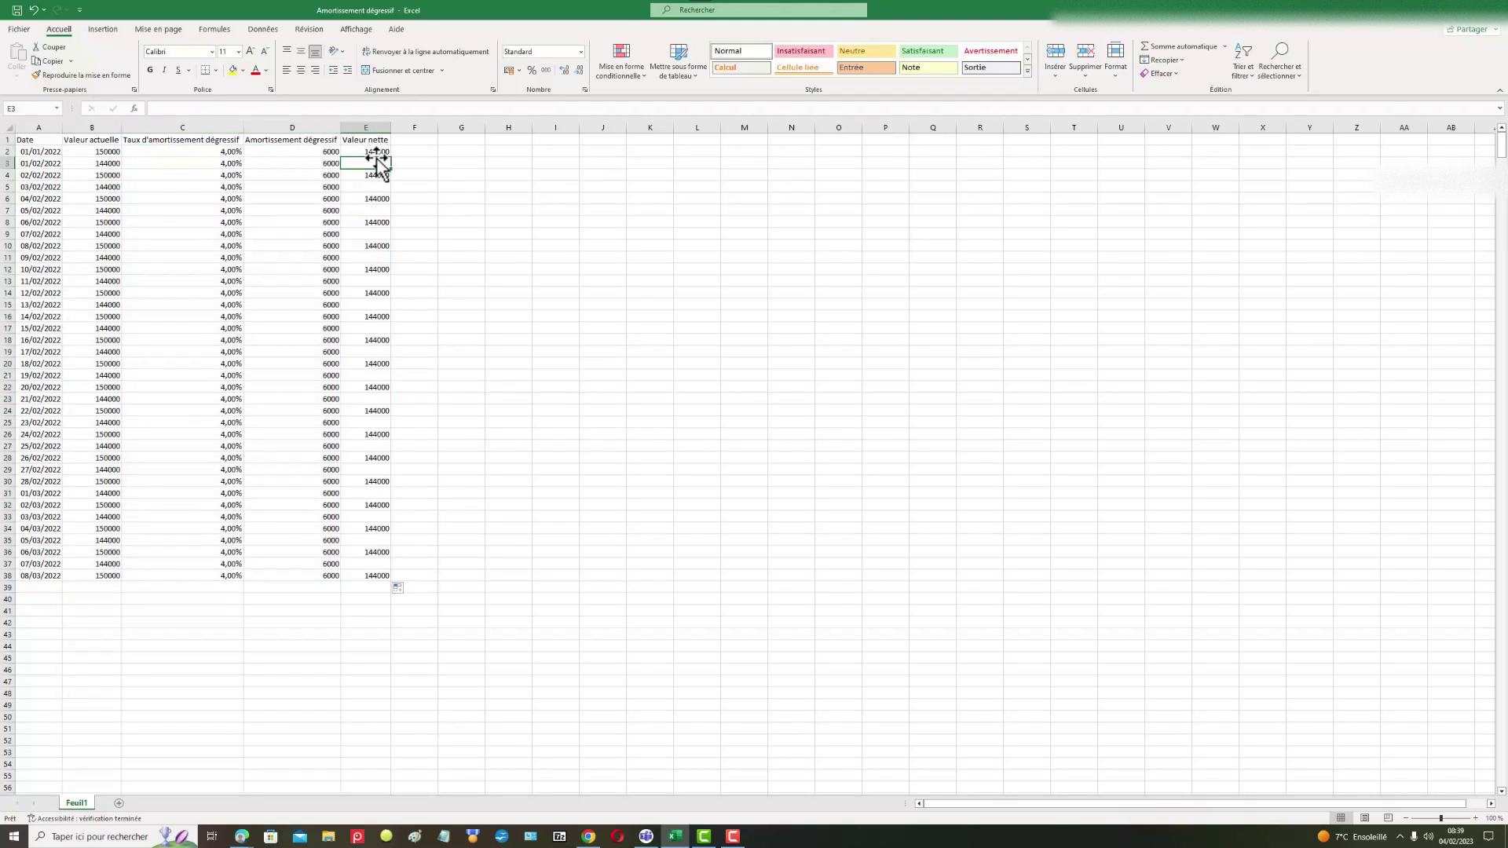
# - Copy the Valeur nette formula from E2 down to E38, and refill B2:E3 through row 38
pyautogui.click(375, 151)
pyautogui.moveTo(392, 159); pyautogui.dragTo(373, 579)
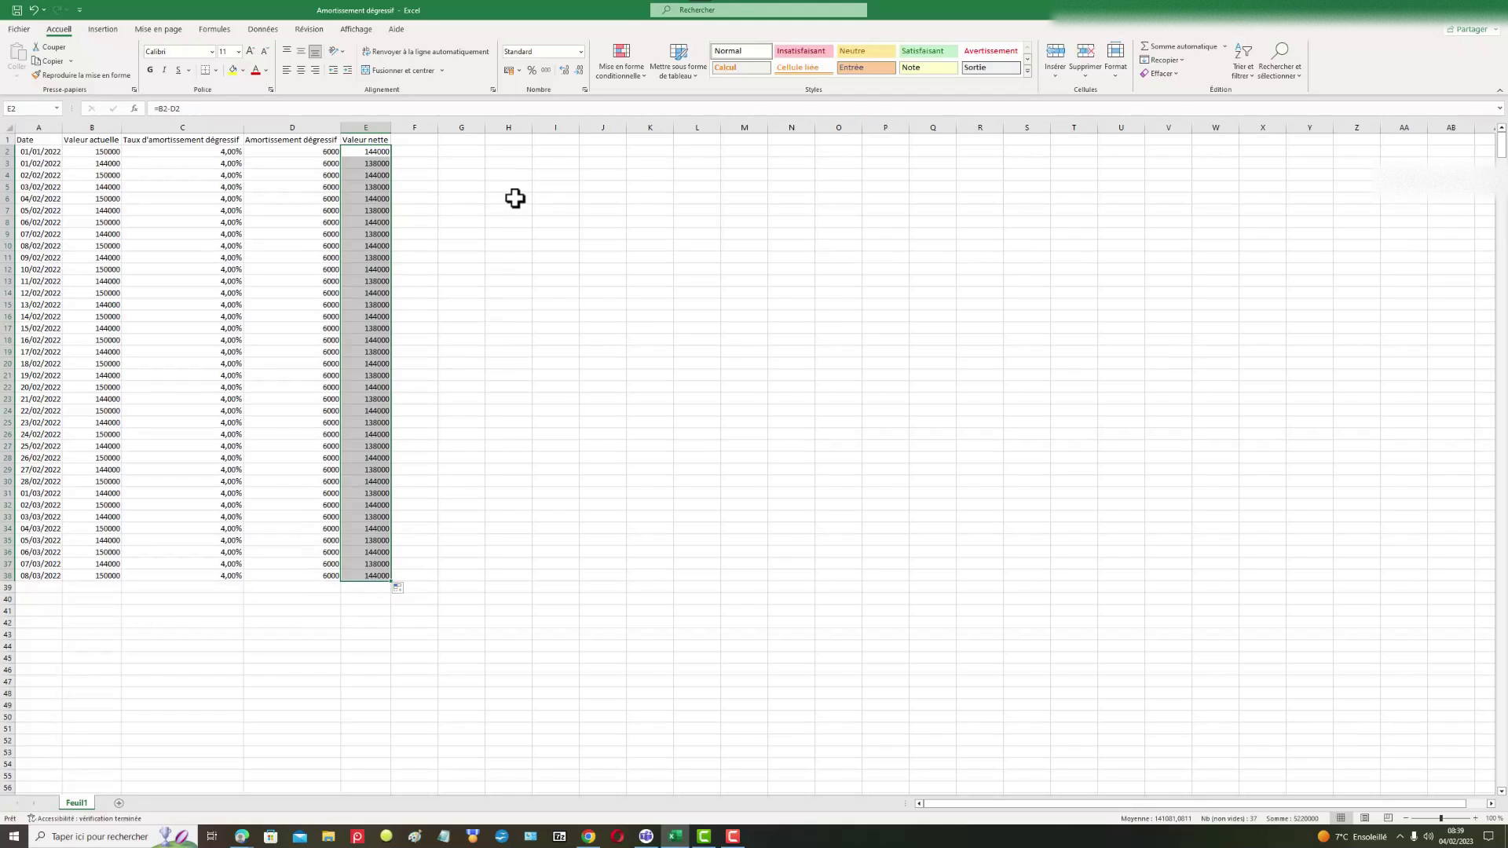
pyautogui.click(393, 160)
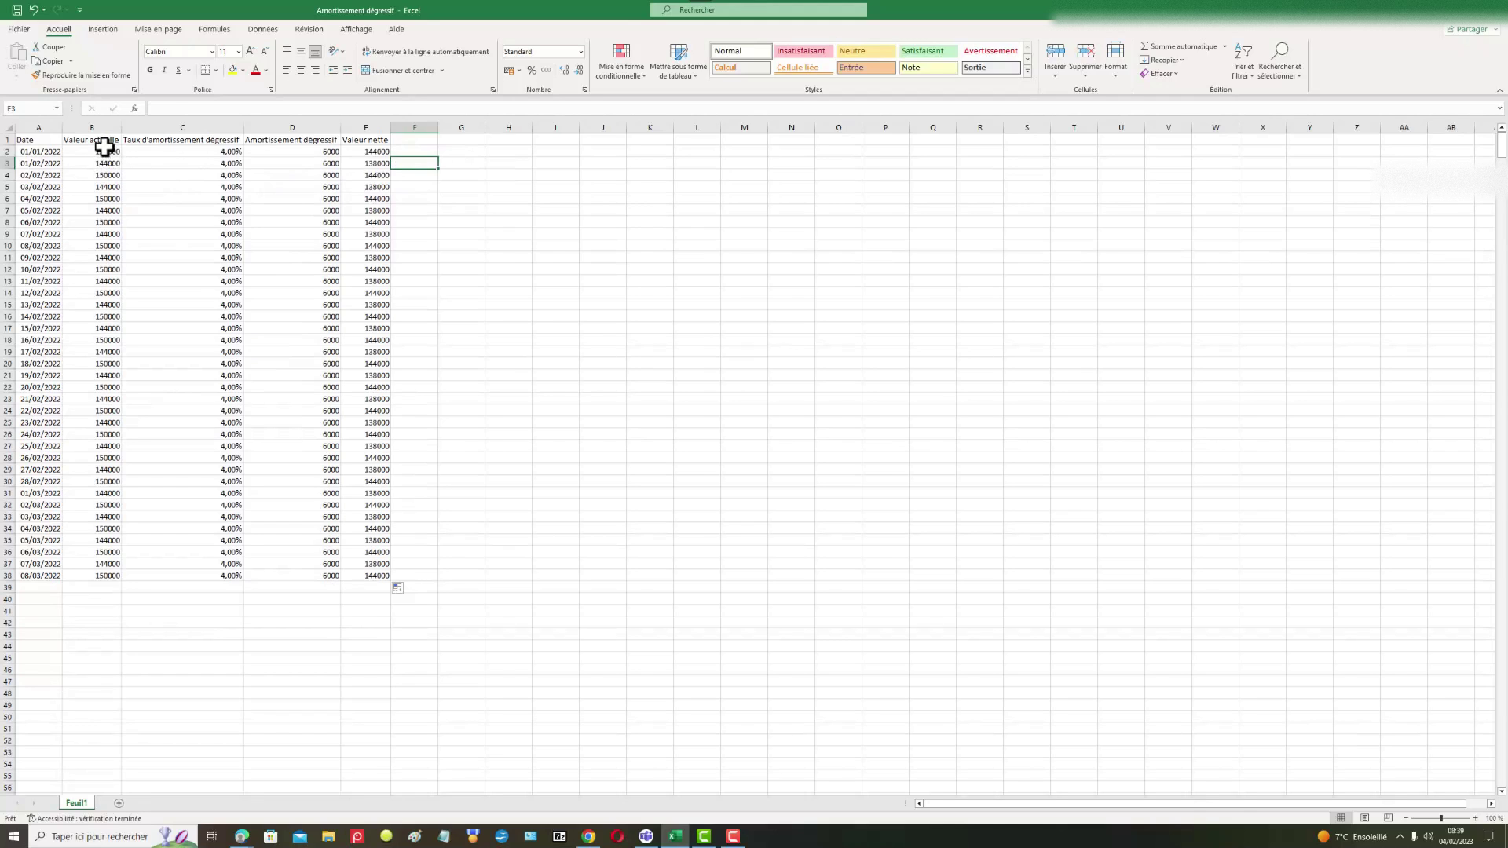
pyautogui.moveTo(105, 147); pyautogui.dragTo(393, 579)
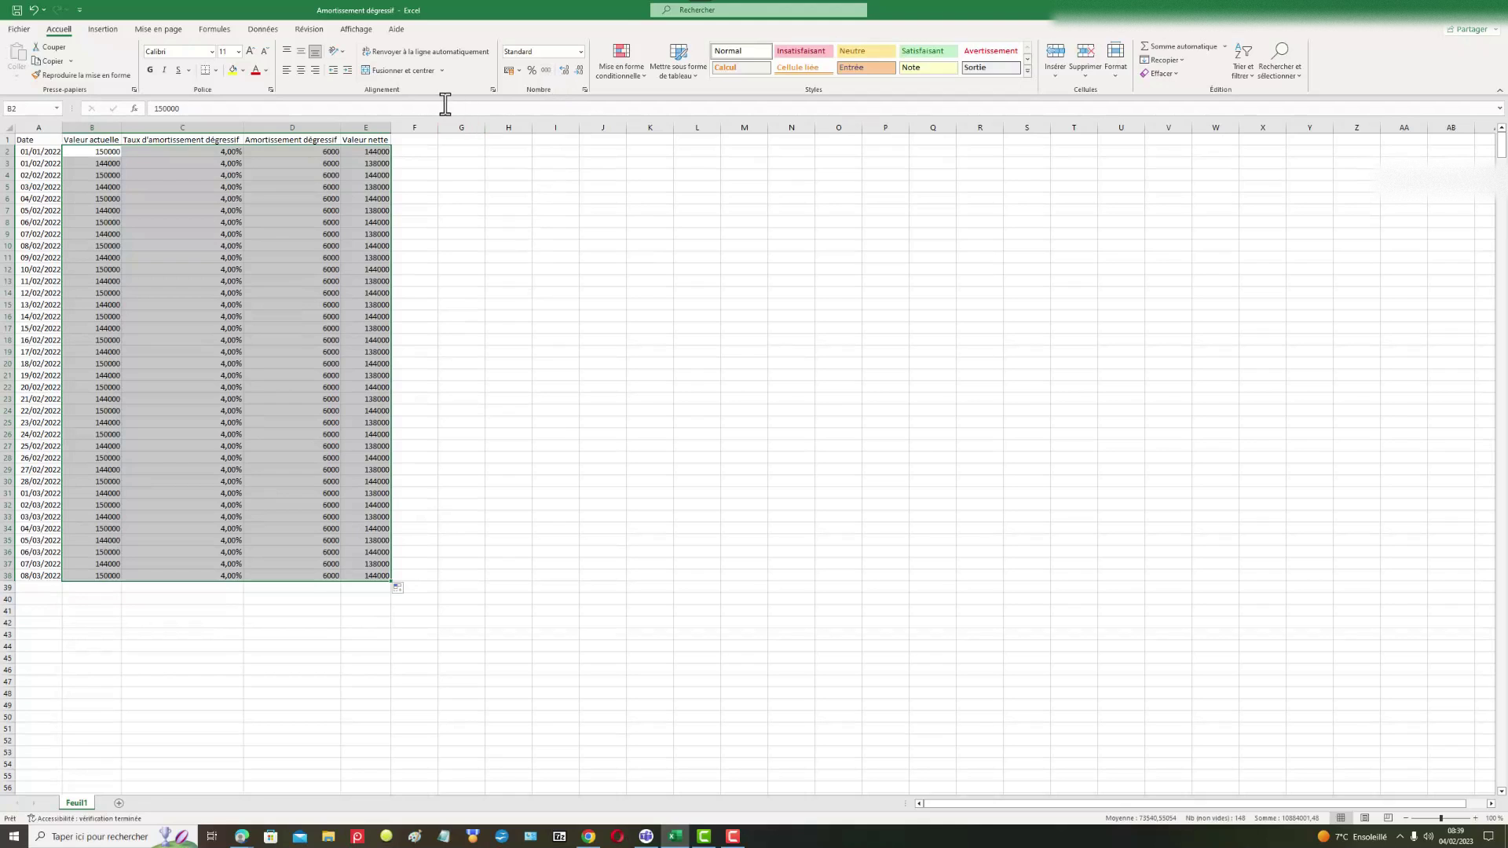
pyautogui.click(374, 163)
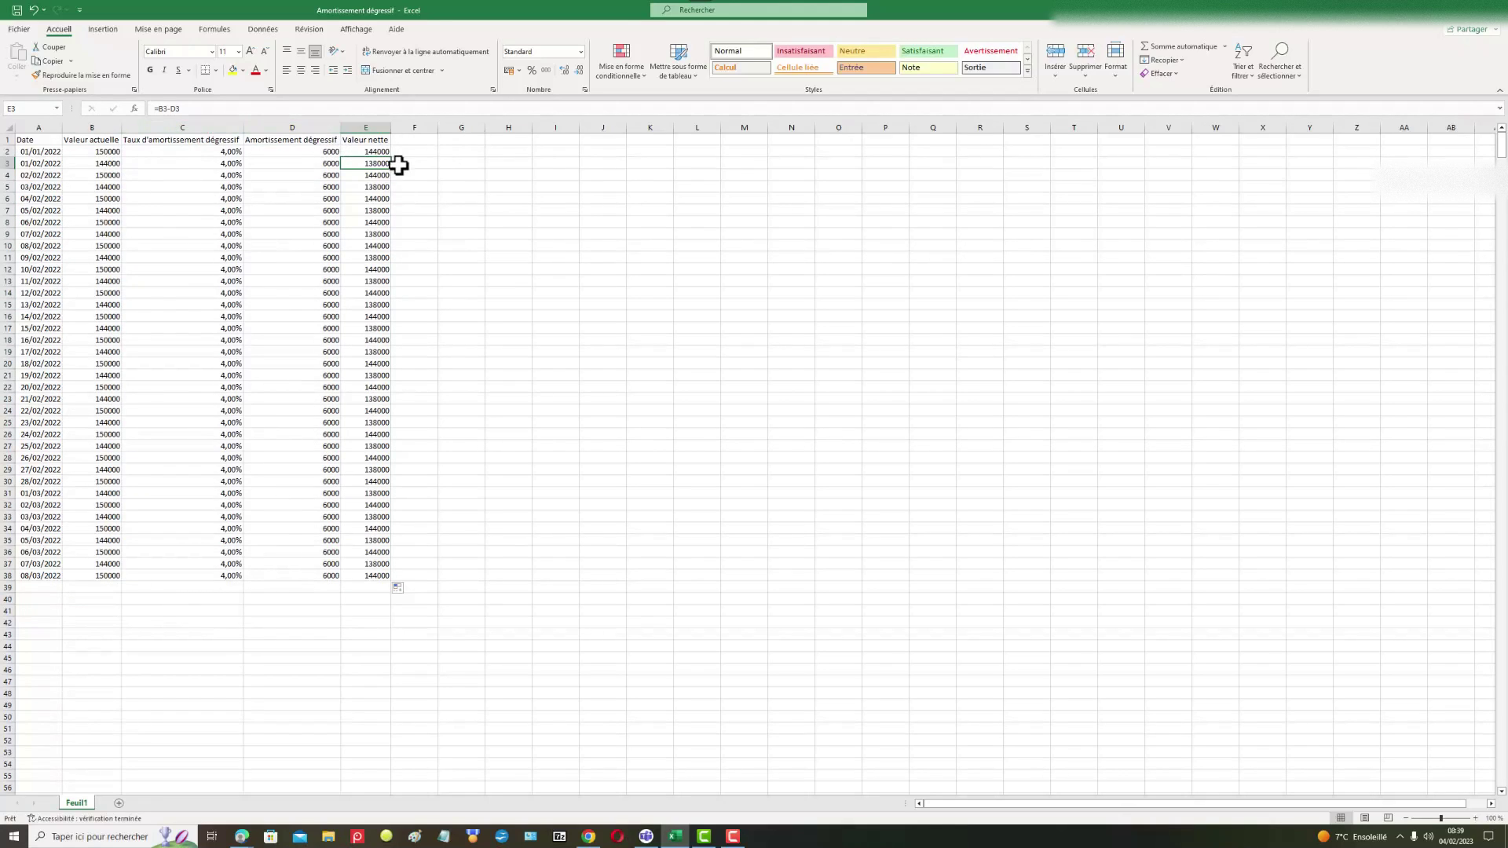
# - Change the B3 formula to the absolute reference =$E$2 and refill B2:E3 down through row 38
pyautogui.click(113, 163)
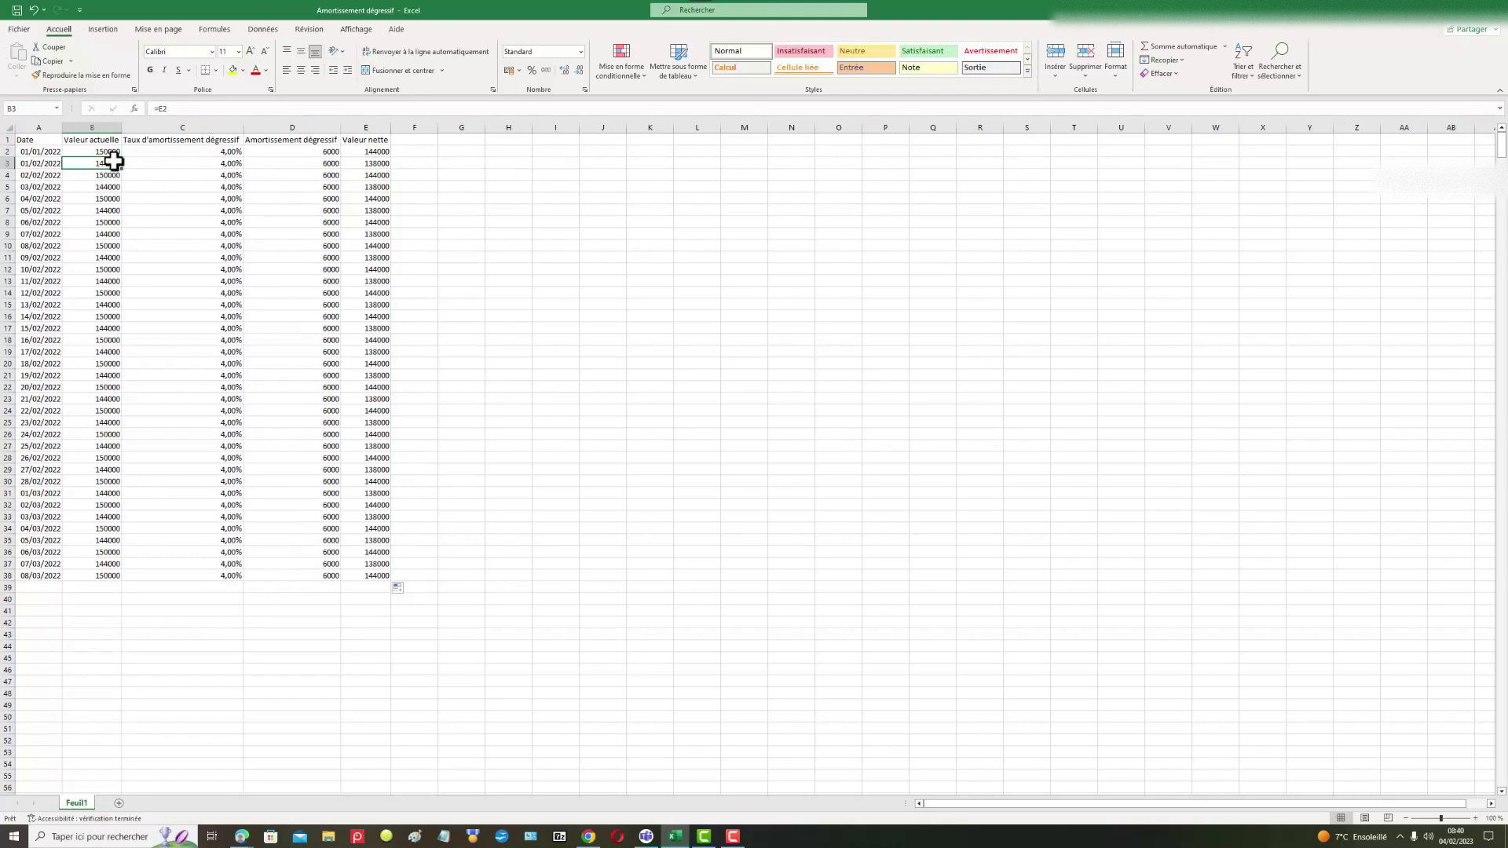
pyautogui.click(160, 109)
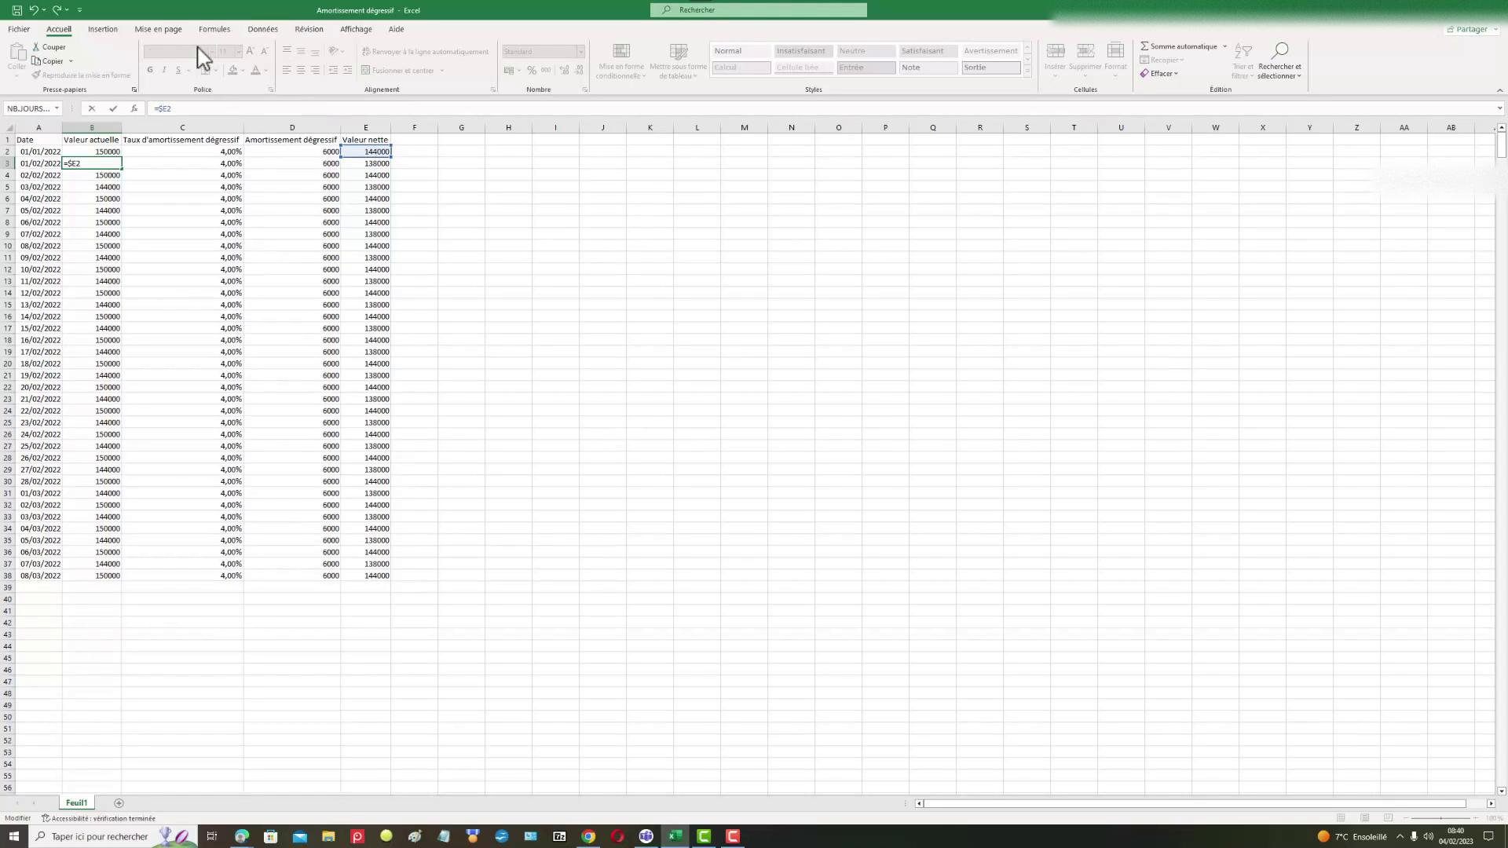
pyautogui.click(69, 164)
pyautogui.write('$')
pyautogui.click(468, 256)
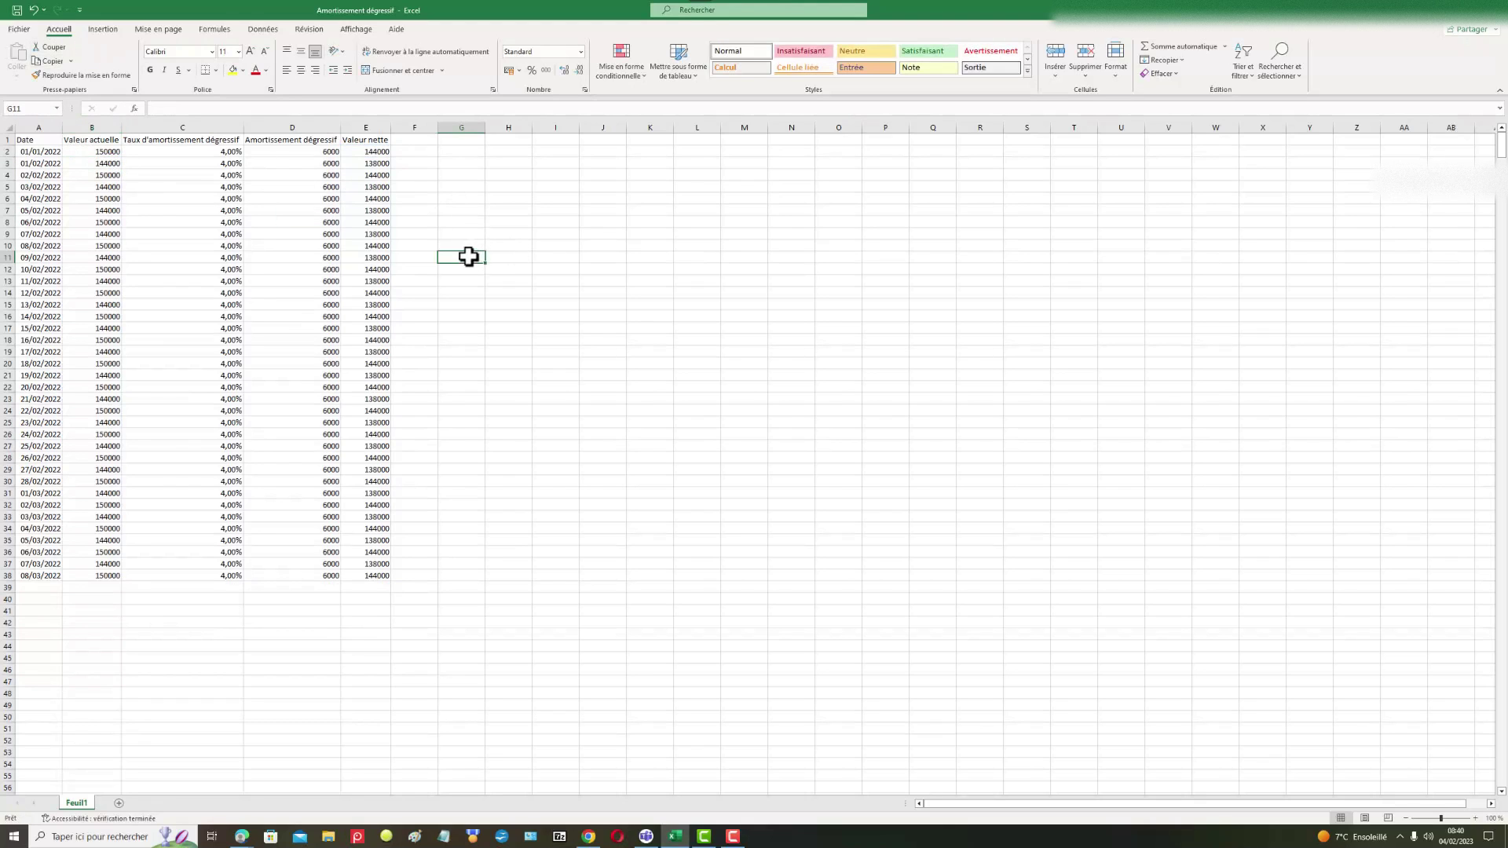
pyautogui.click(110, 162)
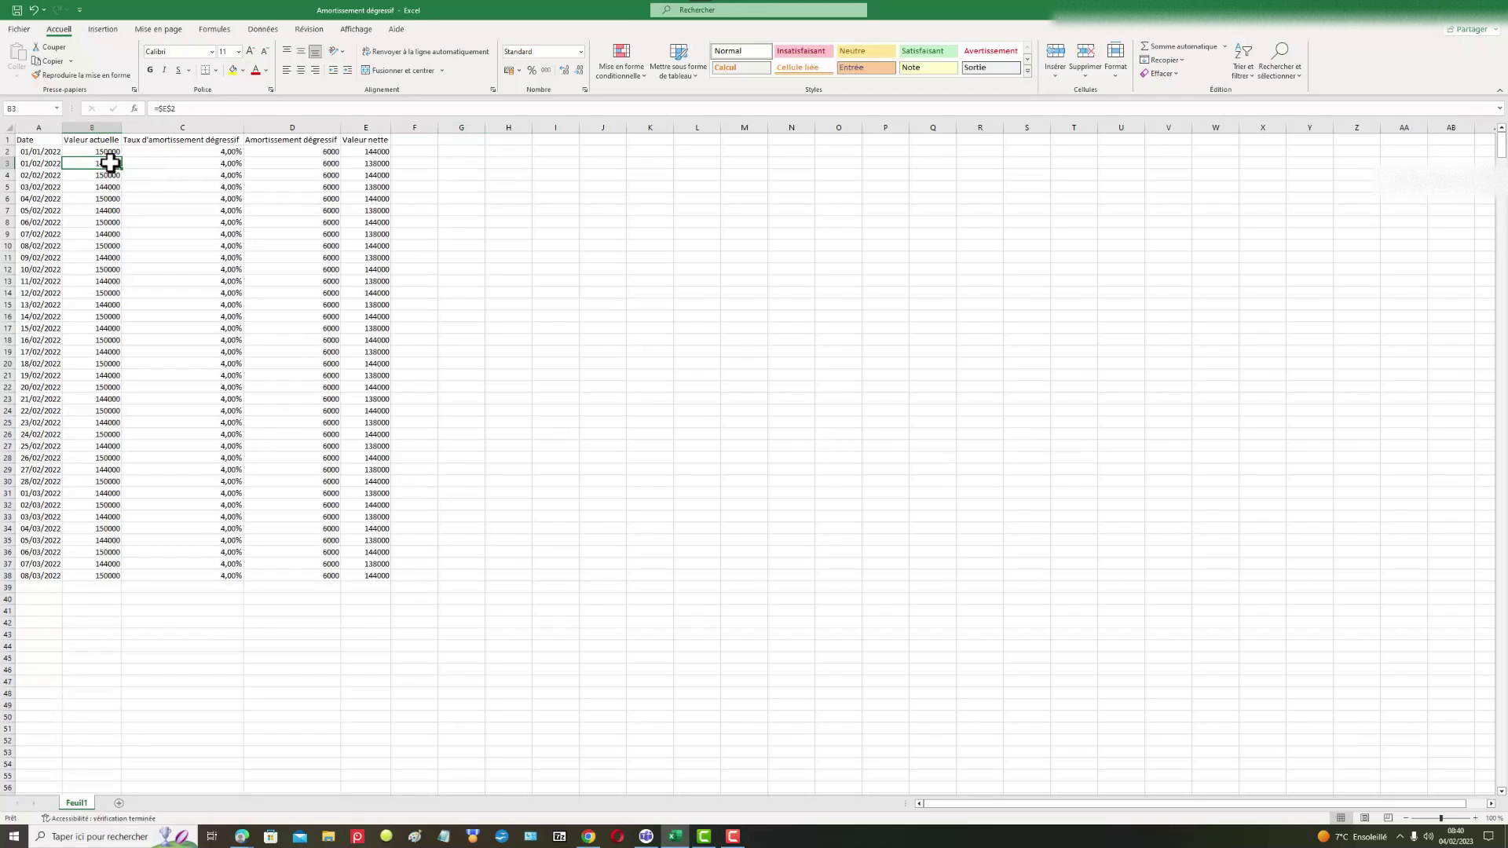
pyautogui.moveTo(101, 149); pyautogui.dragTo(396, 571)
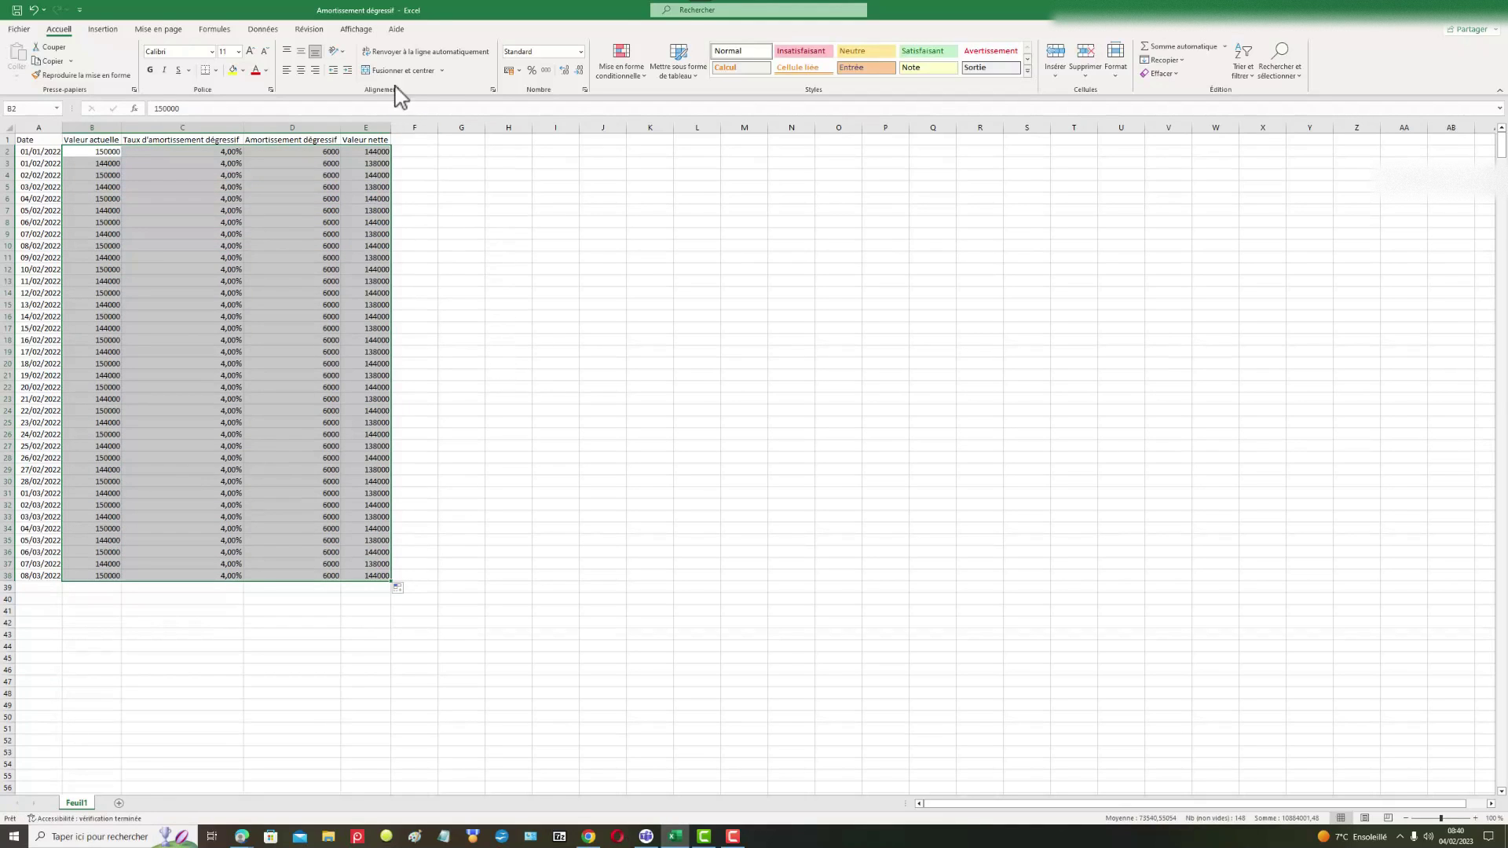
# - Undo the edits until the original contents of B3:E38 are restored, keeping the rows below row 38 cleared
pyautogui.click(34, 10)
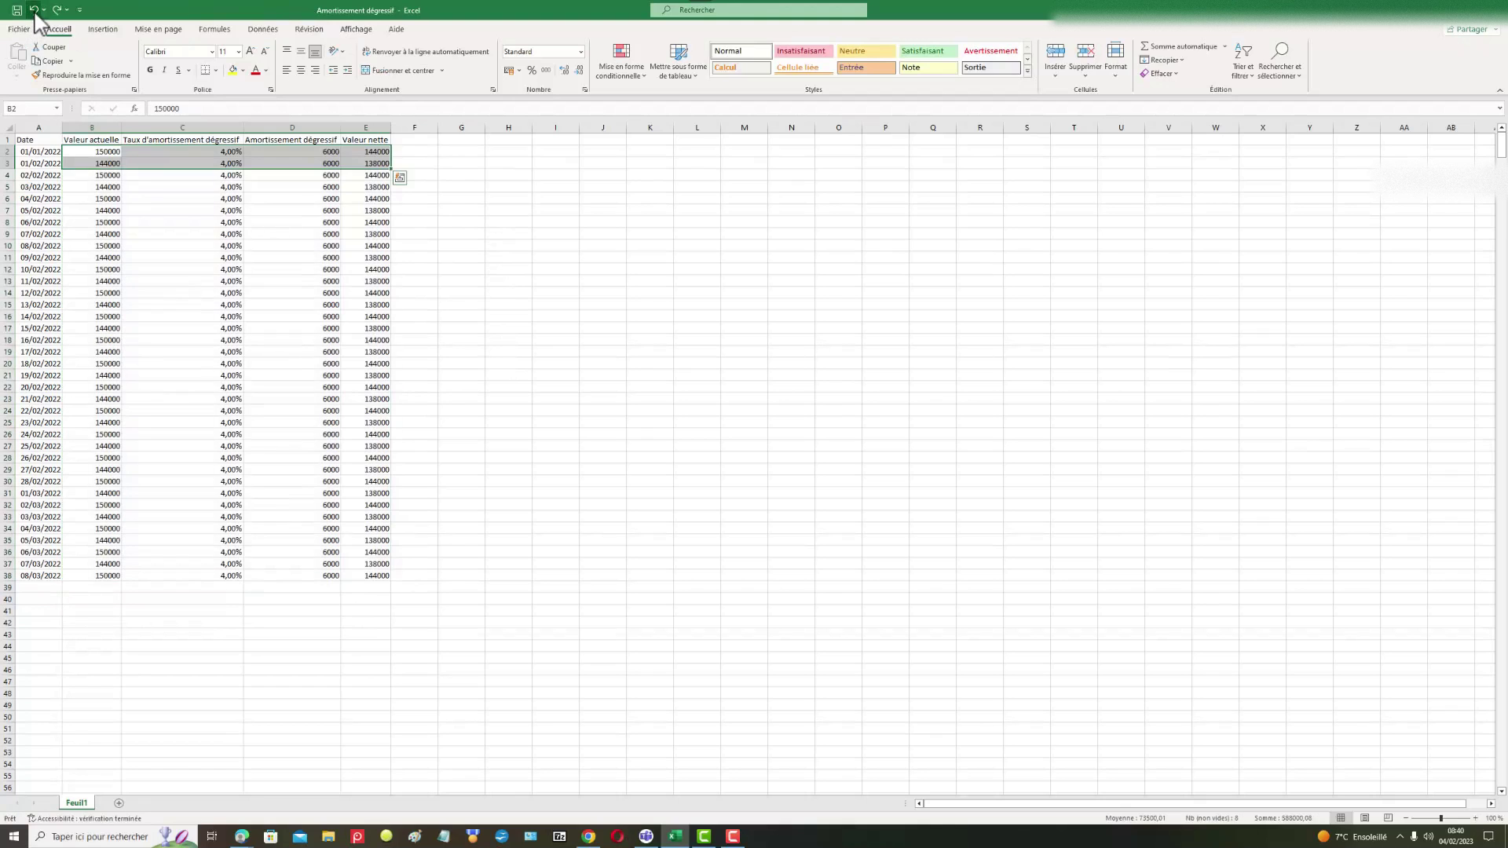
pyautogui.click(34, 10)
pyautogui.click(33, 10)
pyautogui.click(34, 11)
pyautogui.click(34, 10)
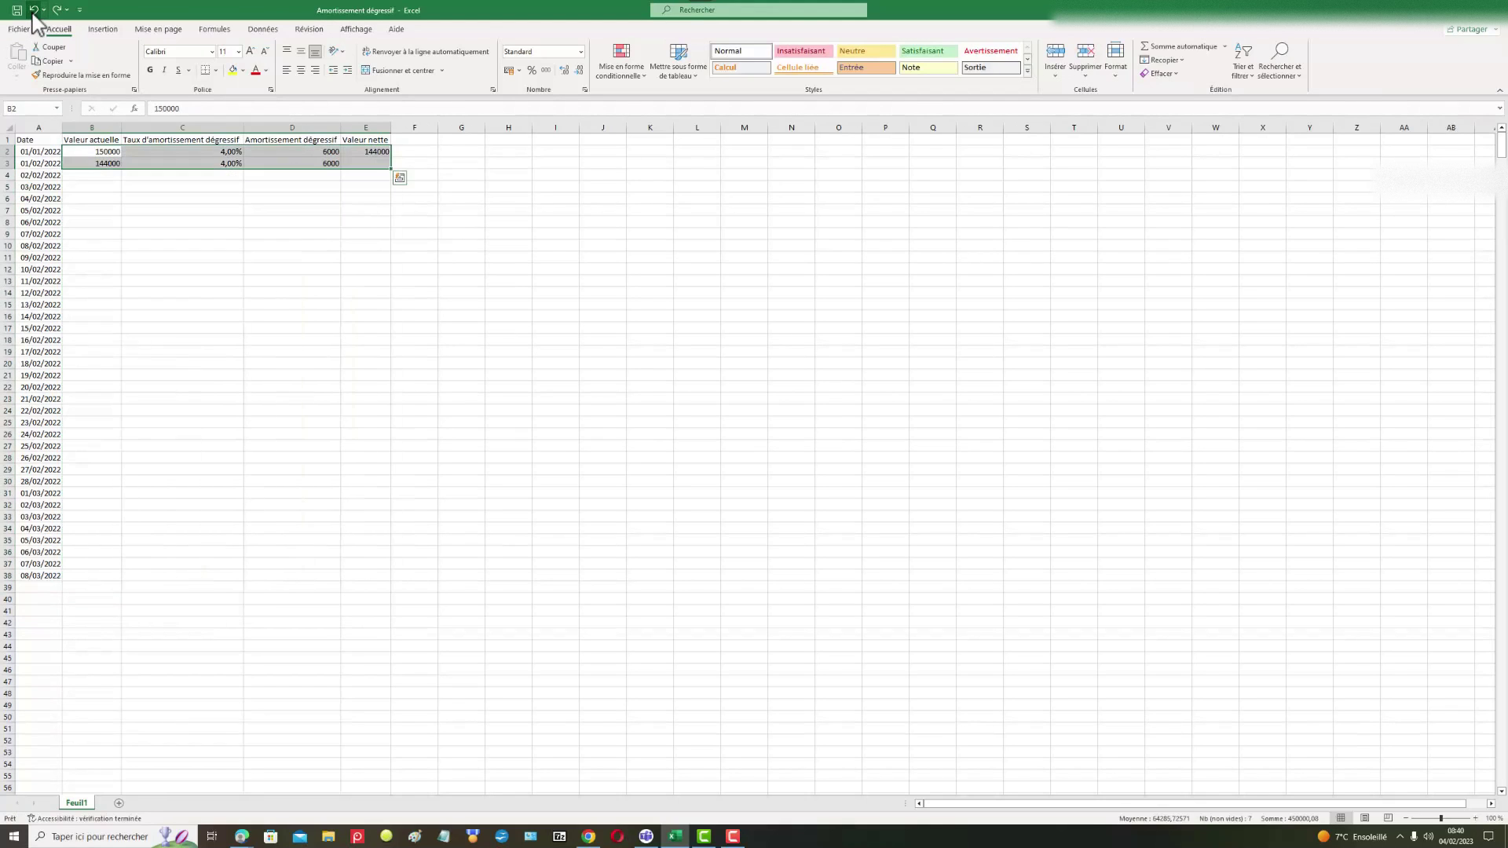
pyautogui.click(34, 11)
pyautogui.click(34, 10)
pyautogui.click(34, 11)
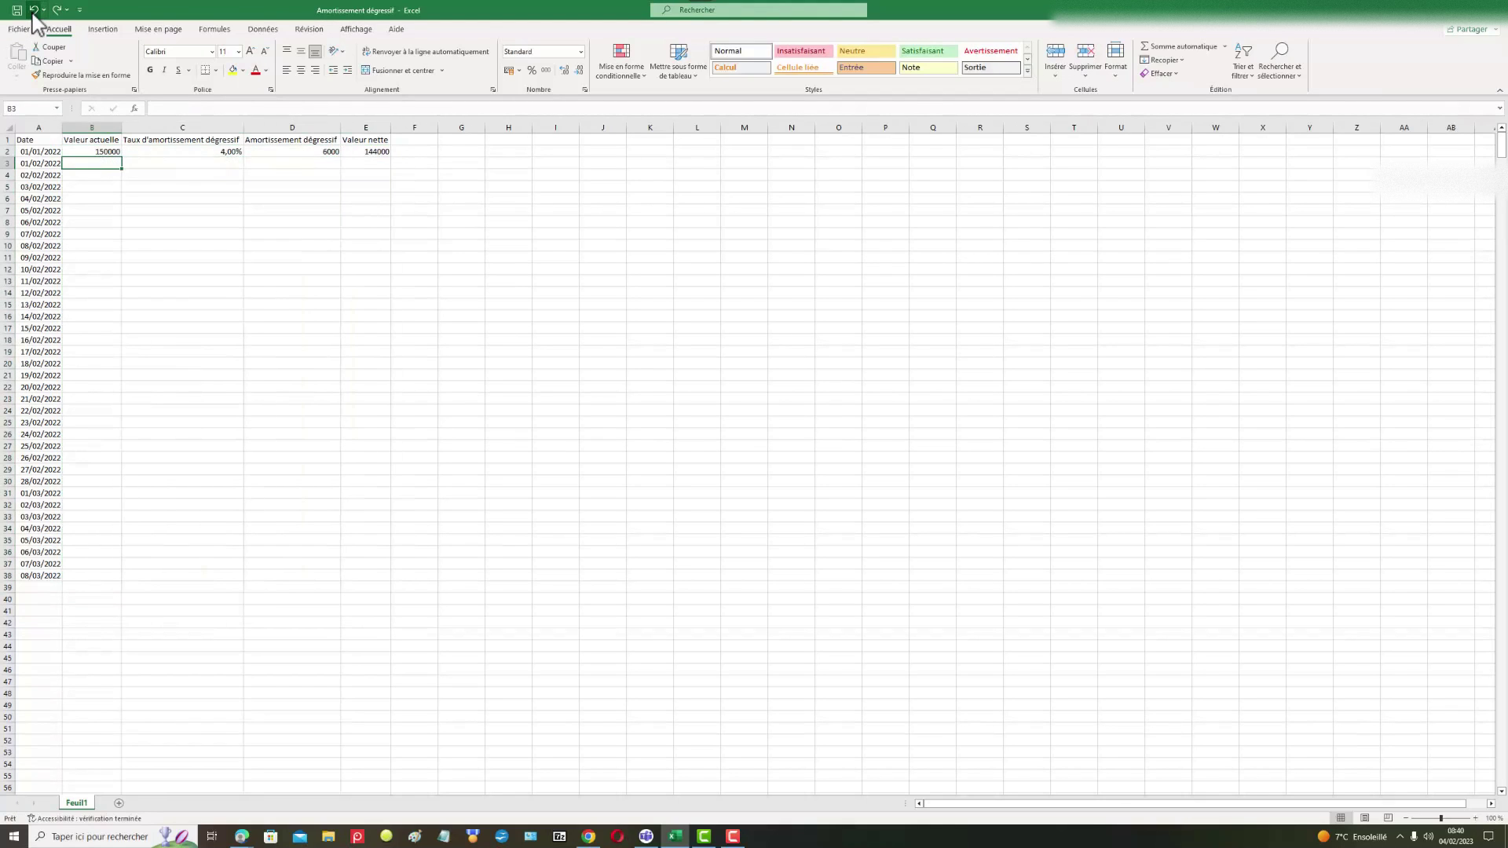
pyautogui.click(34, 11)
pyautogui.click(34, 10)
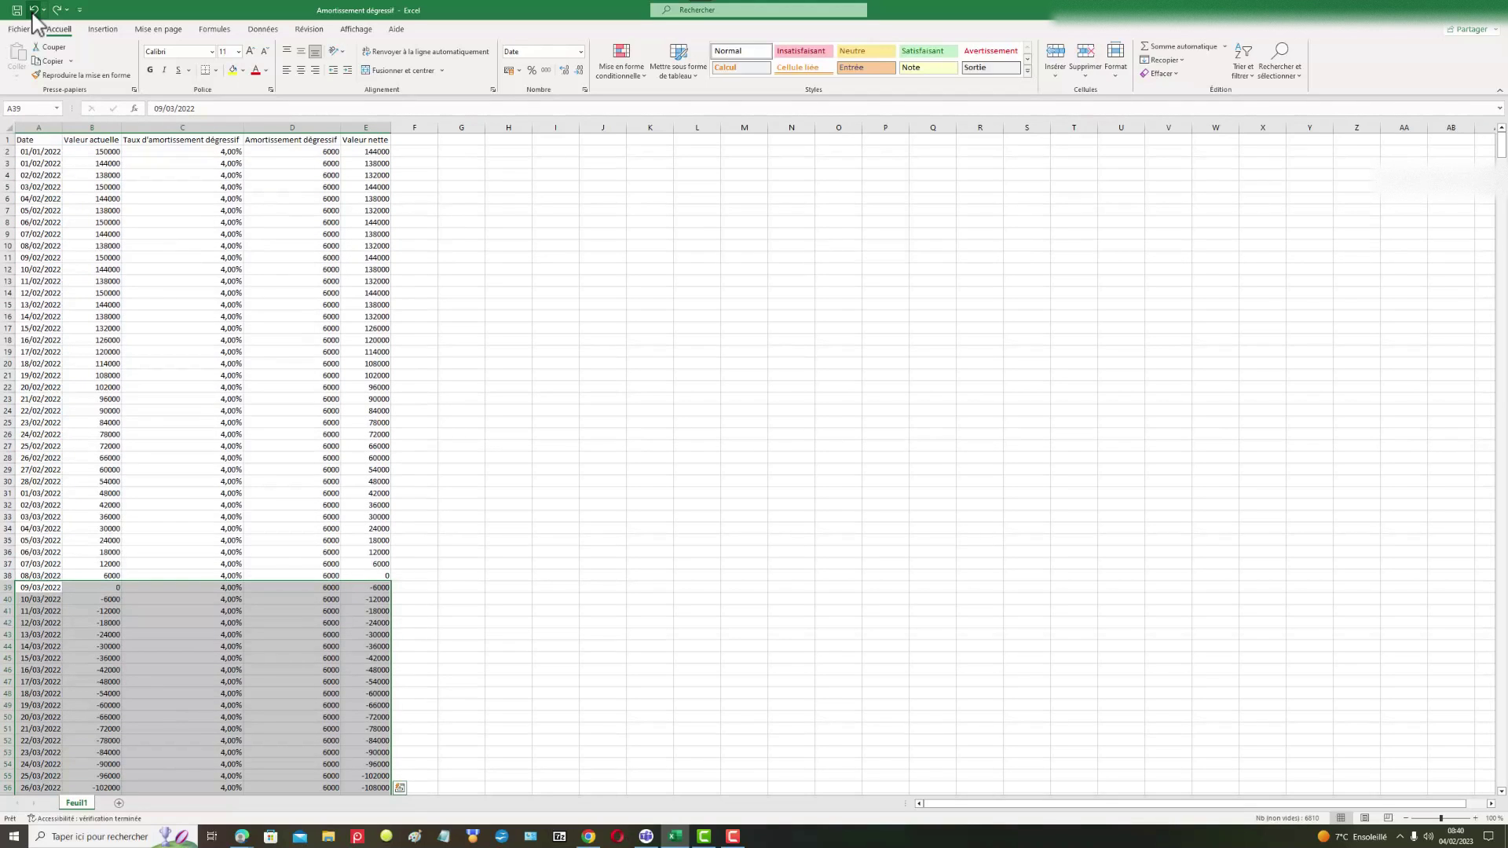
pyautogui.click(57, 10)
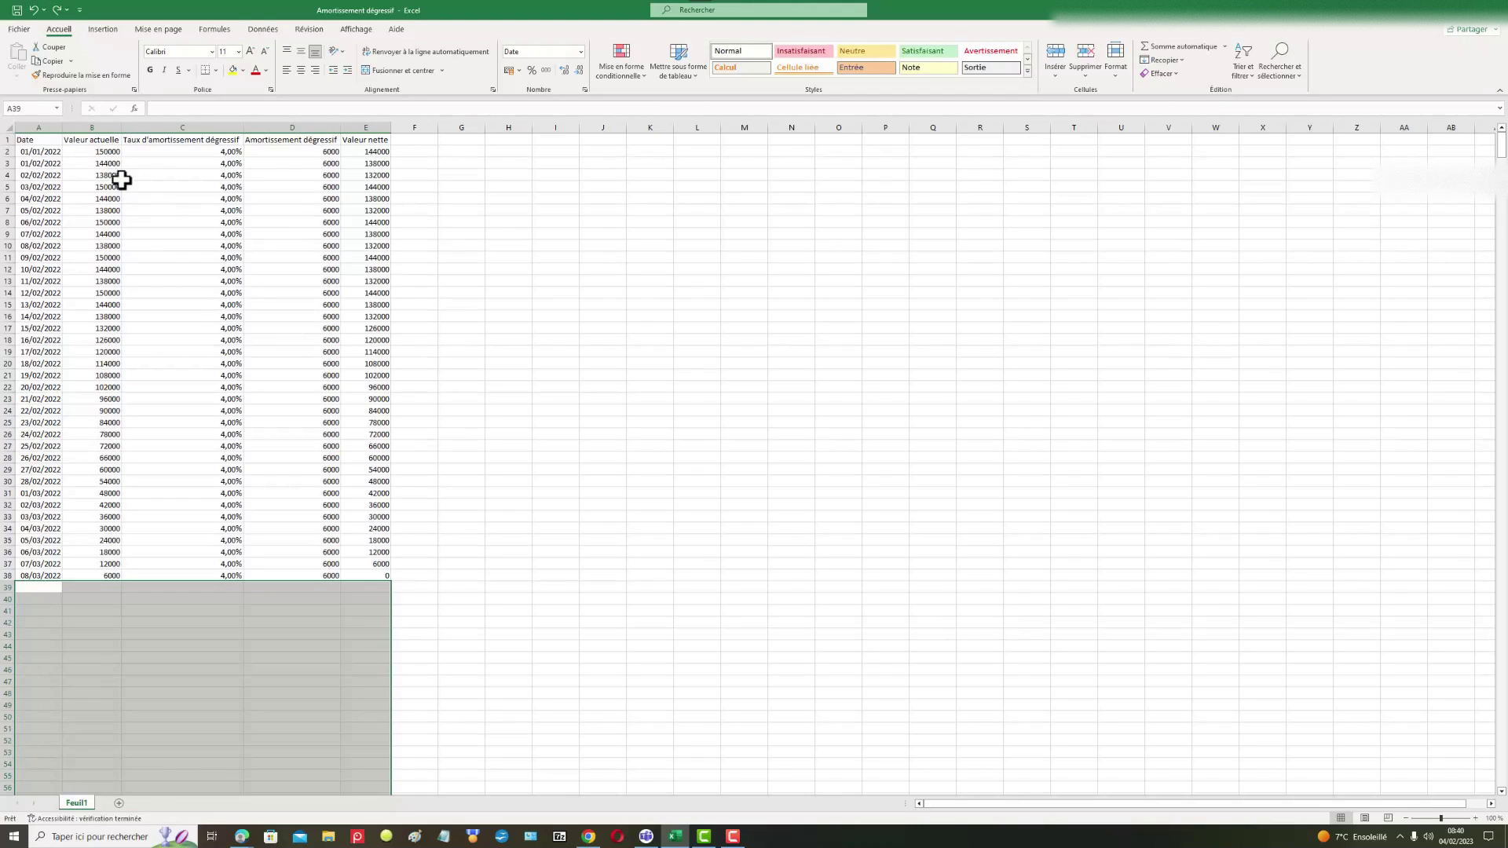
pyautogui.click(474, 332)
pyautogui.click(111, 152)
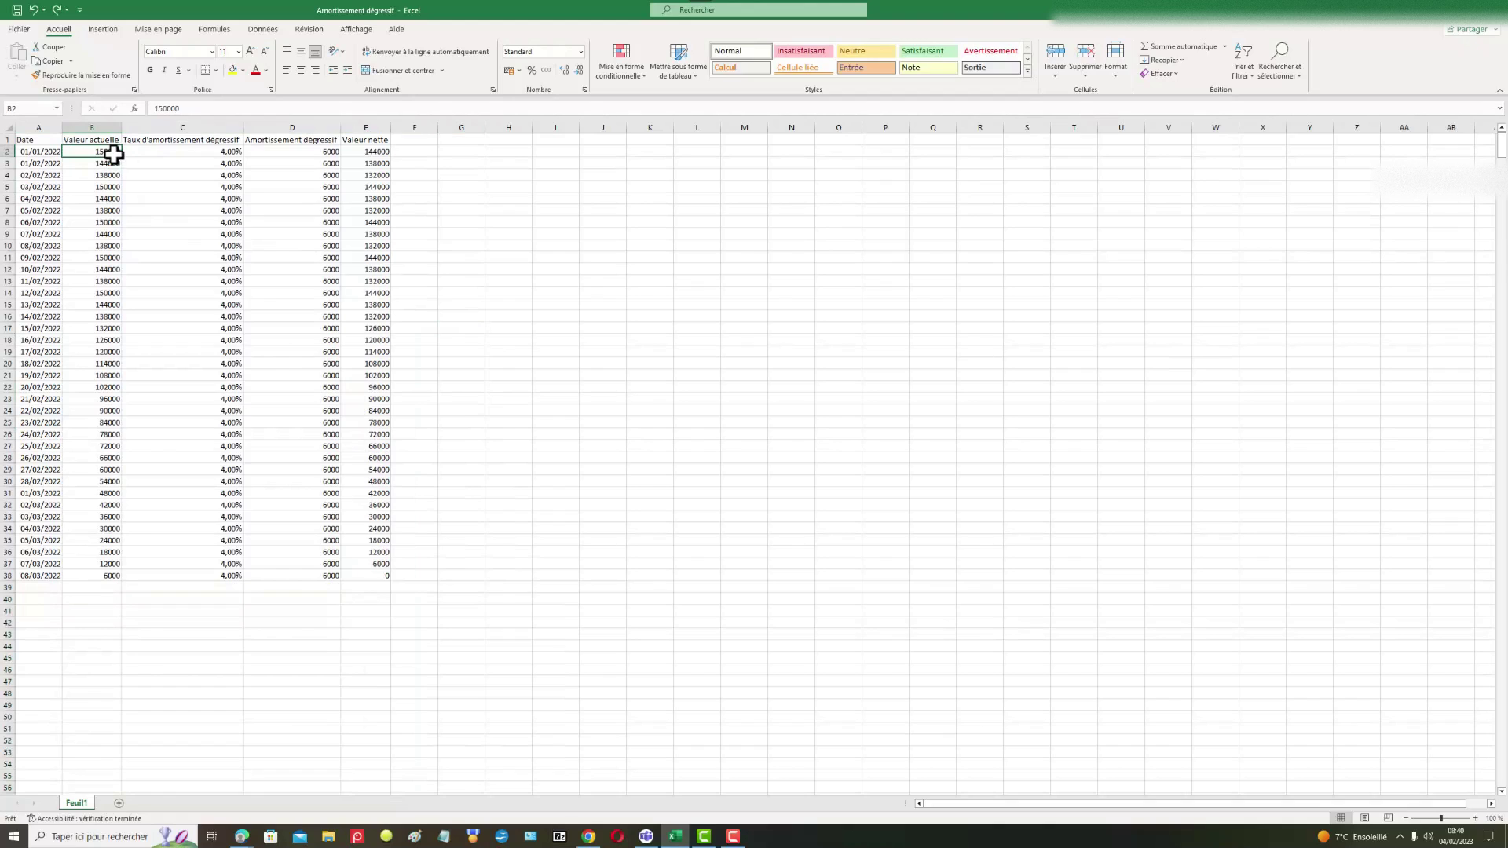
# - Examine the values and formulas in B2:E3 for current value, rate, depreciation and net value
pyautogui.click(222, 153)
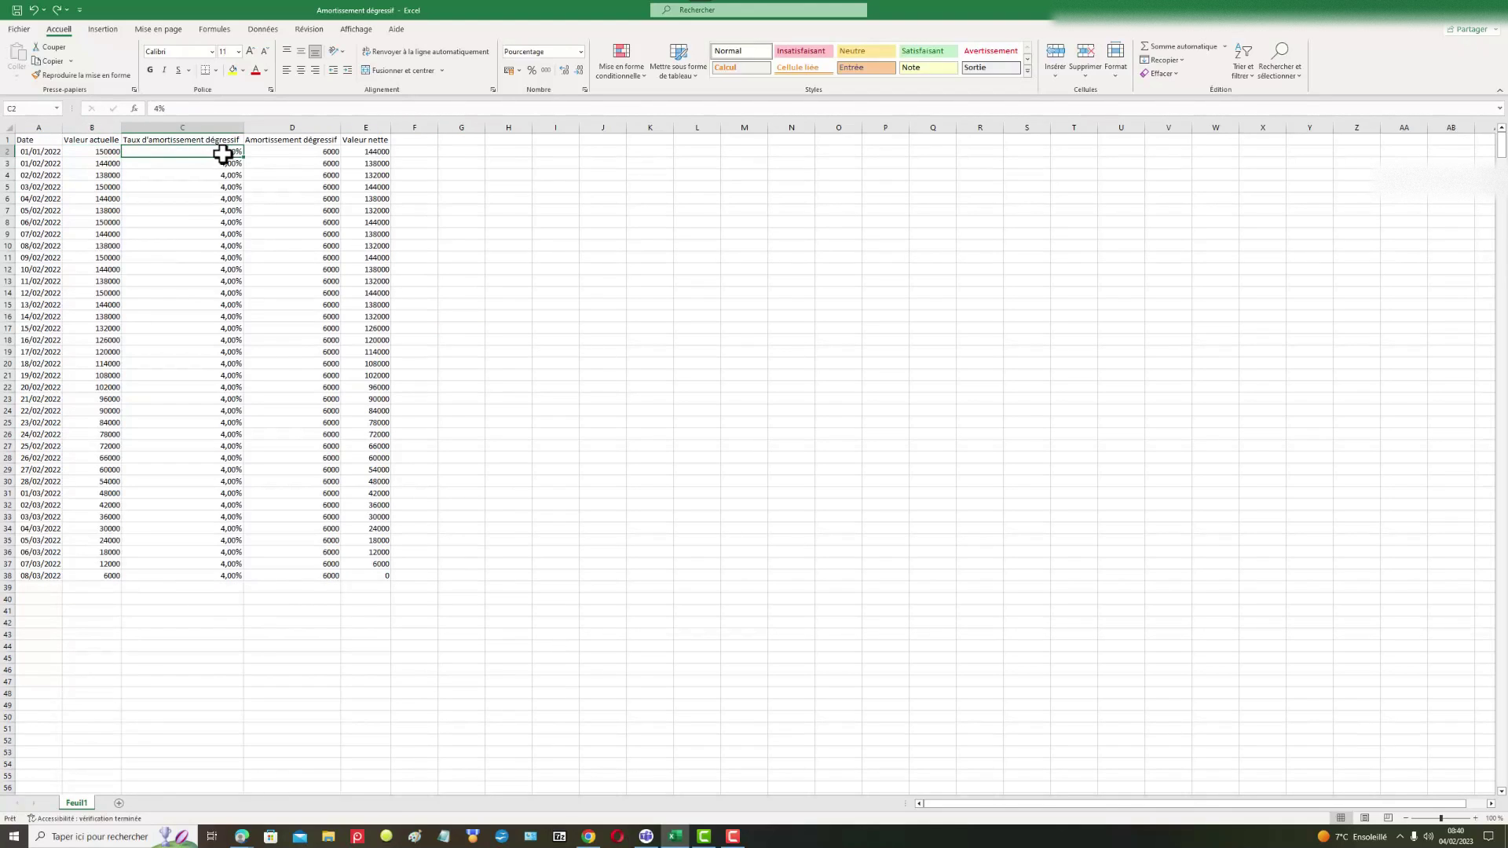
pyautogui.click(334, 151)
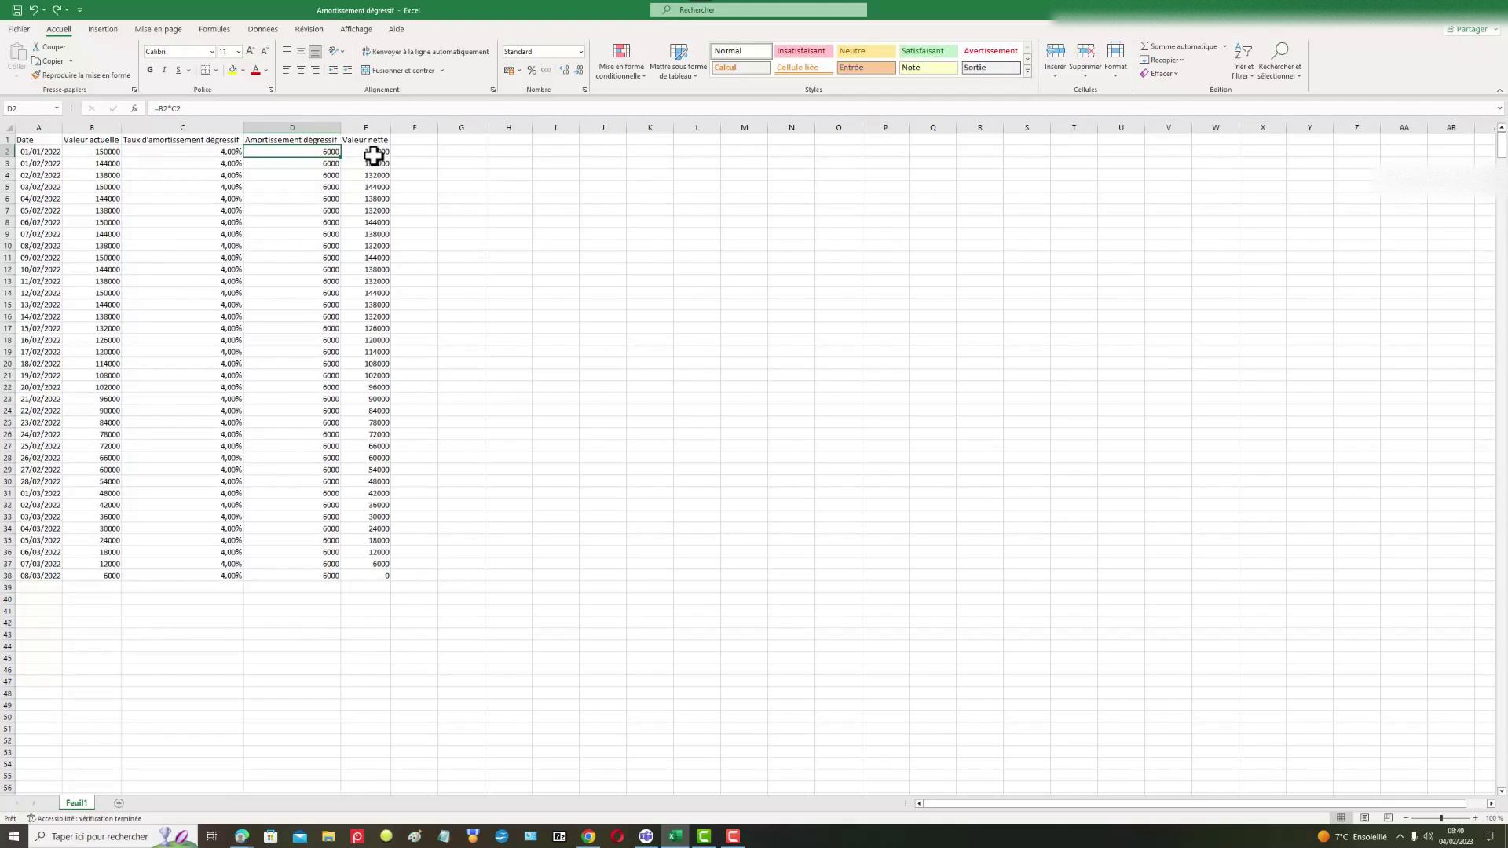
pyautogui.click(375, 152)
pyautogui.click(112, 160)
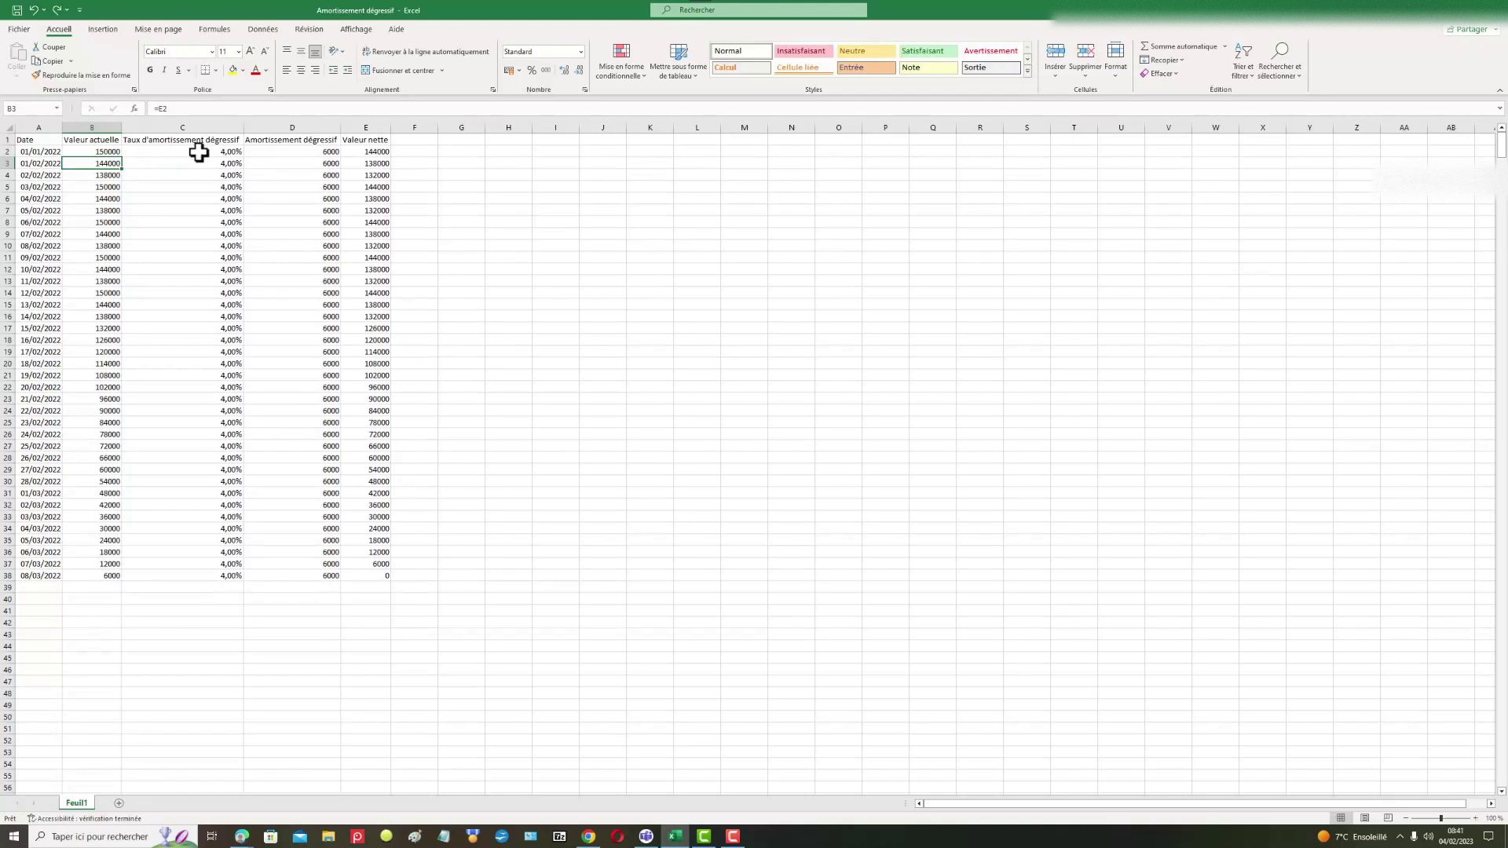
pyautogui.click(228, 162)
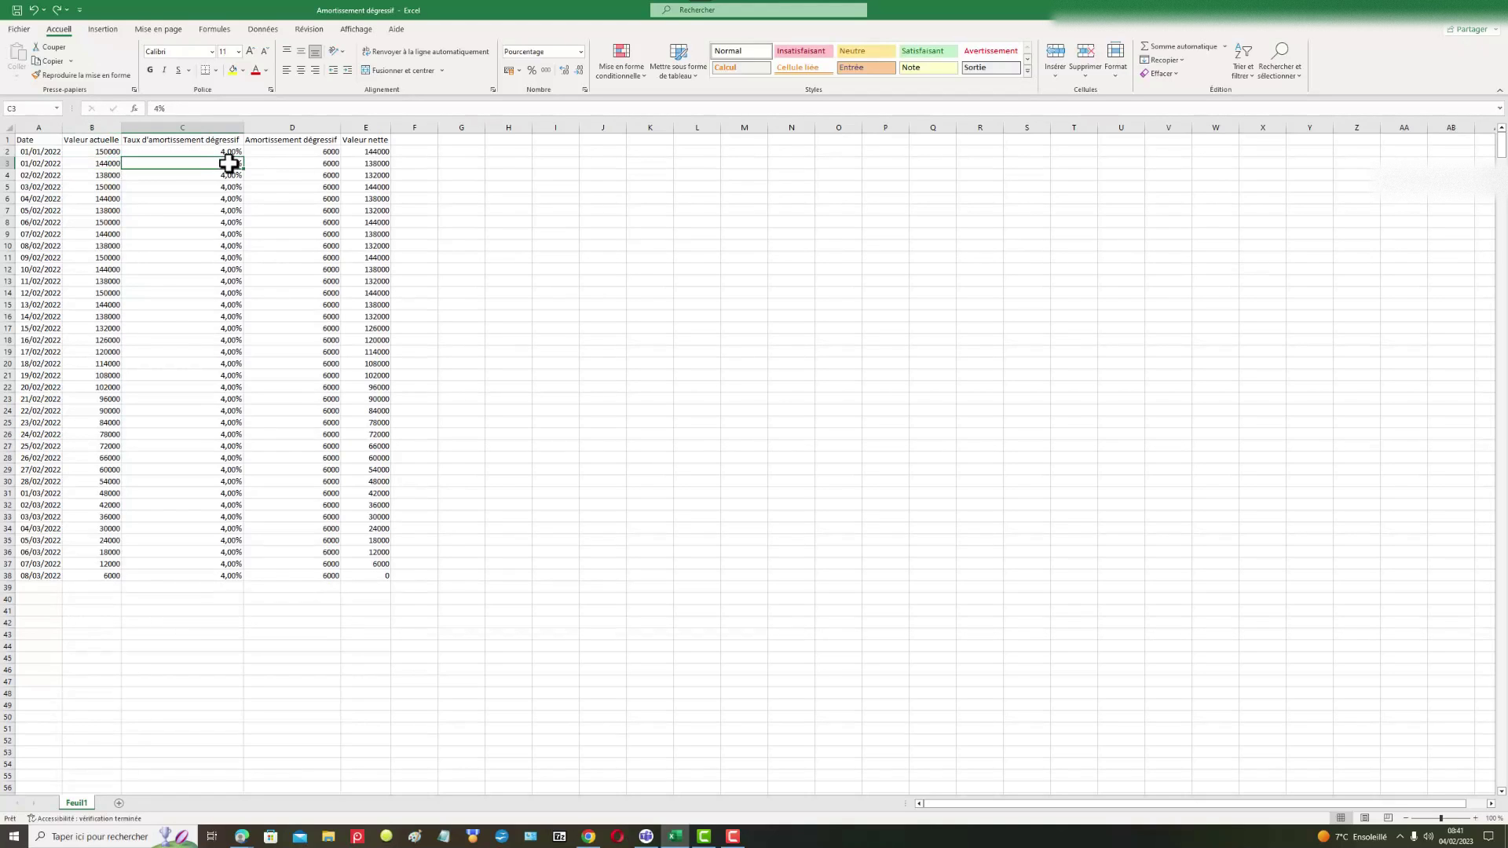
pyautogui.click(333, 164)
pyautogui.click(380, 166)
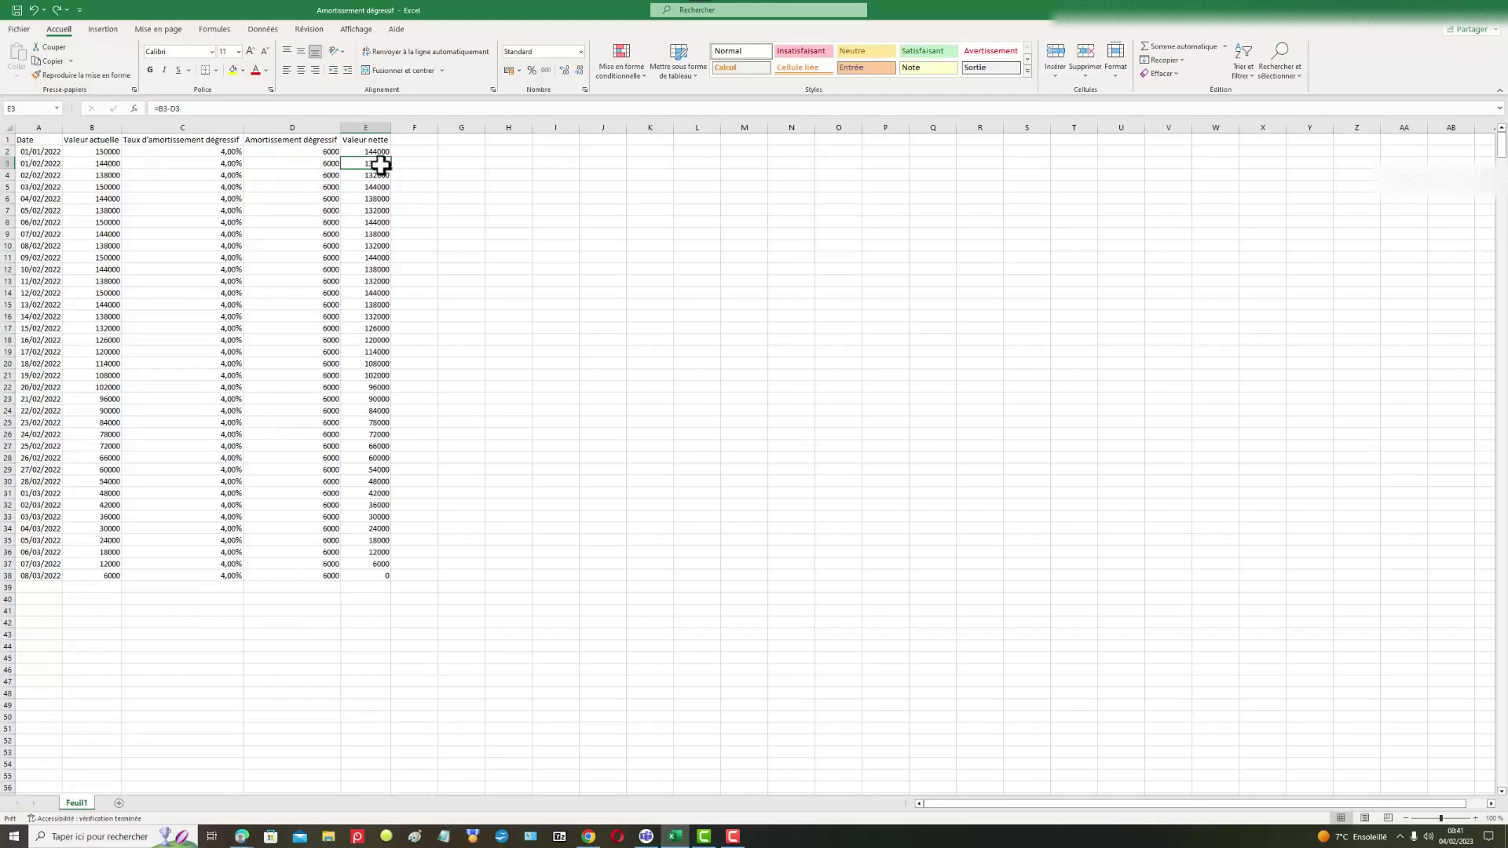
pyautogui.click(374, 151)
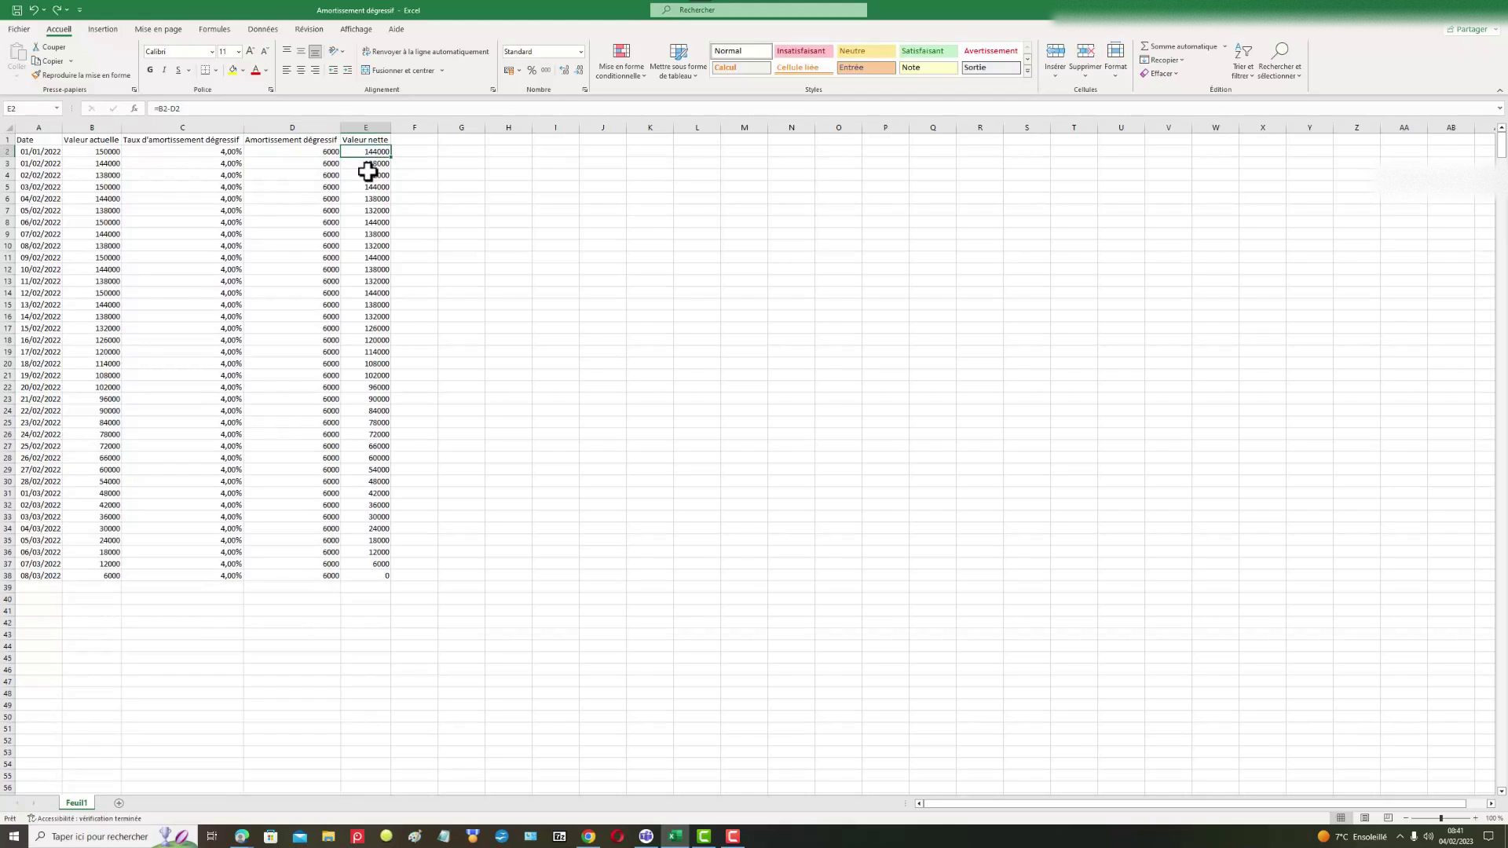
pyautogui.click(368, 167)
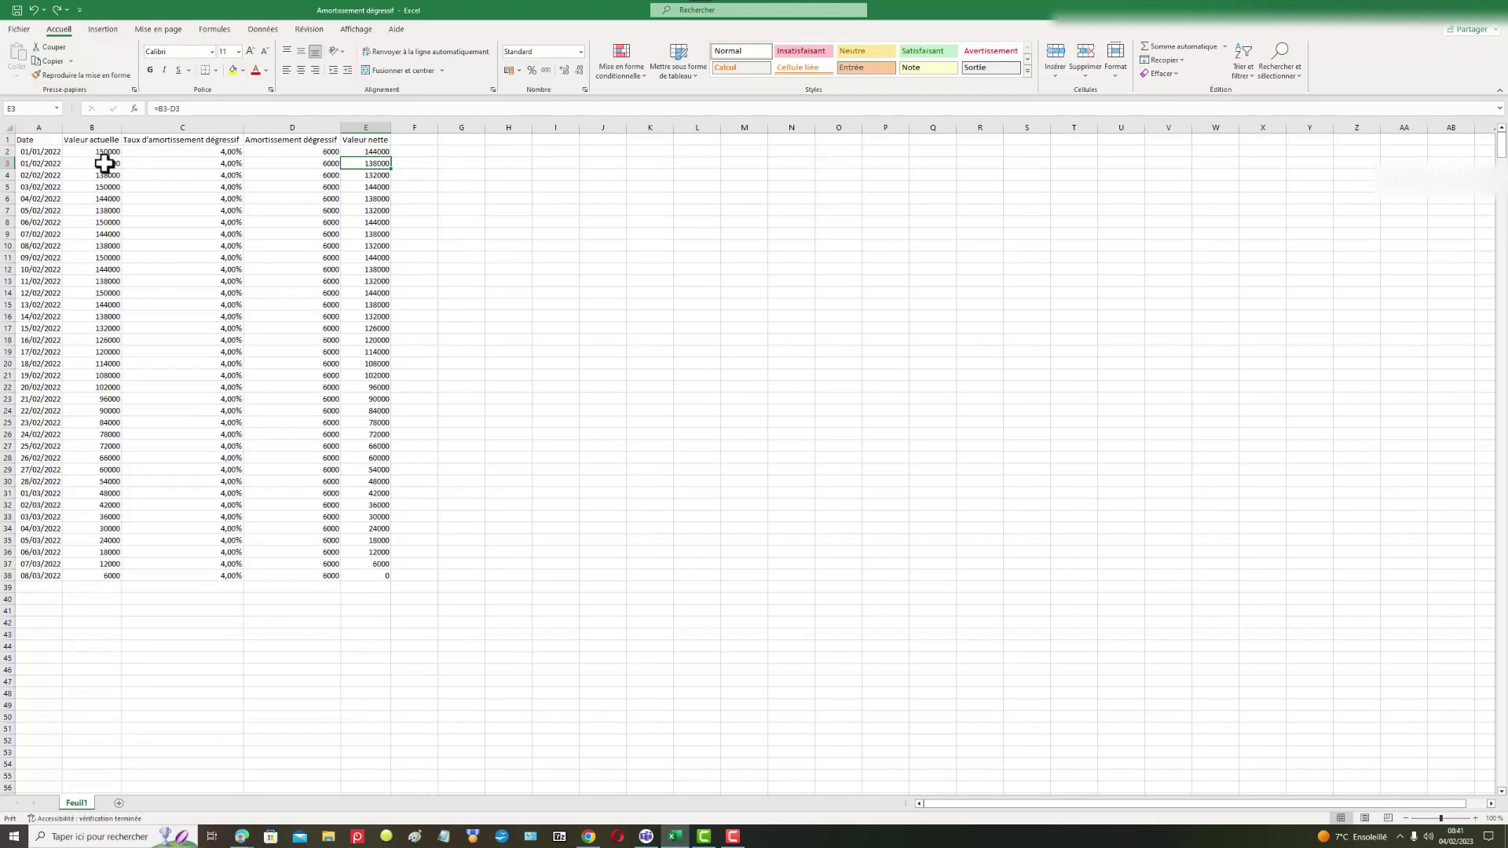
# - Clear the contents of B3:E38, keeping the dates and the first data row
pyautogui.moveTo(91, 165); pyautogui.dragTo(362, 576)
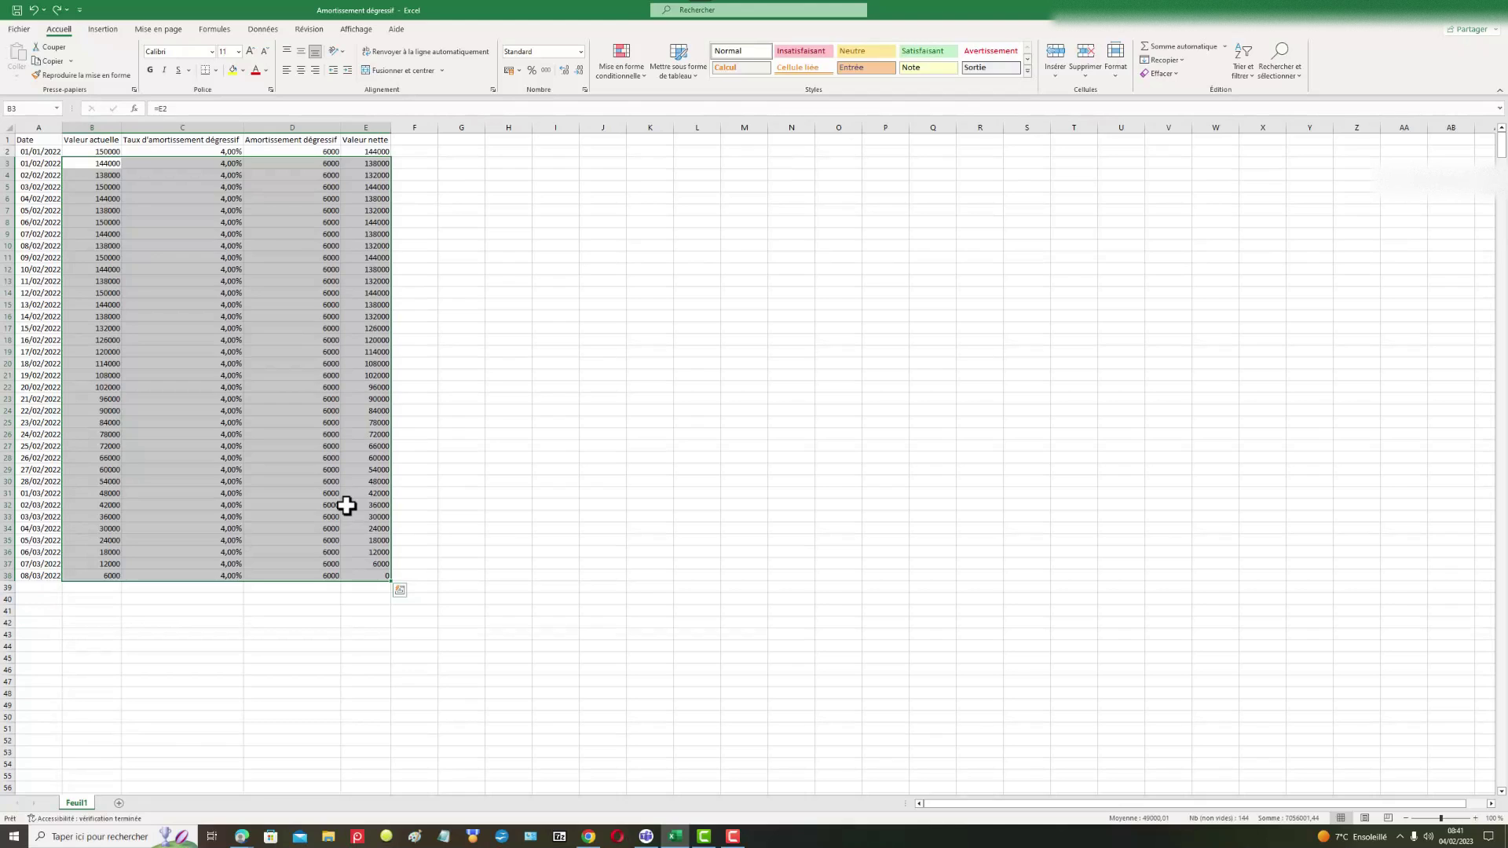
pyautogui.press('Delete')
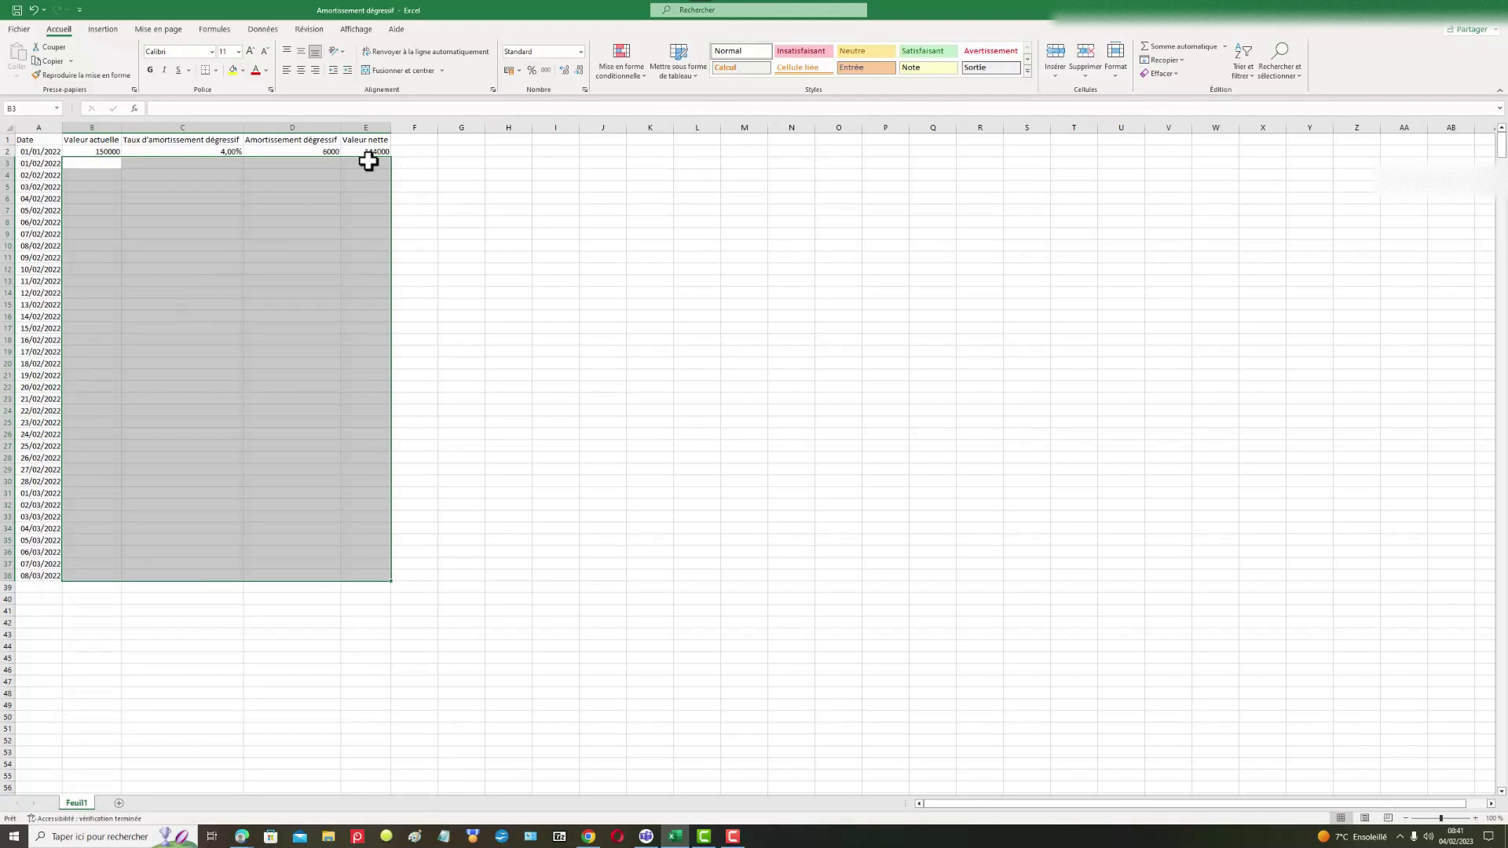
pyautogui.click(422, 175)
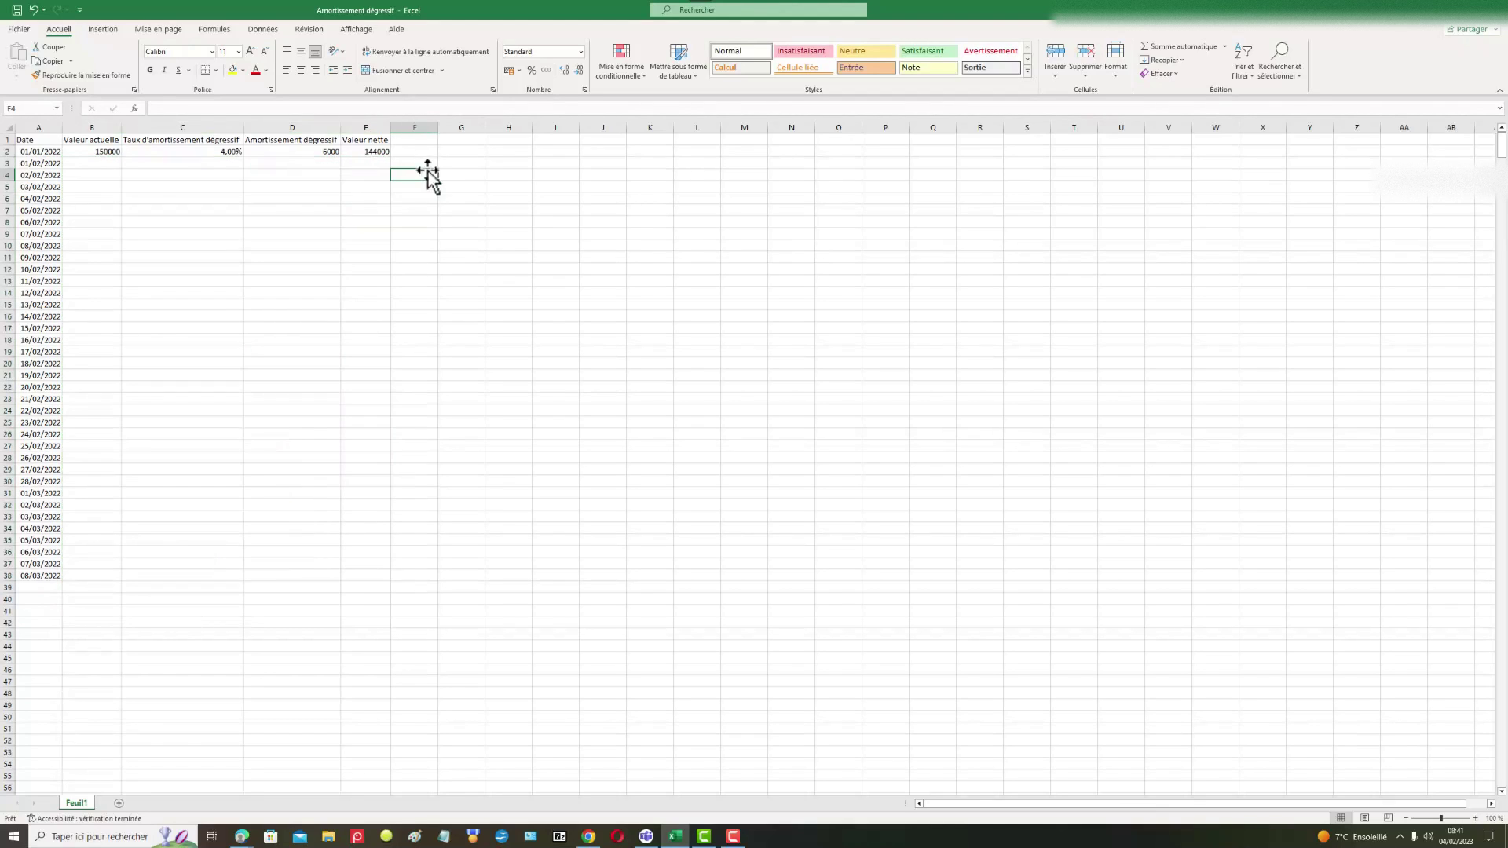
# - Enter the formula =E2 in B3 to carry over the first row's Valeur nette
pyautogui.click(95, 161)
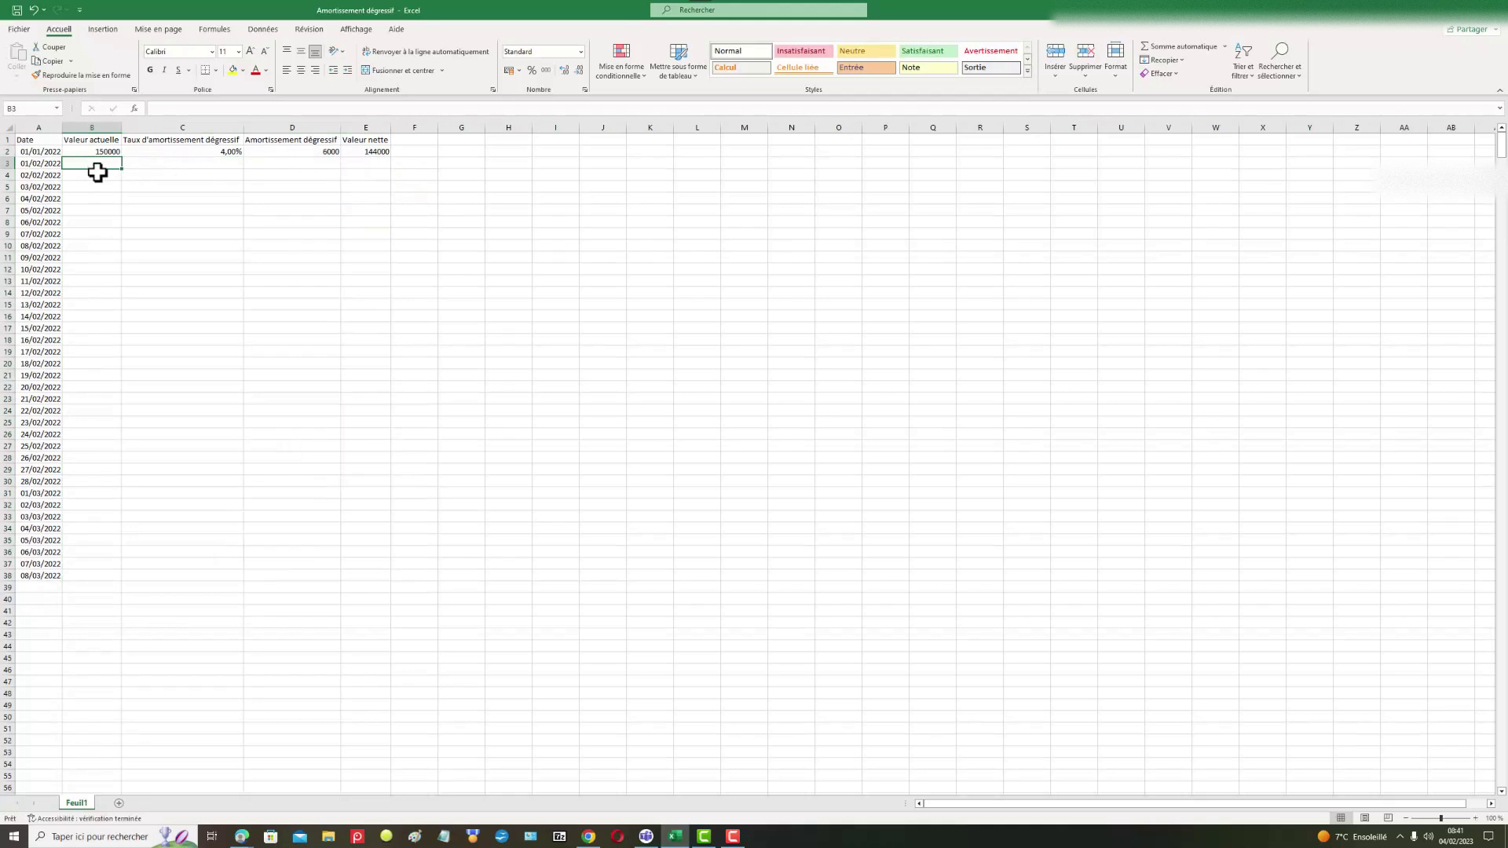
pyautogui.write('=')
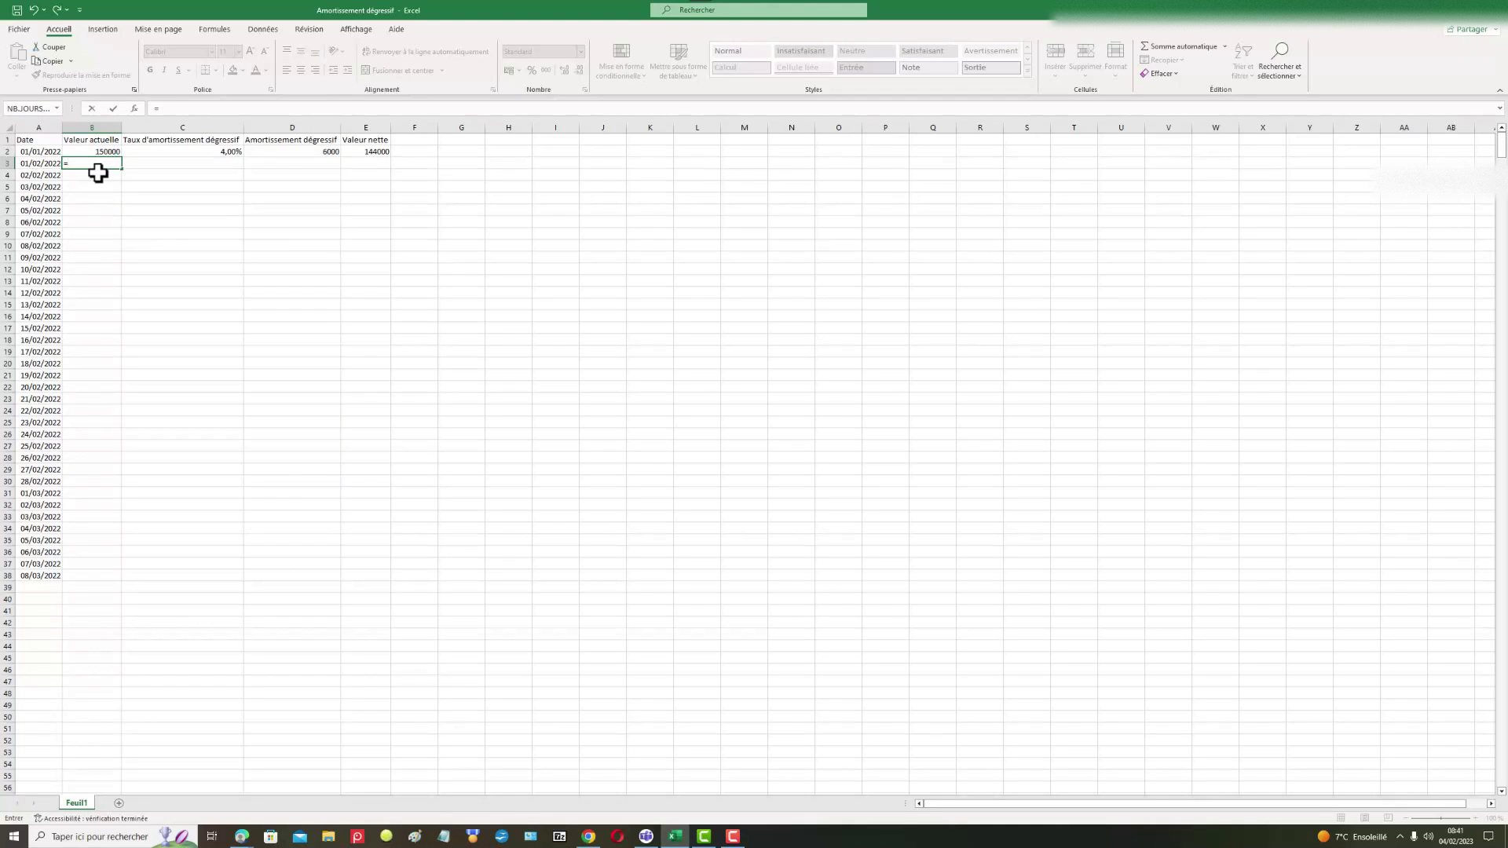
pyautogui.click(371, 152)
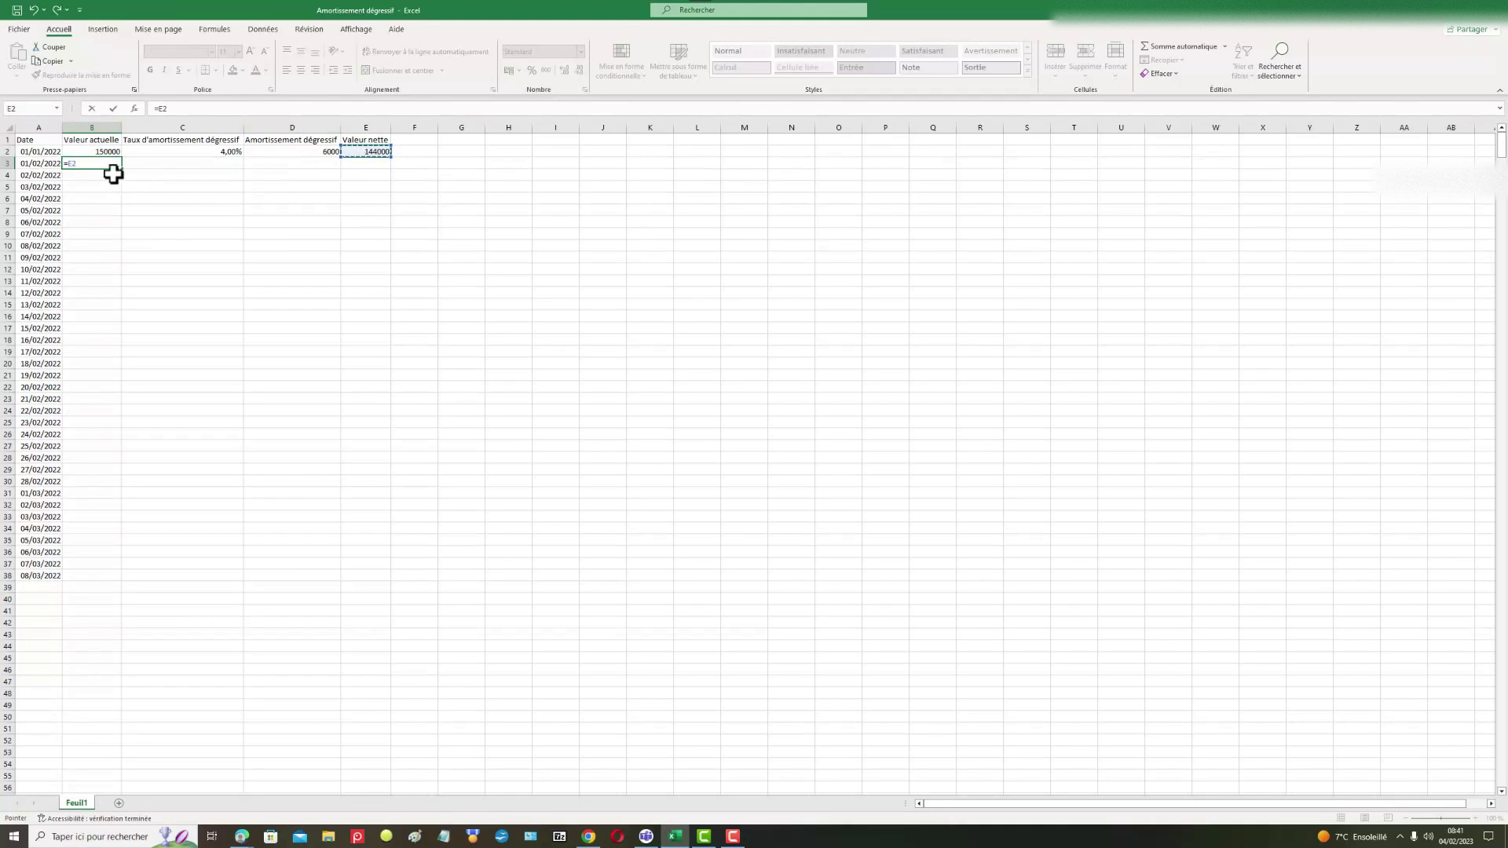
pyautogui.press('Return')
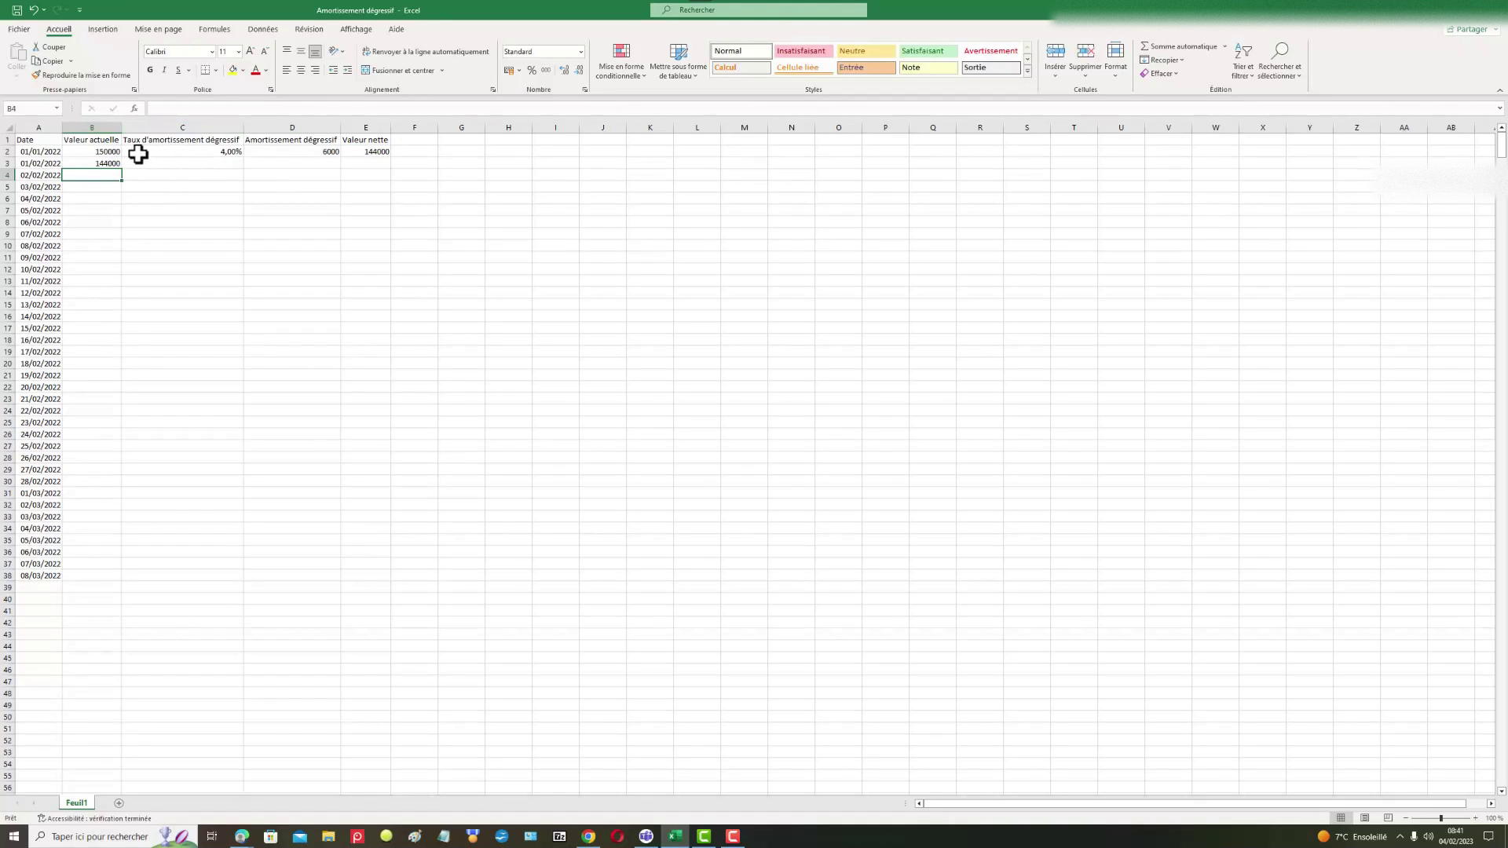
# - Try to fill B2:E3 down through row 38, and undo the fill
pyautogui.moveTo(104, 149); pyautogui.dragTo(385, 580)
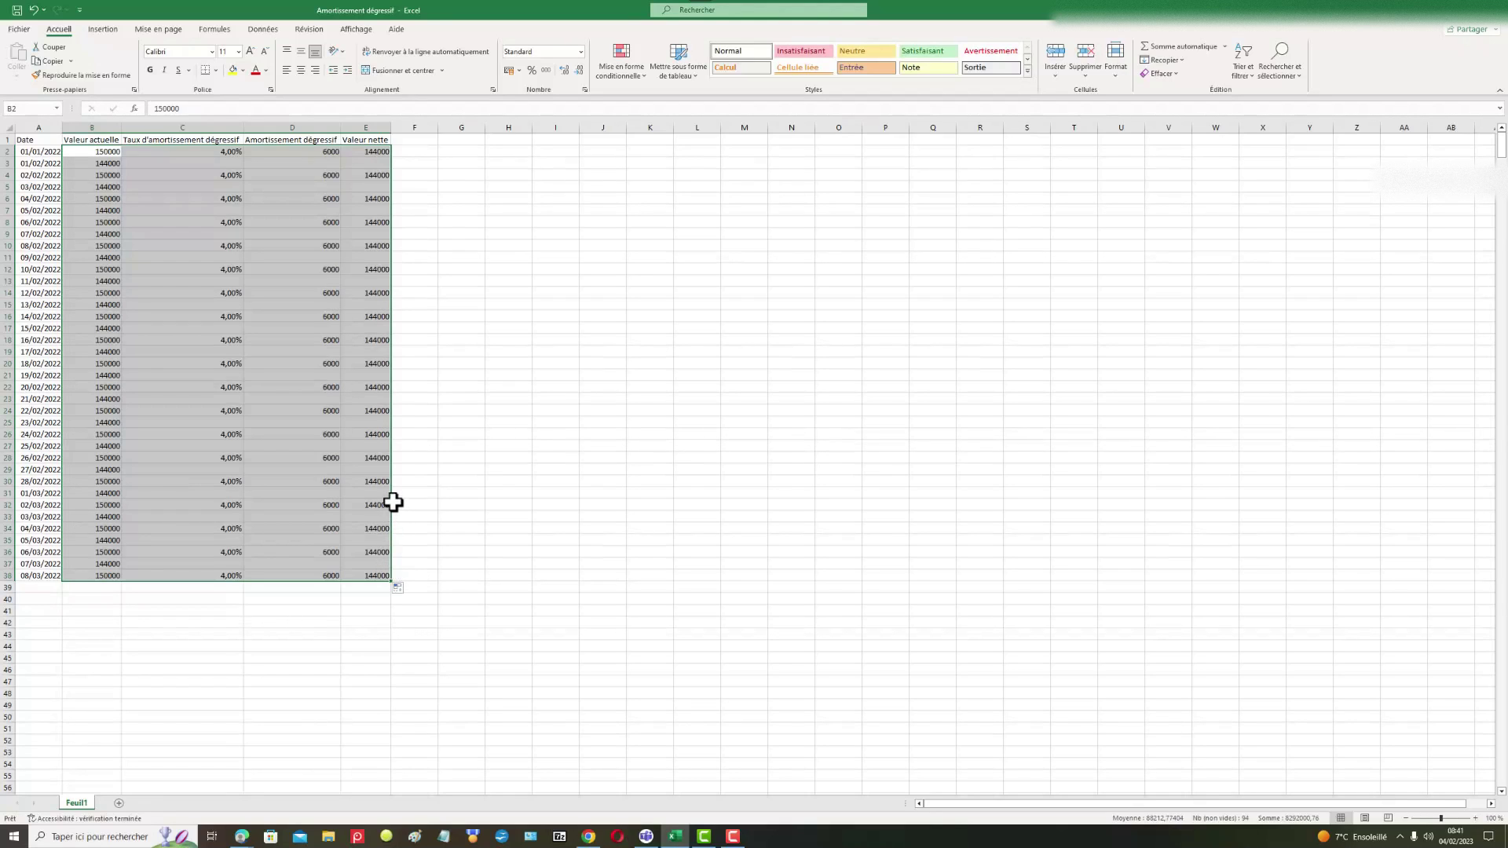
pyautogui.click(35, 10)
# - Copy the rate, Amortissement dégressif and Valeur nette cells from row 2 down into C3, D3 and E3
pyautogui.click(210, 167)
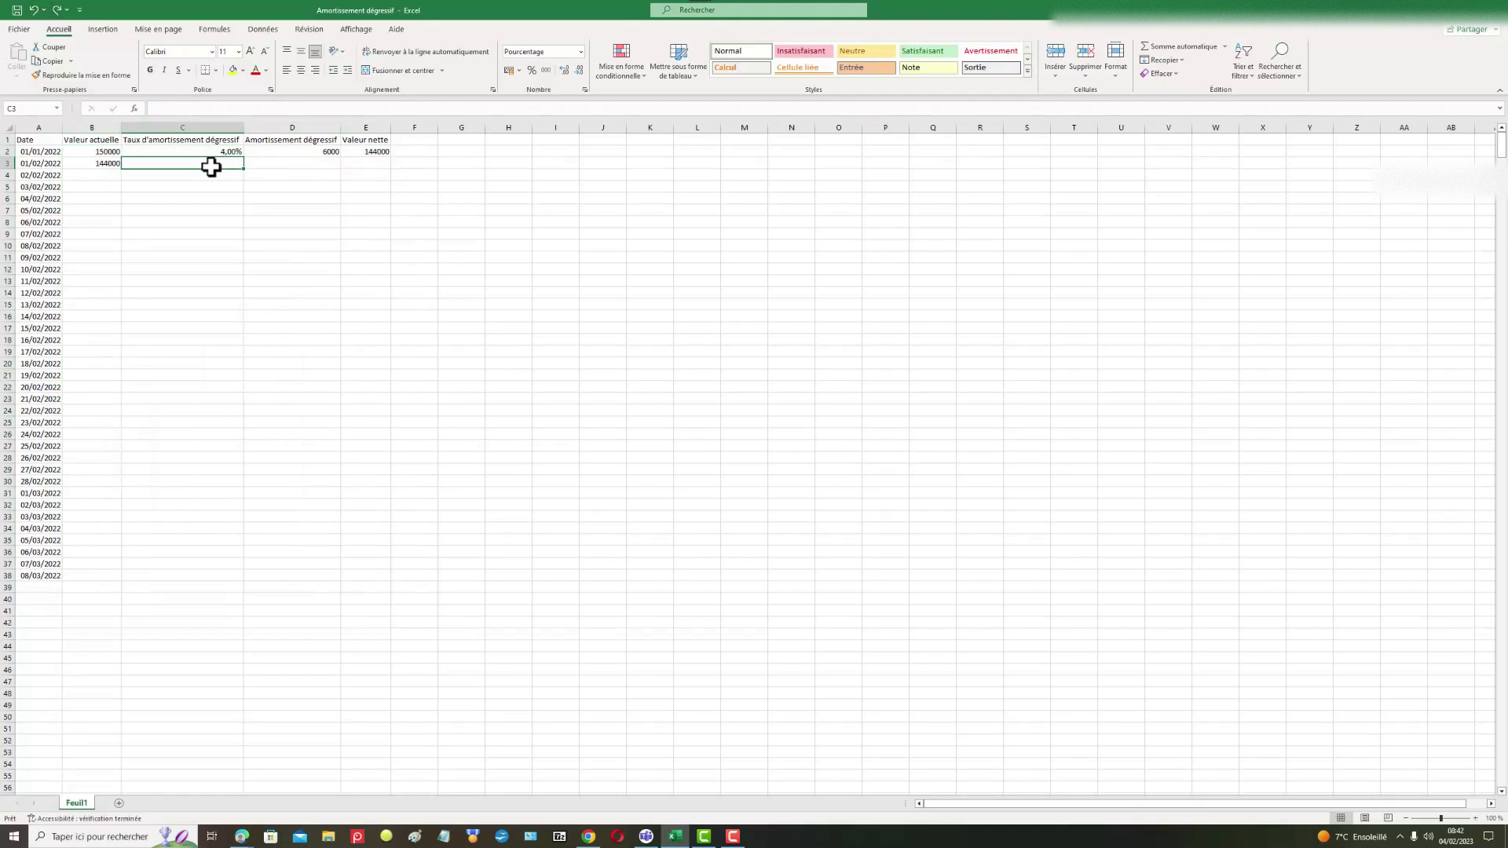
pyautogui.hotkey('ctrl', 'd')
pyautogui.click(315, 163)
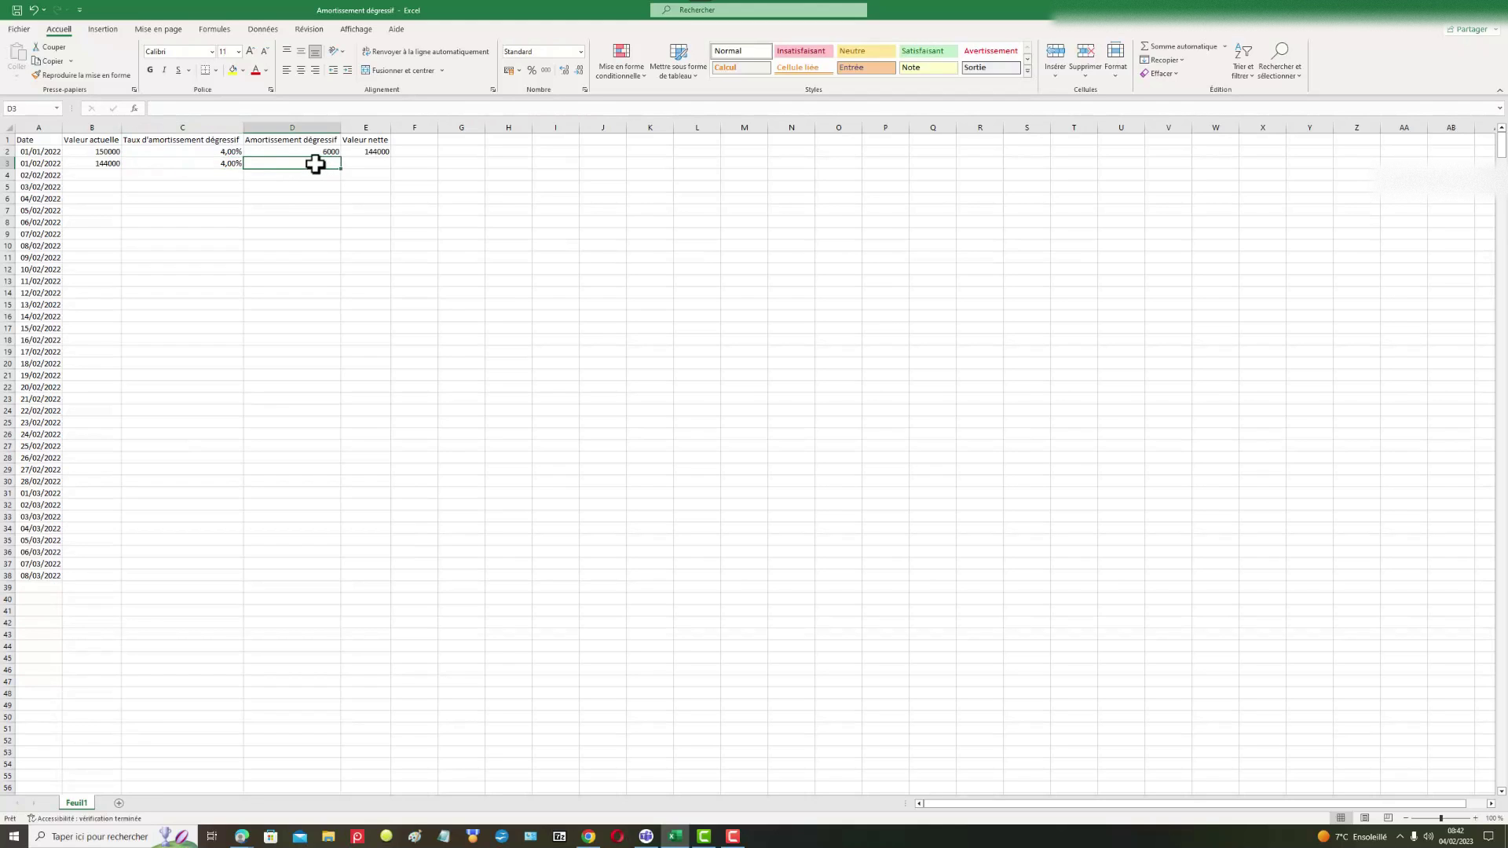
pyautogui.hotkey('ctrl', 'd')
pyautogui.click(371, 162)
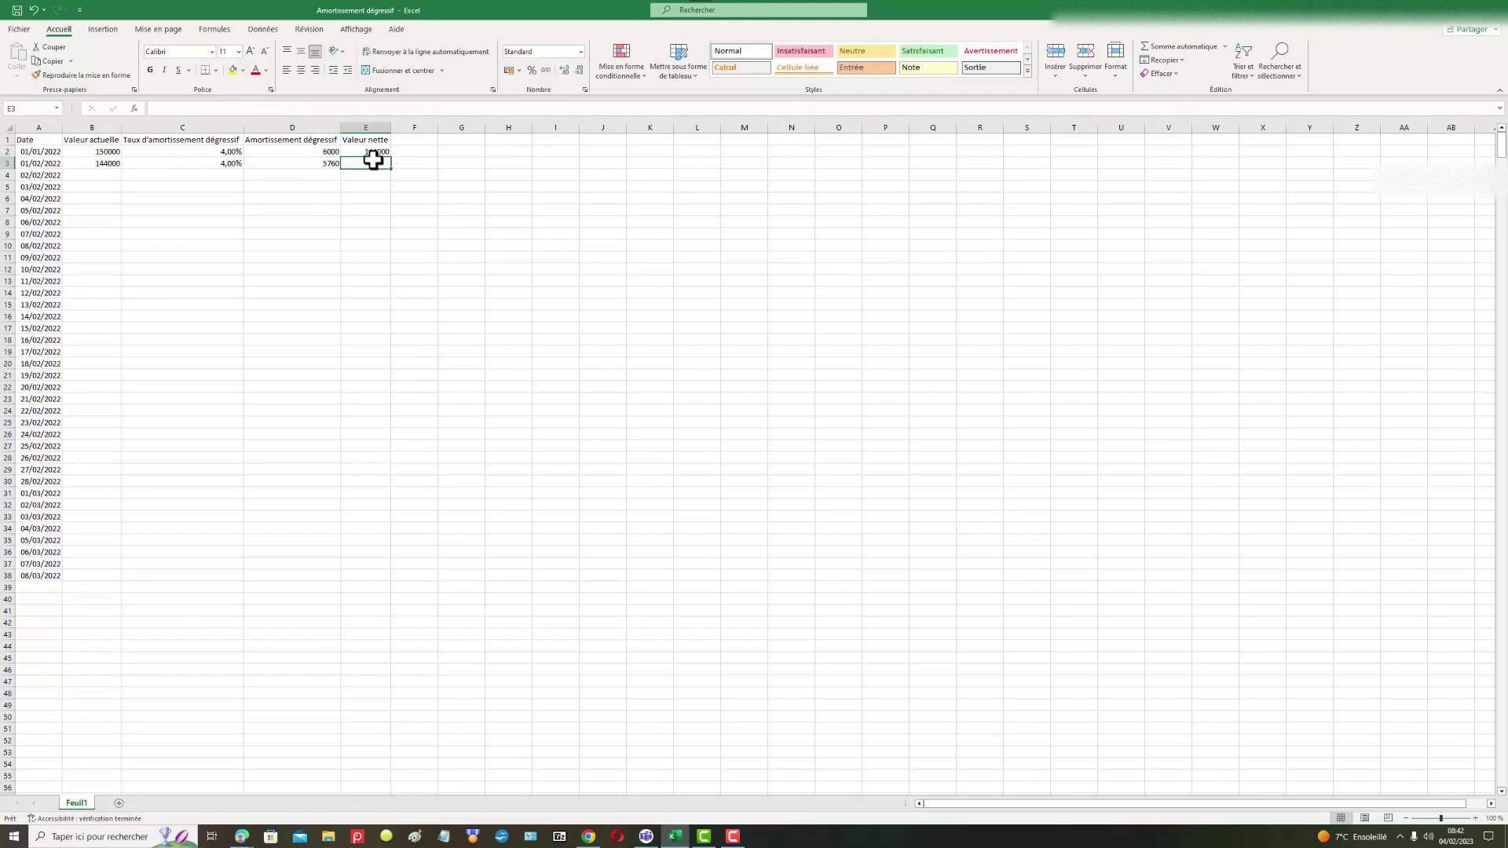
pyautogui.hotkey('ctrl', 'd')
# - Try to extend the two completed rows B2:E3 down through row 38, and undo the fill
pyautogui.moveTo(108, 151); pyautogui.dragTo(369, 163)
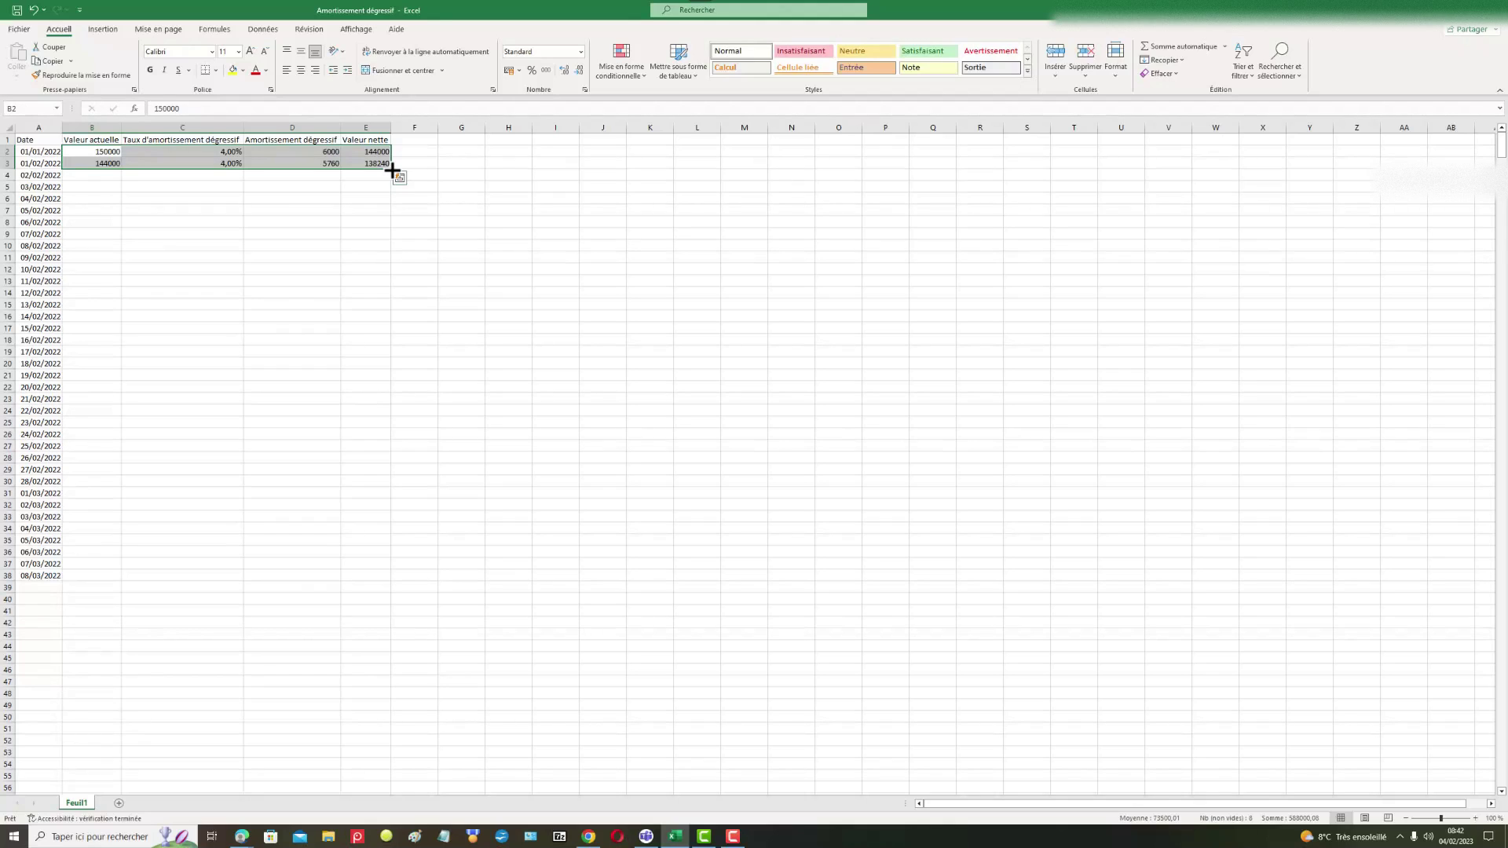
pyautogui.moveTo(391, 170); pyautogui.dragTo(369, 575)
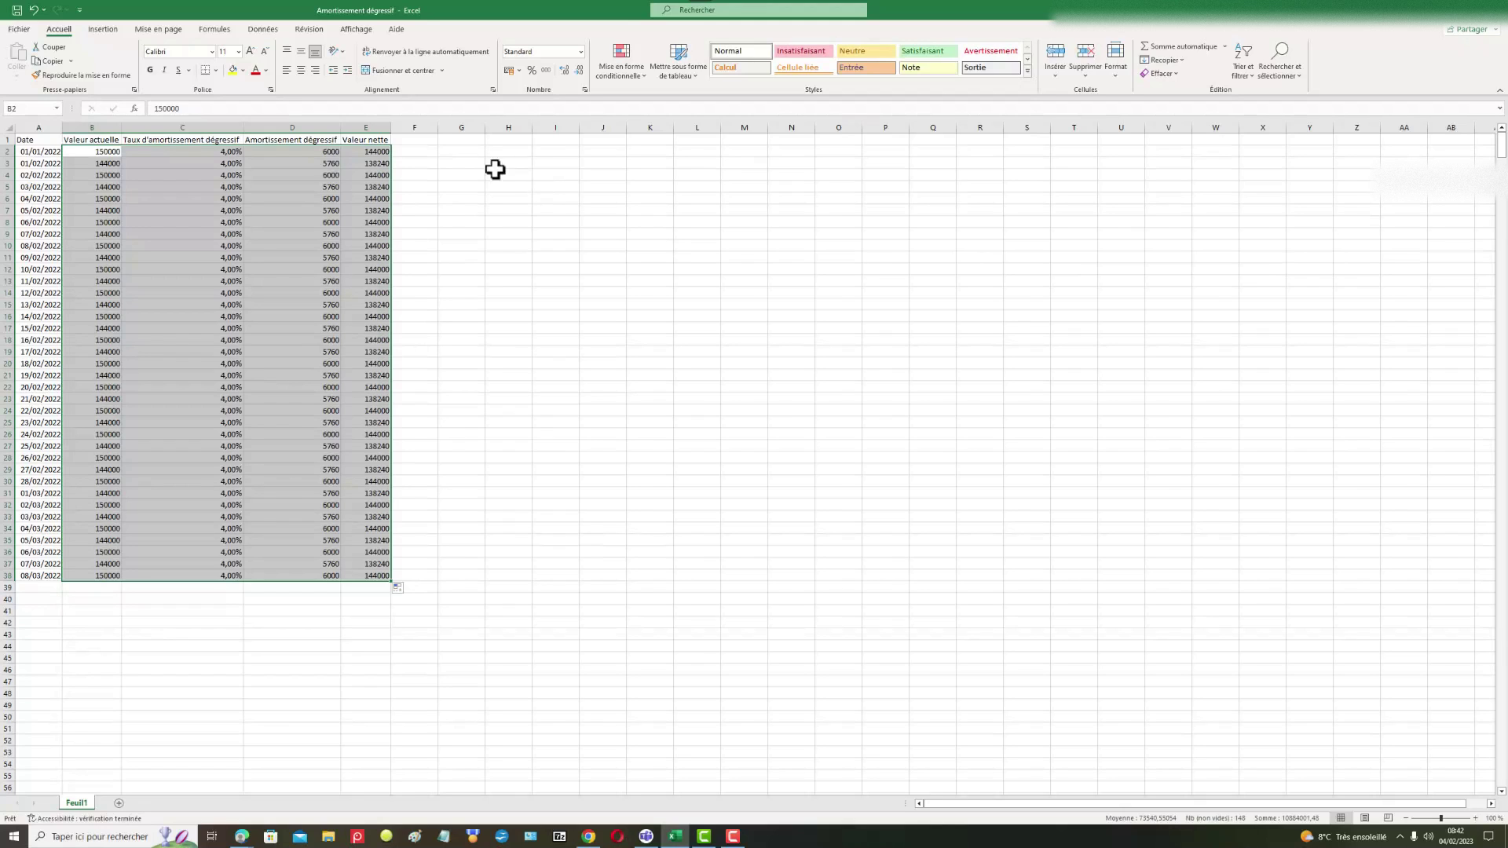
pyautogui.click(34, 10)
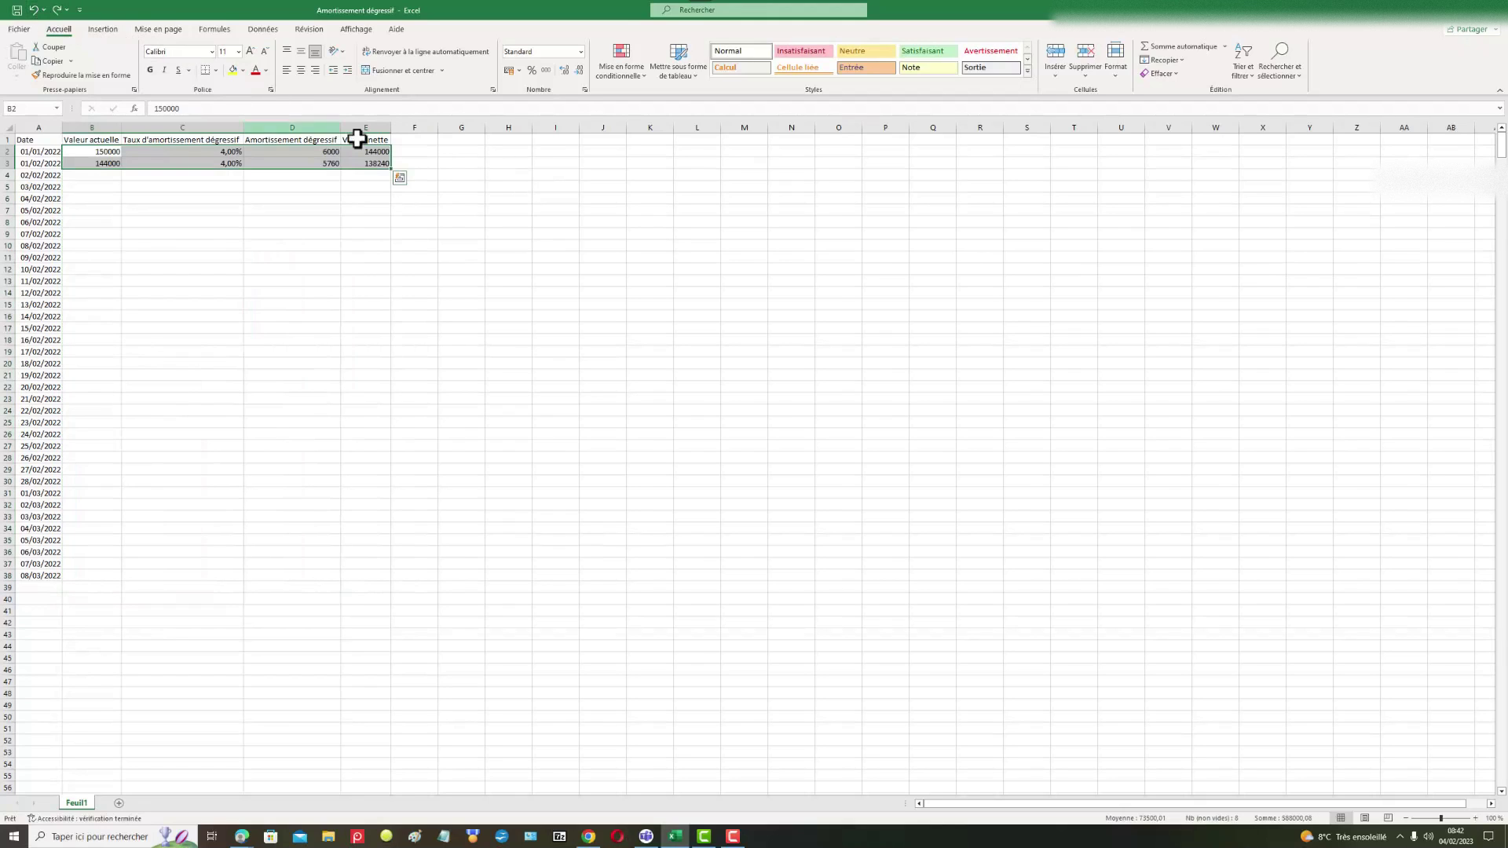
# - Fill E3, B3 and C3 down through row 38, one column at a time
pyautogui.click(369, 161)
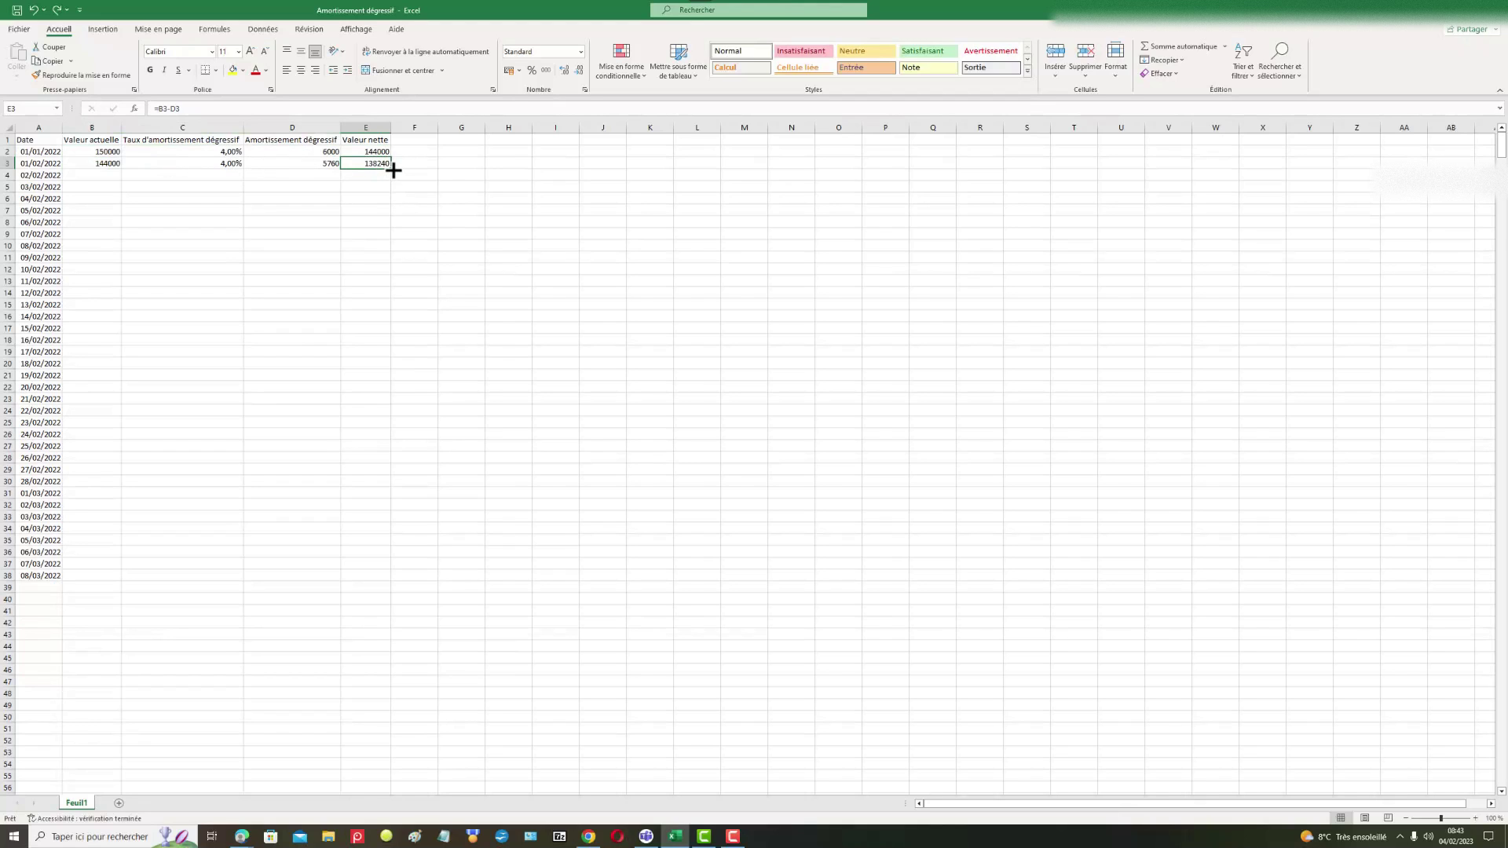
pyautogui.moveTo(392, 170); pyautogui.dragTo(345, 571)
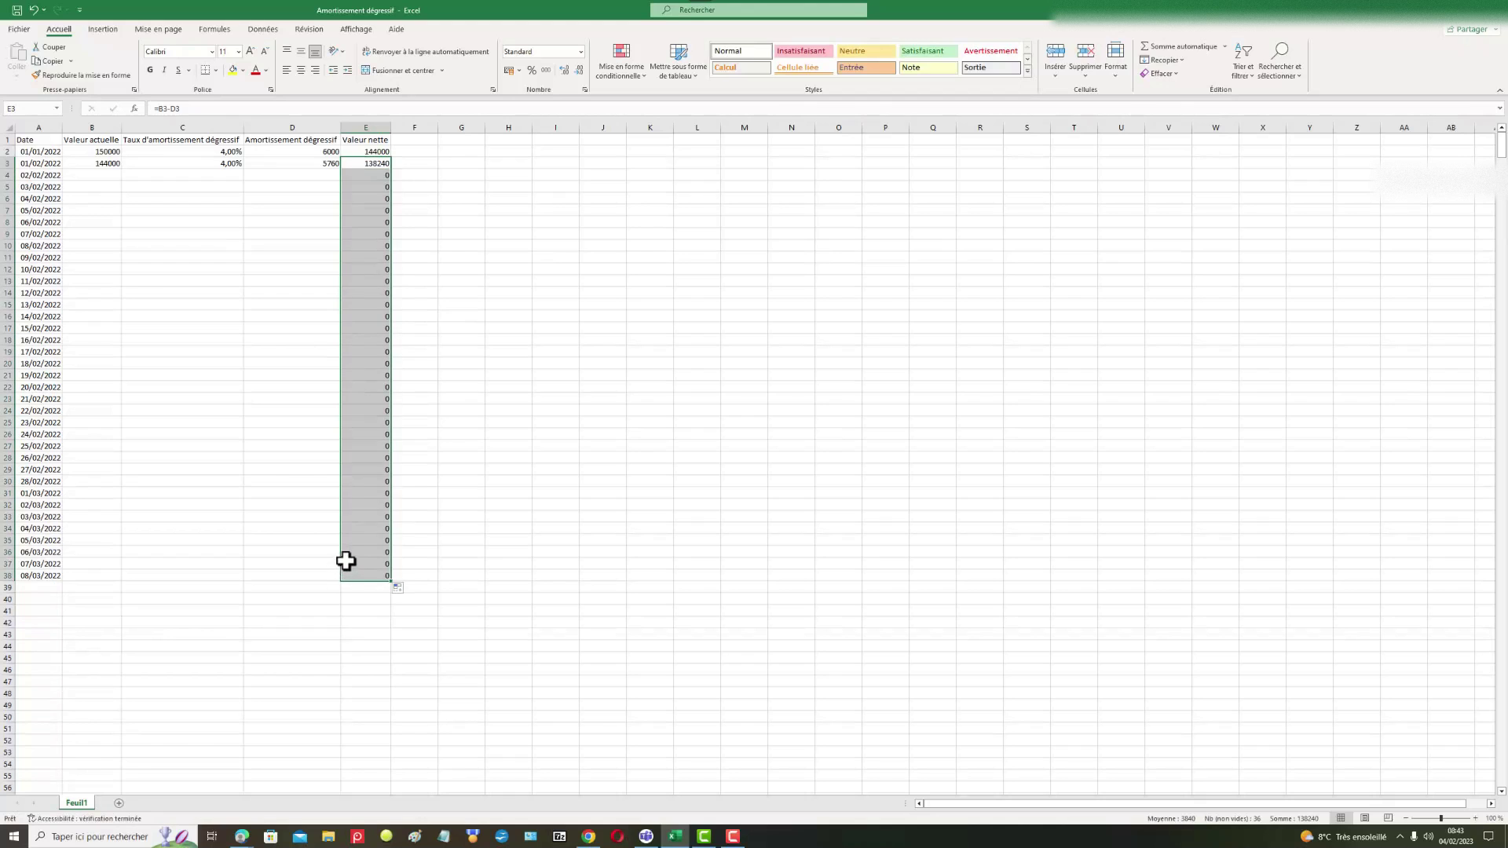
pyautogui.click(112, 162)
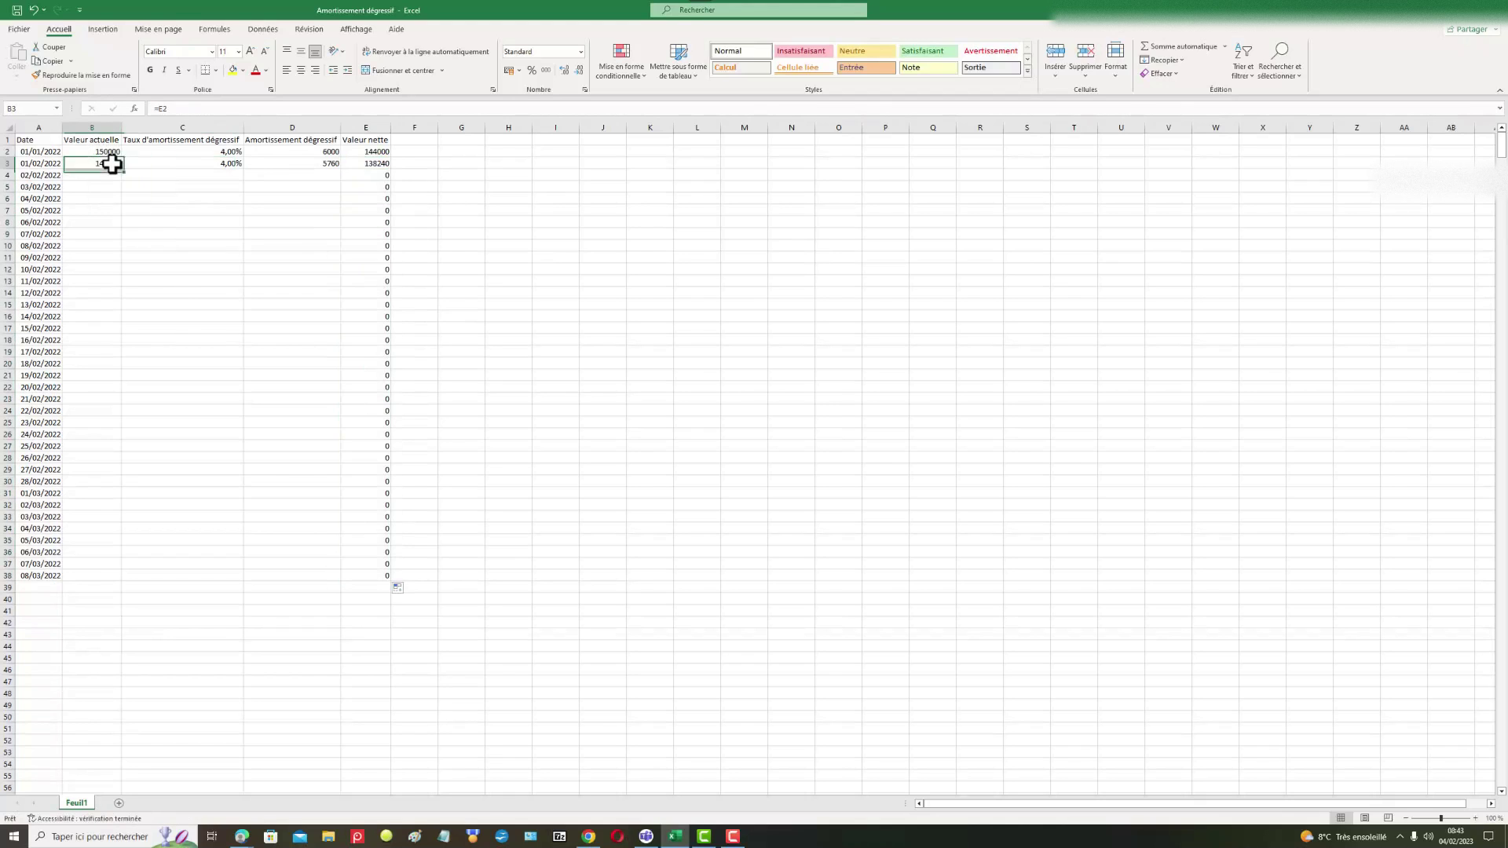
pyautogui.moveTo(121, 169); pyautogui.dragTo(124, 583)
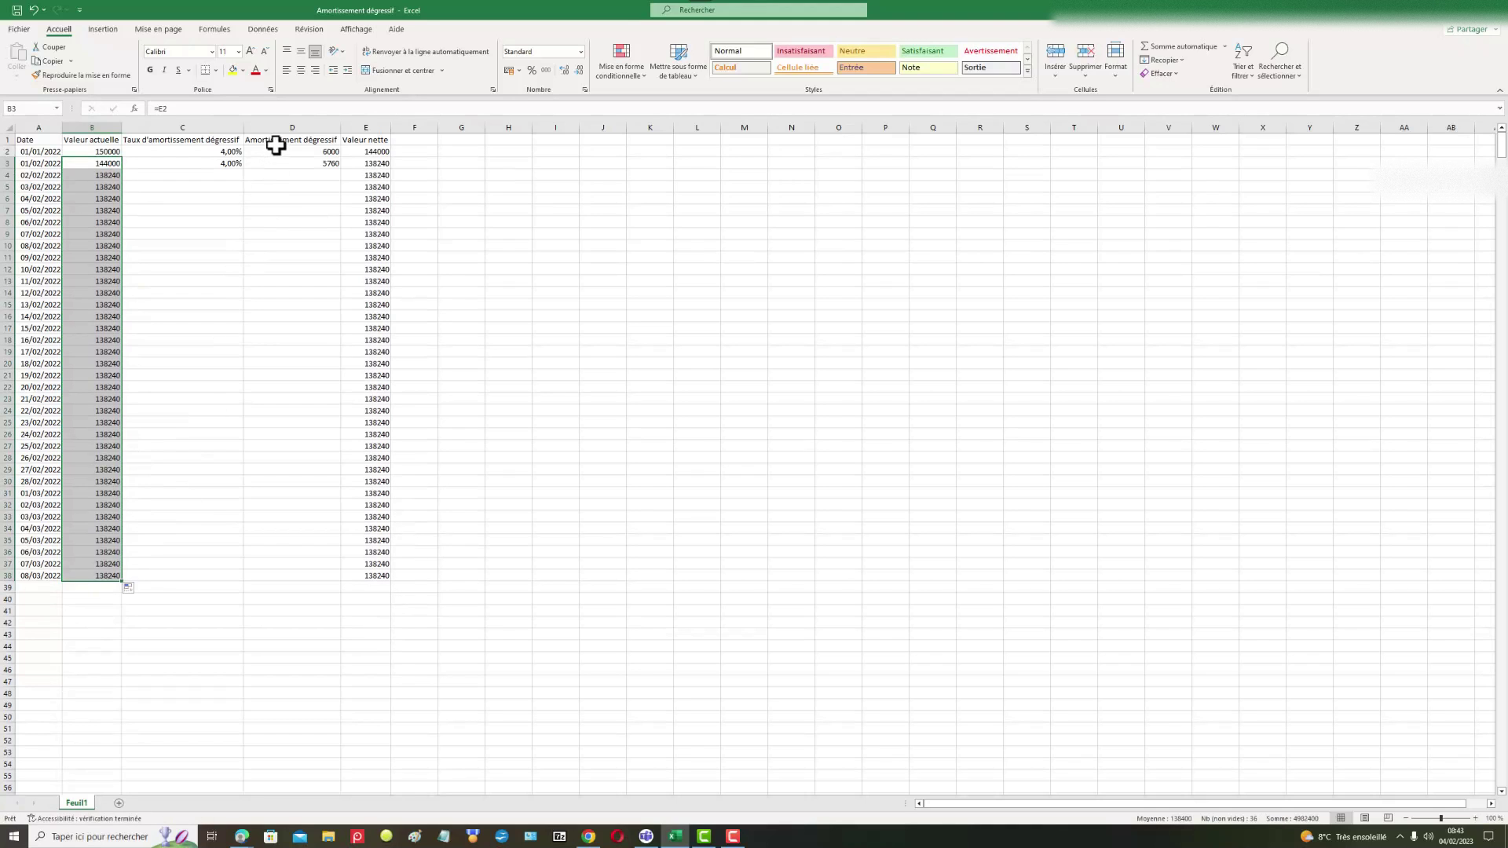
pyautogui.click(239, 163)
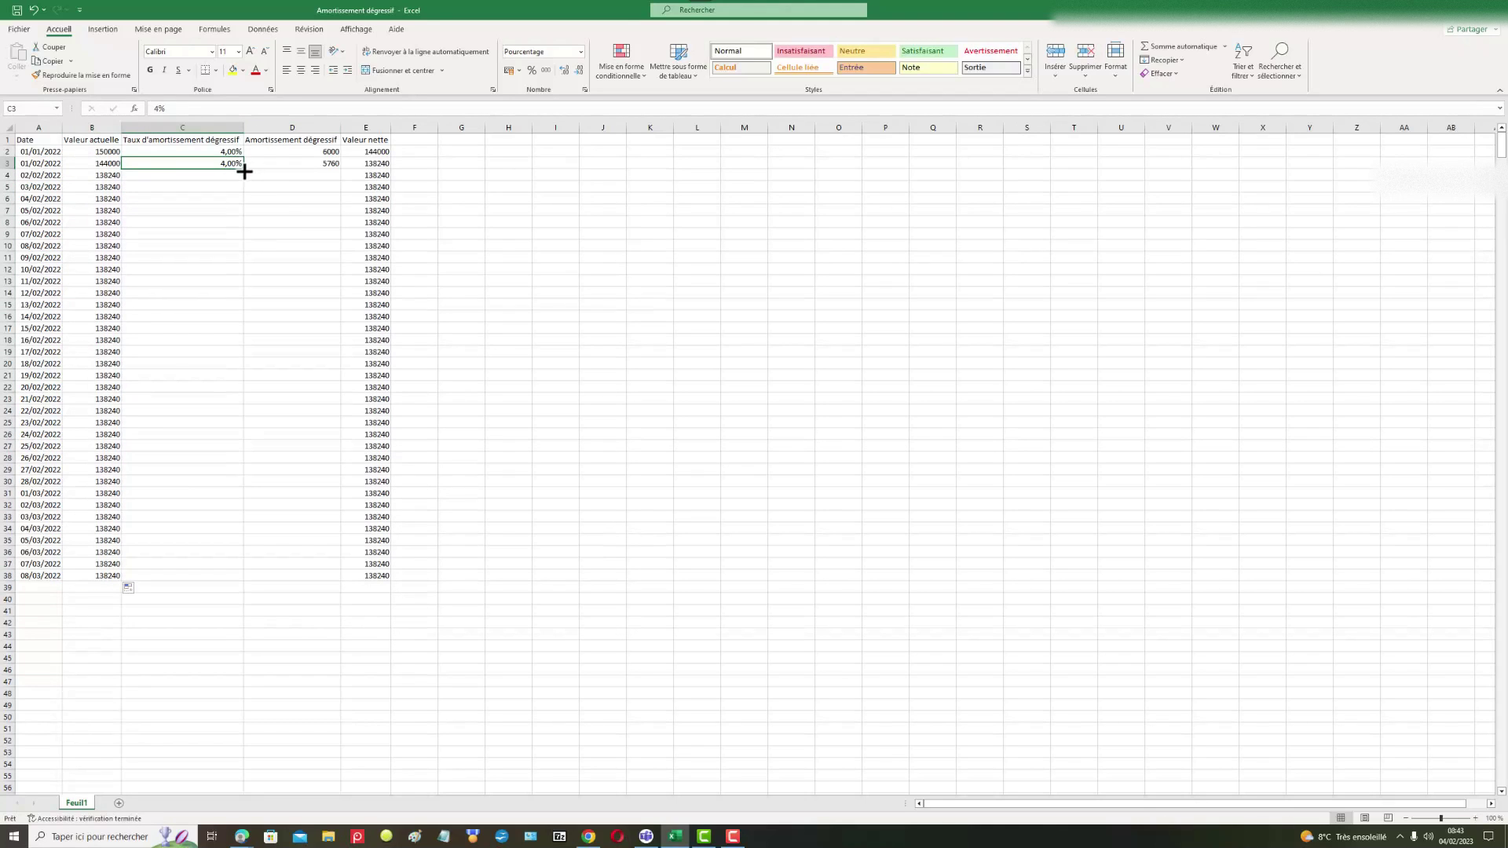
pyautogui.moveTo(244, 171); pyautogui.dragTo(212, 573)
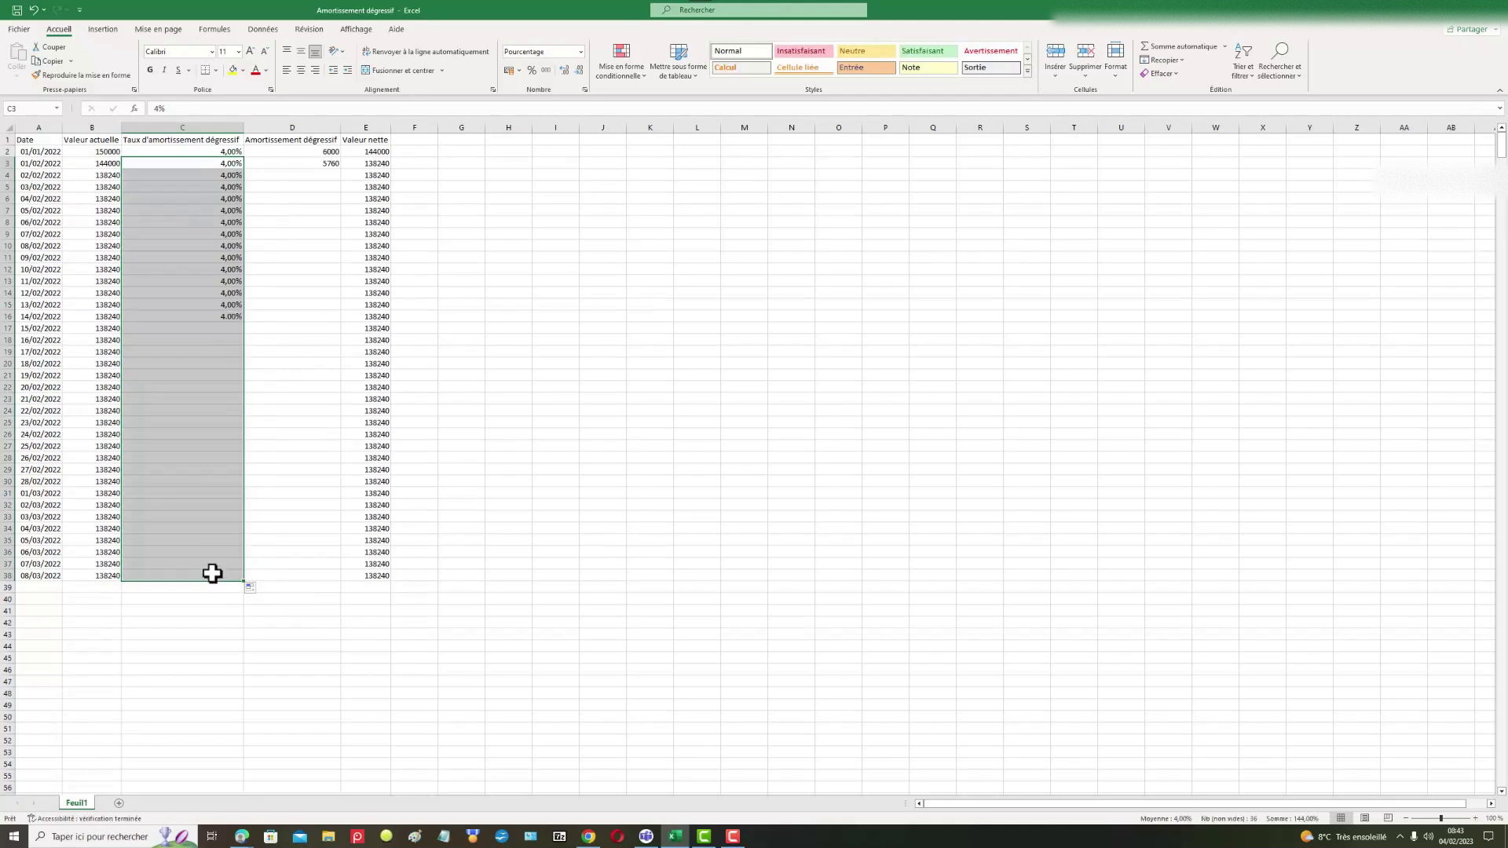
# - Fill the Amortissement dégressif formula from D2 down through D38, undoing any accidental move of the cell
pyautogui.click(333, 152)
pyautogui.moveTo(340, 158); pyautogui.dragTo(342, 198)
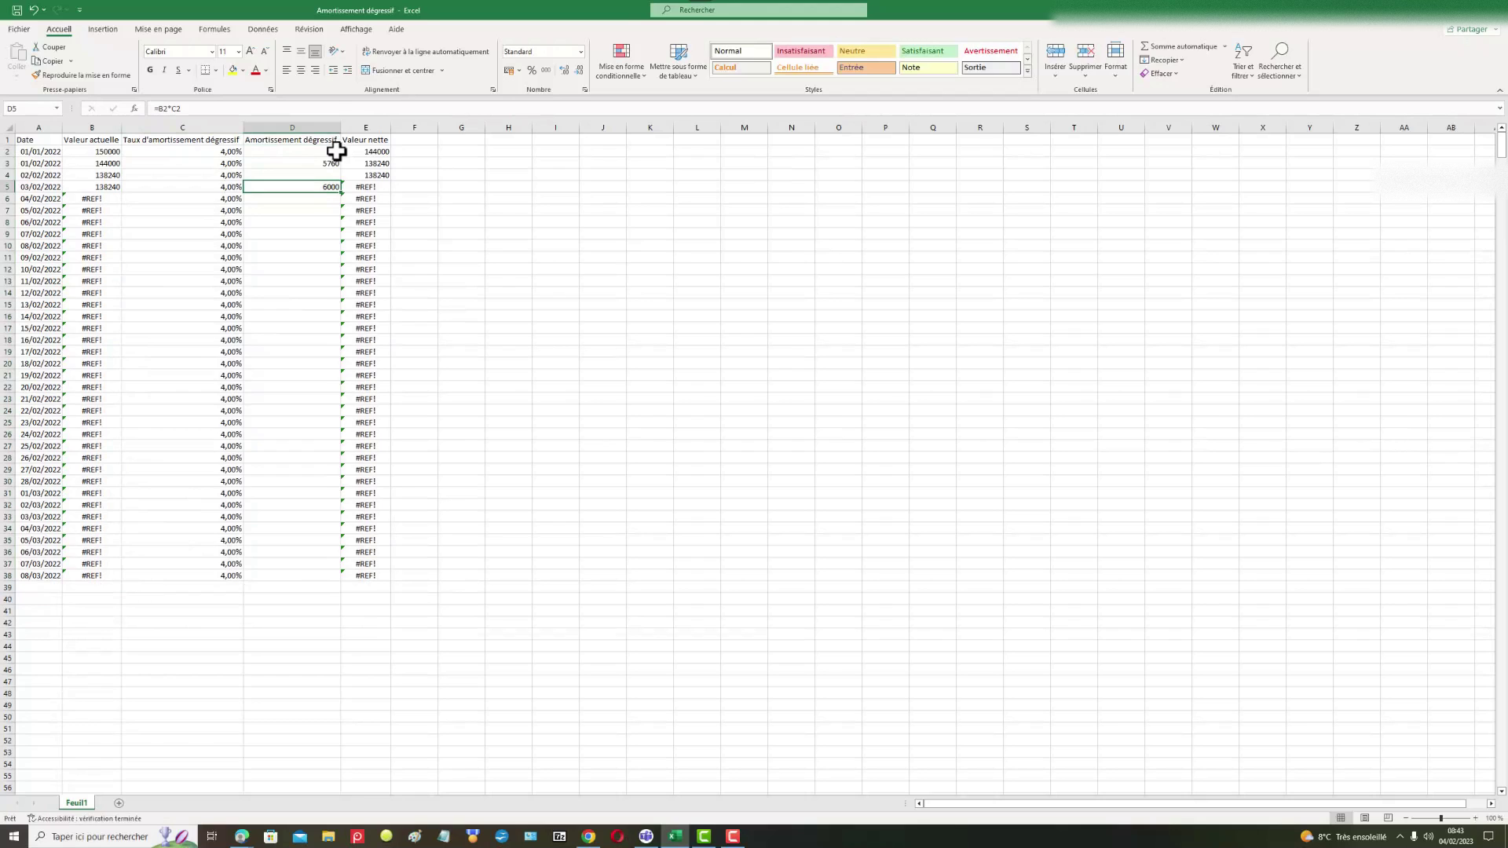
pyautogui.click(34, 10)
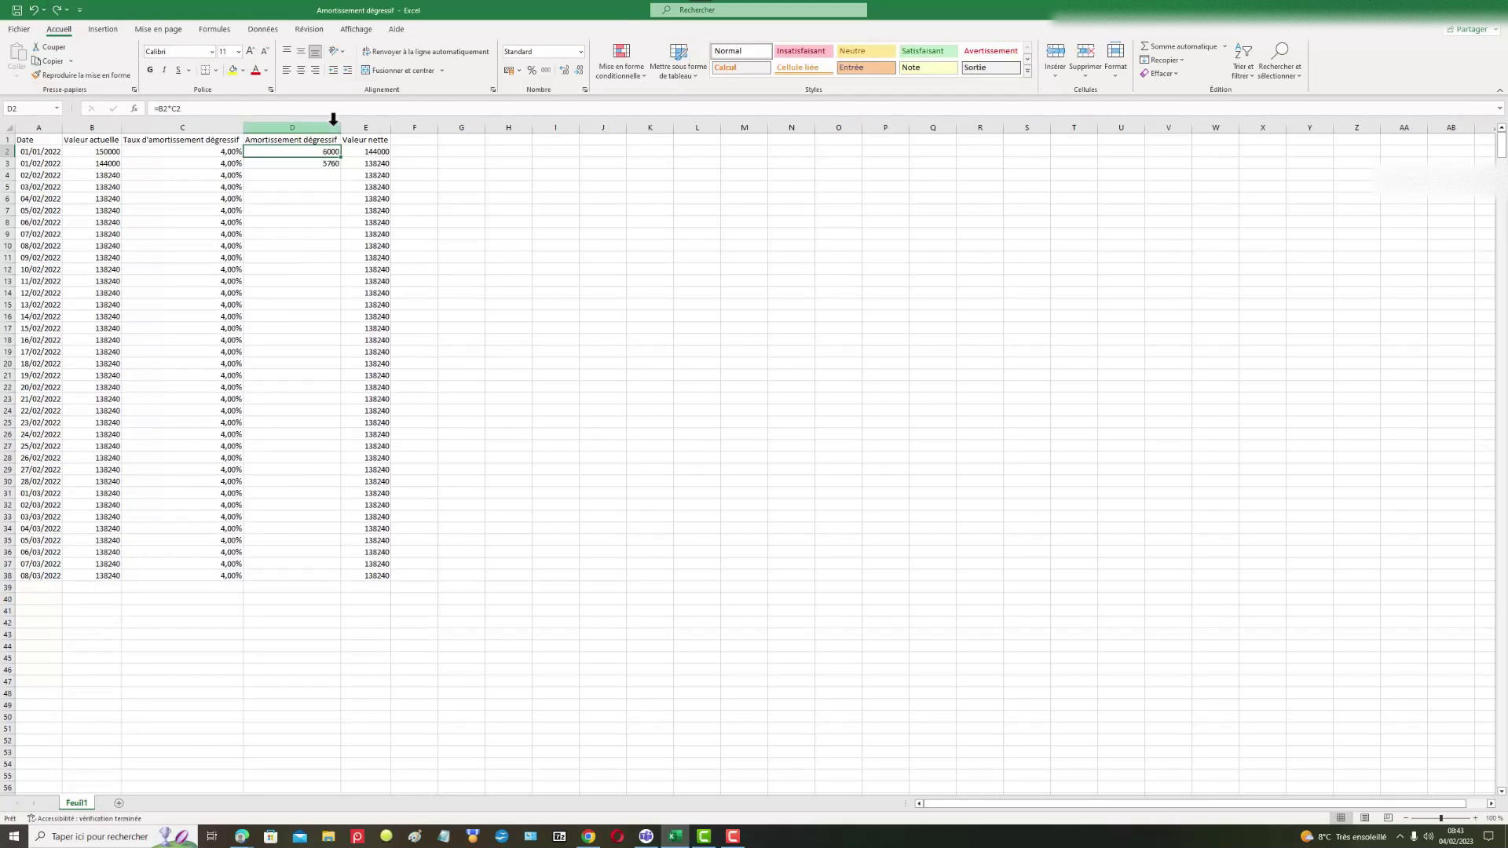
pyautogui.moveTo(343, 157); pyautogui.dragTo(347, 579)
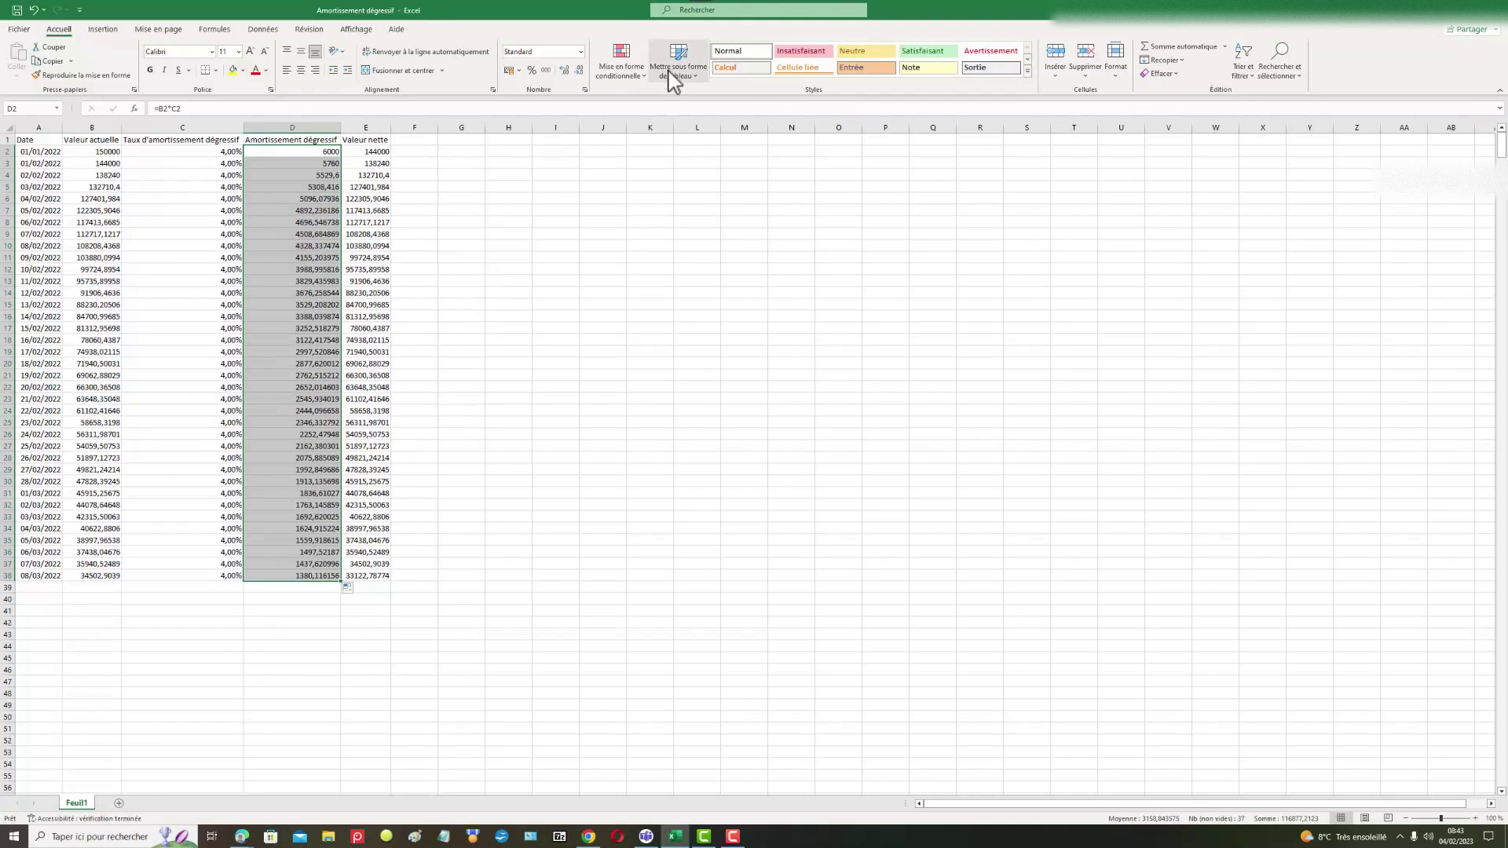
# - Replace the formula in D3 with the value 6000
pyautogui.click(330, 163)
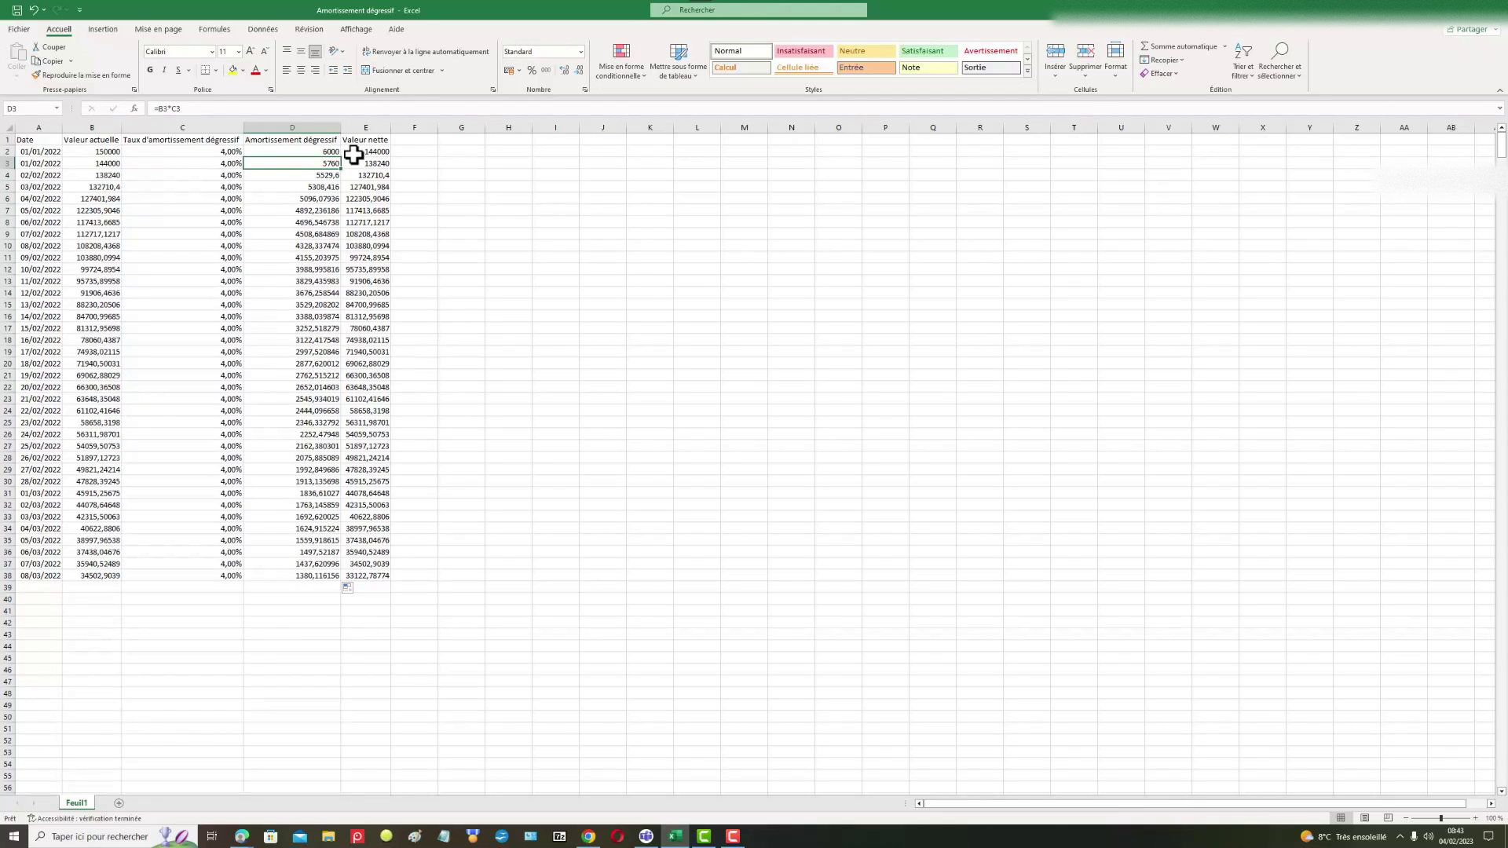
pyautogui.write('6')
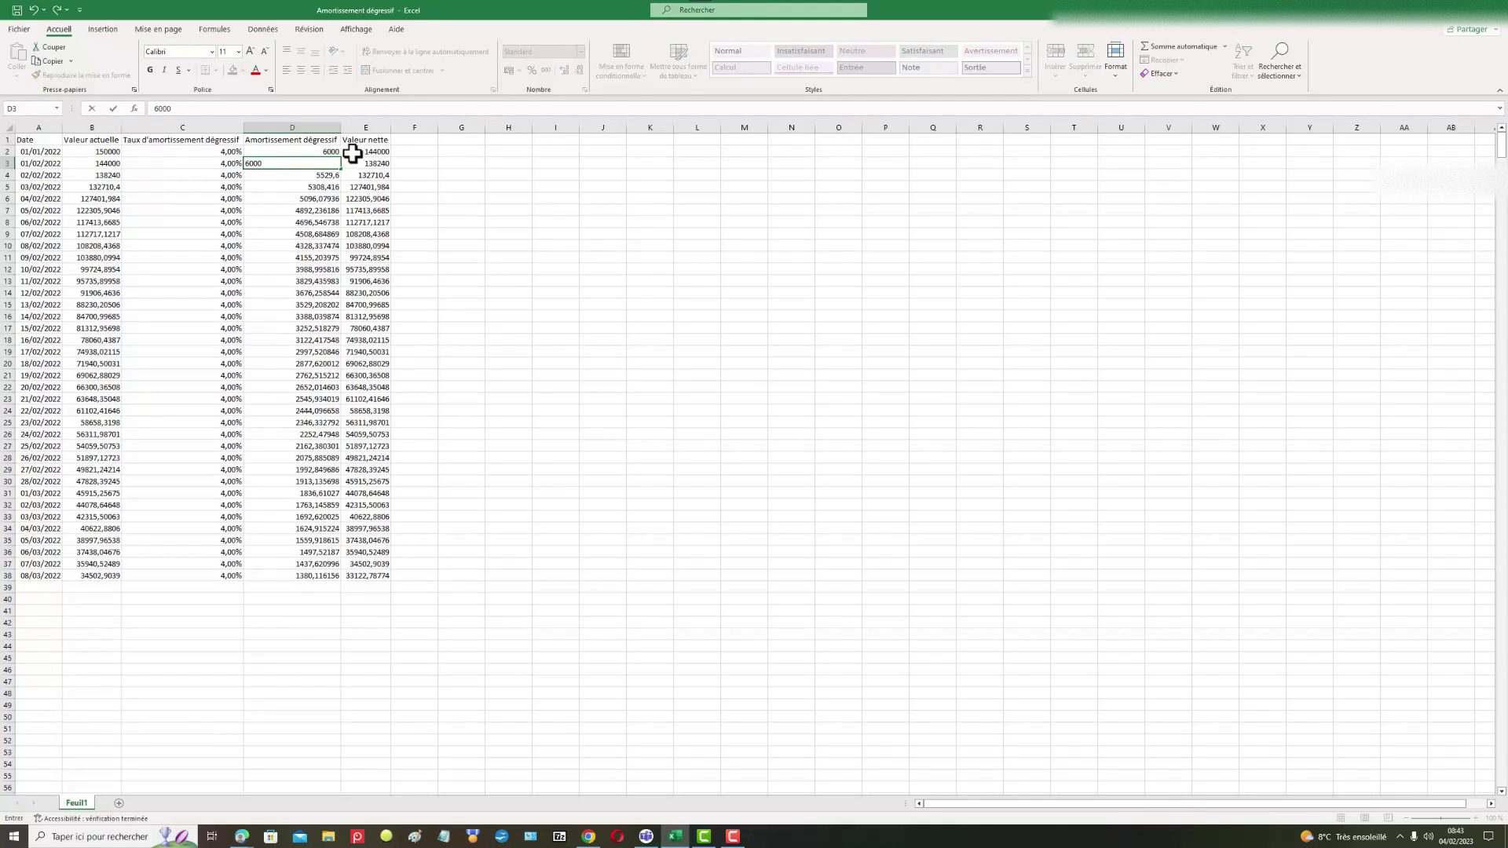
pyautogui.write('000')
pyautogui.click(263, 209)
# - Fill the Amortissement dégressif pair D2:D3 down through D38
pyautogui.click(335, 152)
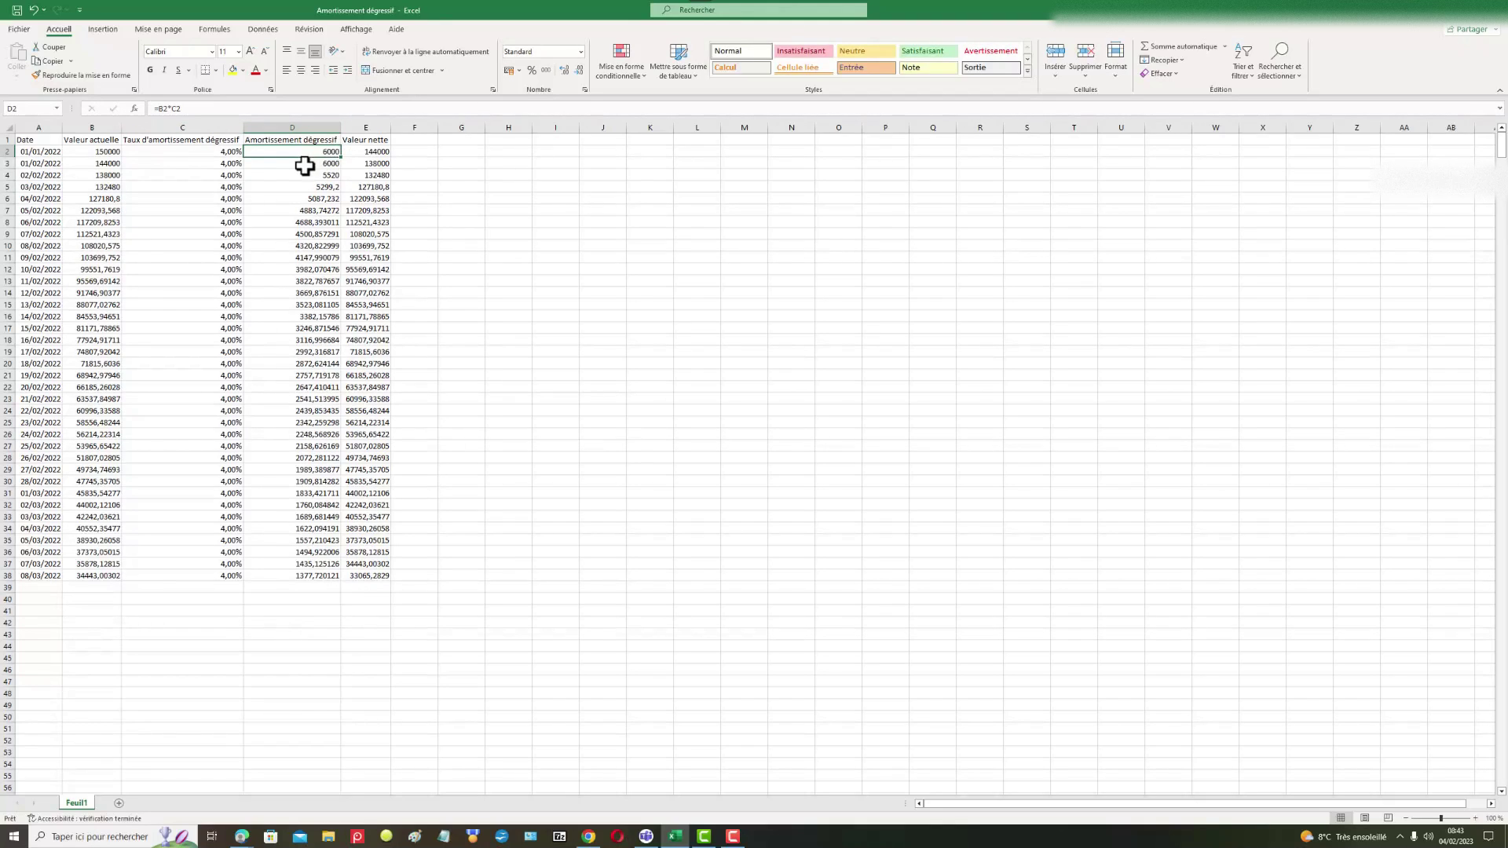
pyautogui.moveTo(309, 155); pyautogui.dragTo(328, 579)
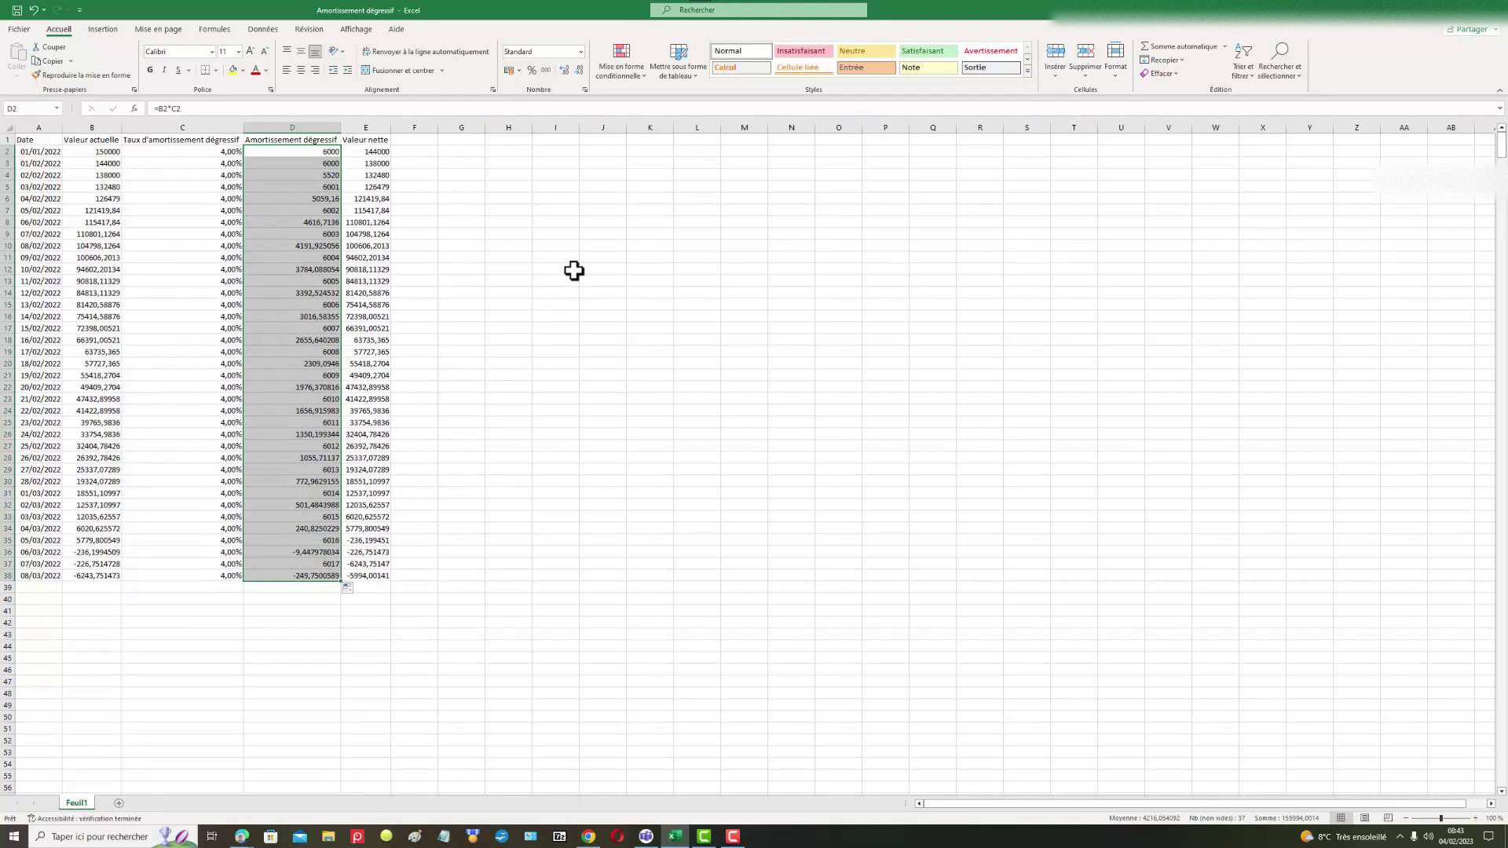
pyautogui.click(329, 151)
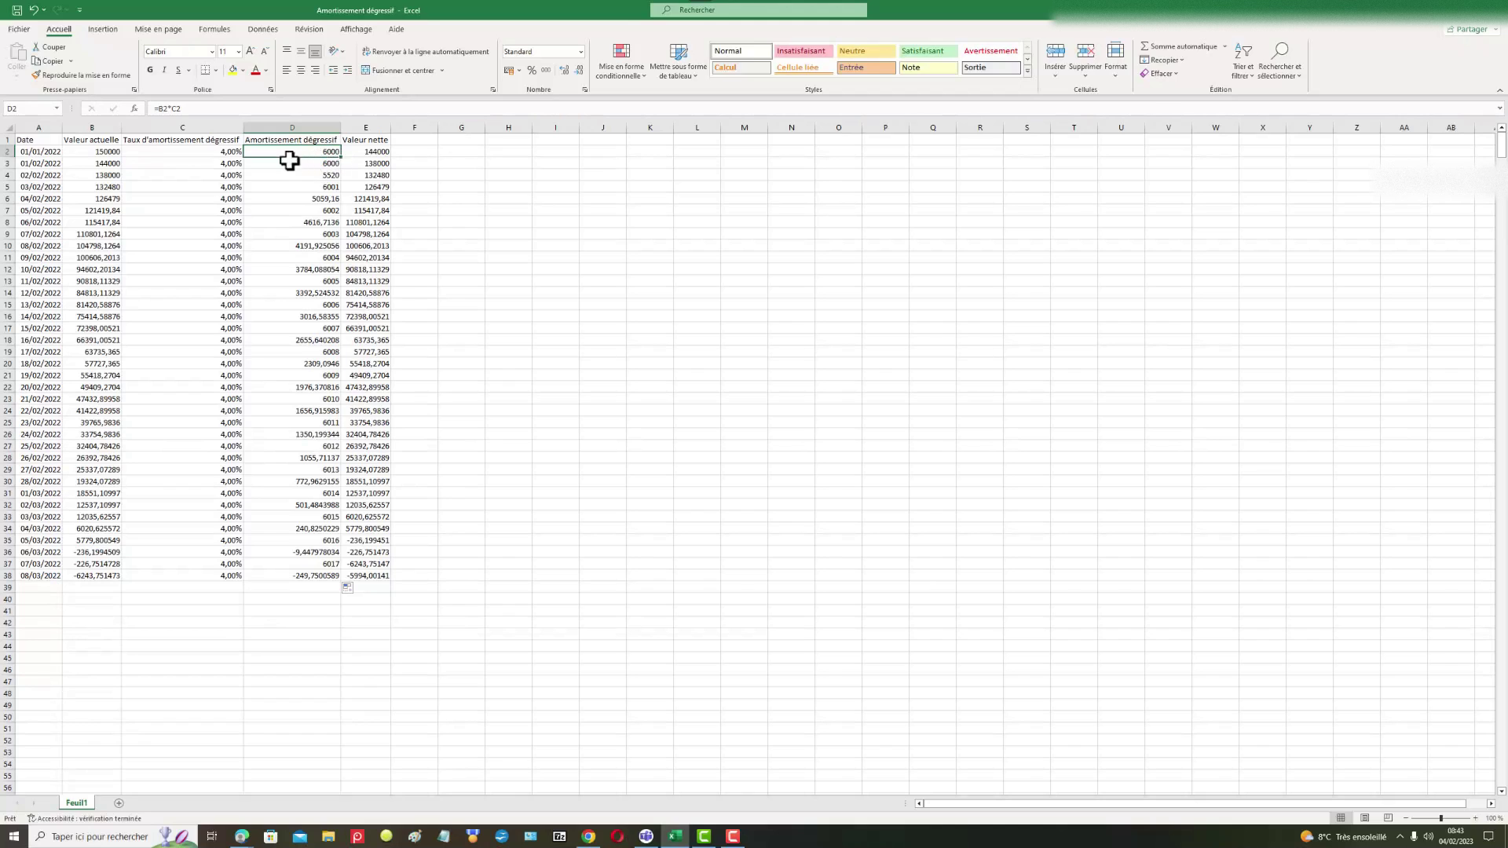
# - Replace the formula in D4 with the value 6000 and fill the Amortissement dégressif cells D2:D4 down through D38
pyautogui.moveTo(279, 149); pyautogui.dragTo(336, 168)
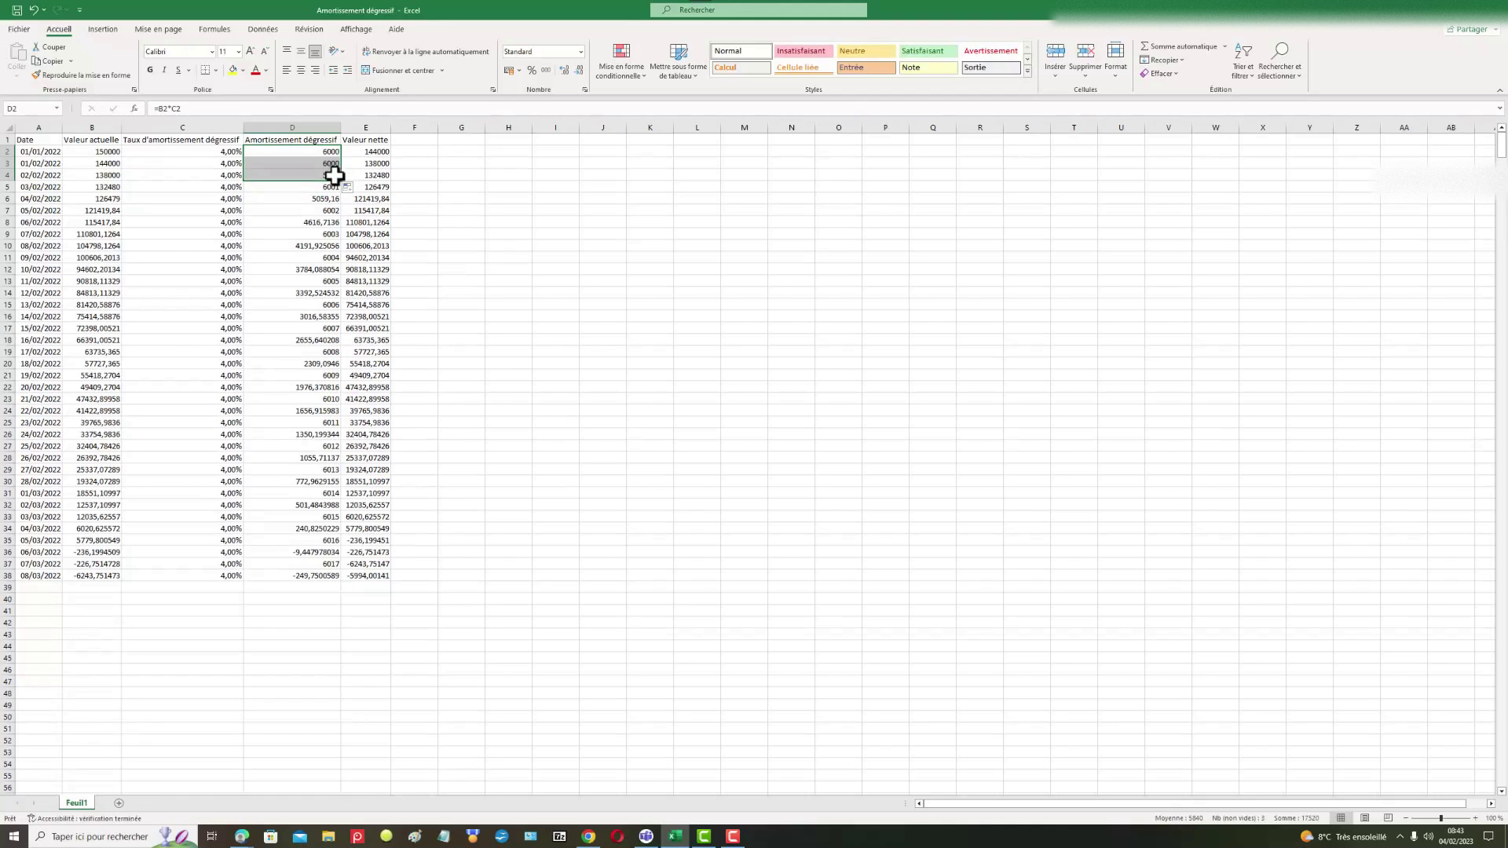
pyautogui.click(331, 176)
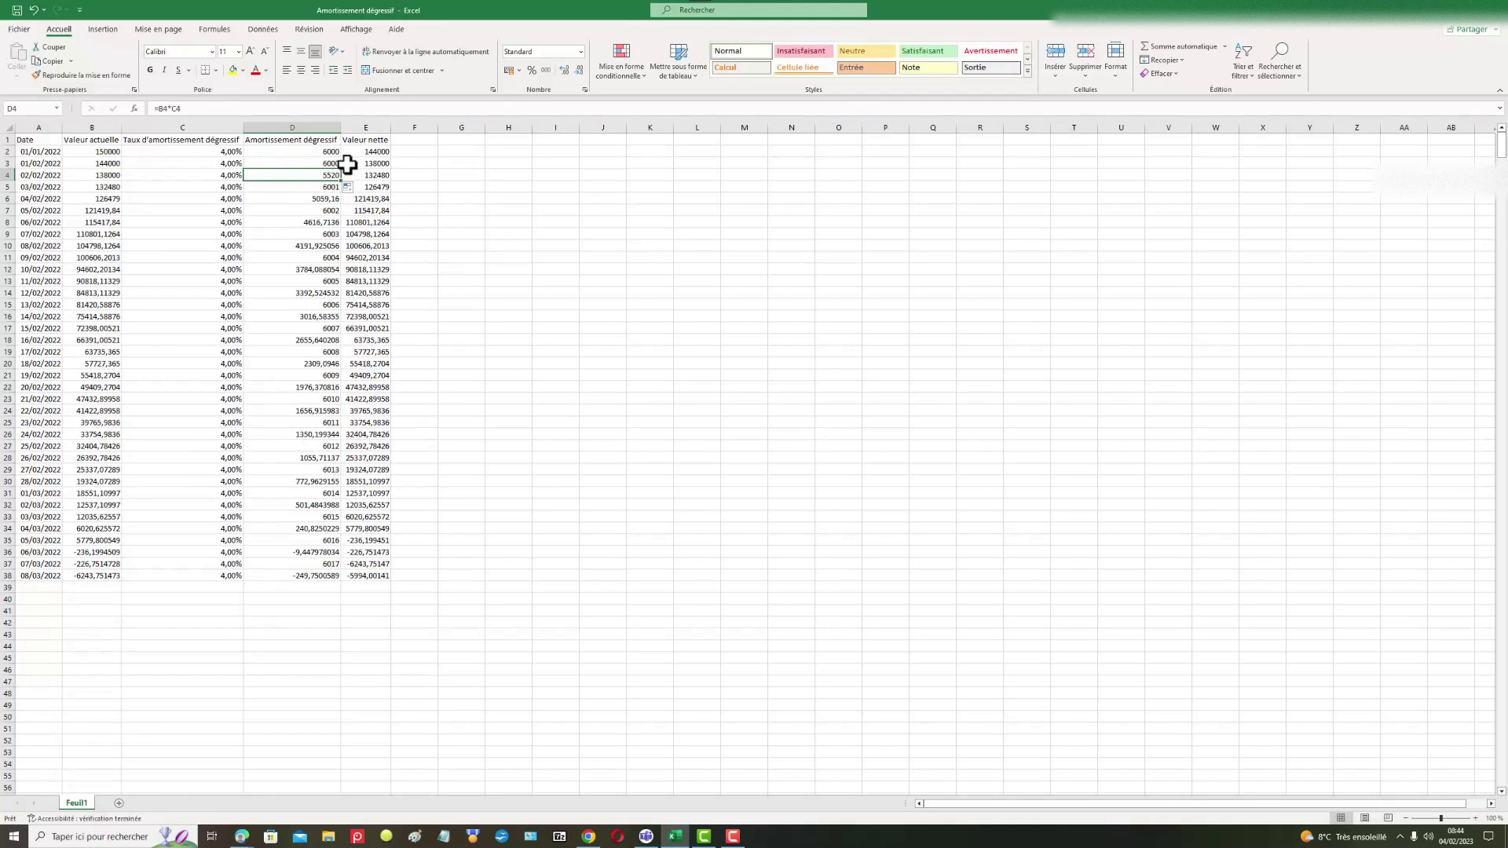
pyautogui.write('600')
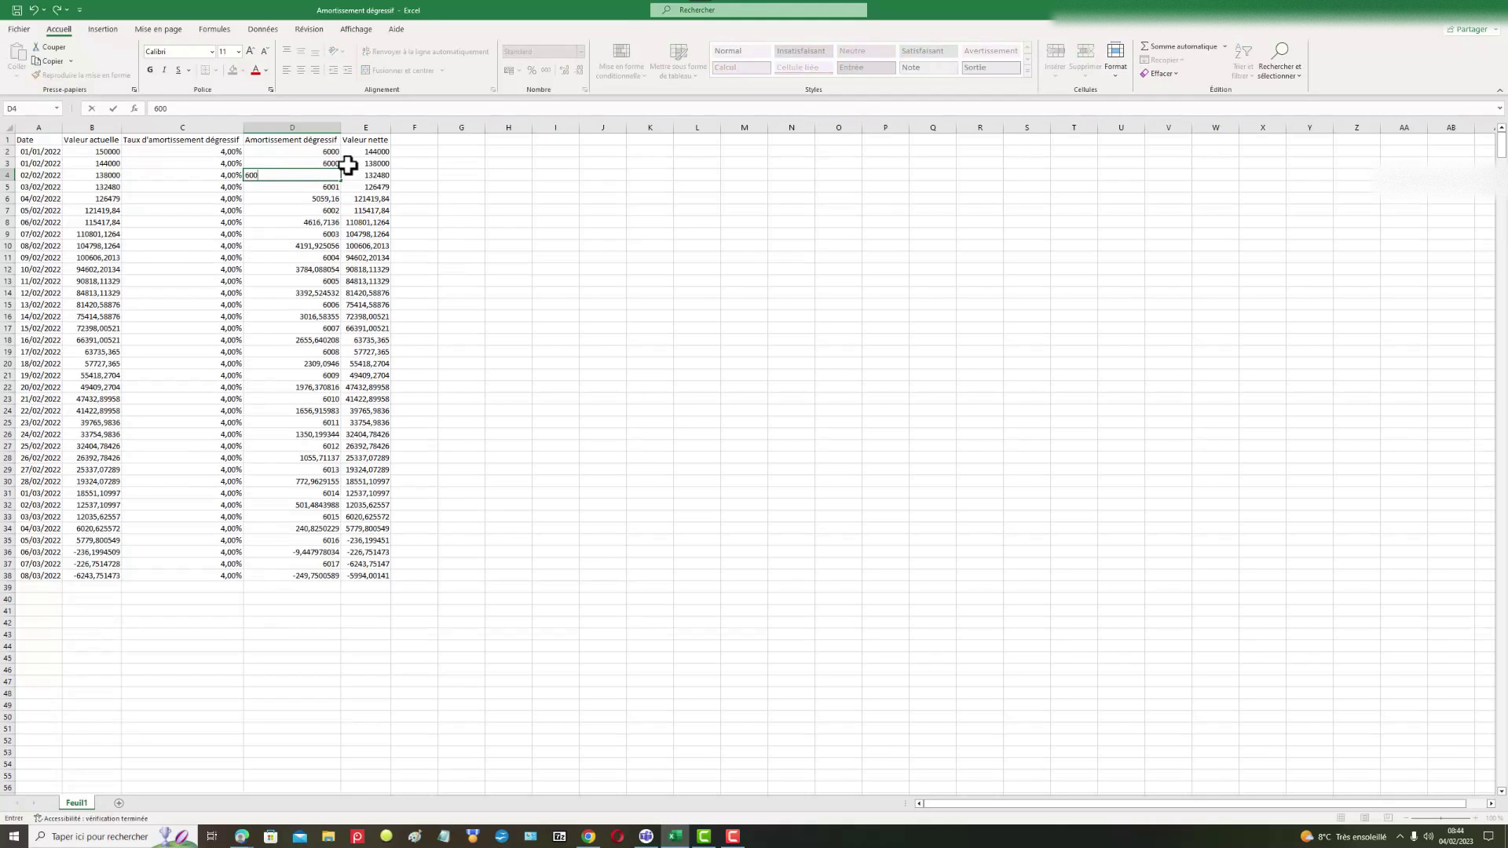
pyautogui.press('Return')
pyautogui.press('Return')
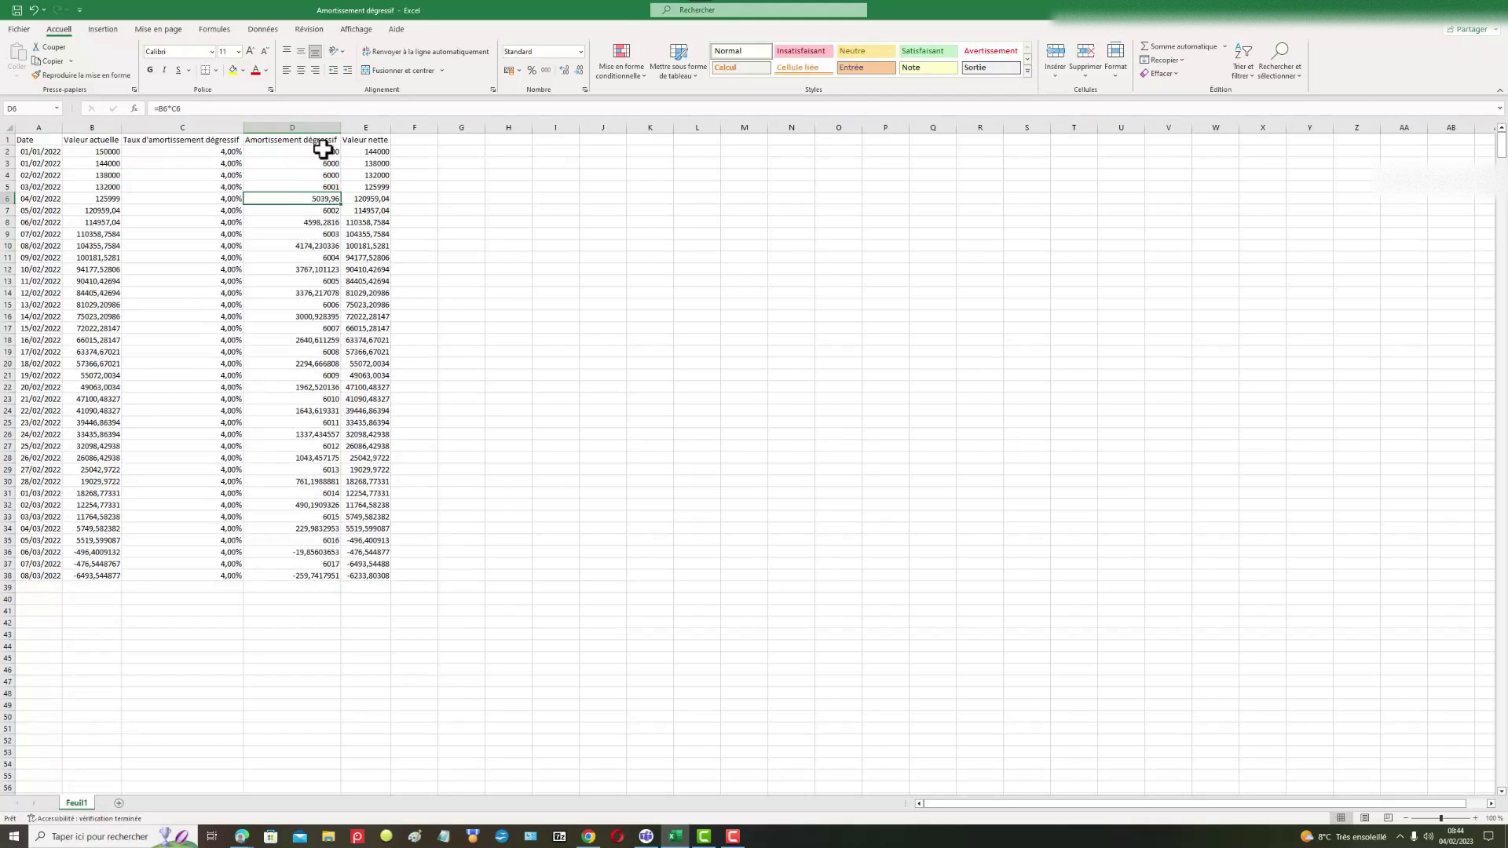
pyautogui.moveTo(324, 152); pyautogui.dragTo(345, 585)
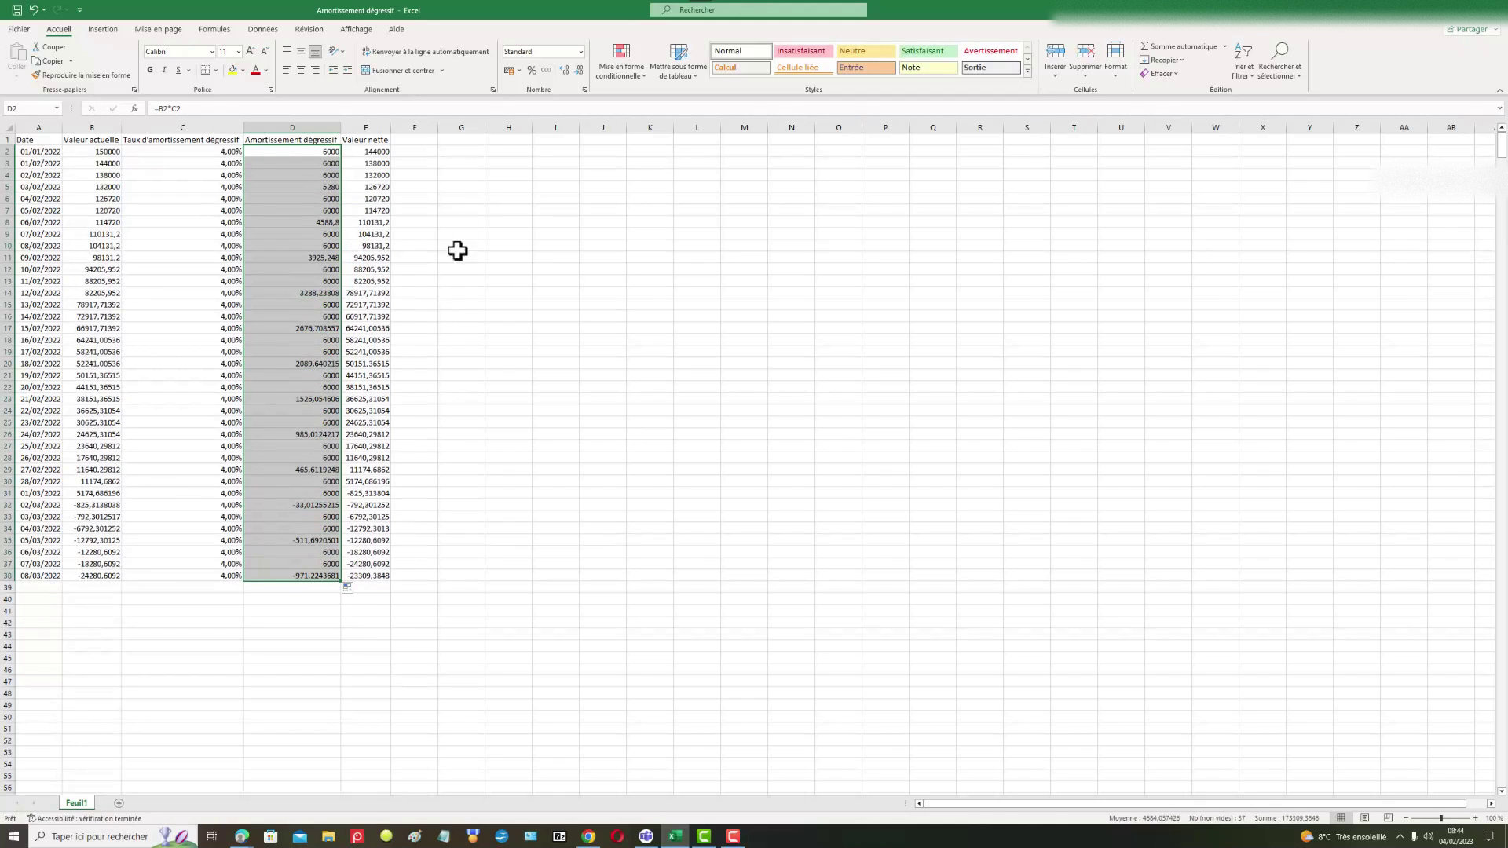
# - Replace the remaining Amortissement dégressif formulas in D8, D11 and D14 with the value 6000
pyautogui.click(339, 222)
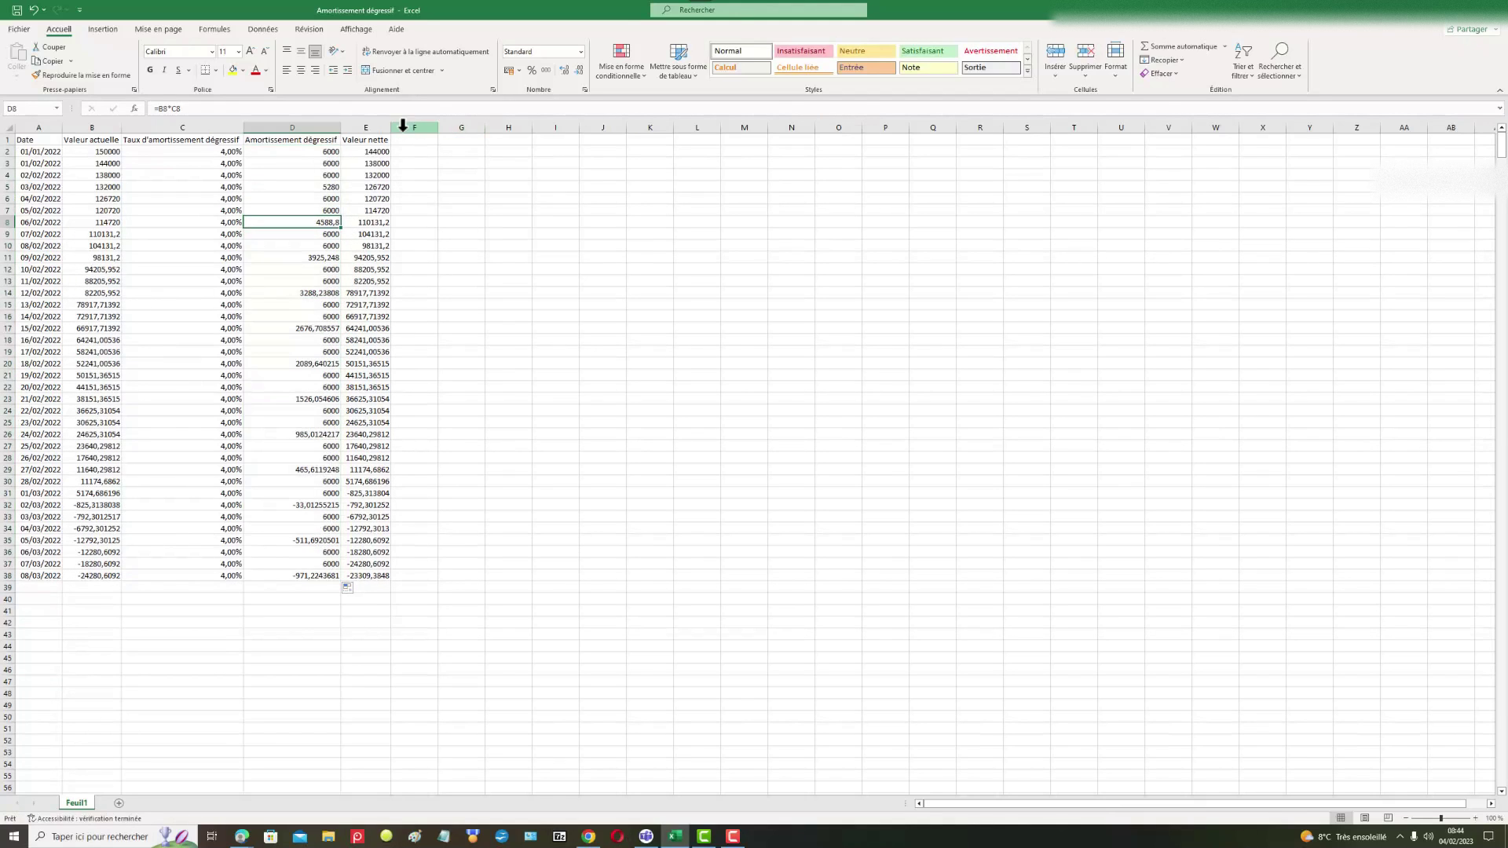
pyautogui.write('6000')
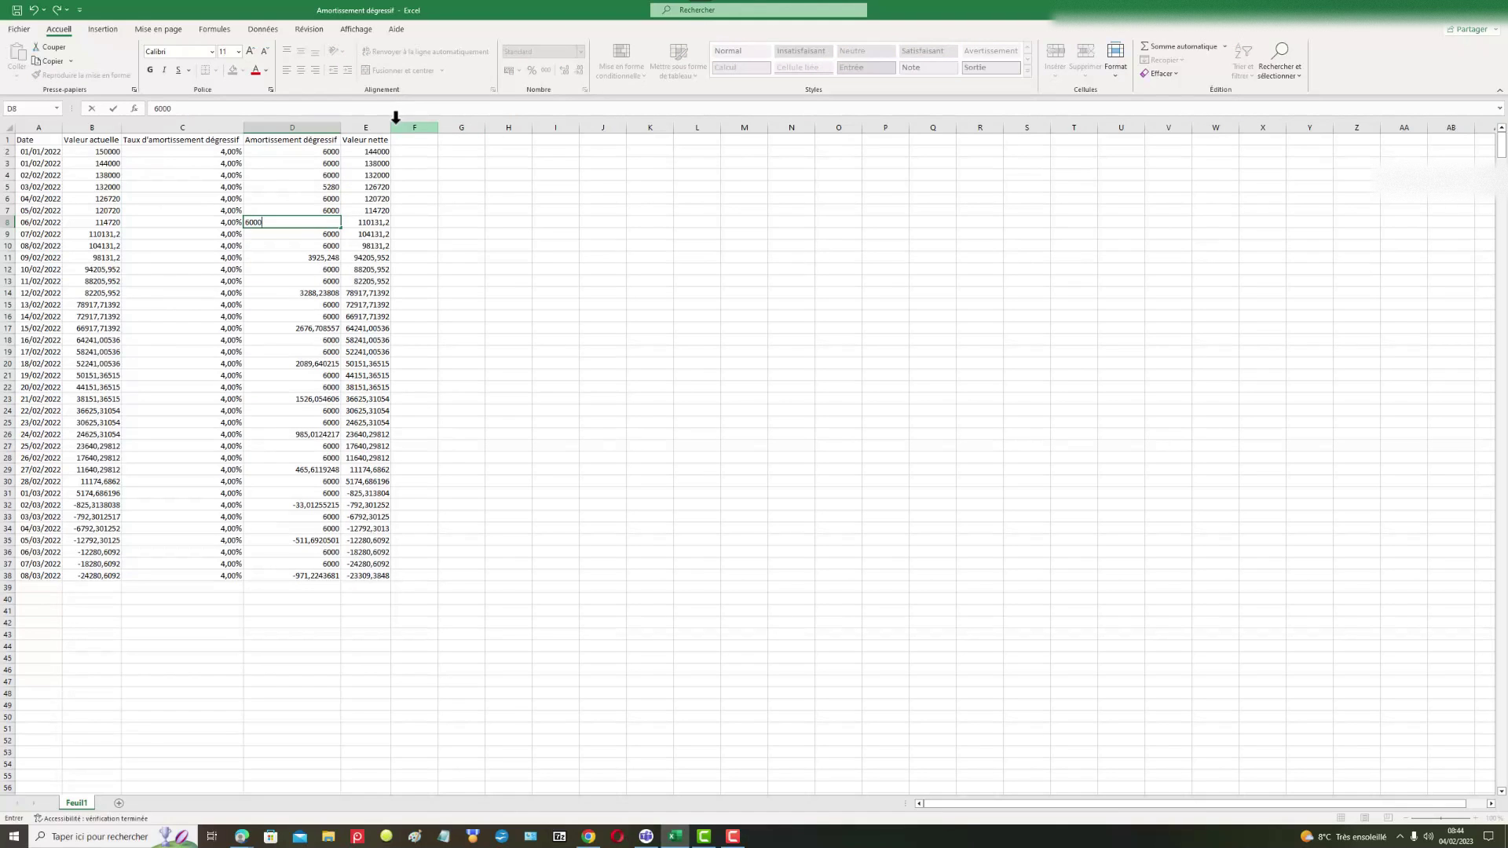
pyautogui.click(330, 258)
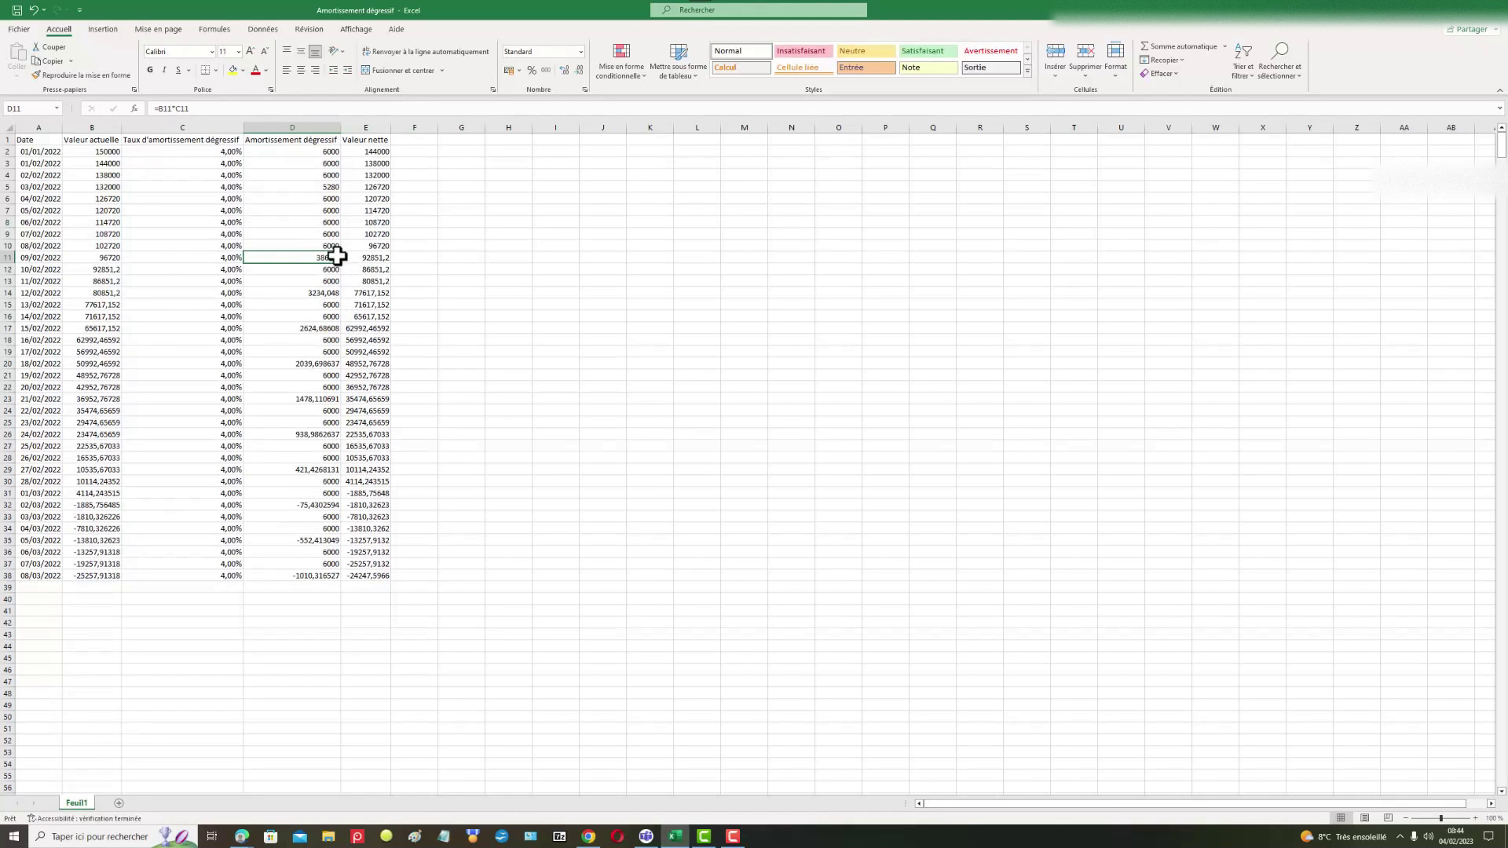
pyautogui.write('6')
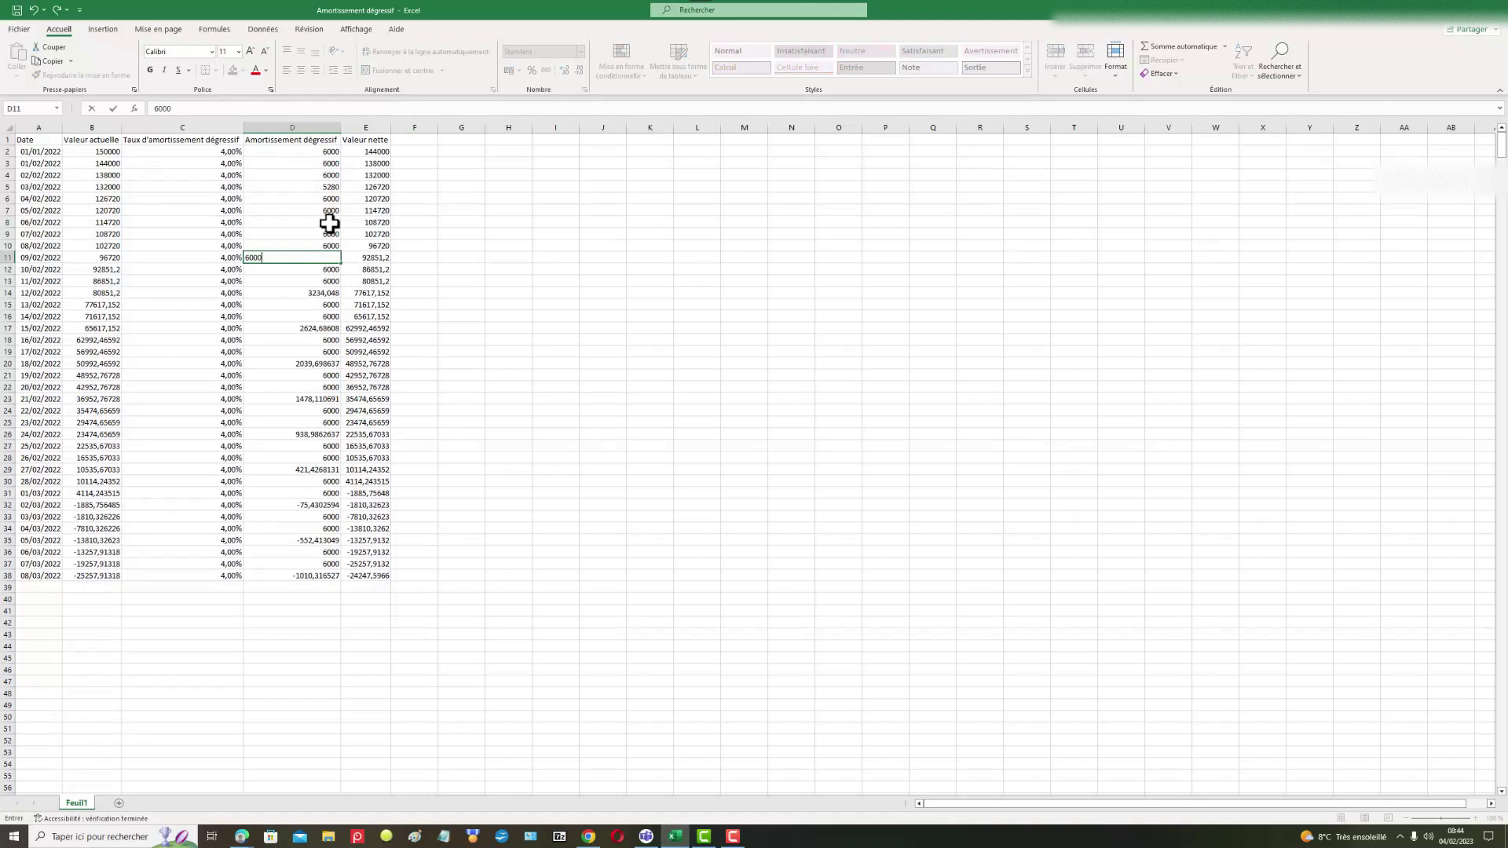
pyautogui.write('000')
pyautogui.click(308, 292)
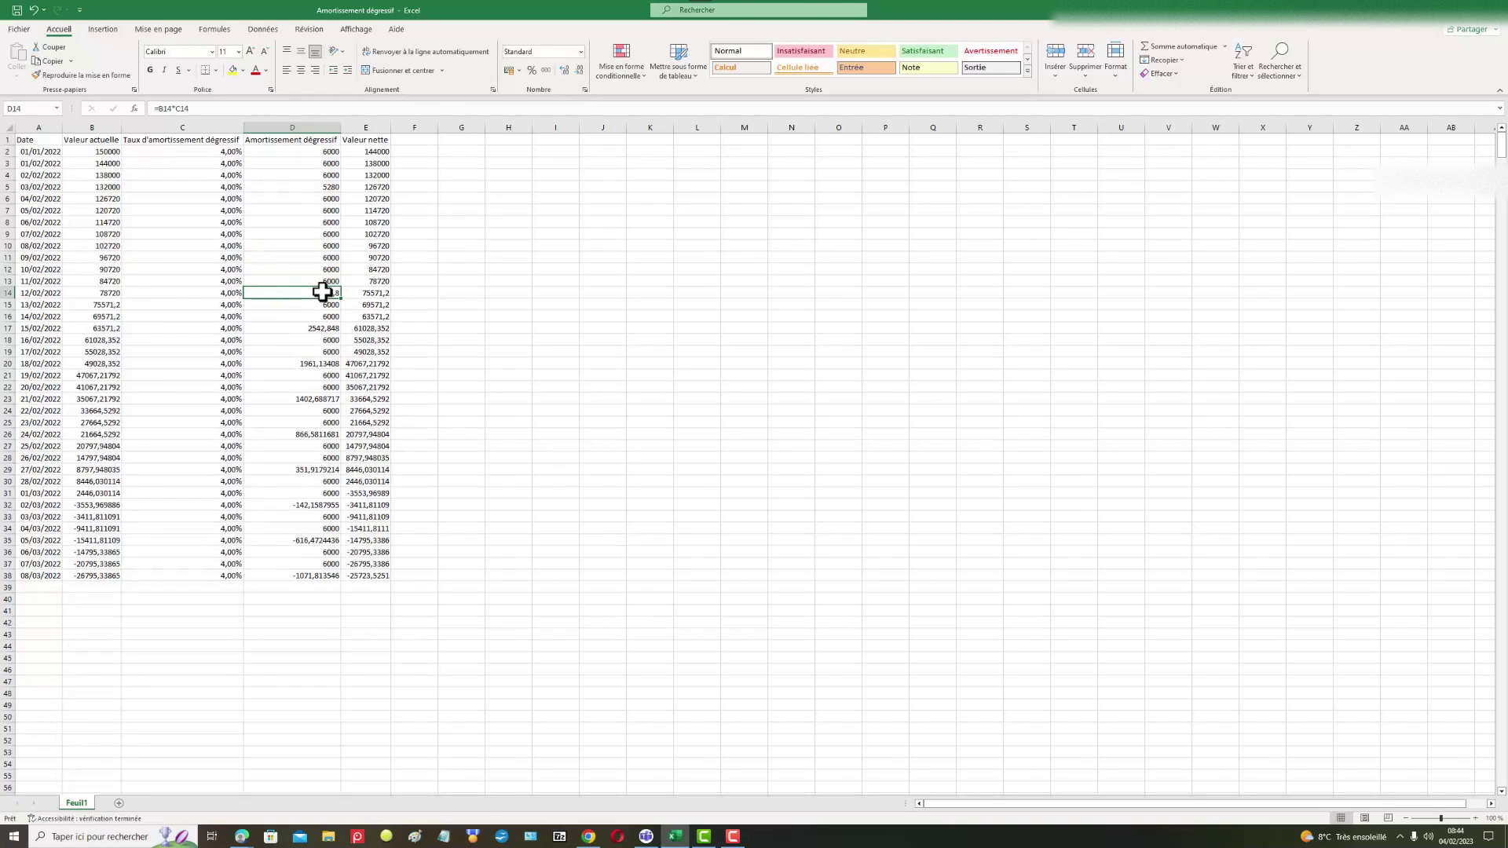
pyautogui.write('6000')
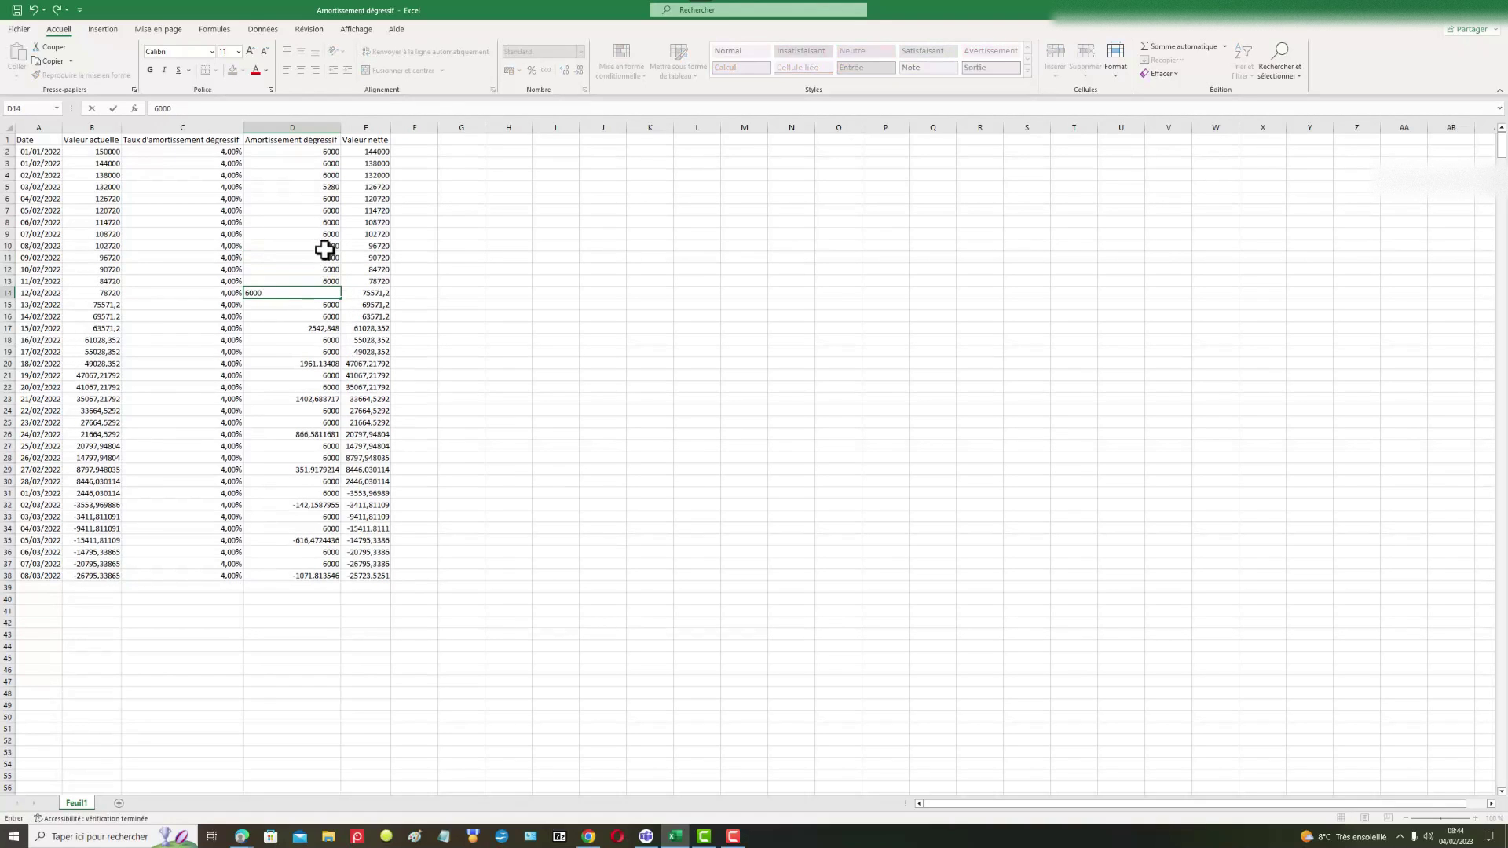
# - Set the Amortissement dégressif values in D17 and D20 to 6000
pyautogui.click(316, 327)
pyautogui.write('60')
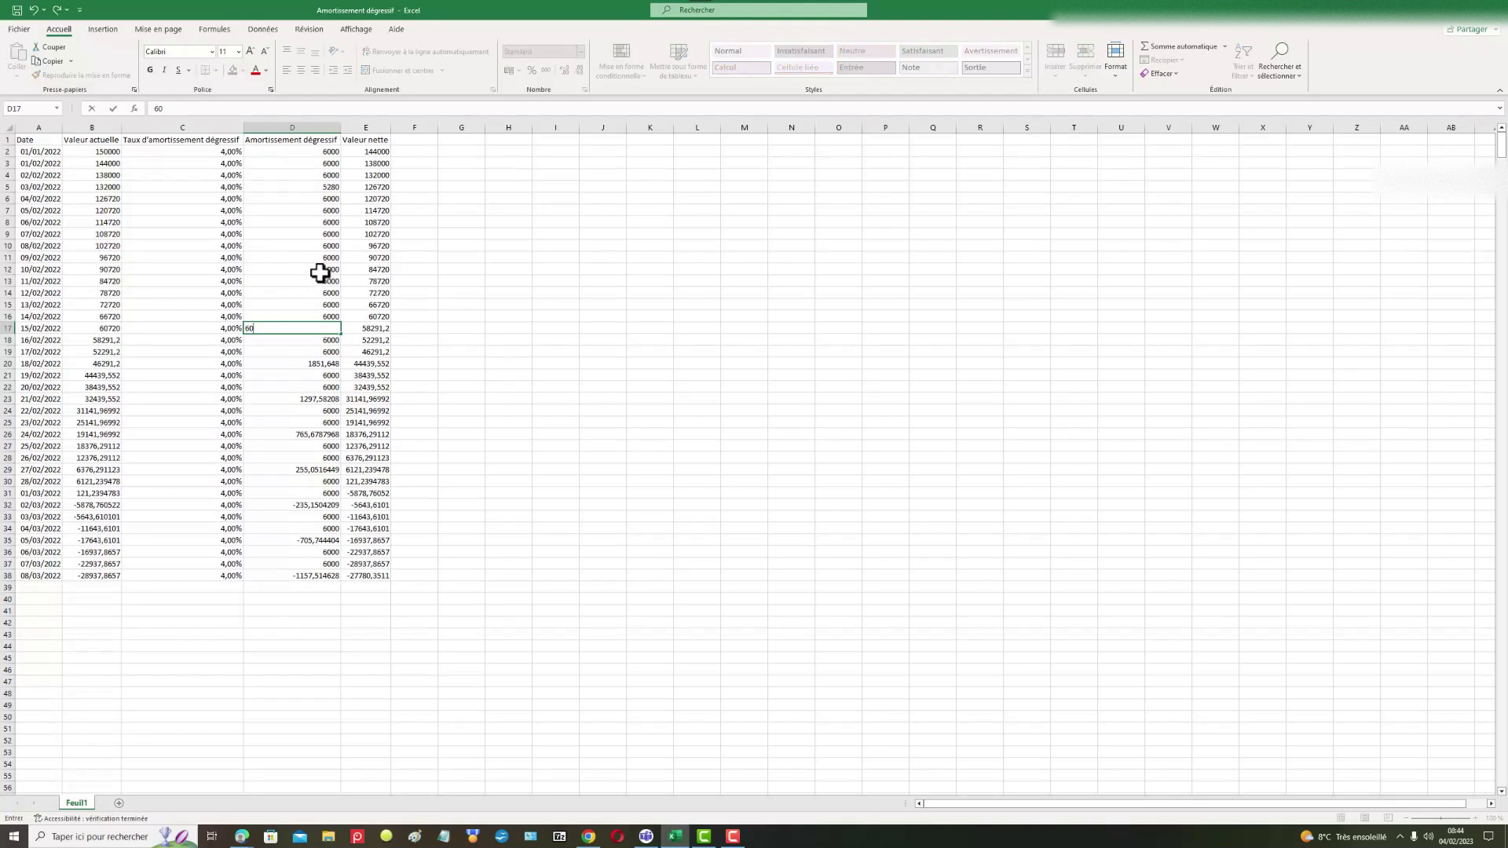
pyautogui.write('00')
pyautogui.click(309, 365)
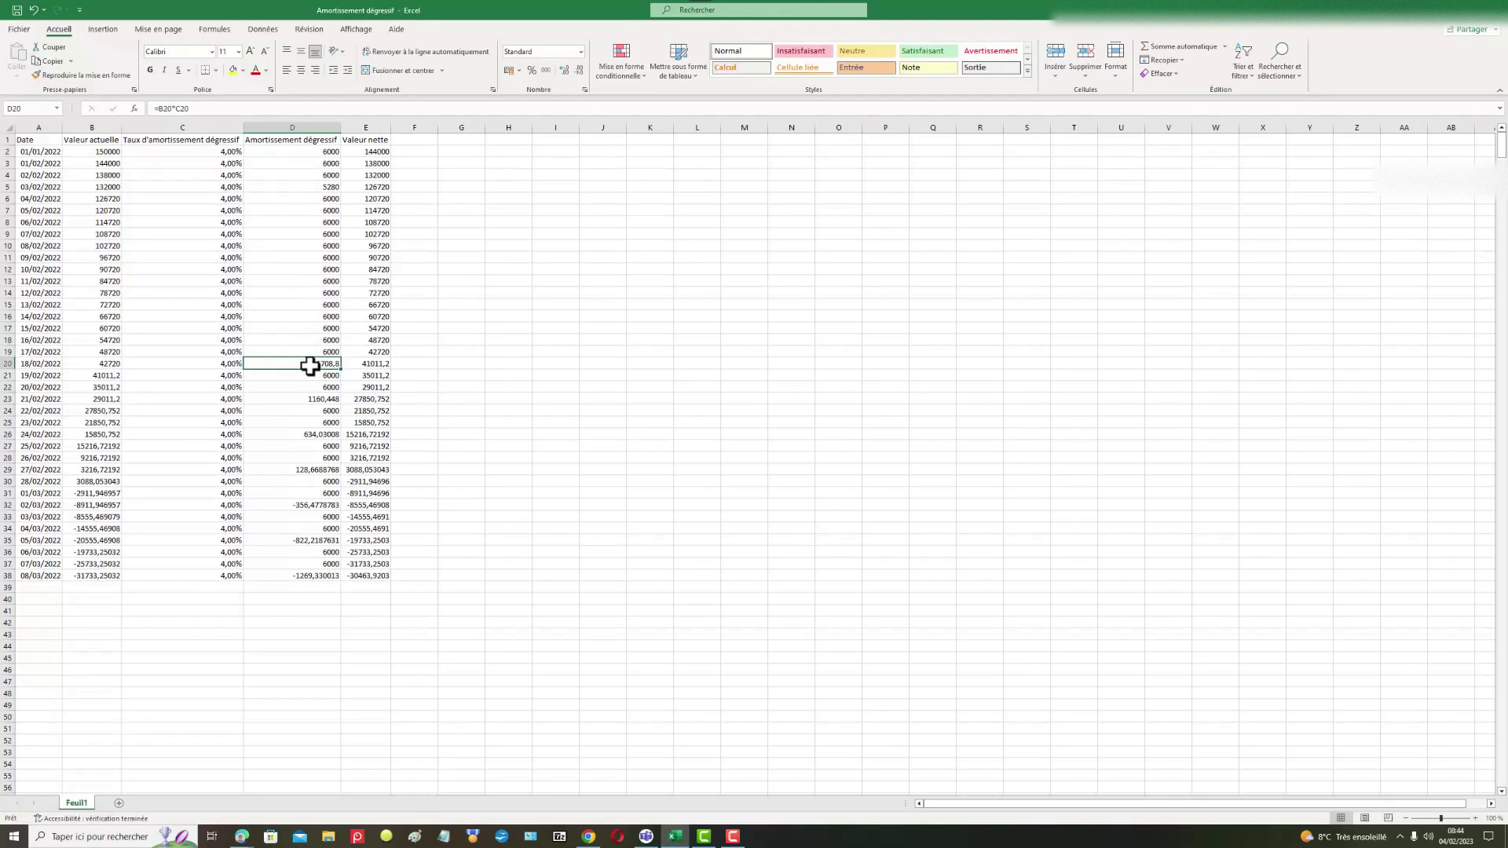
pyautogui.write('6000')
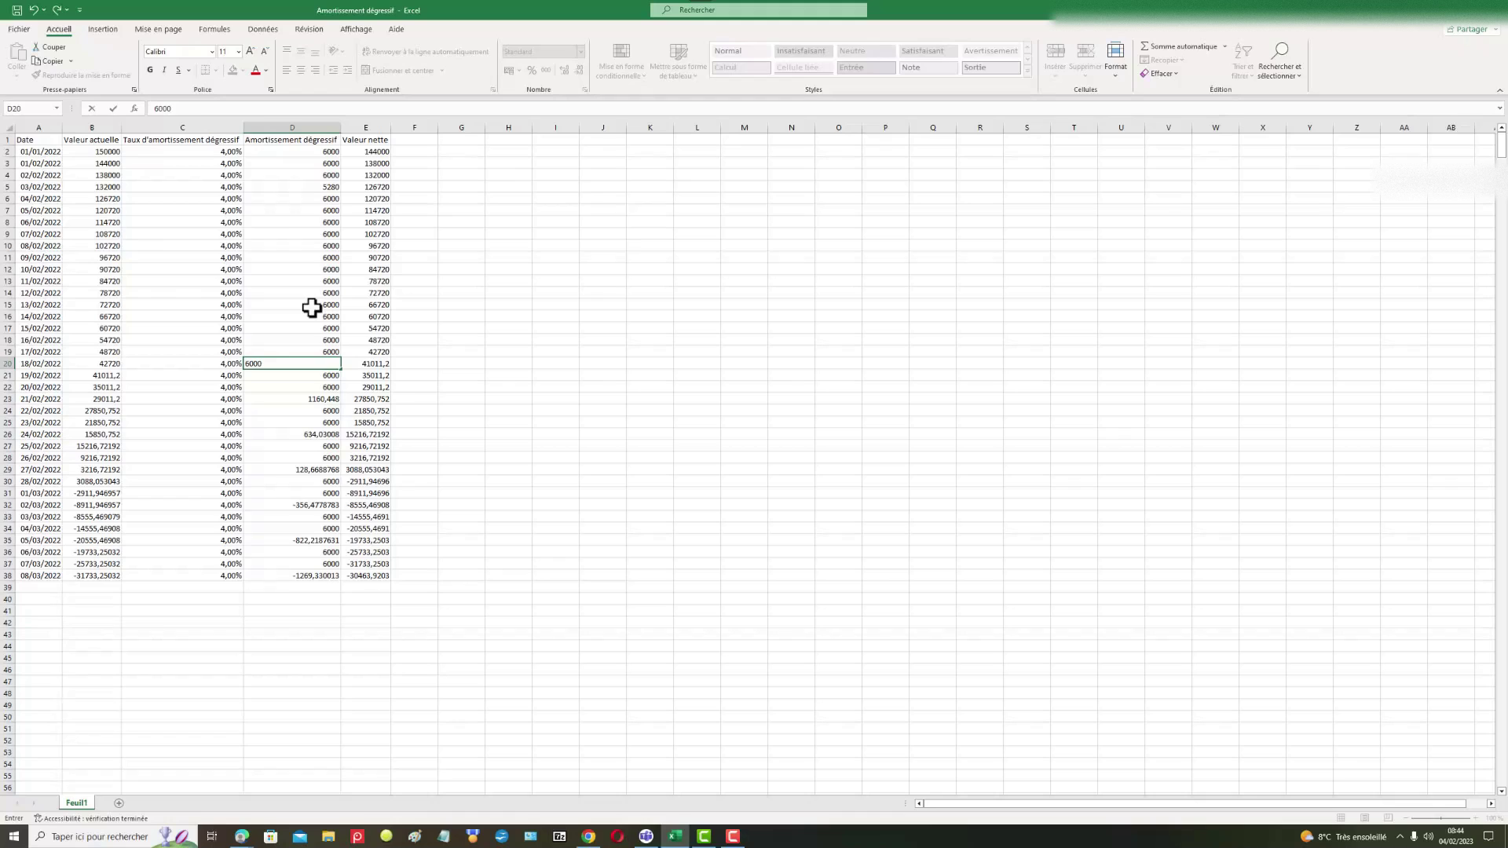
# - Overwrite the Amortissement dégressif formulas in D23 and D26 with 6000
pyautogui.click(312, 387)
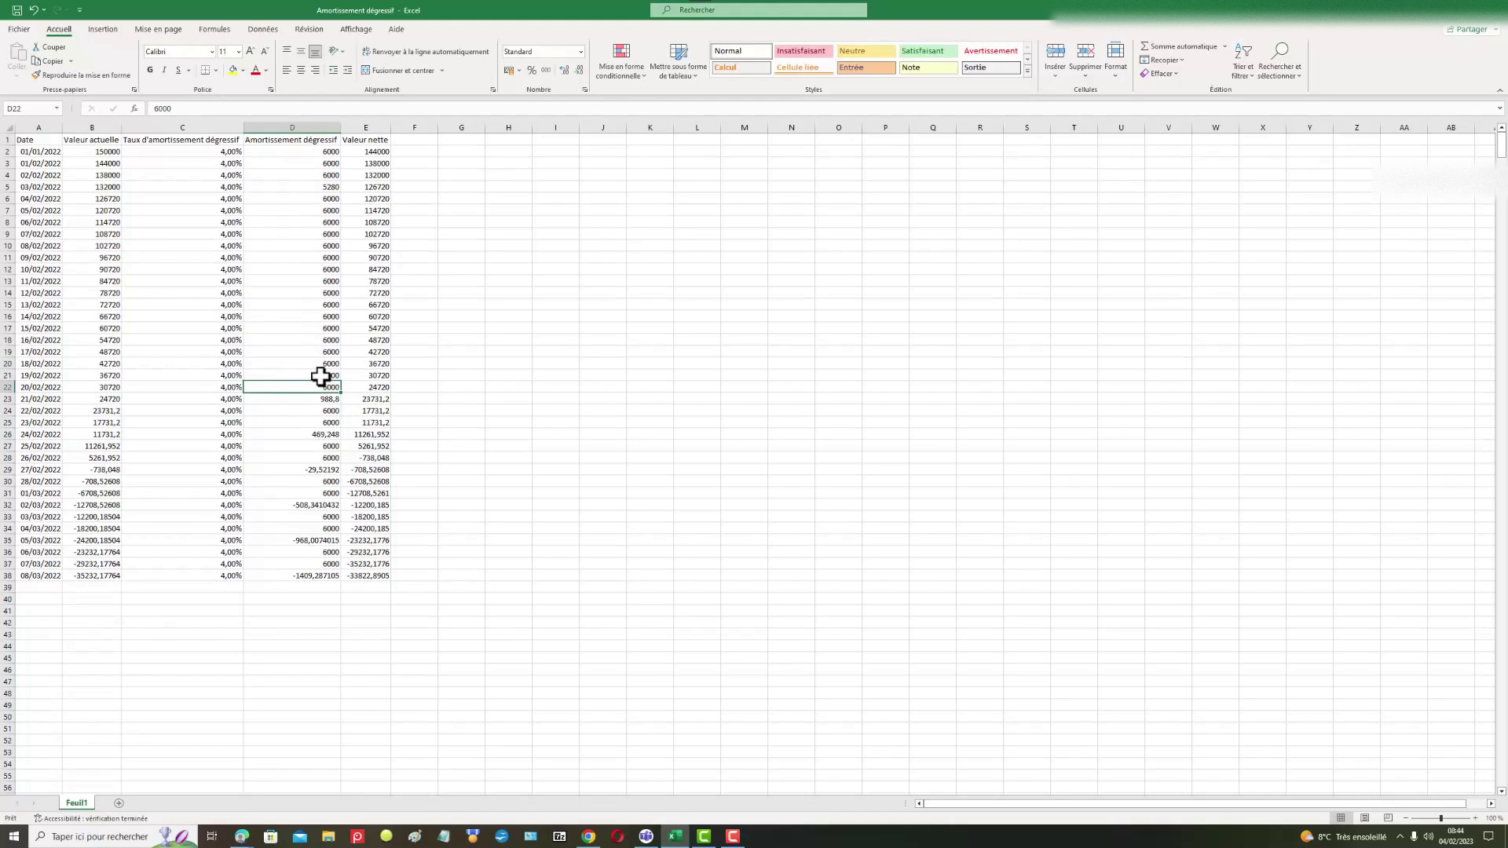
pyautogui.click(325, 398)
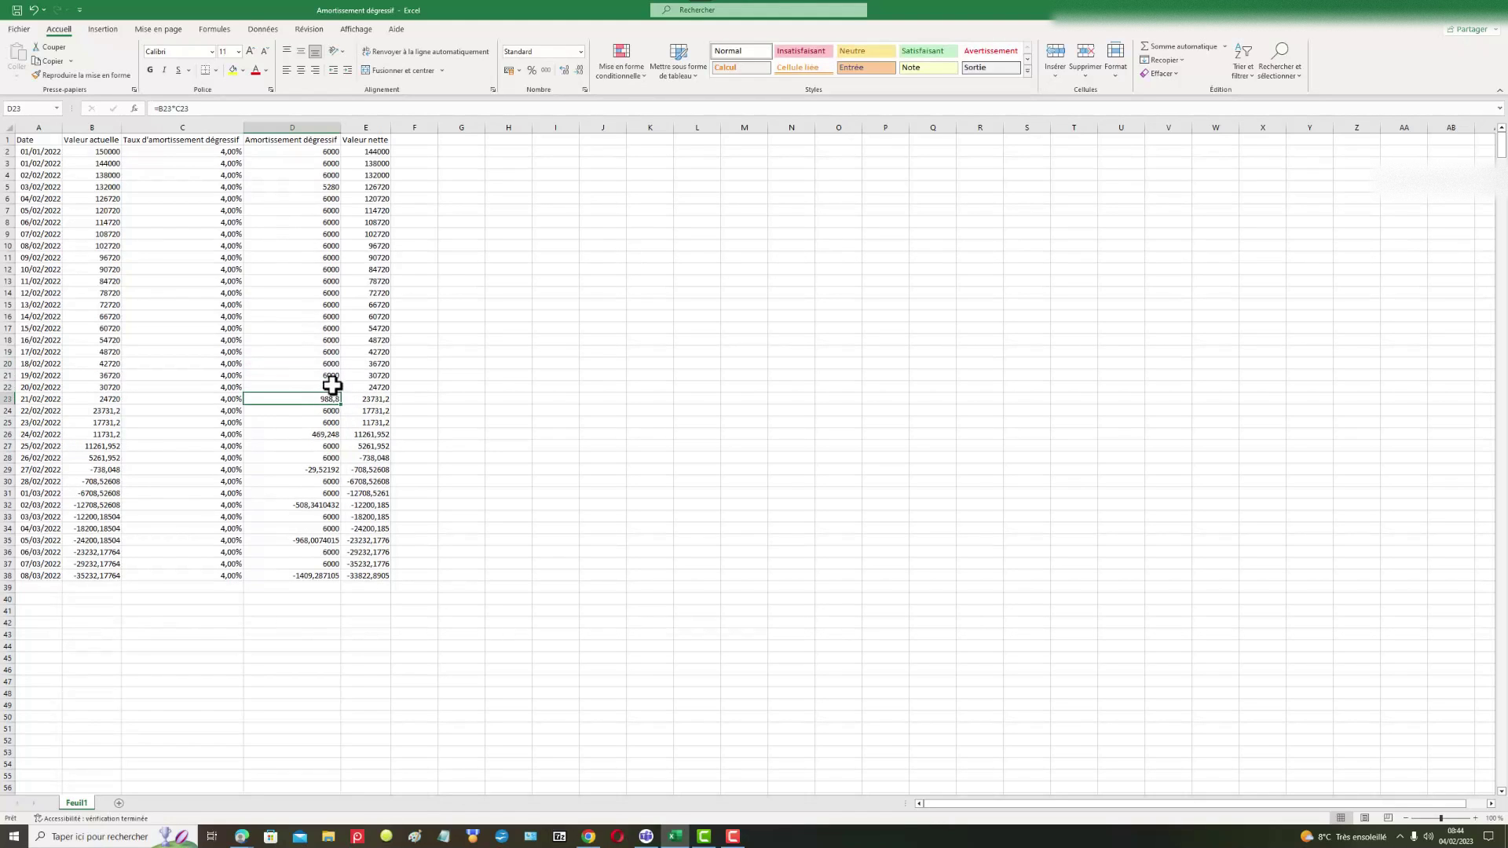
pyautogui.write('60')
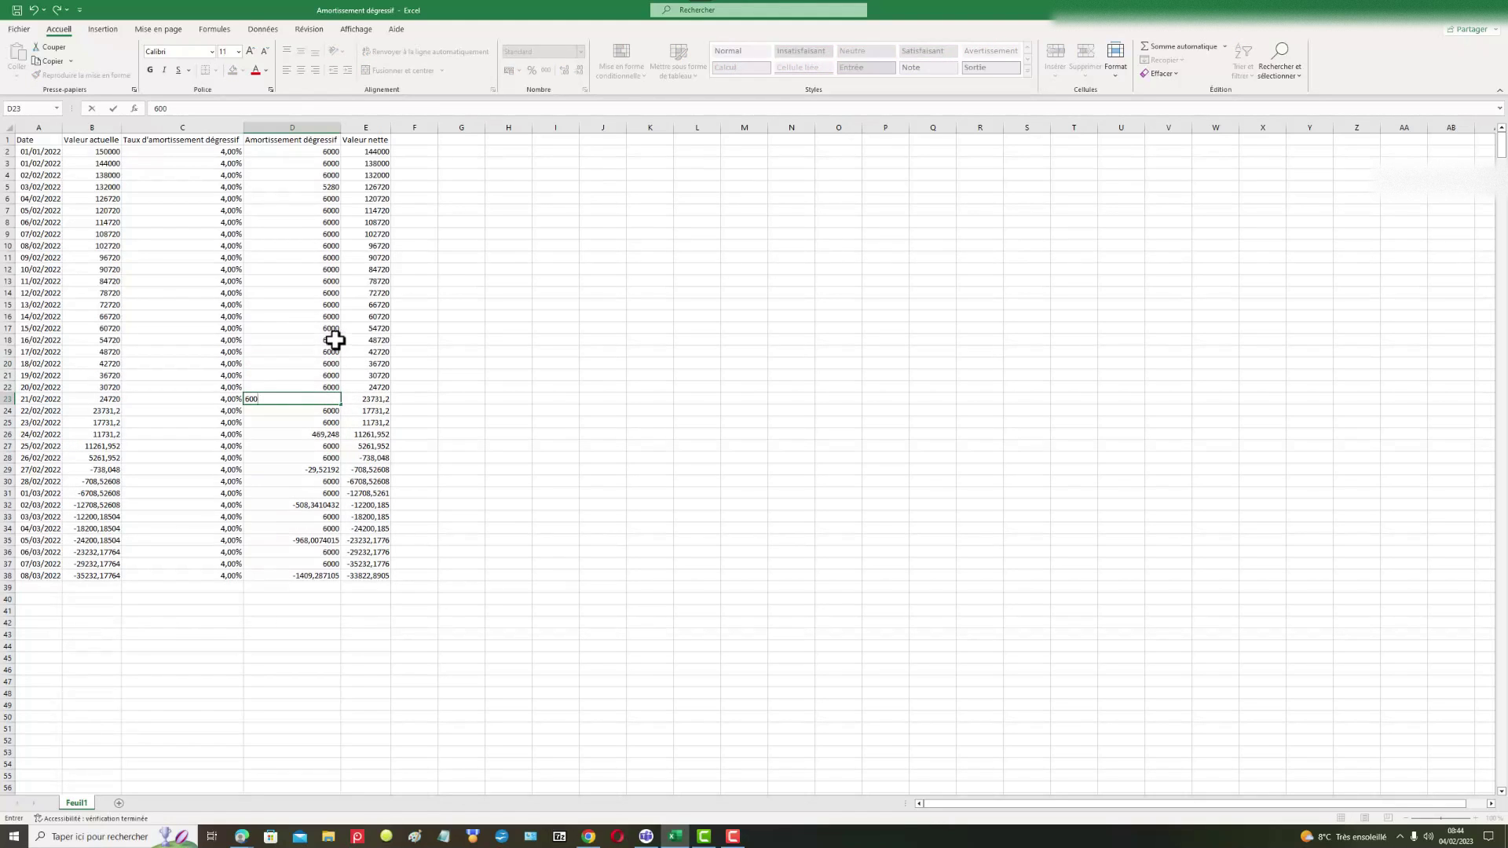
pyautogui.write('00')
pyautogui.click(295, 436)
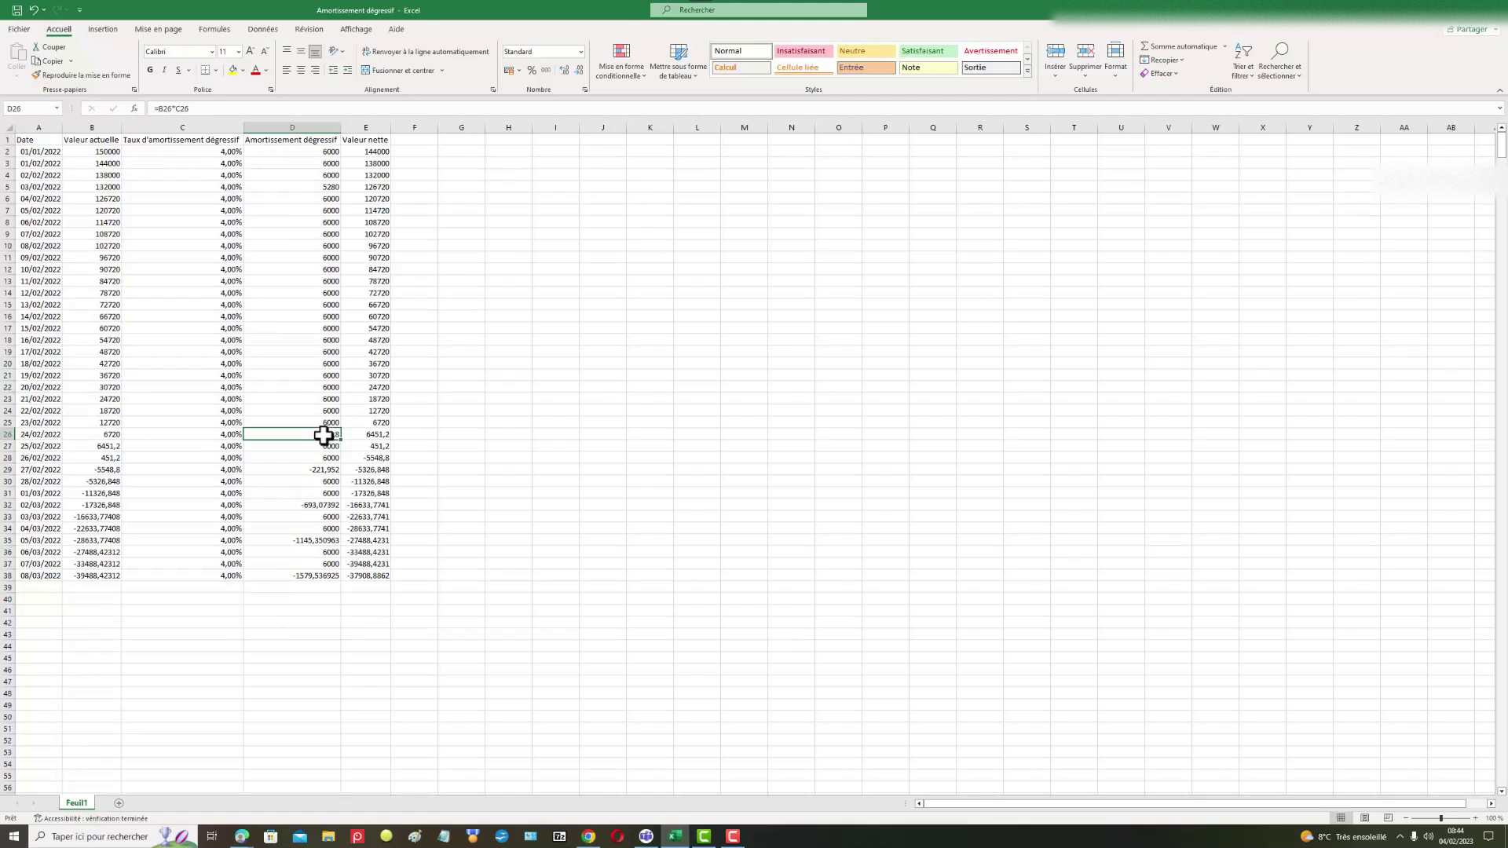
pyautogui.write('6000')
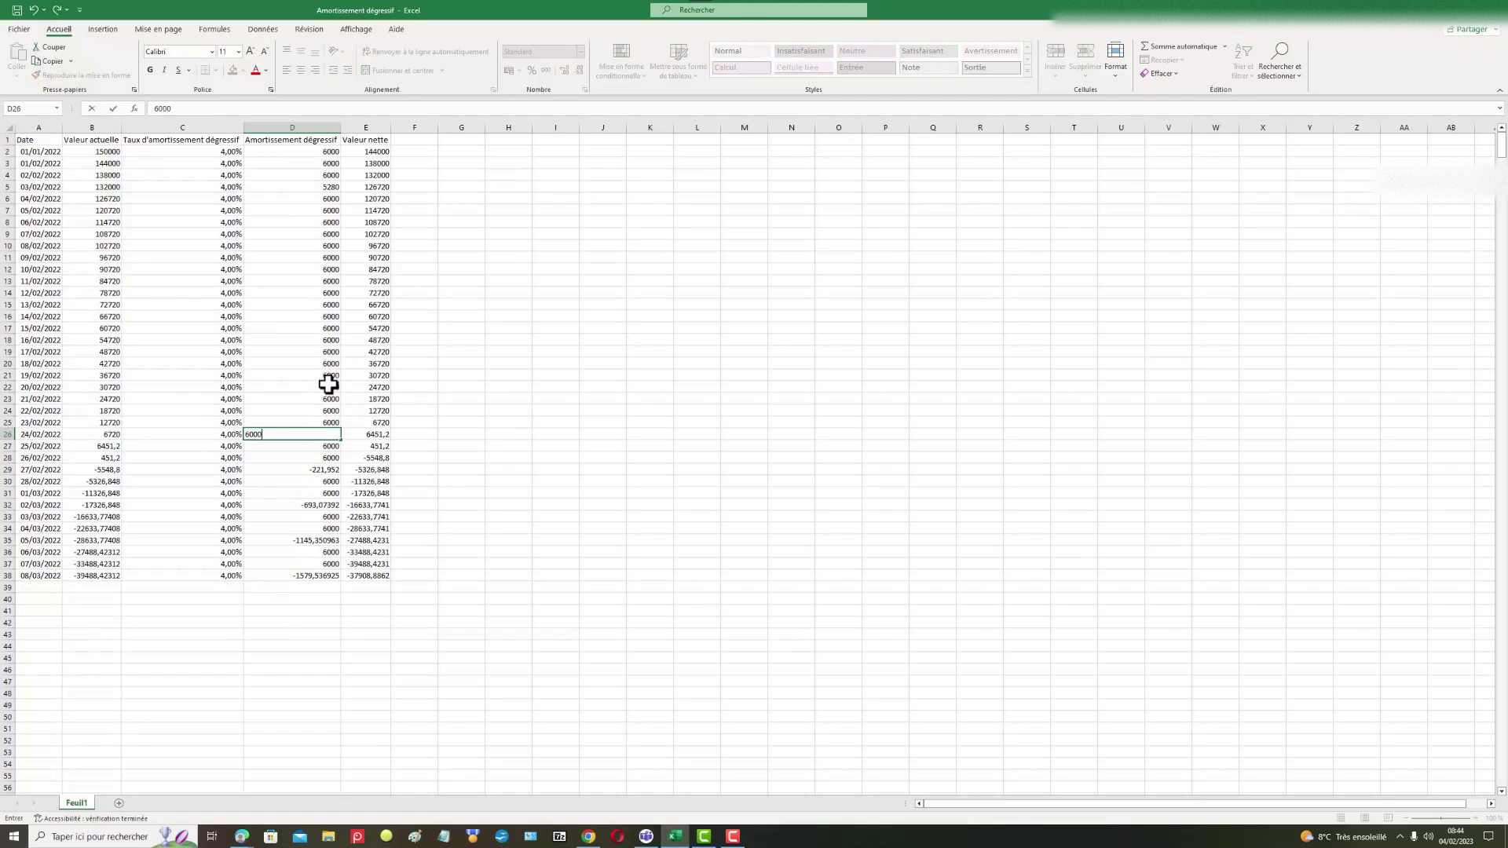
# - Overwrite the Amortissement dégressif formulas in D29 and D32 with 6000
pyautogui.click(296, 460)
pyautogui.click(317, 470)
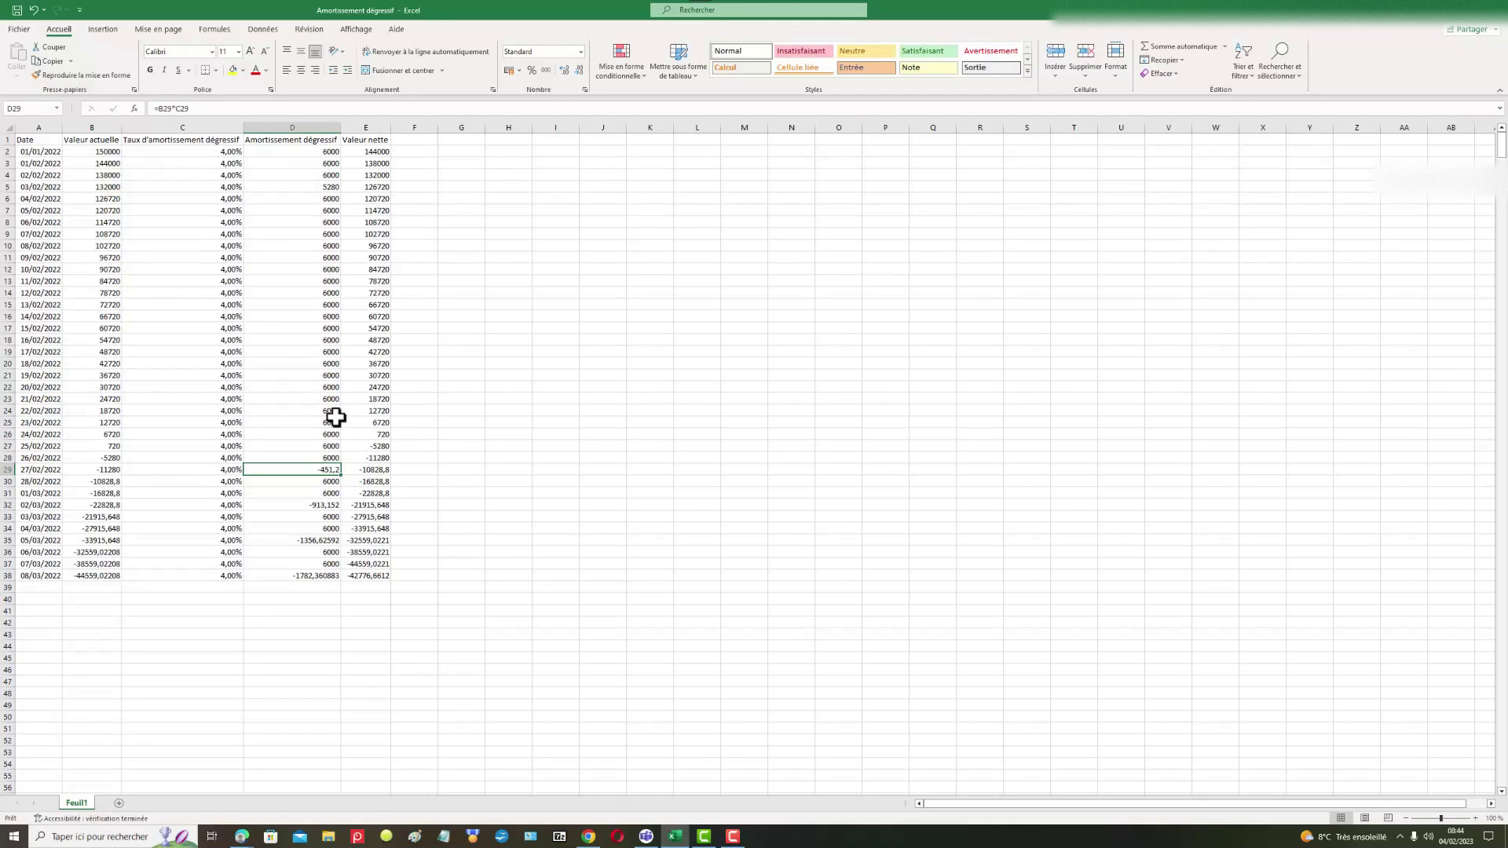
pyautogui.write('60000')
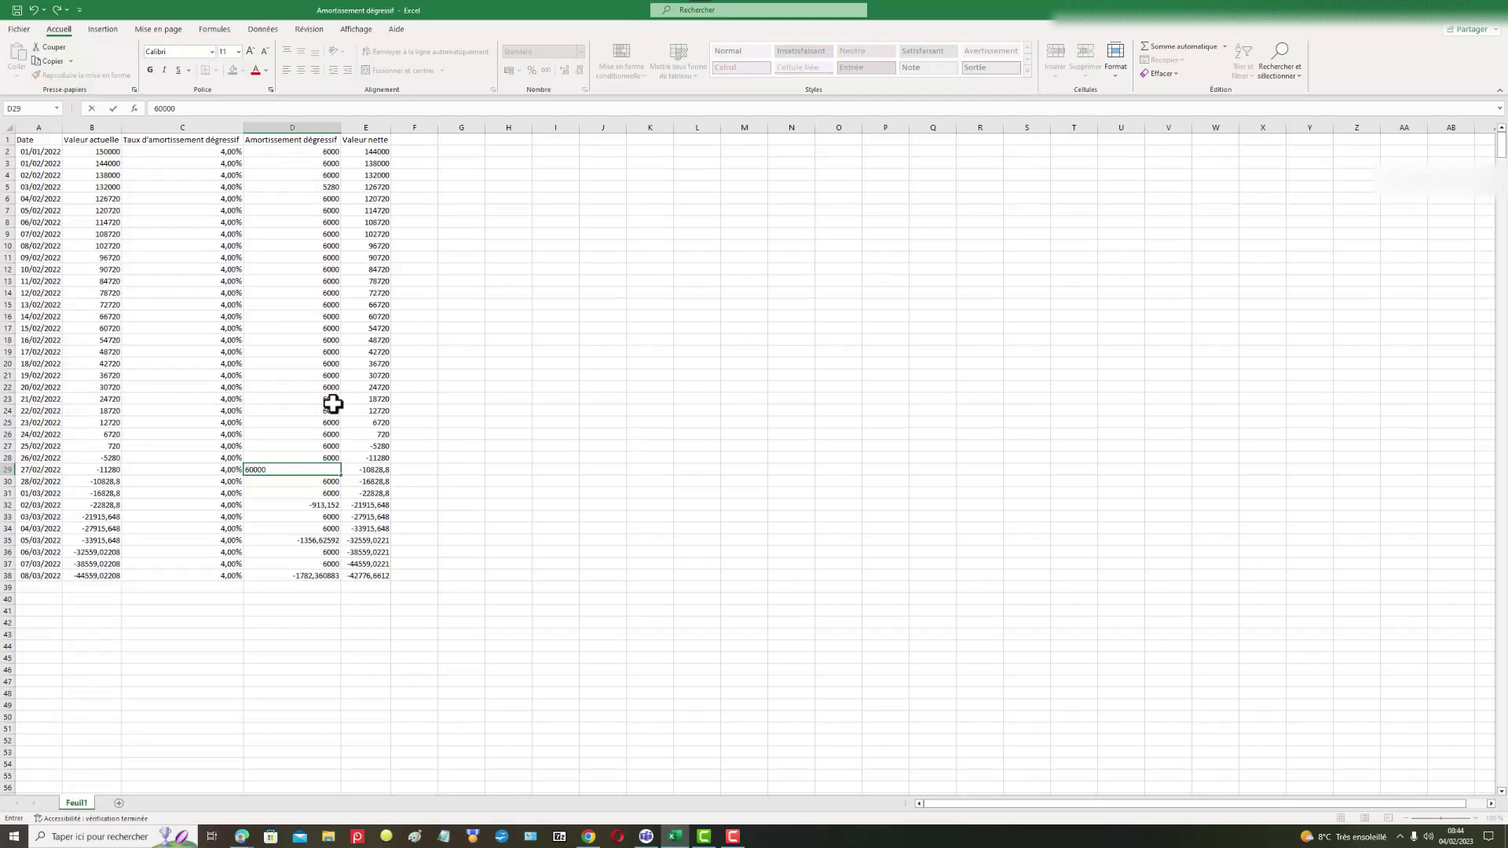
pyautogui.press('BackSpace')
pyautogui.click(309, 506)
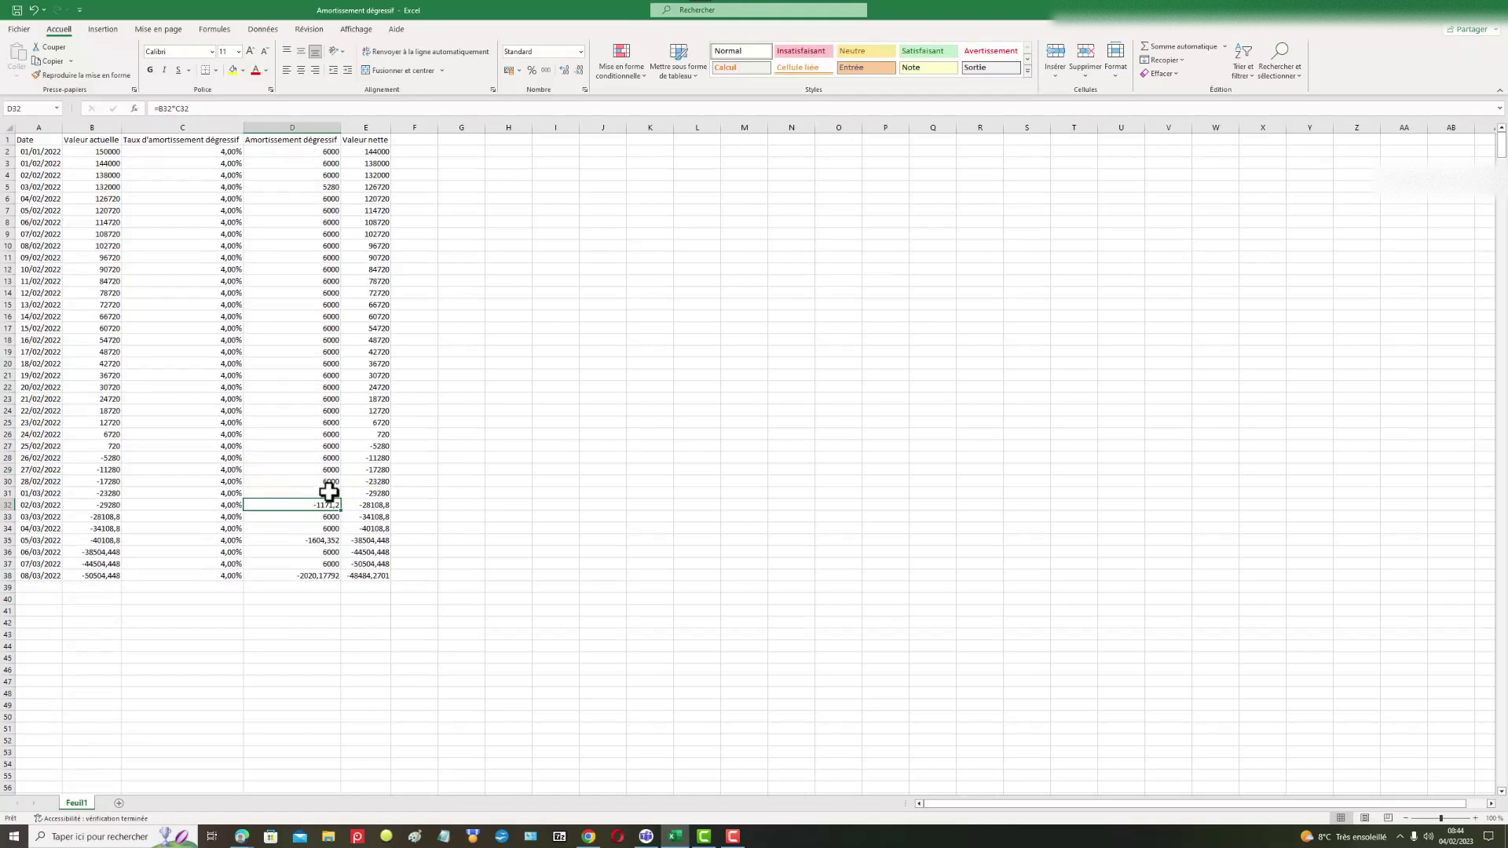
pyautogui.write('600')
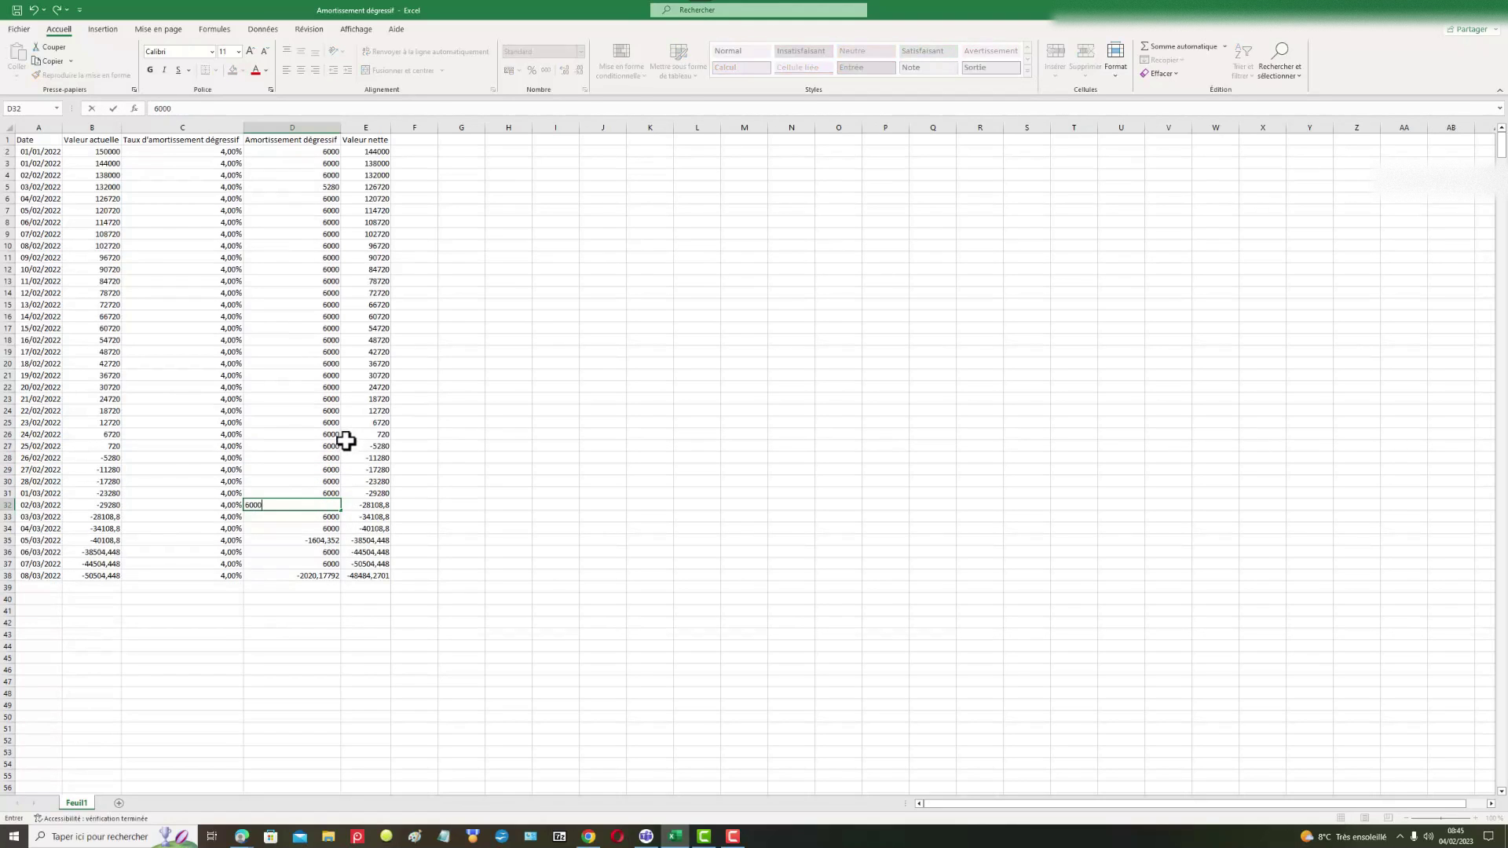
pyautogui.write('0')
# - Replace the last Amortissement dégressif formulas, in D35 and D38, with the value 6000
pyautogui.click(312, 528)
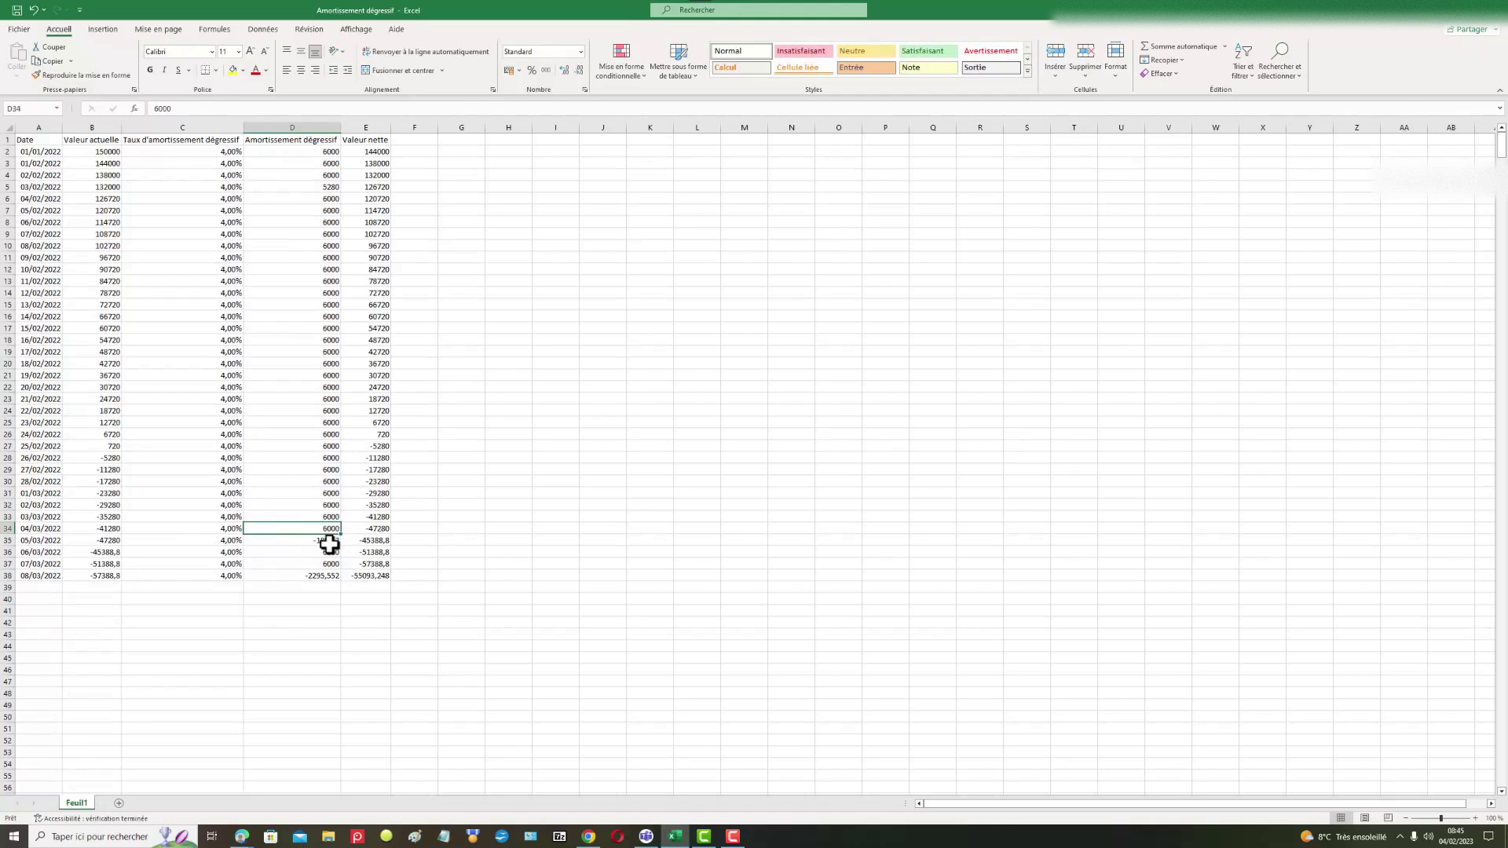
pyautogui.click(329, 545)
pyautogui.write('600')
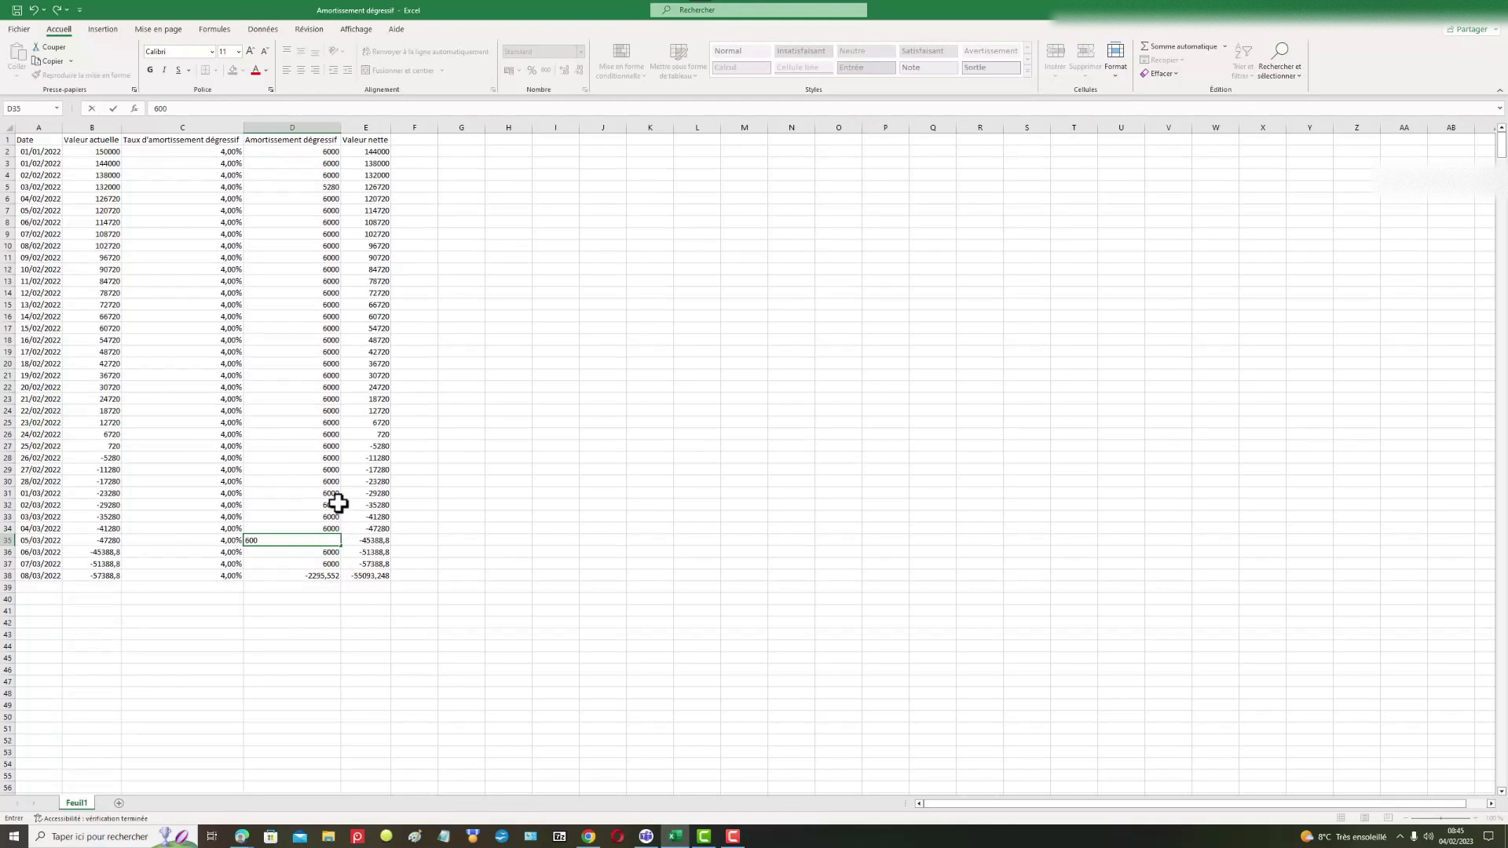
pyautogui.write('0')
pyautogui.click(304, 562)
pyautogui.click(327, 576)
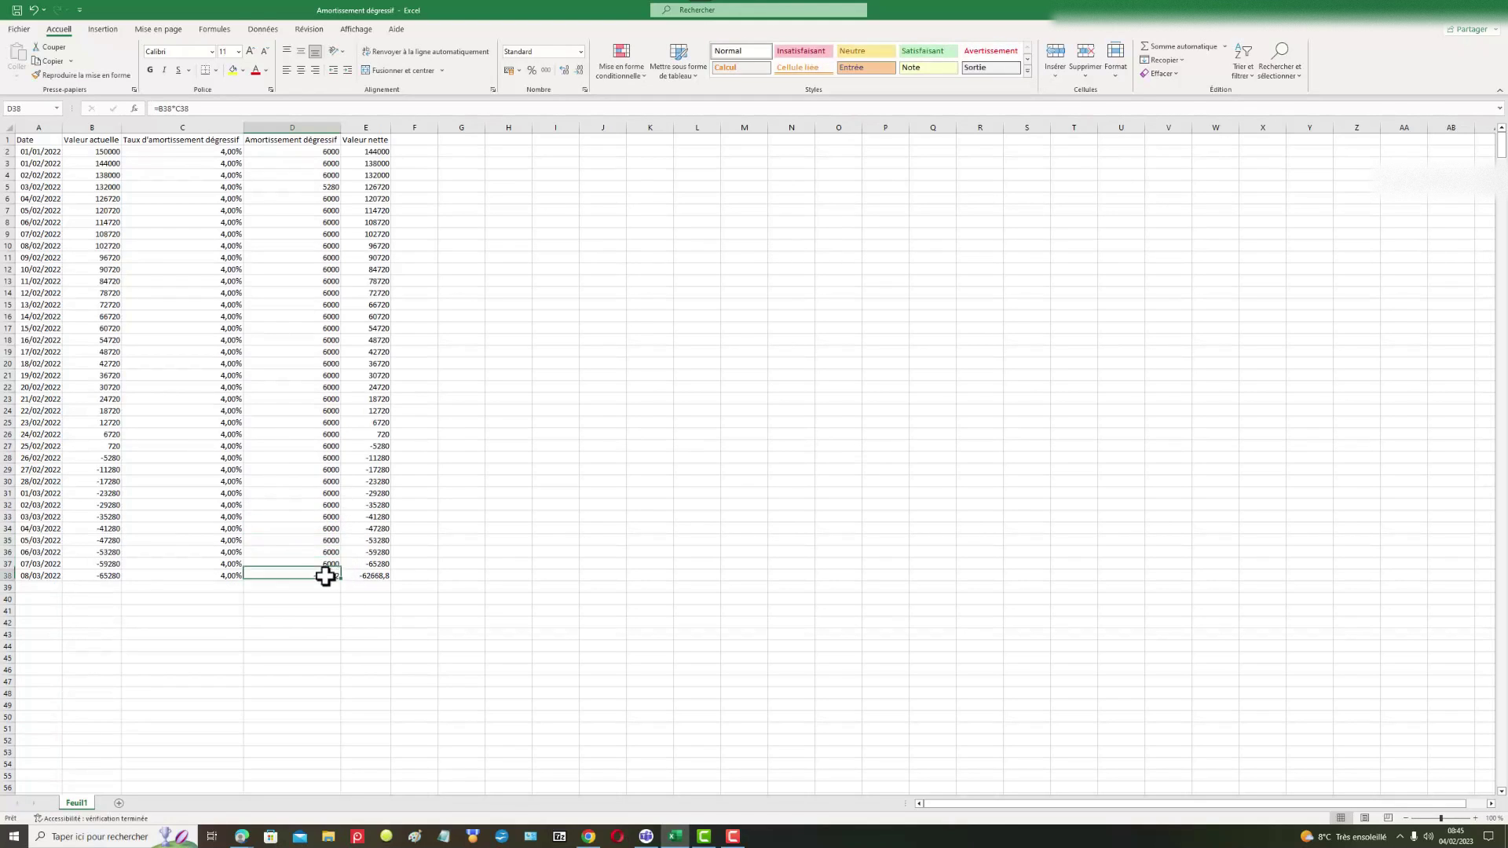
pyautogui.write('6000')
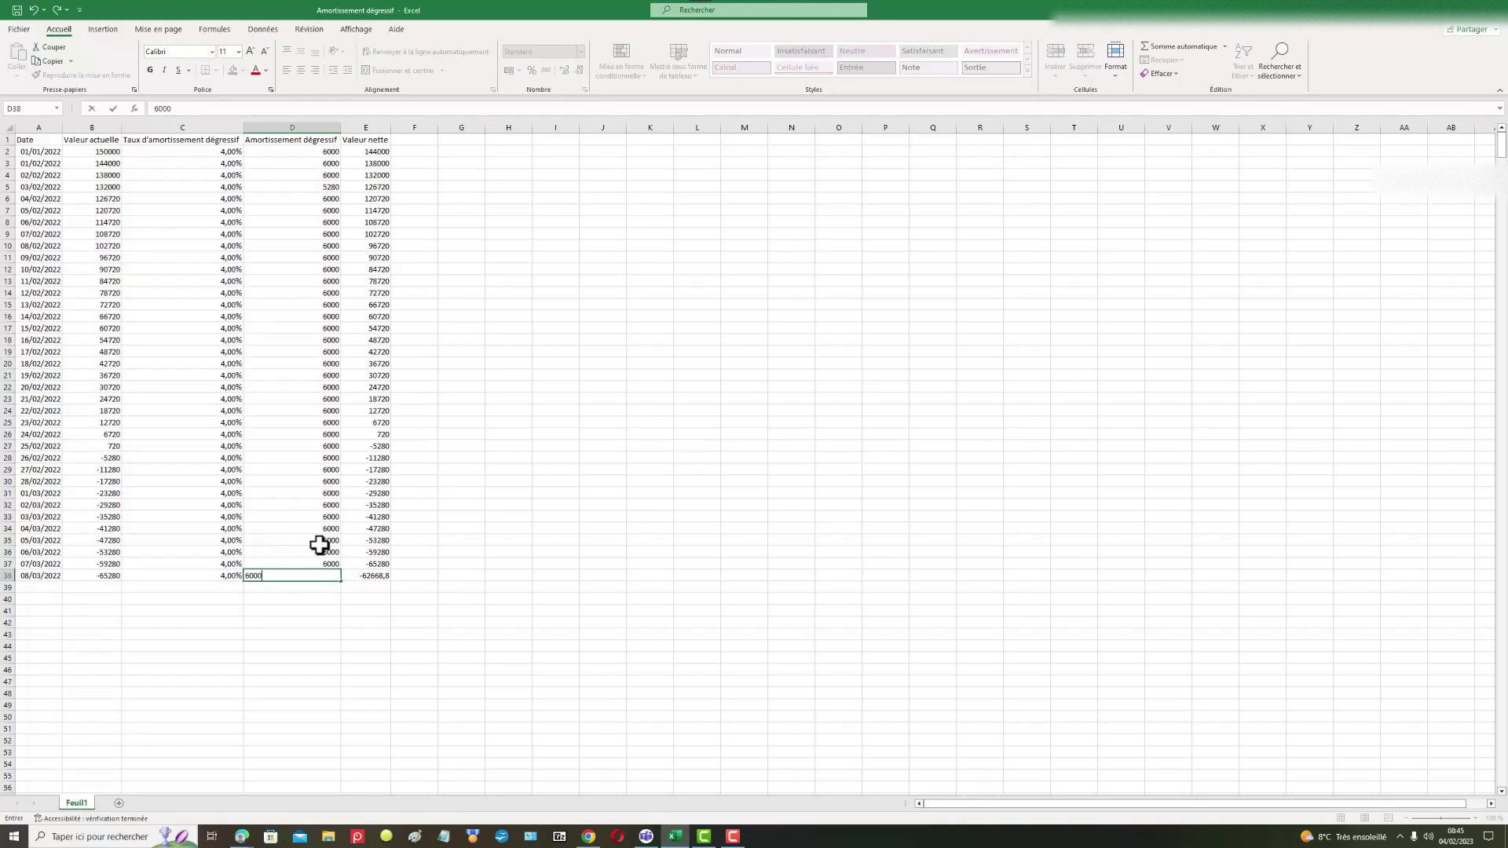
pyautogui.click(324, 601)
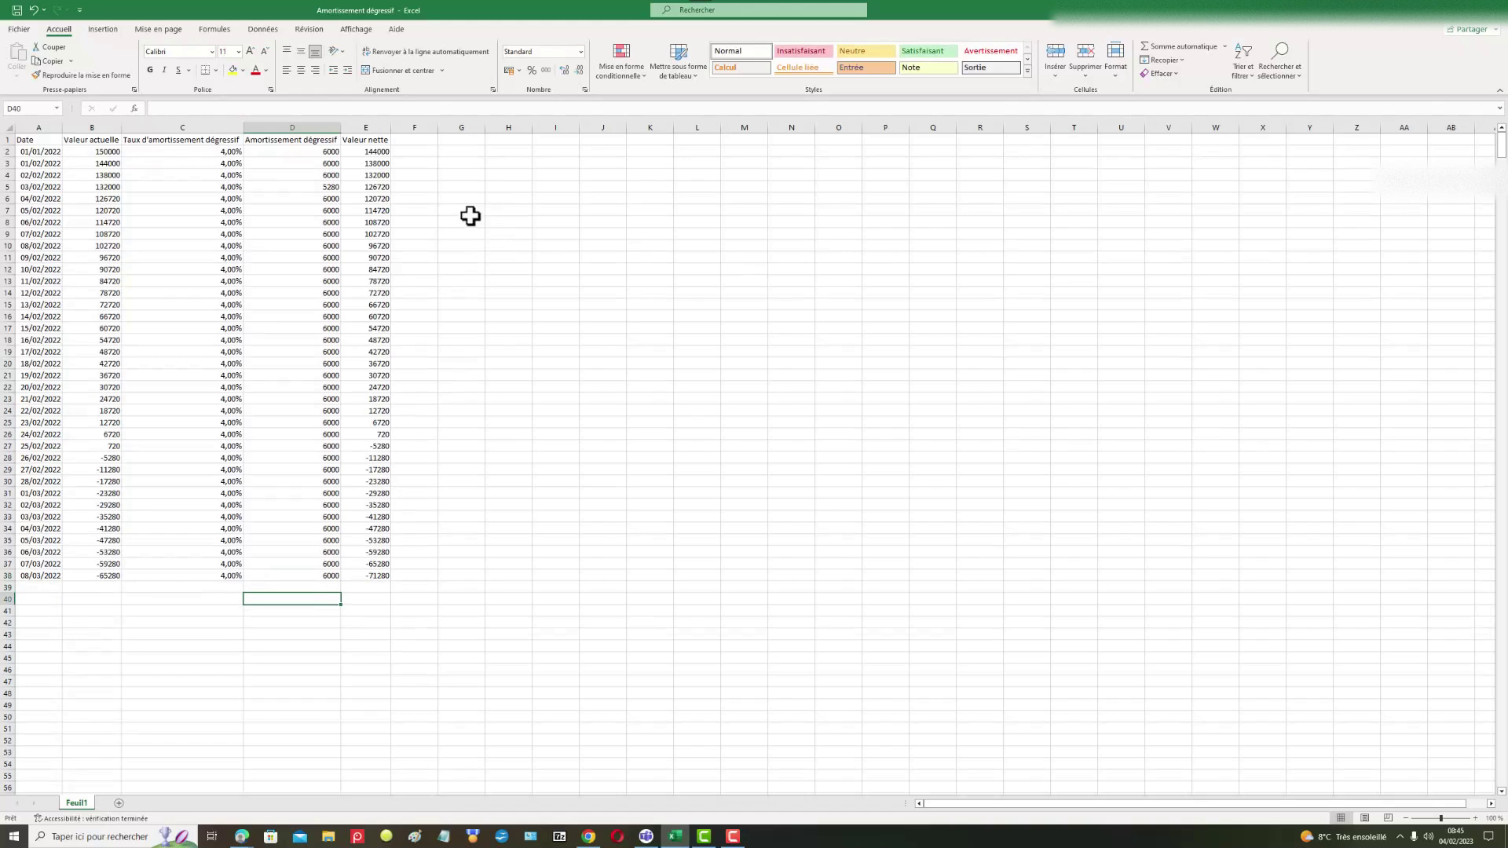
# - Review the contents of B2, B3 and E2, and re-enter the Valeur actuelle formula in B3 as =E2
pyautogui.click(110, 151)
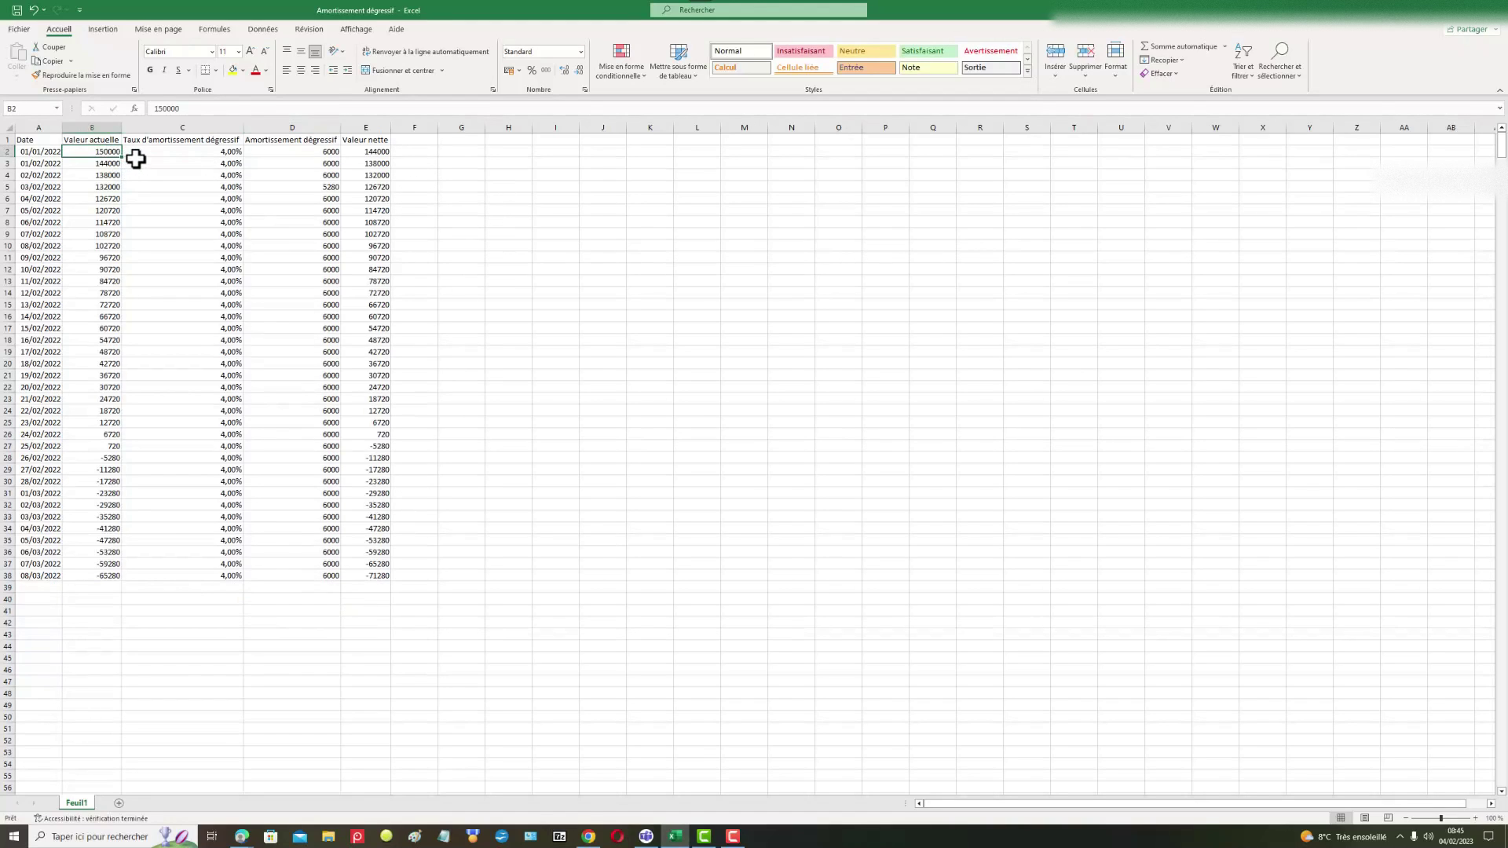
pyautogui.click(114, 163)
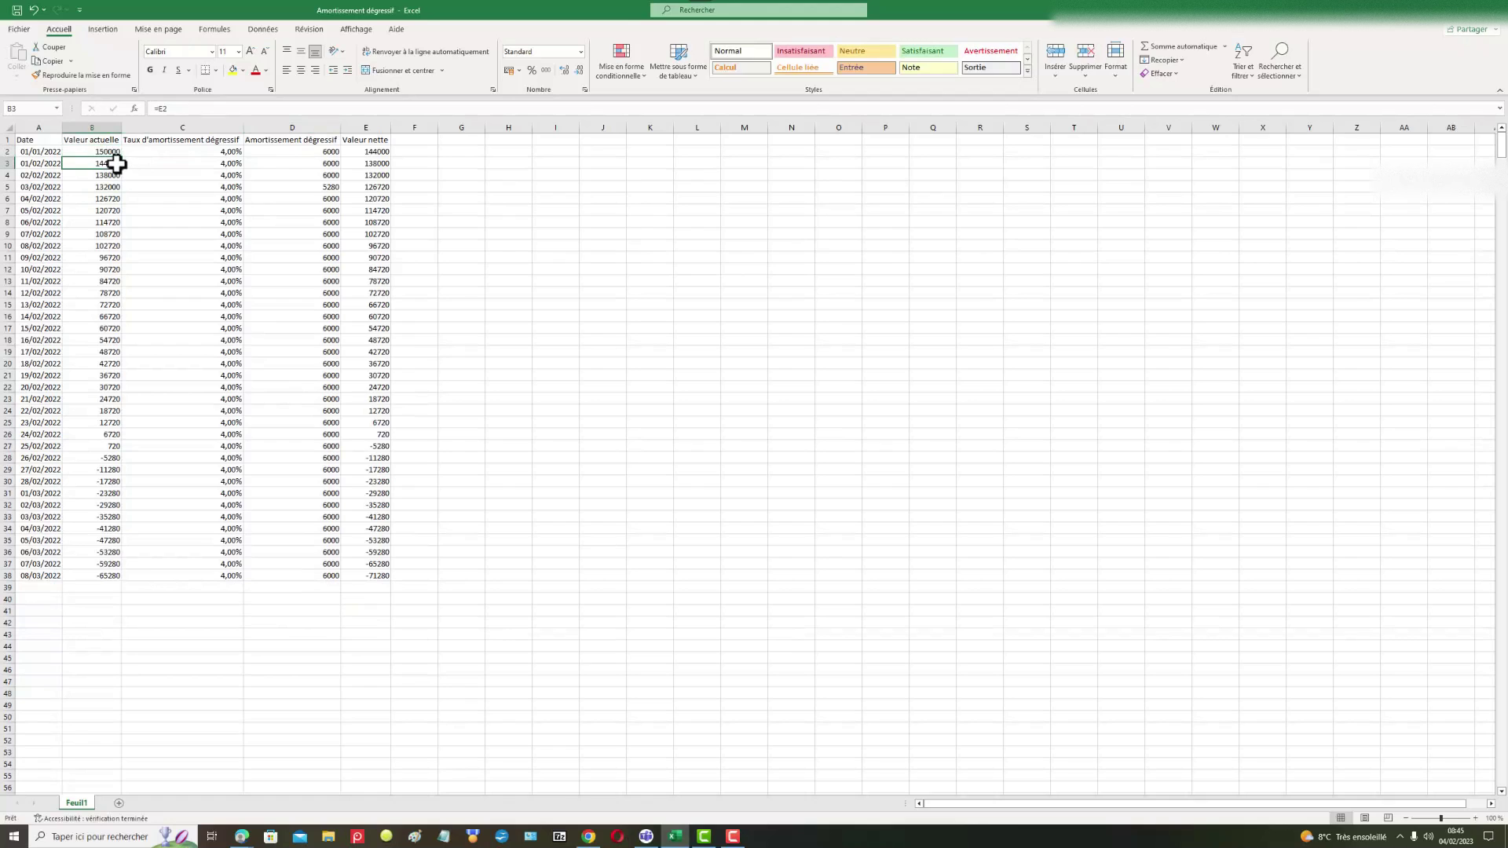
pyautogui.click(377, 153)
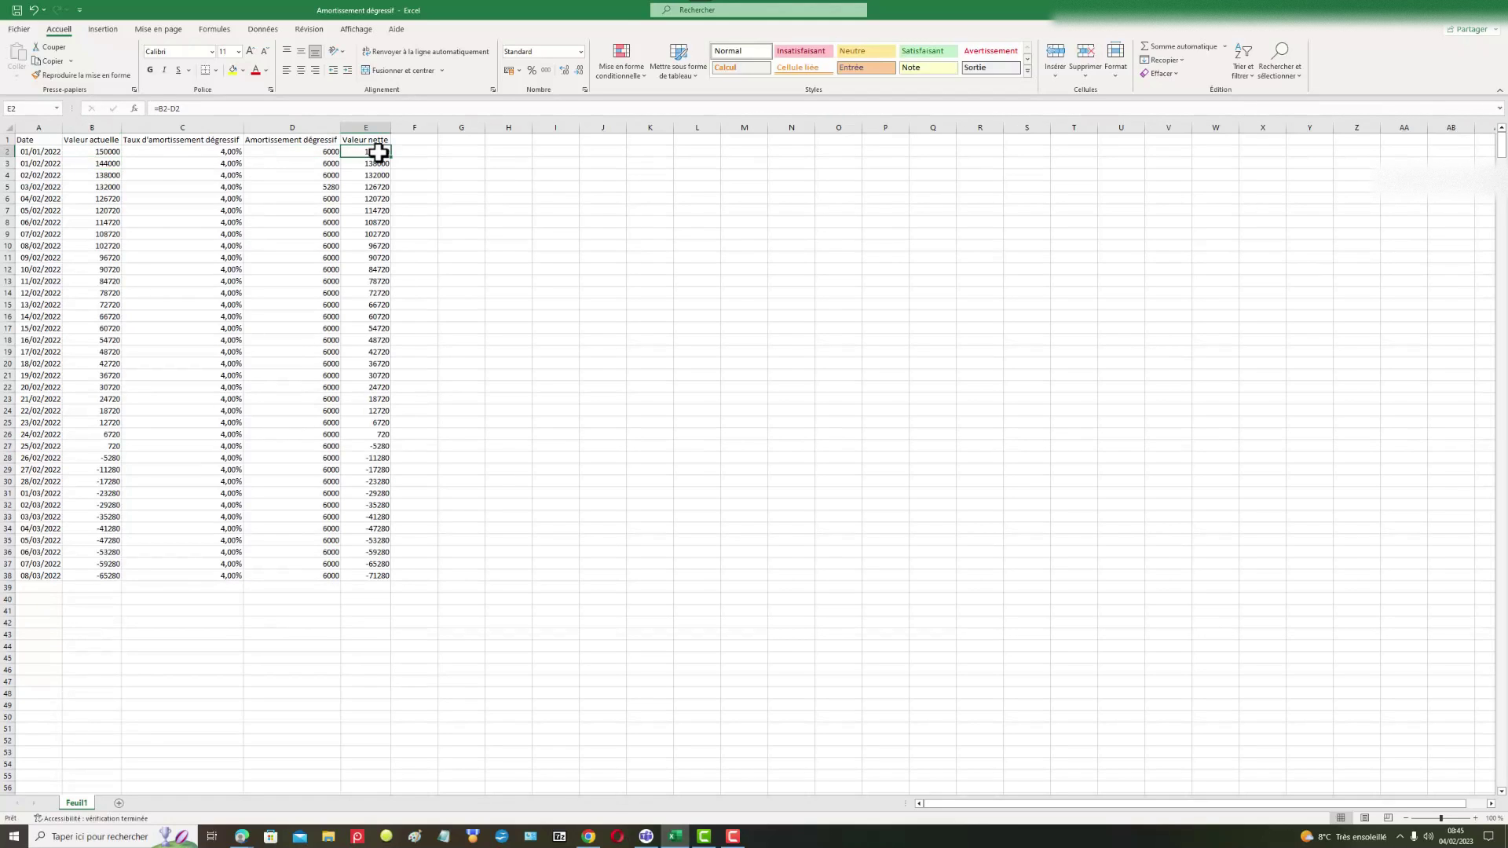
pyautogui.click(101, 161)
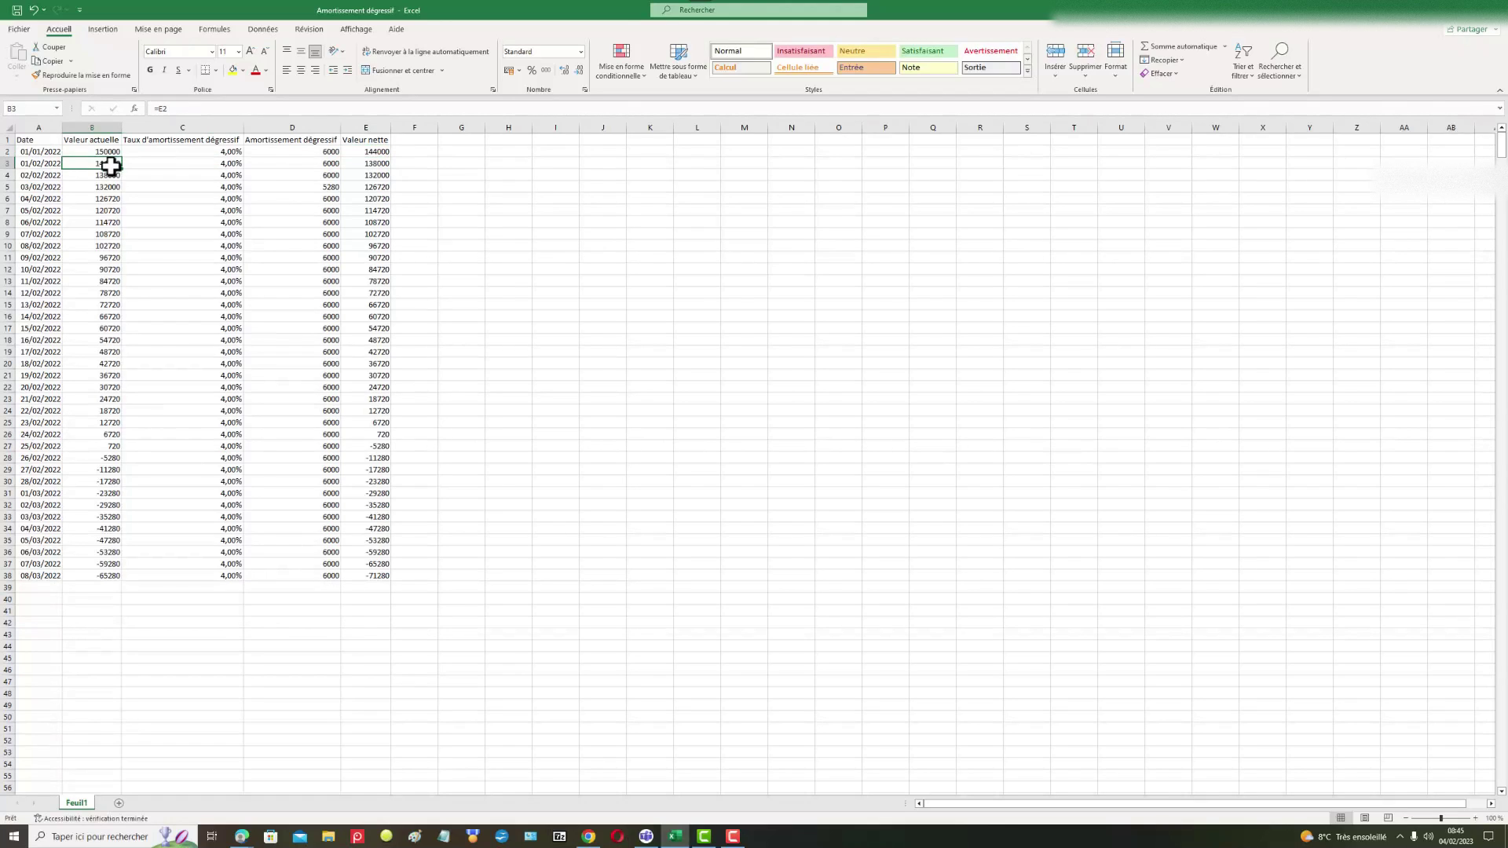
pyautogui.write('=')
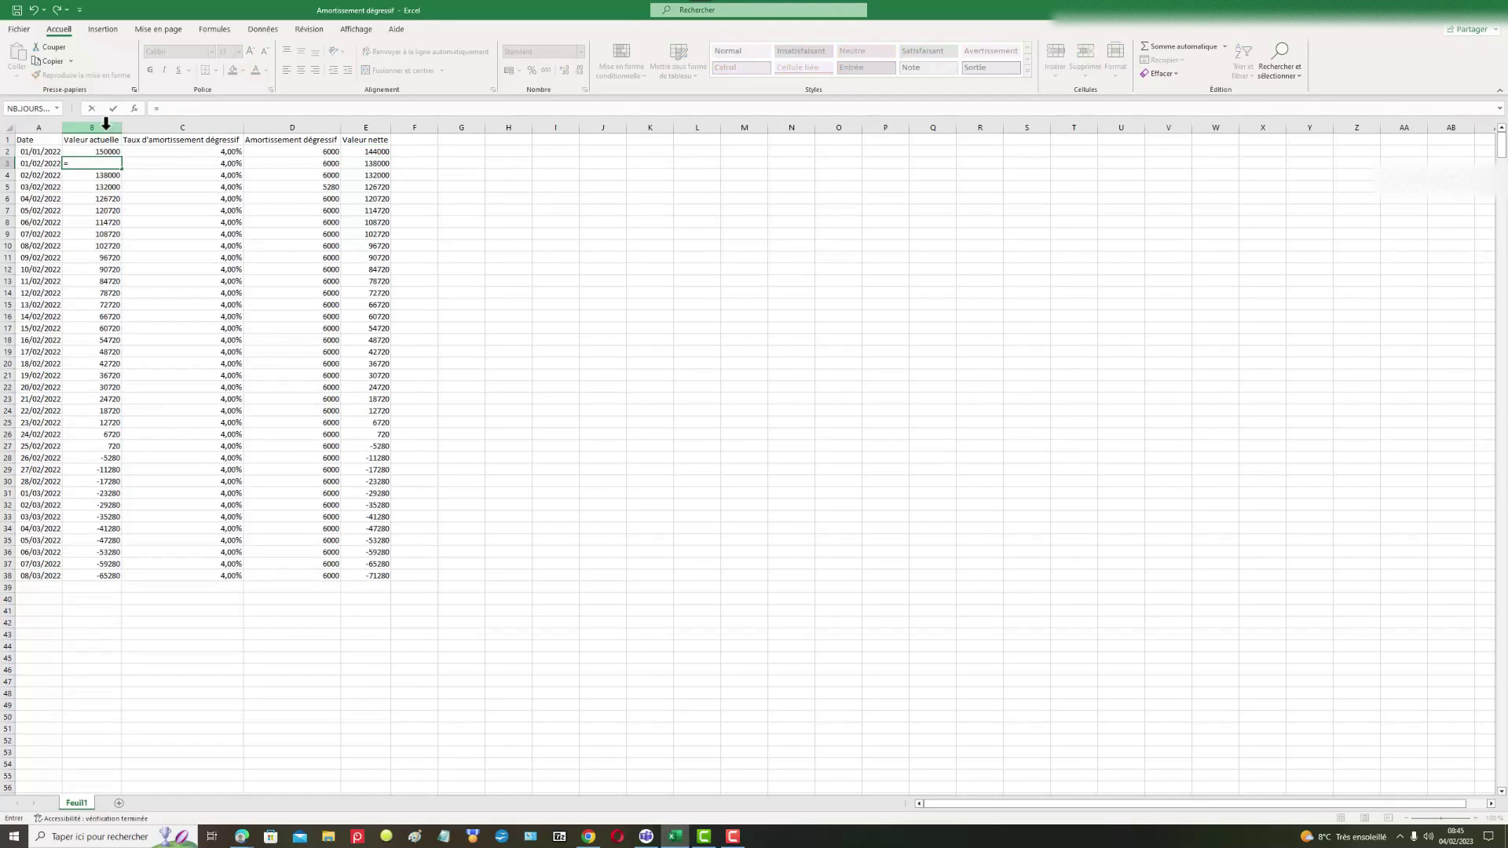
pyautogui.click(366, 151)
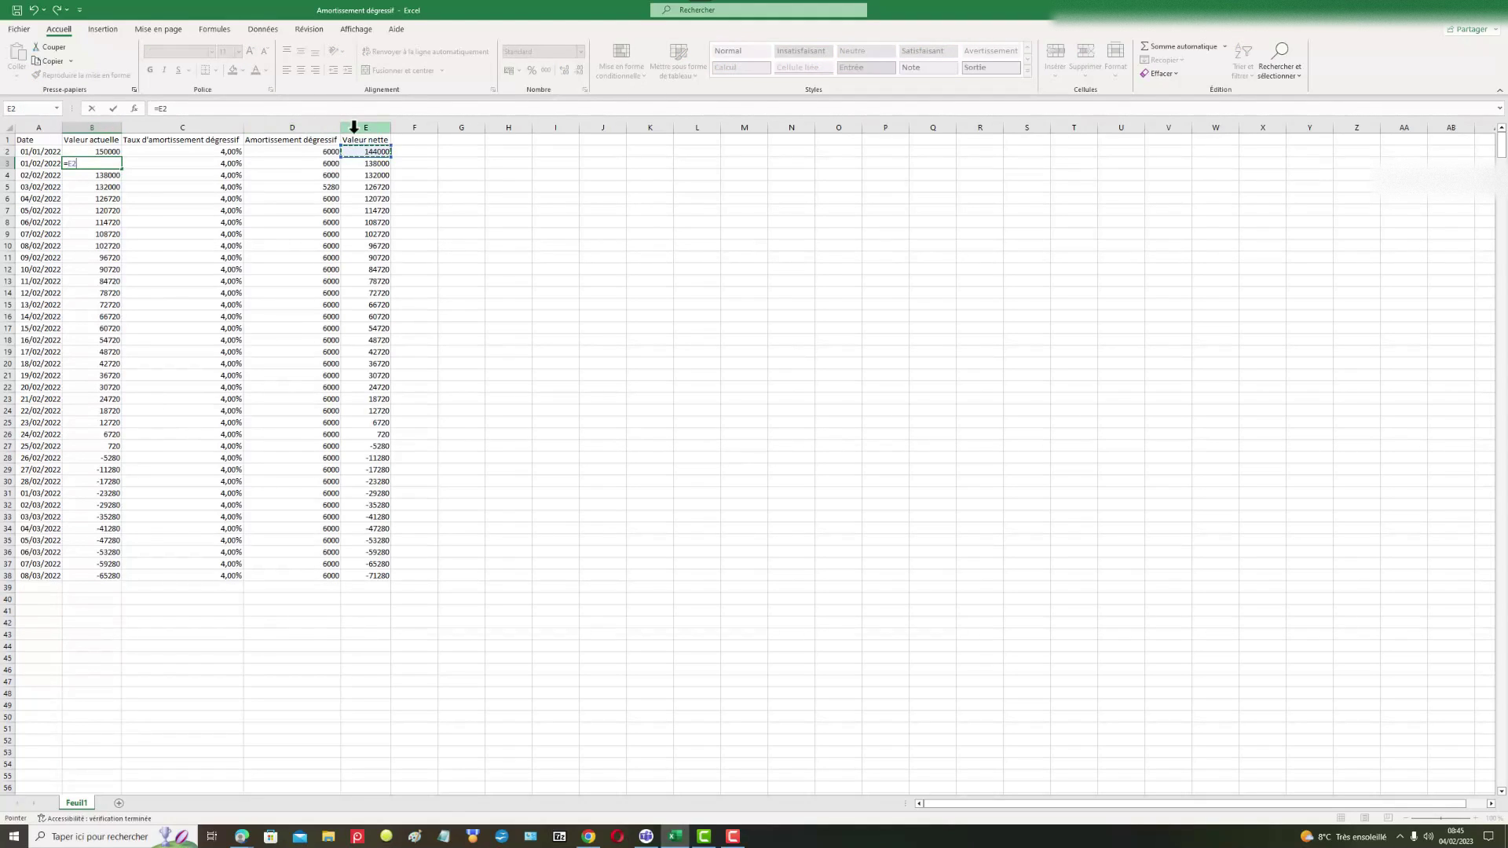
pyautogui.press('Return')
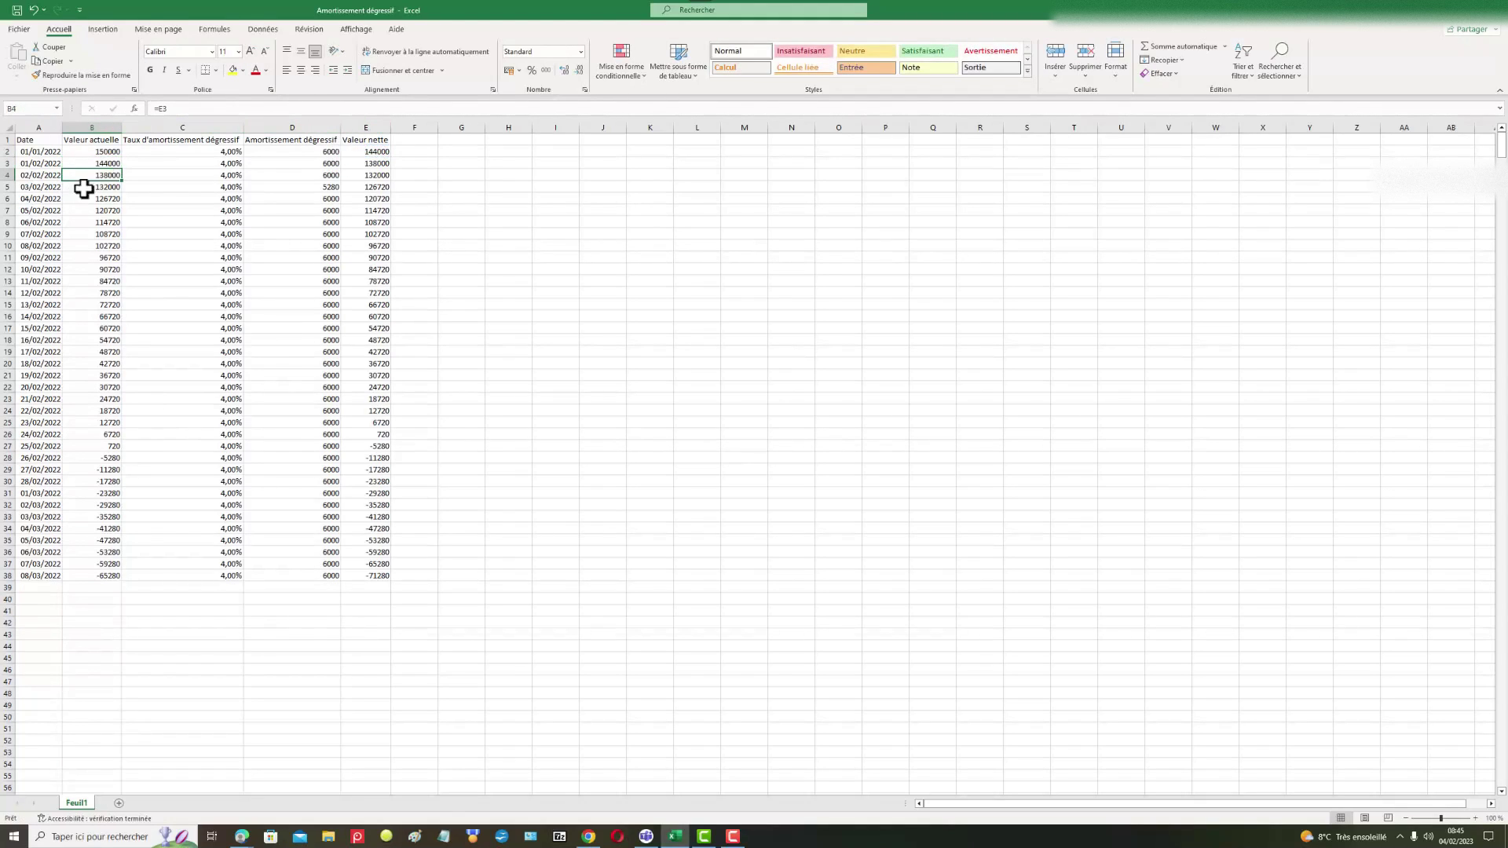
# - Fill the Valeur actuelle formula from B3 down to B38, and repeat the B2:E3 contents down through row 38
pyautogui.click(118, 152)
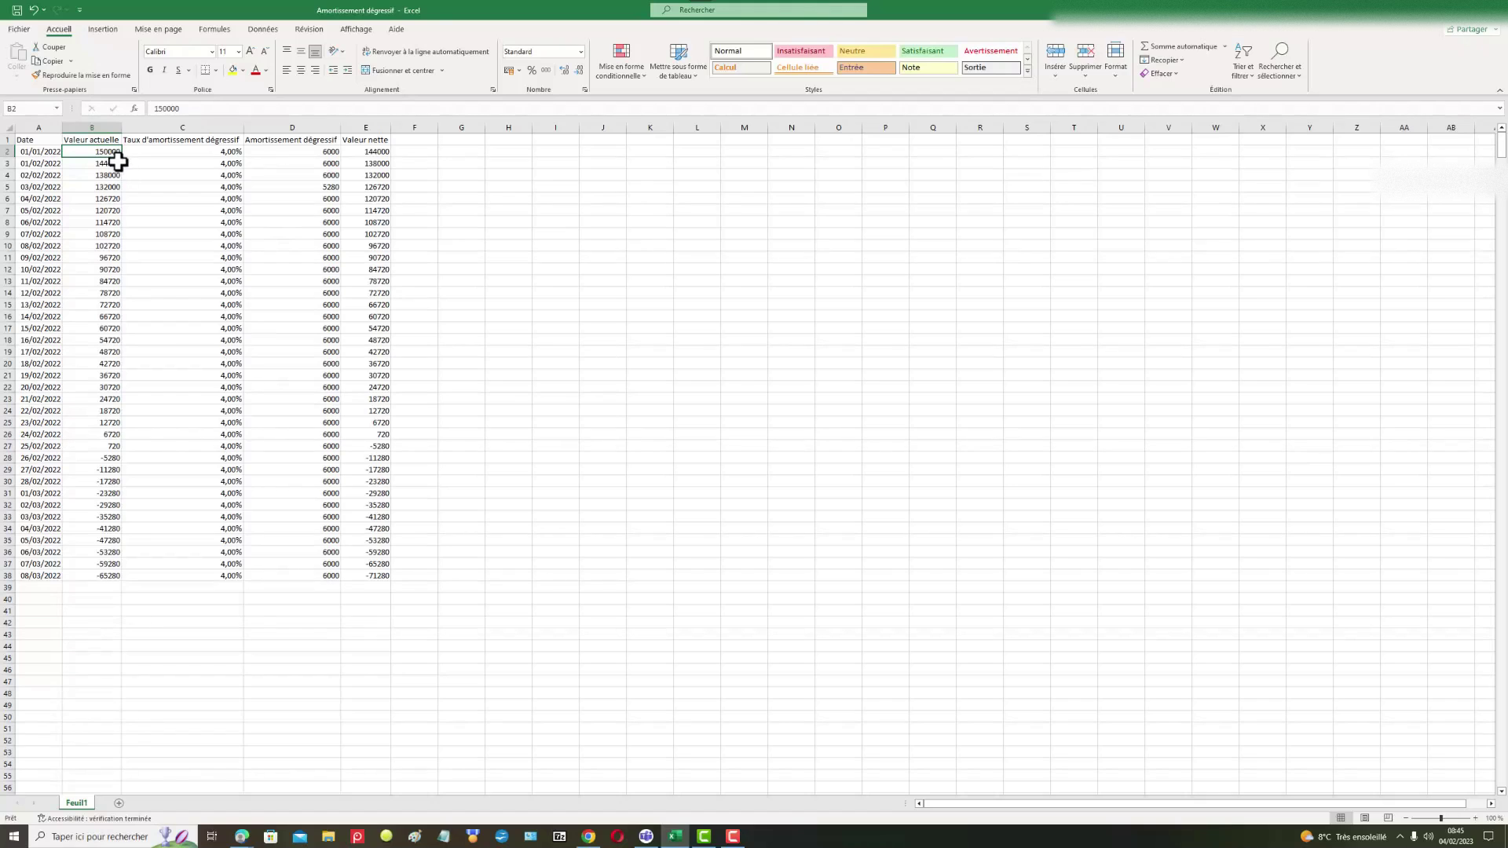
pyautogui.click(120, 164)
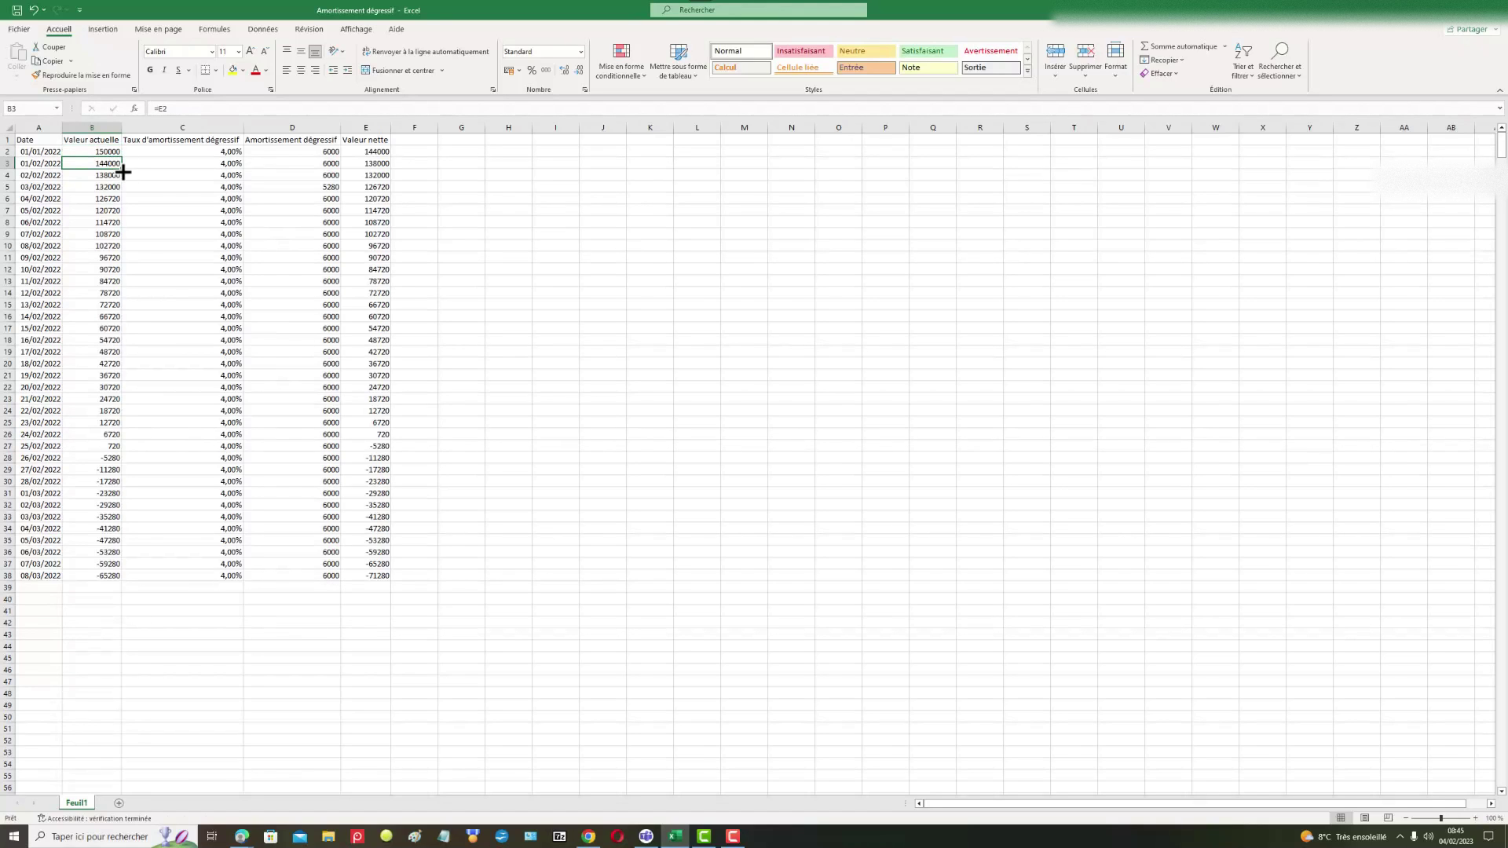
pyautogui.moveTo(123, 171); pyautogui.dragTo(130, 579)
pyautogui.click(146, 207)
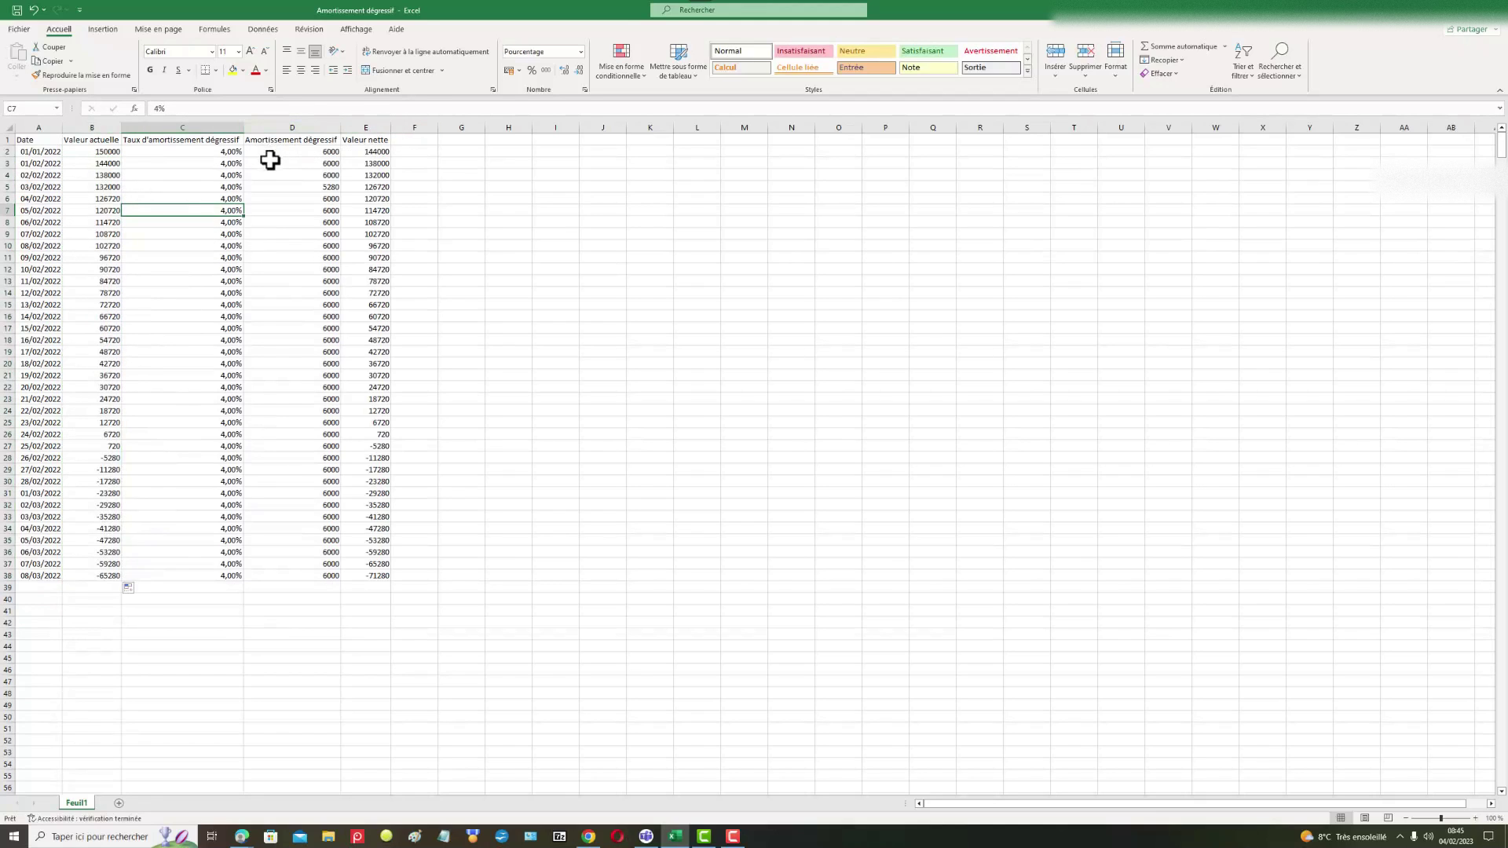
pyautogui.moveTo(107, 150); pyautogui.dragTo(407, 573)
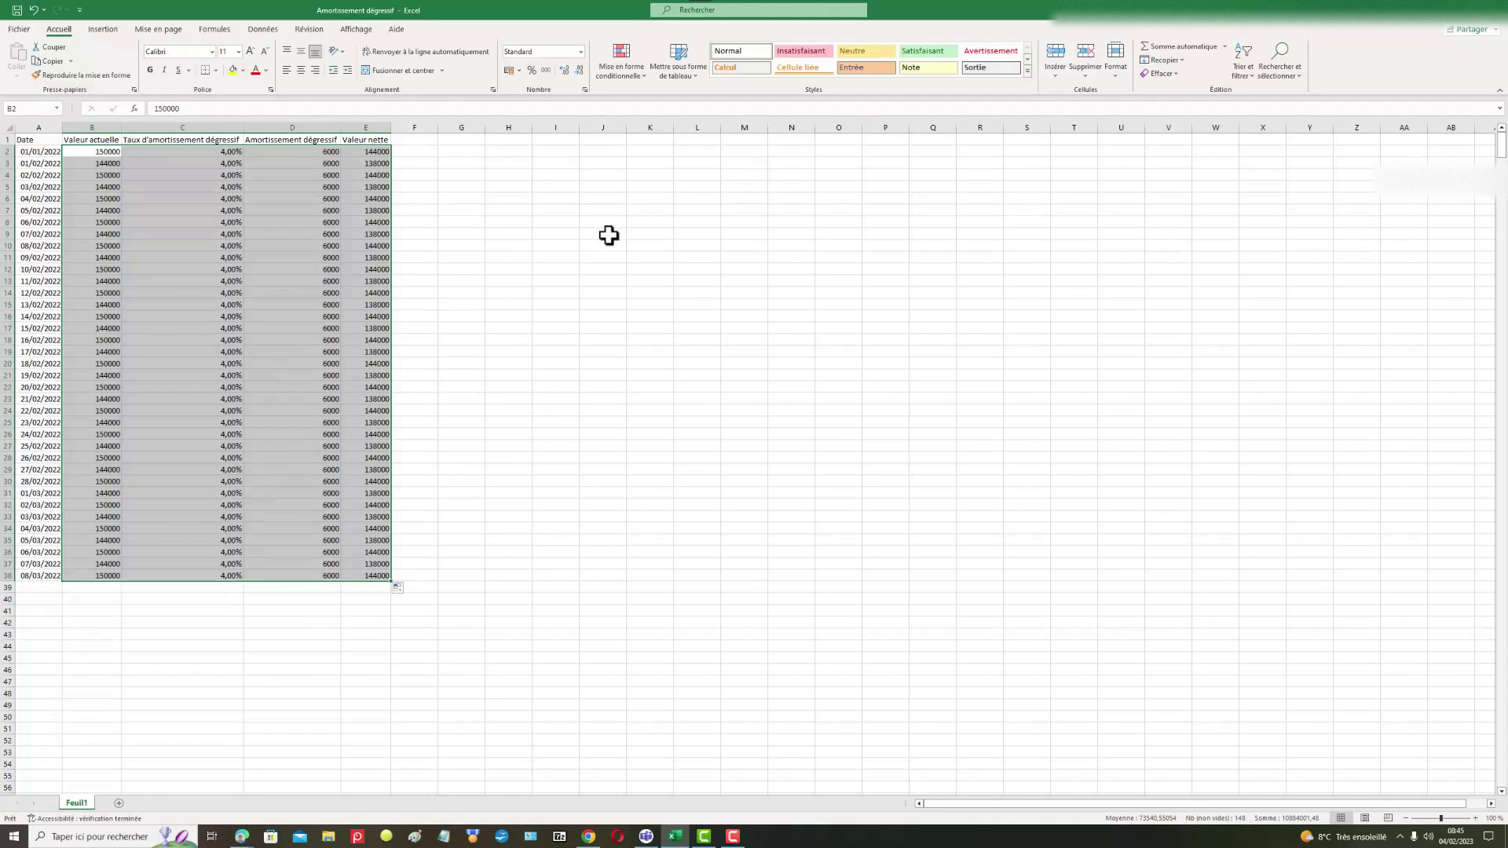
# - Review the row 2 contents behind the Valeur actuelle, Taux d'amortissement dégressif, Amortissement dégressif and Valeur nette columns
pyautogui.click(310, 152)
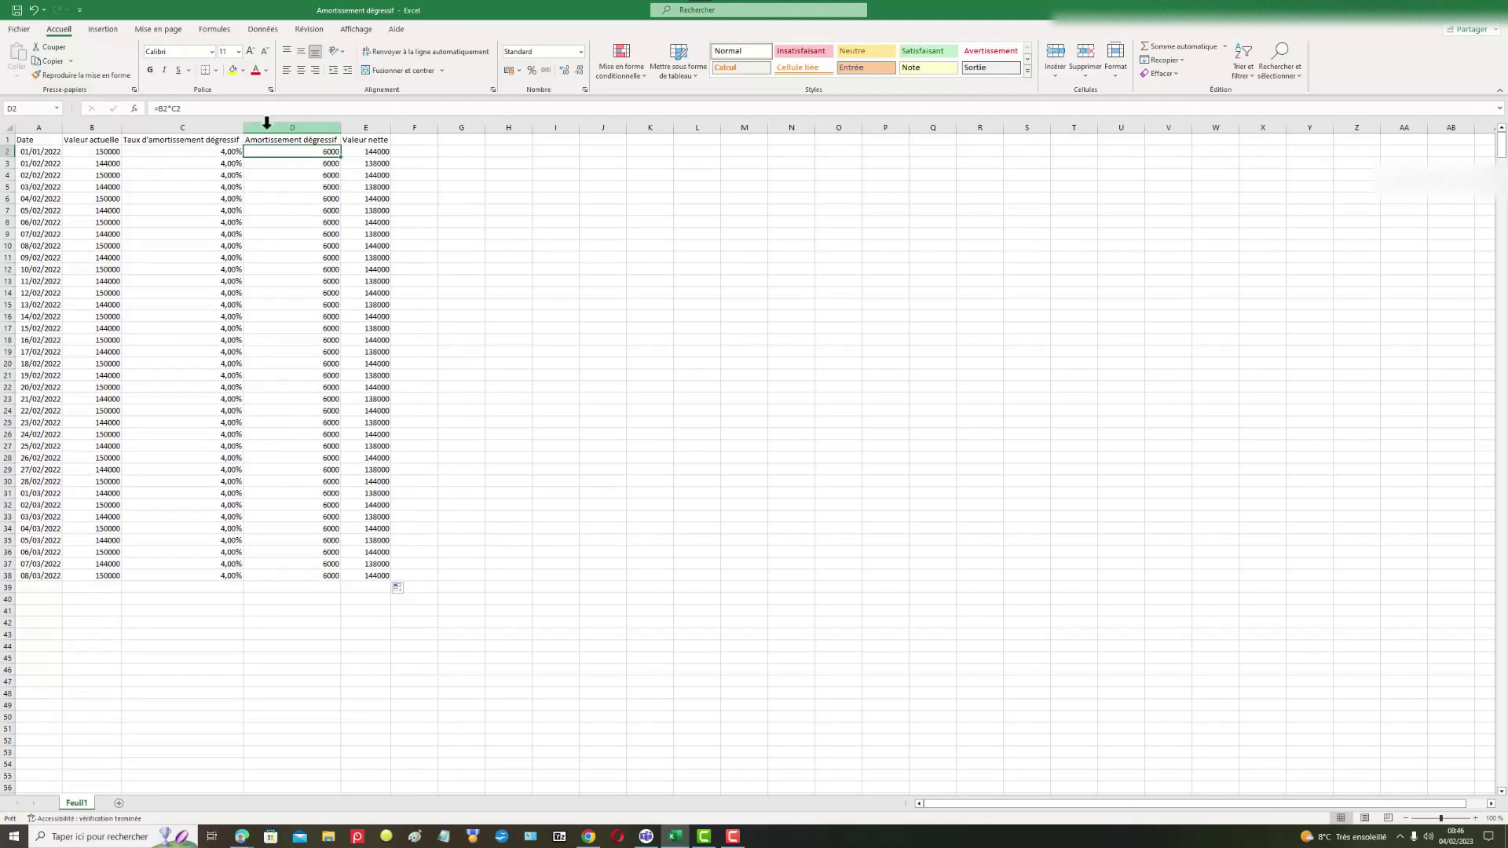
pyautogui.click(144, 153)
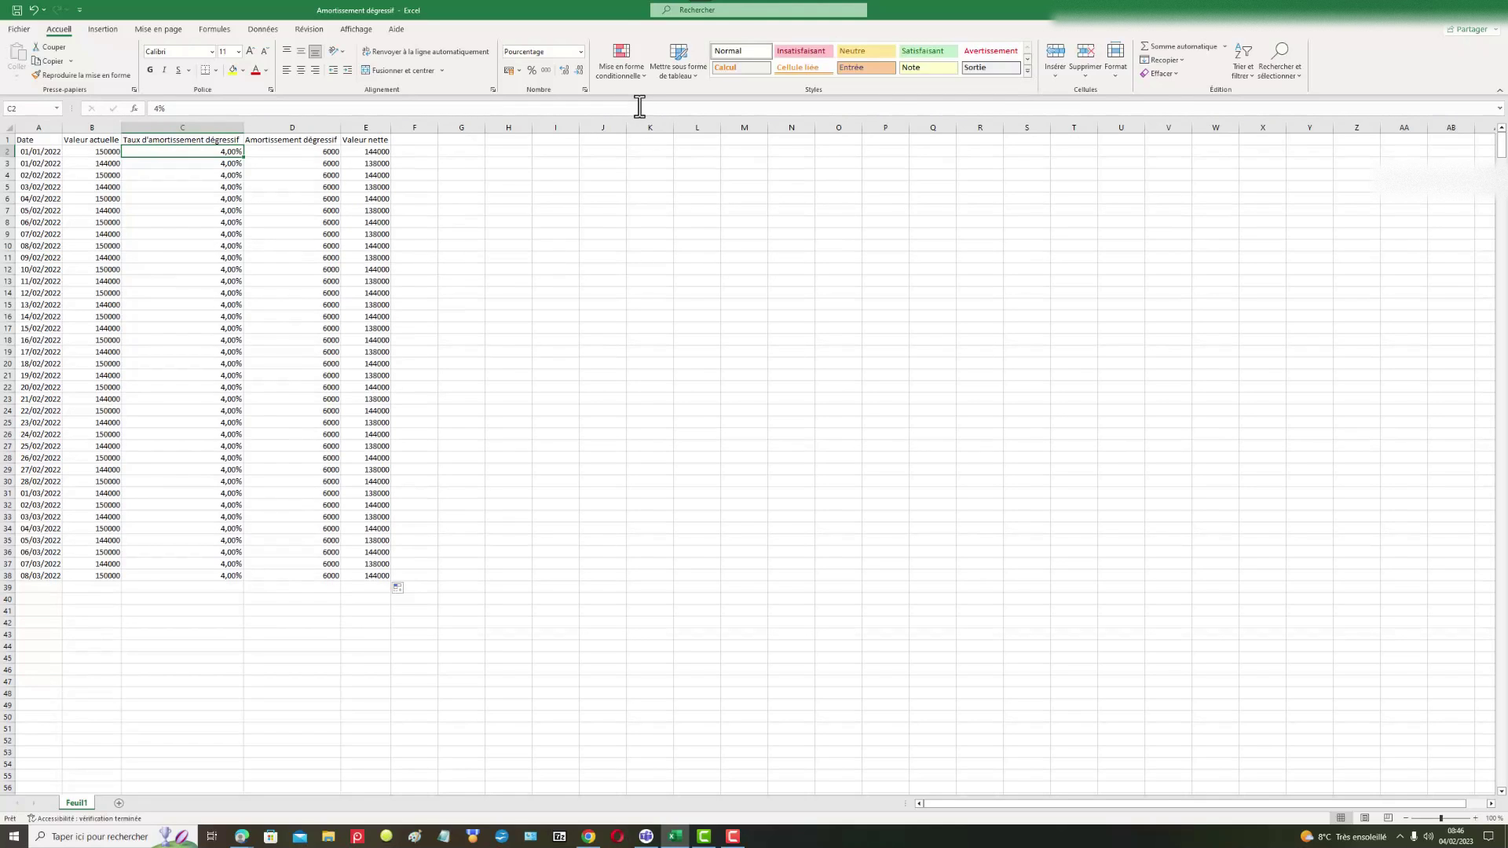
pyautogui.click(103, 152)
pyautogui.click(306, 150)
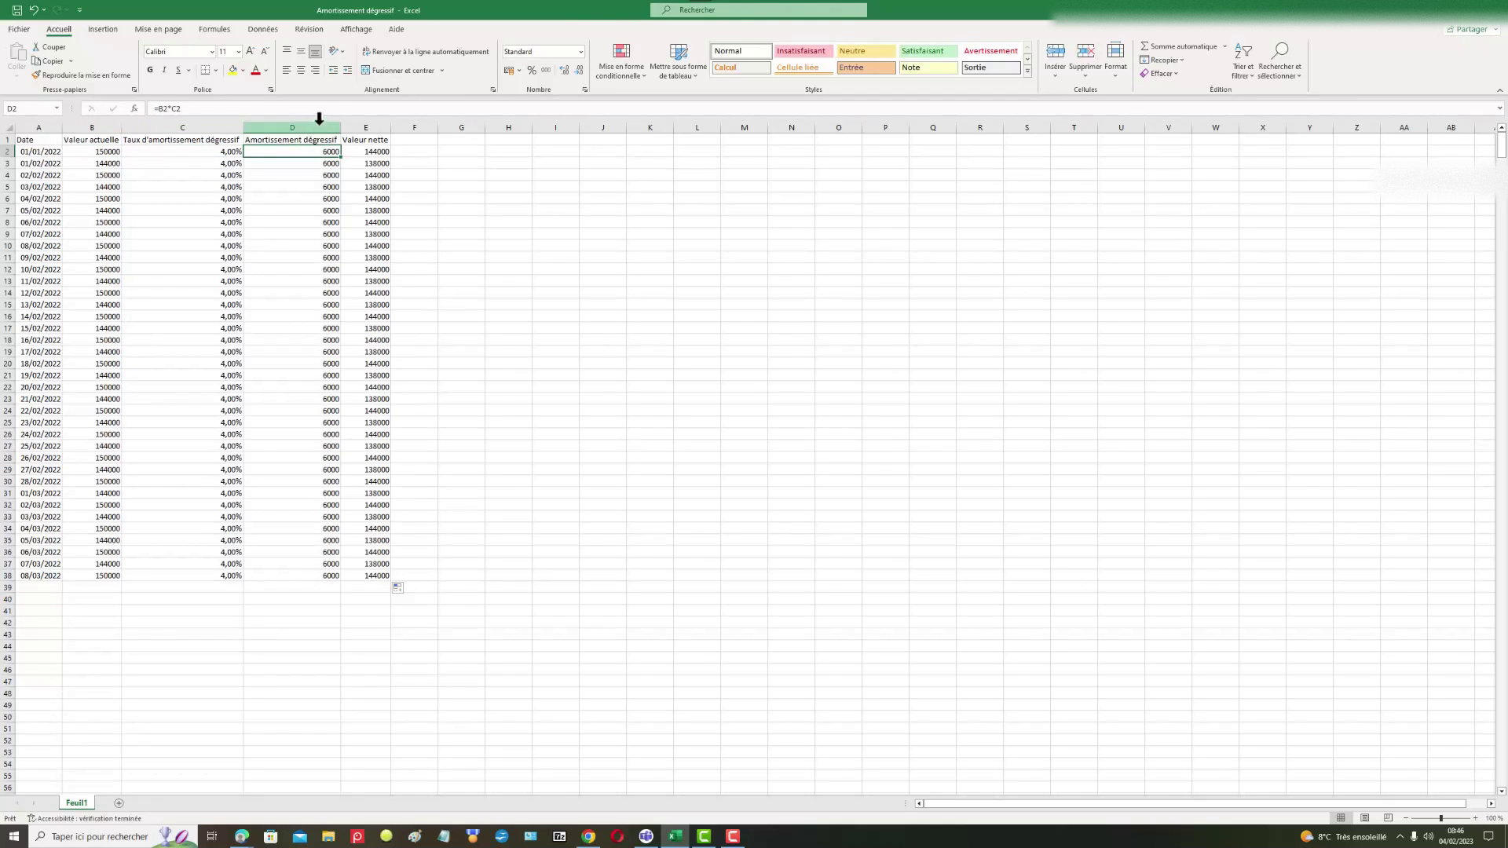
pyautogui.click(107, 152)
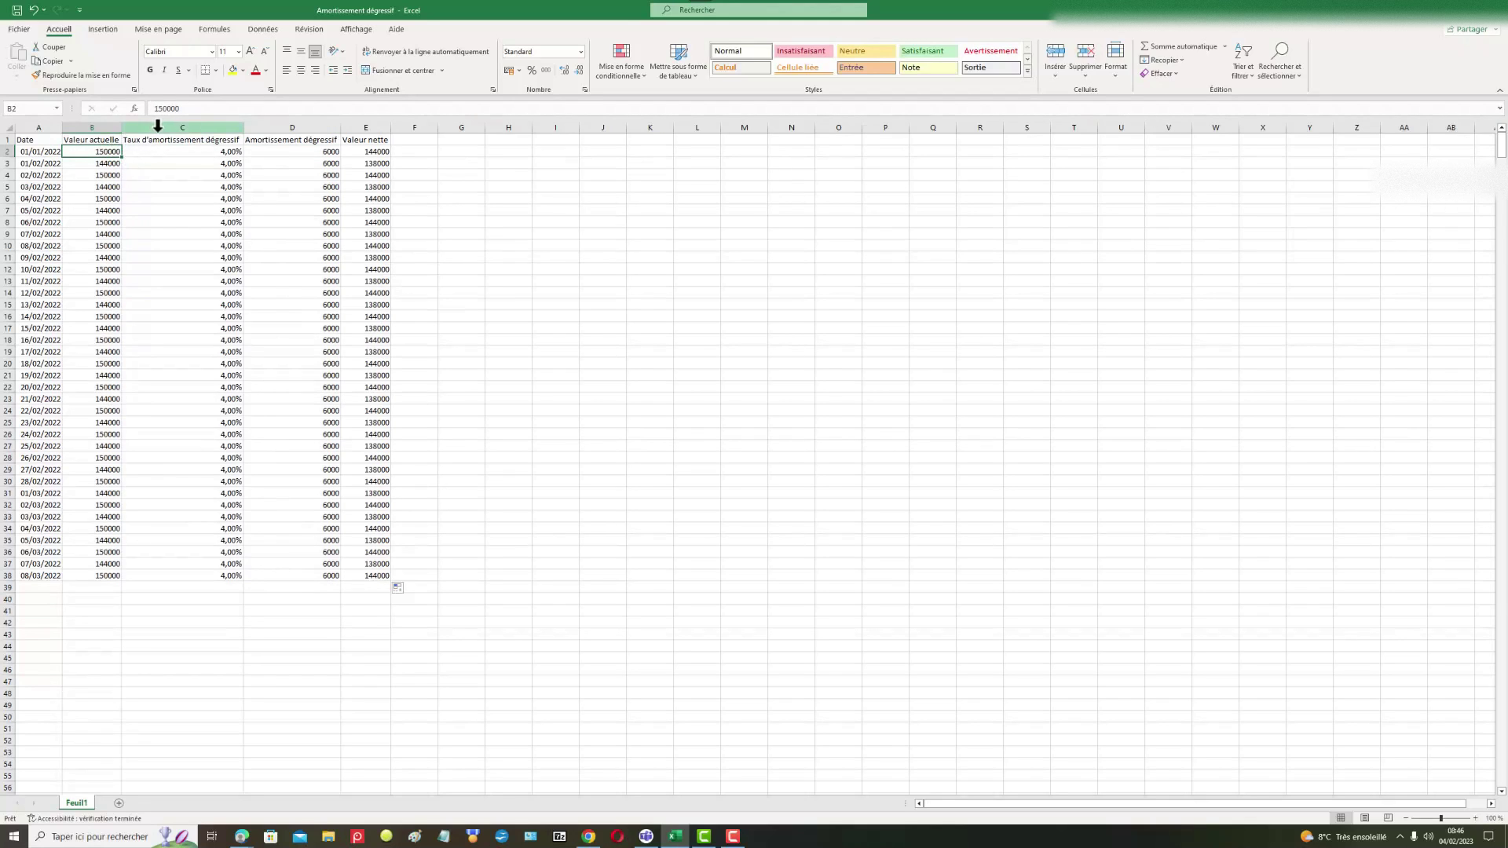
pyautogui.click(377, 152)
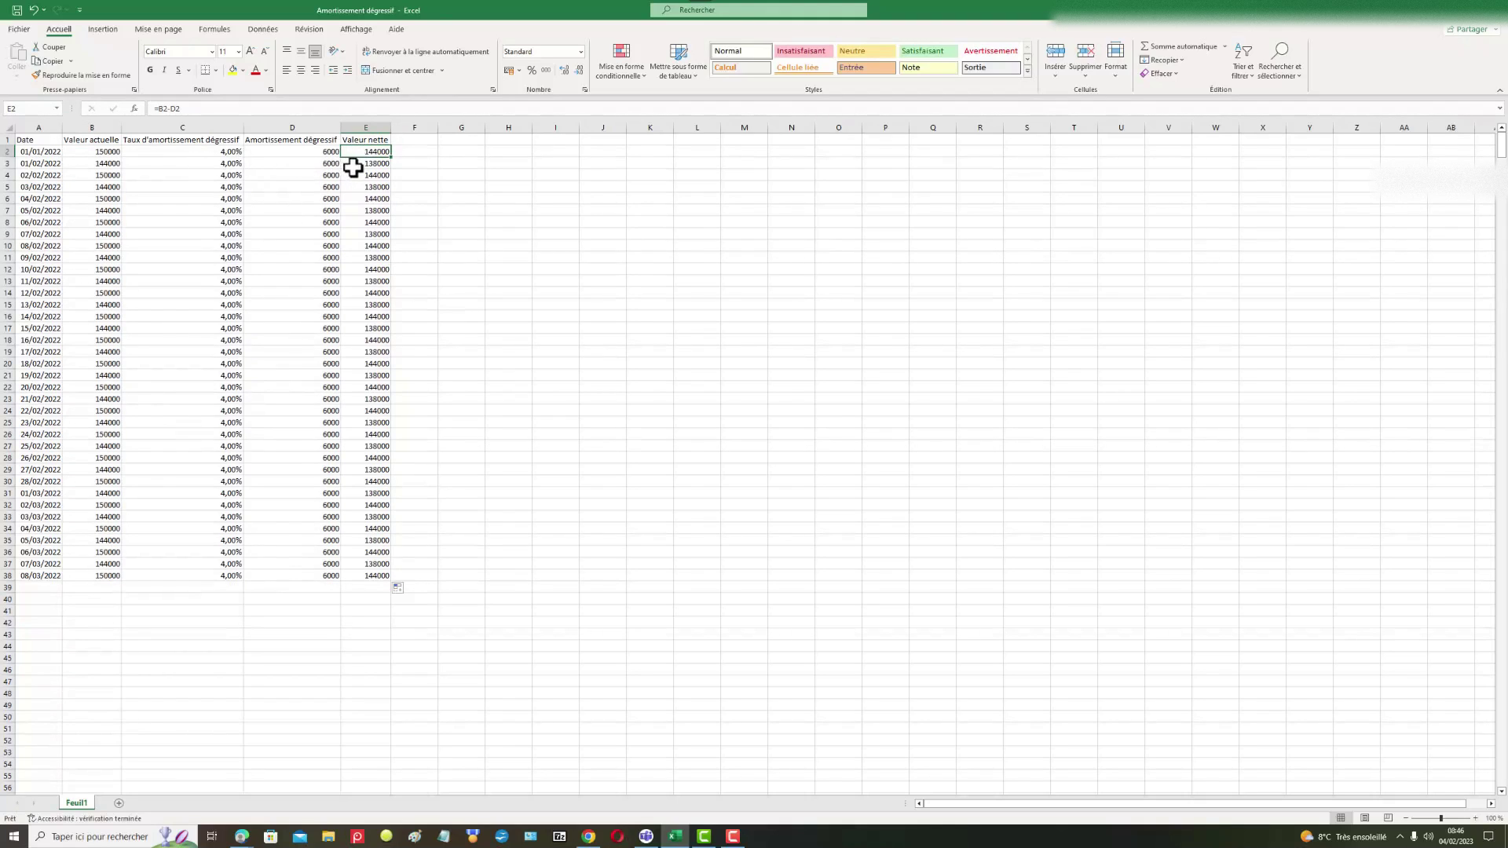
# - Clear the Valeur nette cells E3:E38 and re-enter the formula =B3-D3 in E3
pyautogui.moveTo(364, 165); pyautogui.dragTo(375, 572)
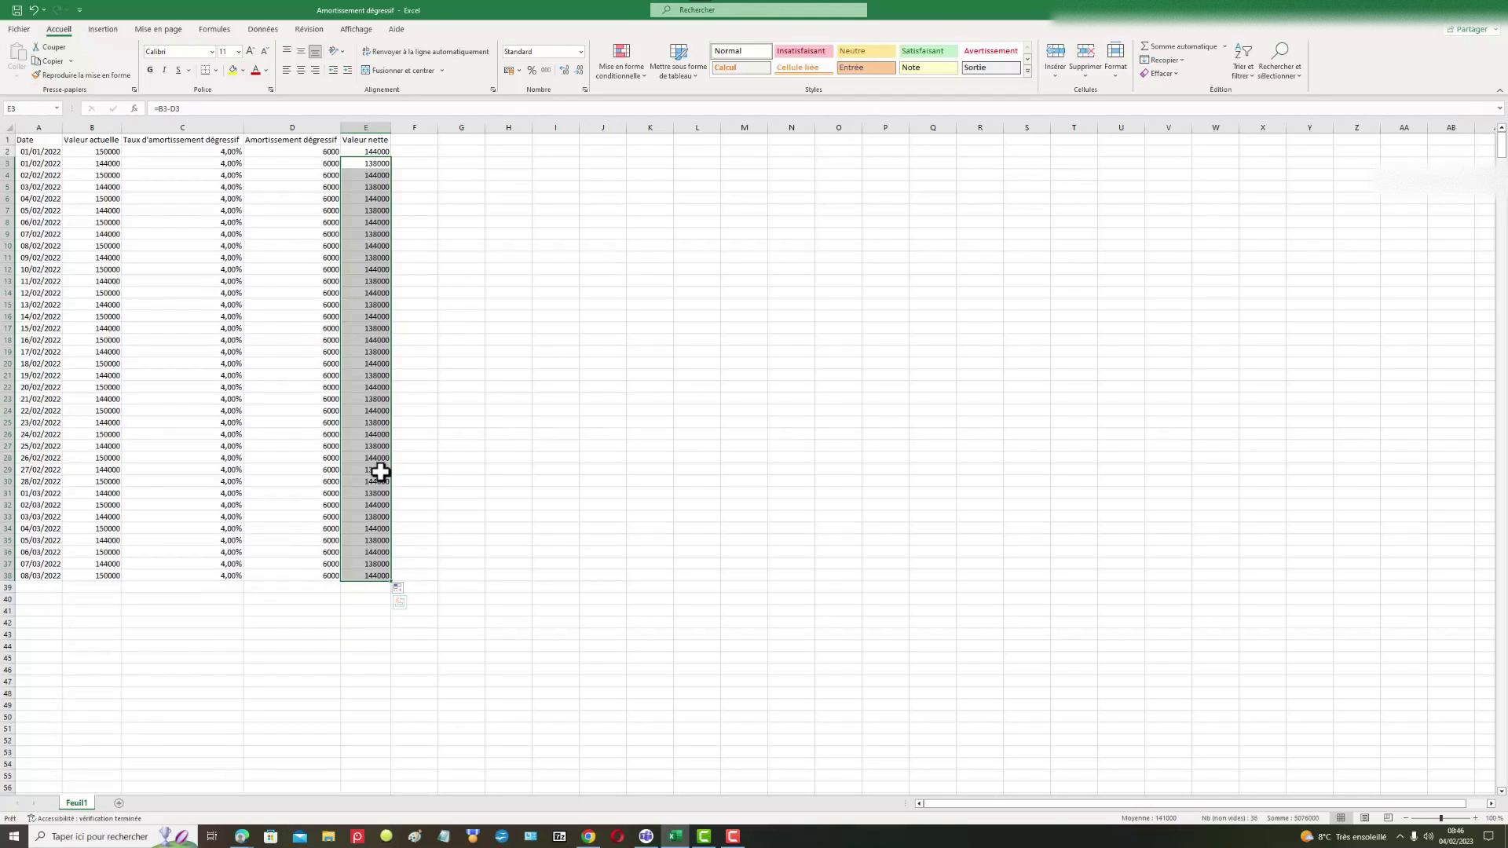
pyautogui.press('Delete')
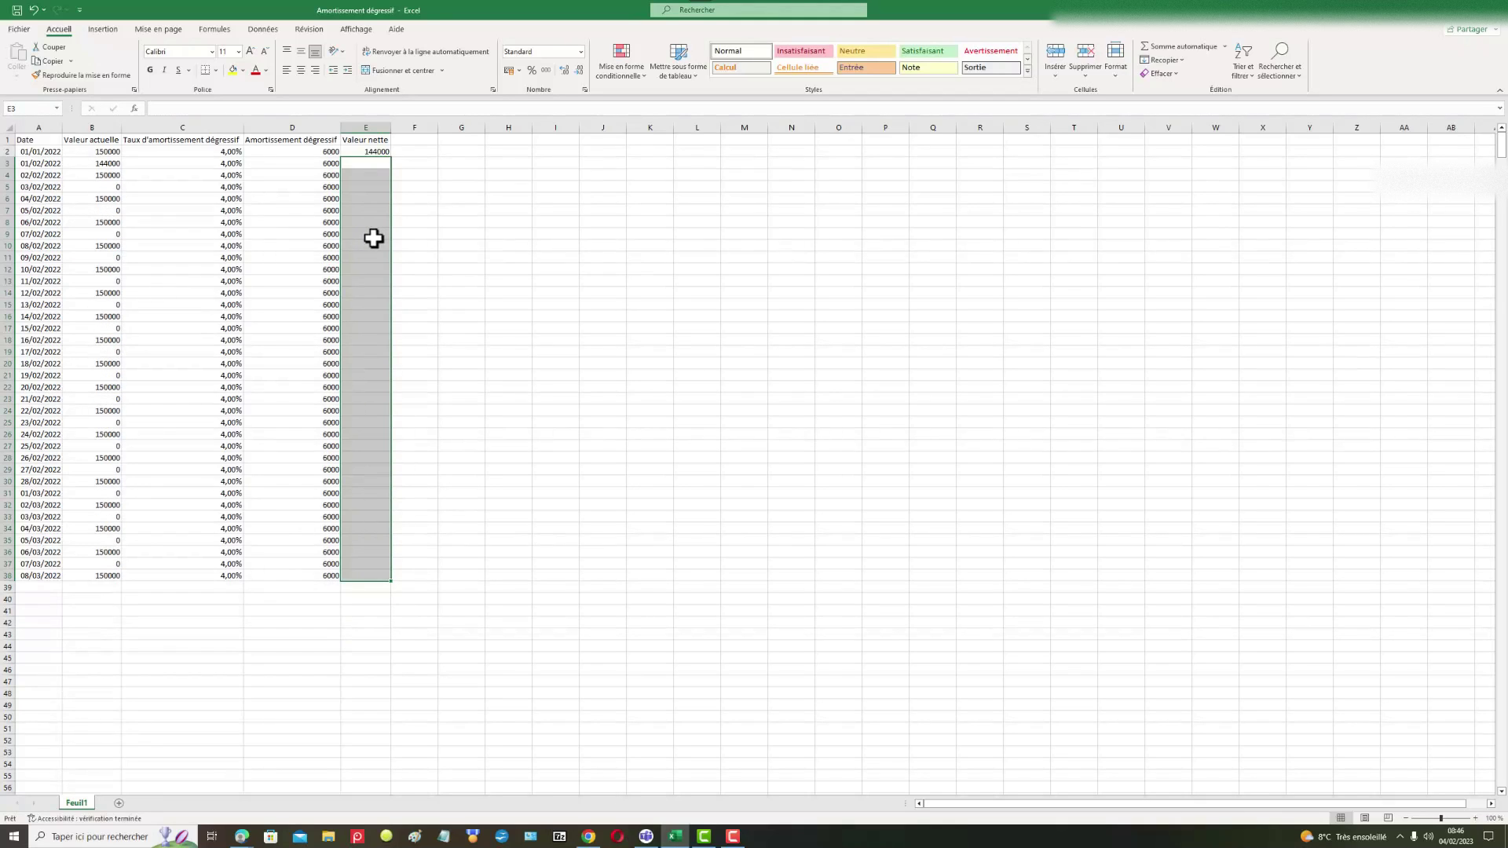
pyautogui.click(104, 164)
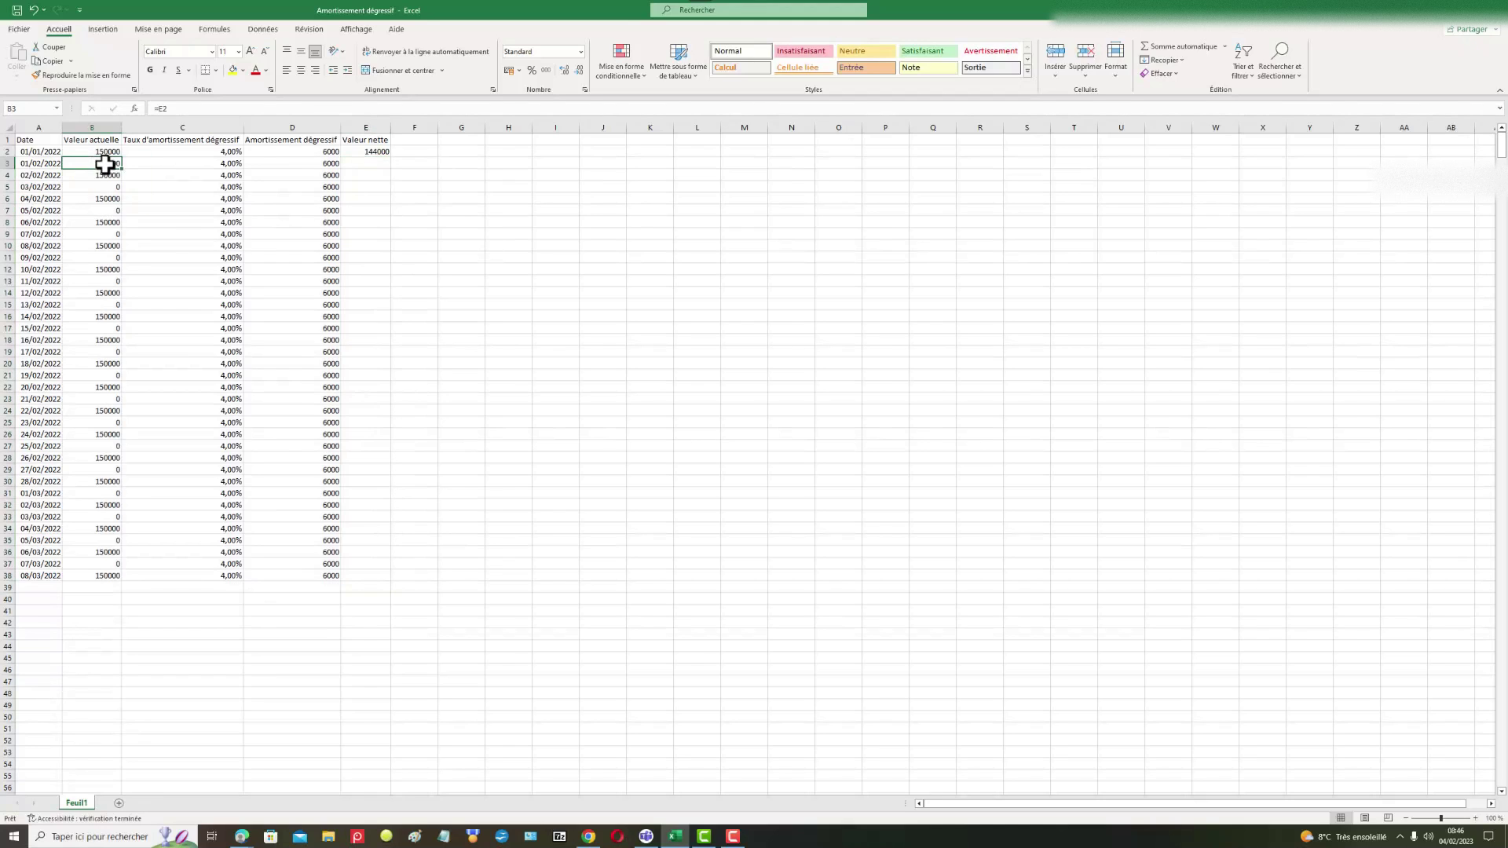
pyautogui.click(355, 162)
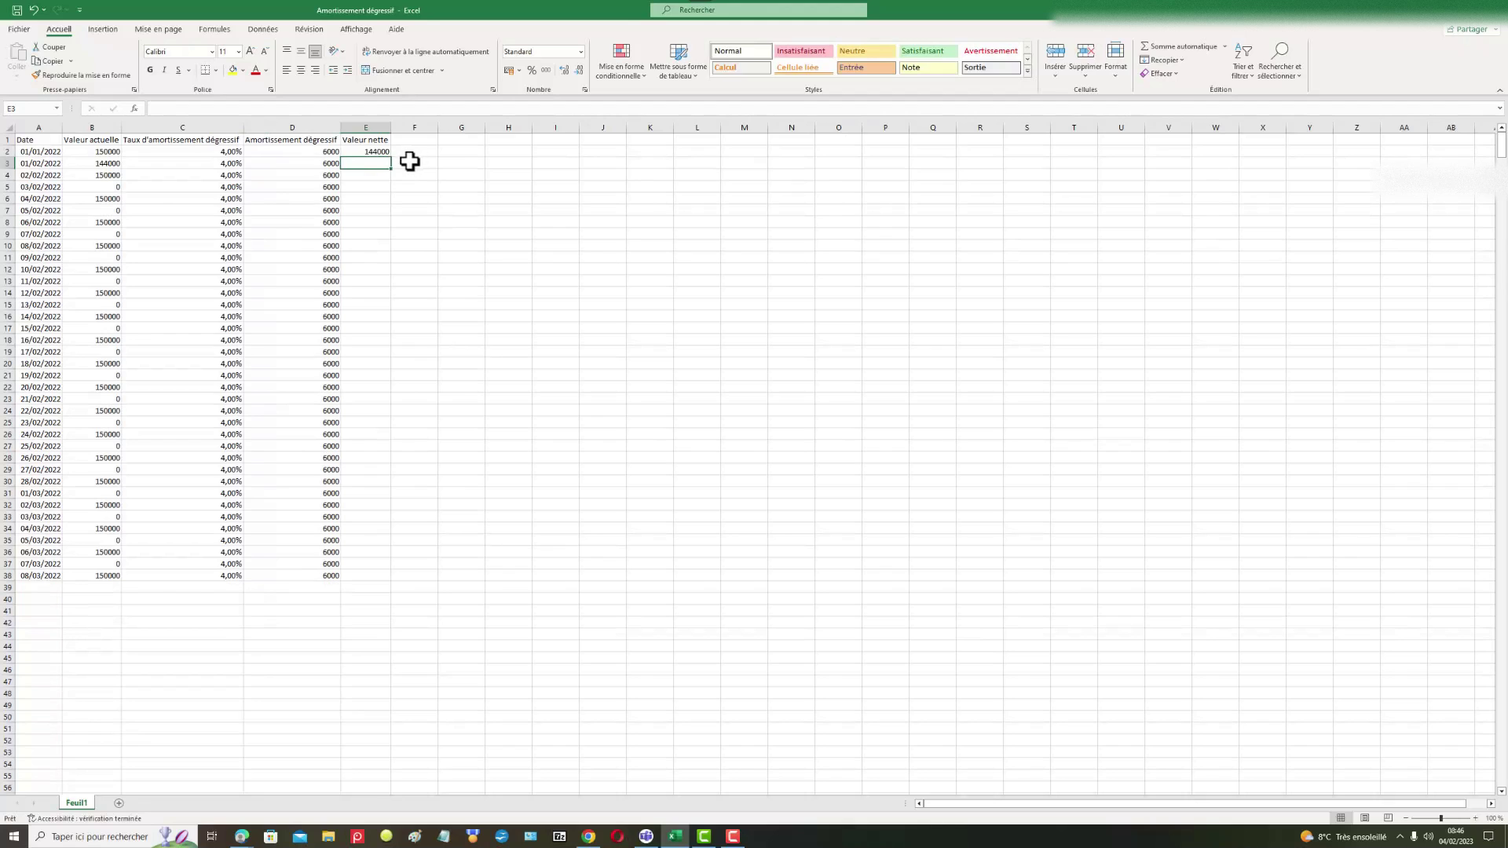
pyautogui.write('=B3-D3')
# - Clear the Valeur actuelle cells from B4 to B38
pyautogui.click(101, 185)
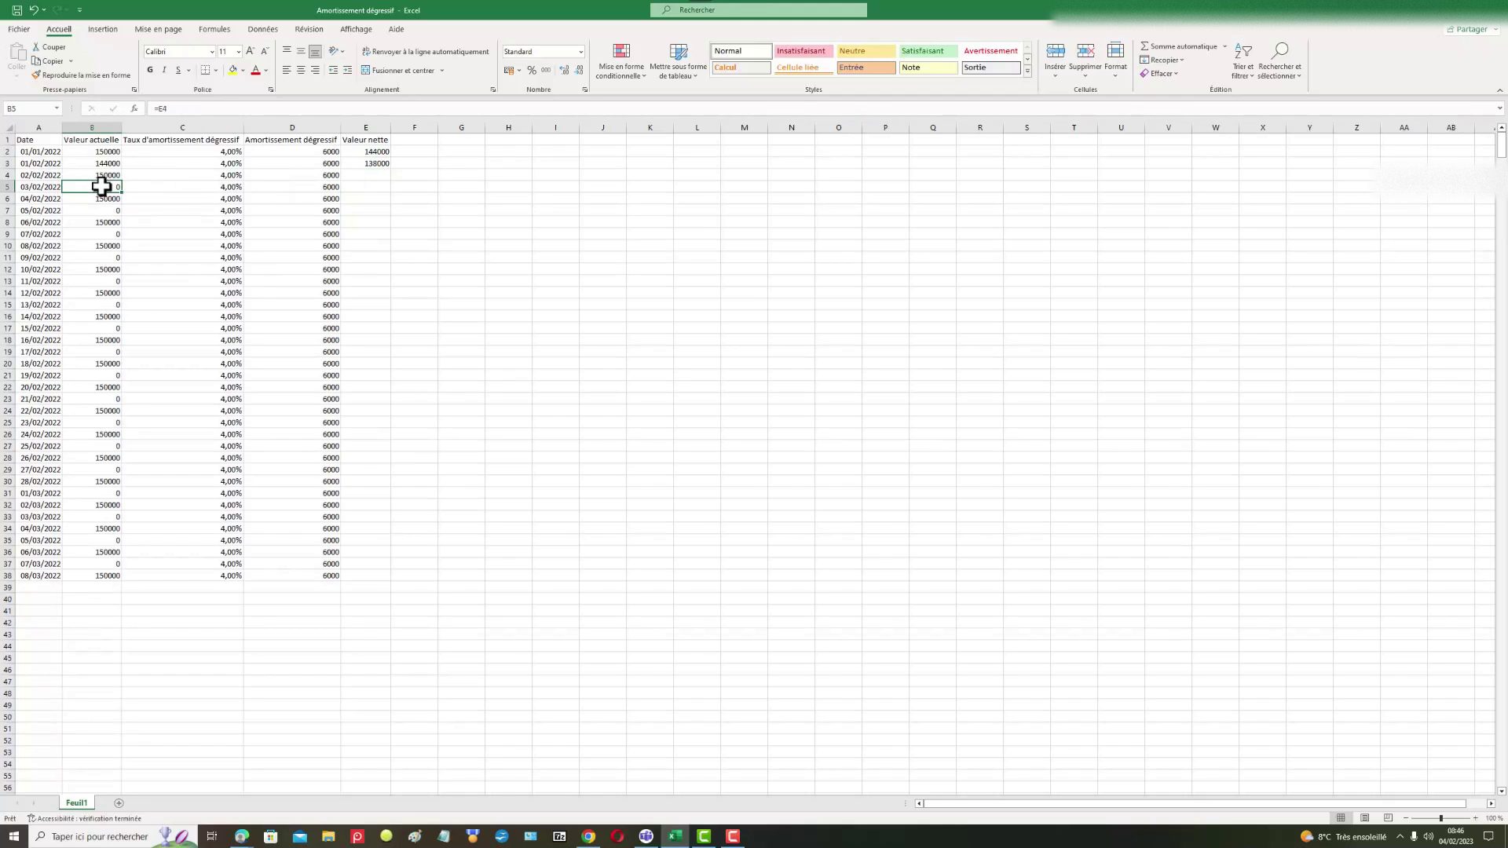
pyautogui.hotkey('ctrl', 'b')
pyautogui.click(112, 174)
pyautogui.moveTo(113, 175); pyautogui.dragTo(99, 573)
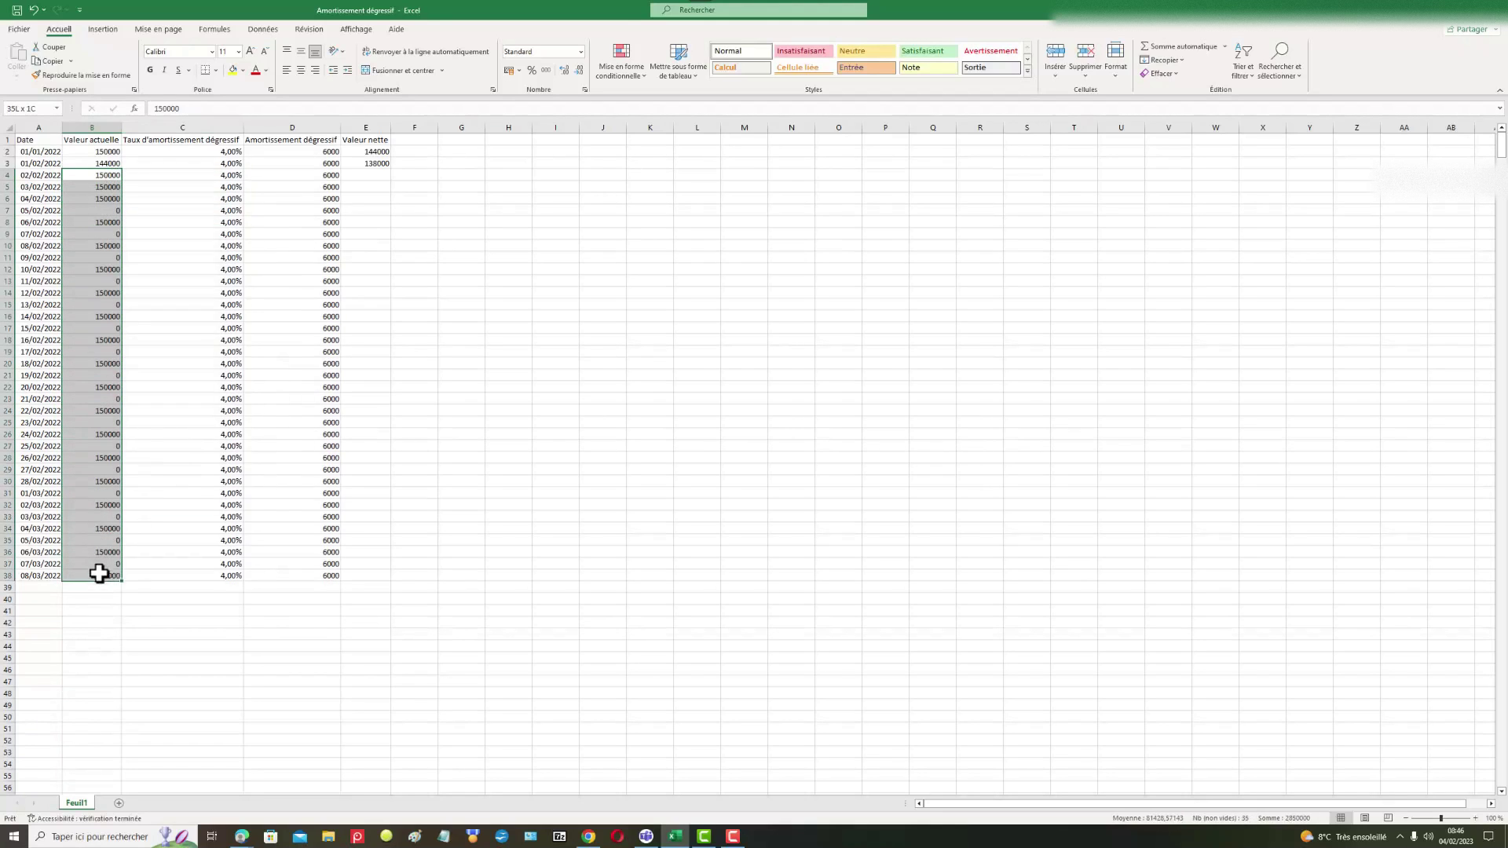
pyautogui.press('Delete')
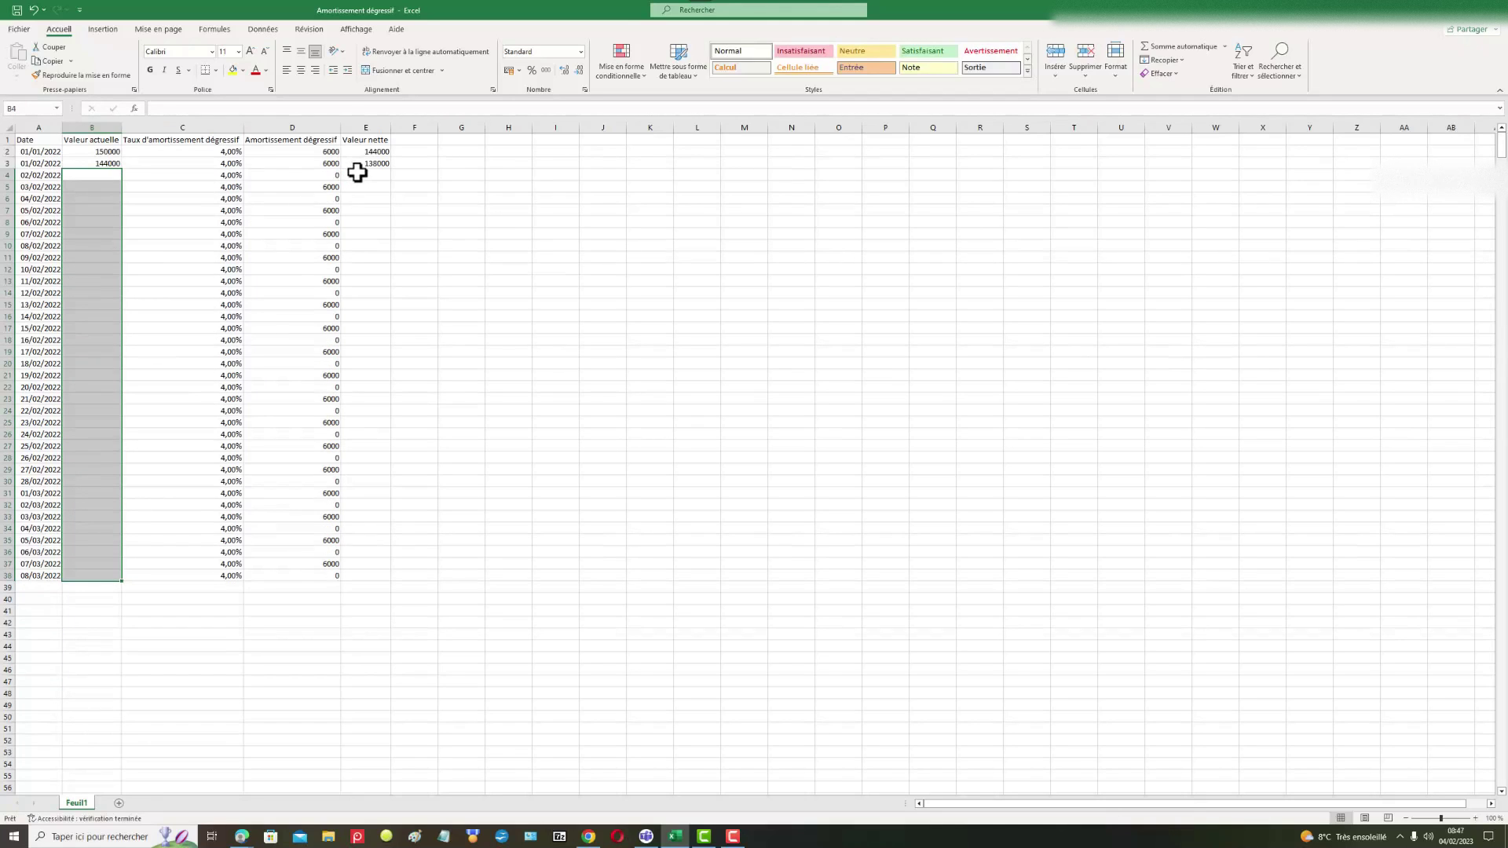
# - Enter =E3 as the Valeur actuelle in B4 and fill the formula down to B38
pyautogui.moveTo(111, 175); pyautogui.dragTo(102, 222)
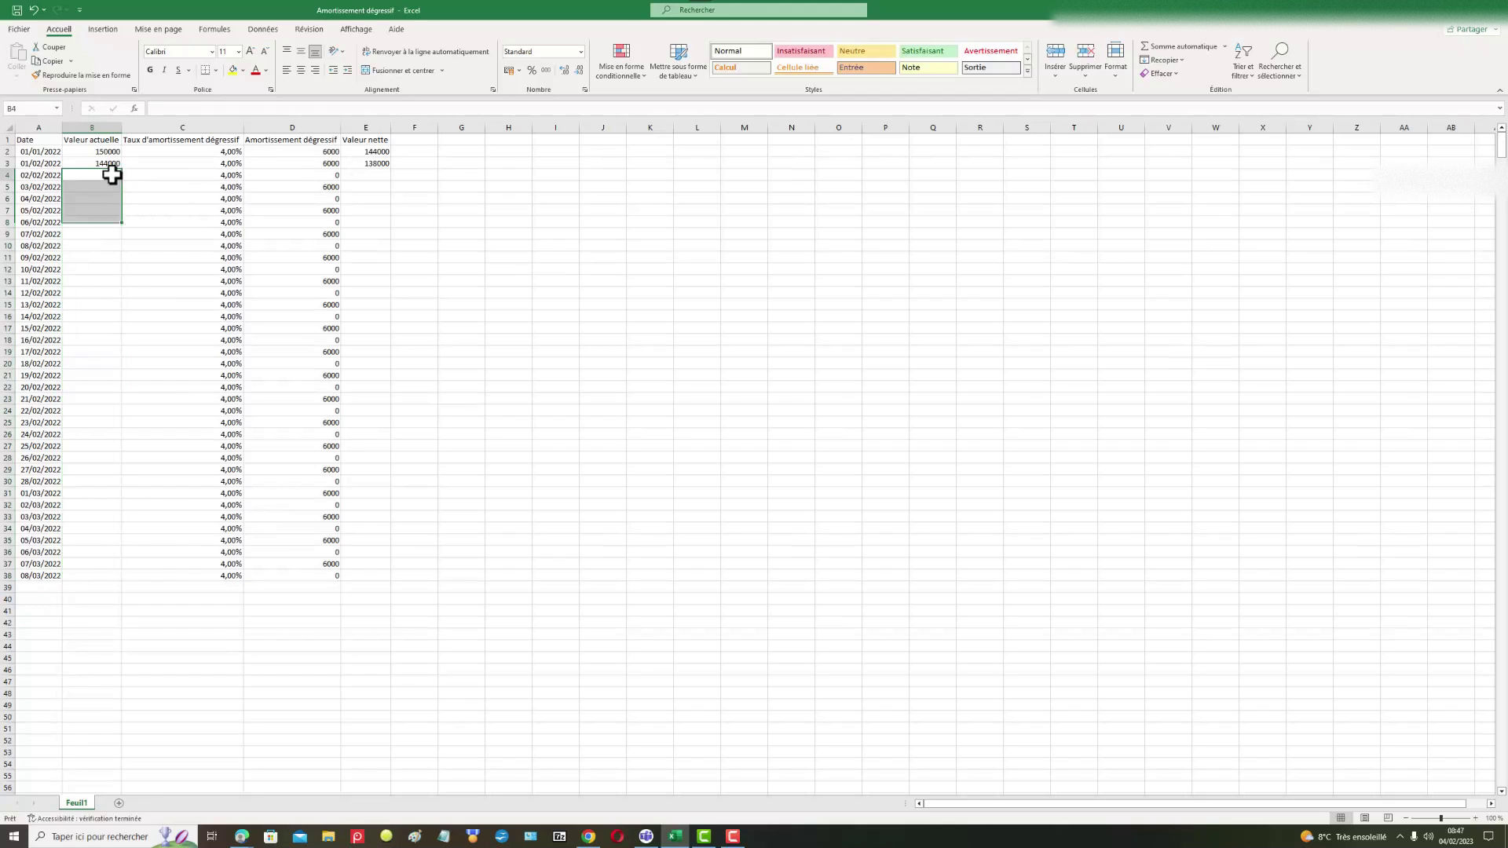
pyautogui.click(112, 174)
pyautogui.write('=E3')
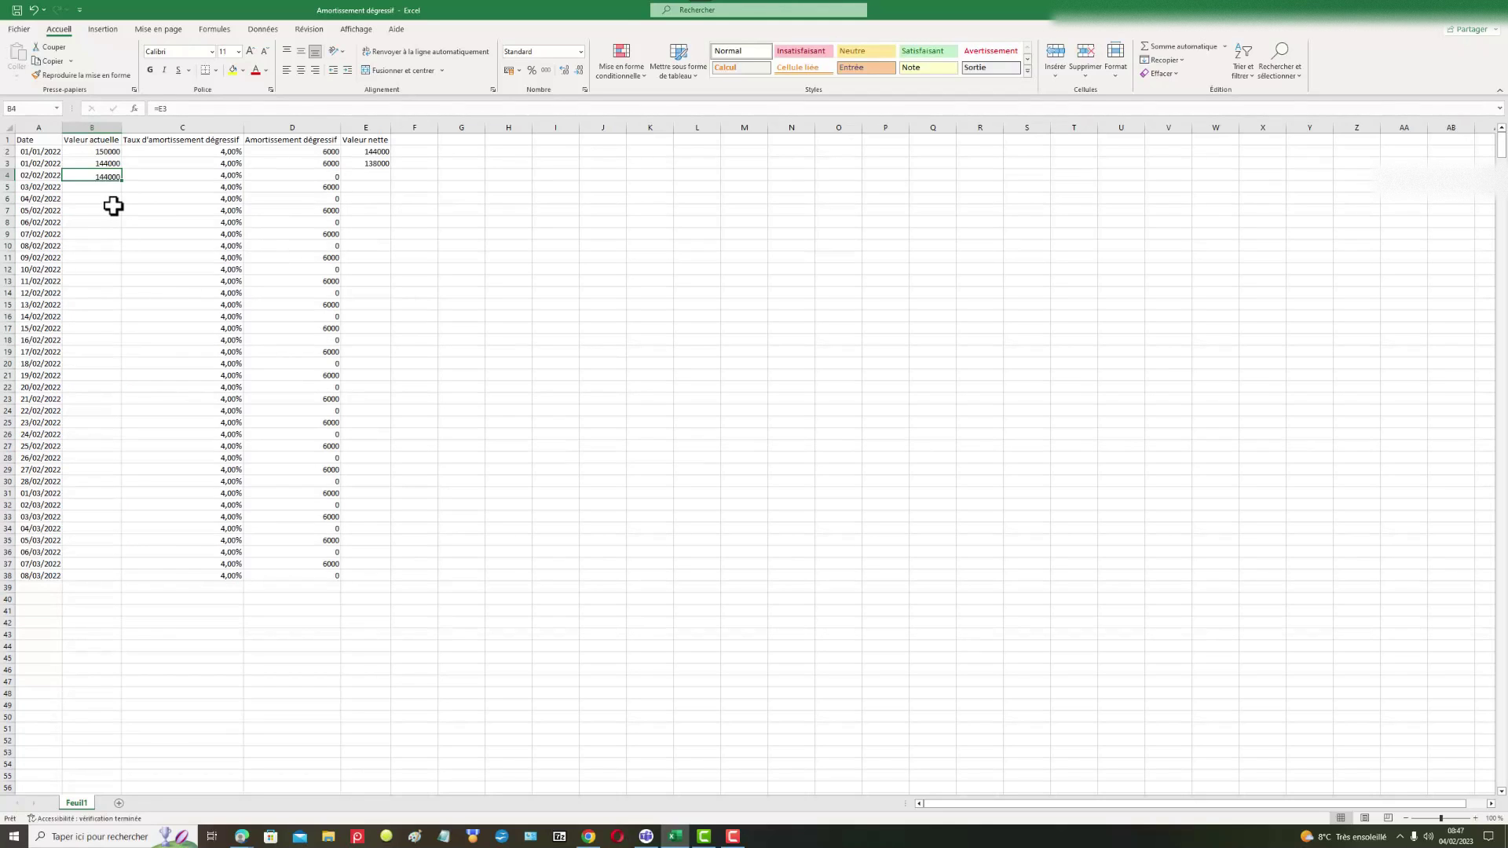
pyautogui.hotkey('ctrl', 'Return')
pyautogui.moveTo(124, 183); pyautogui.dragTo(114, 587)
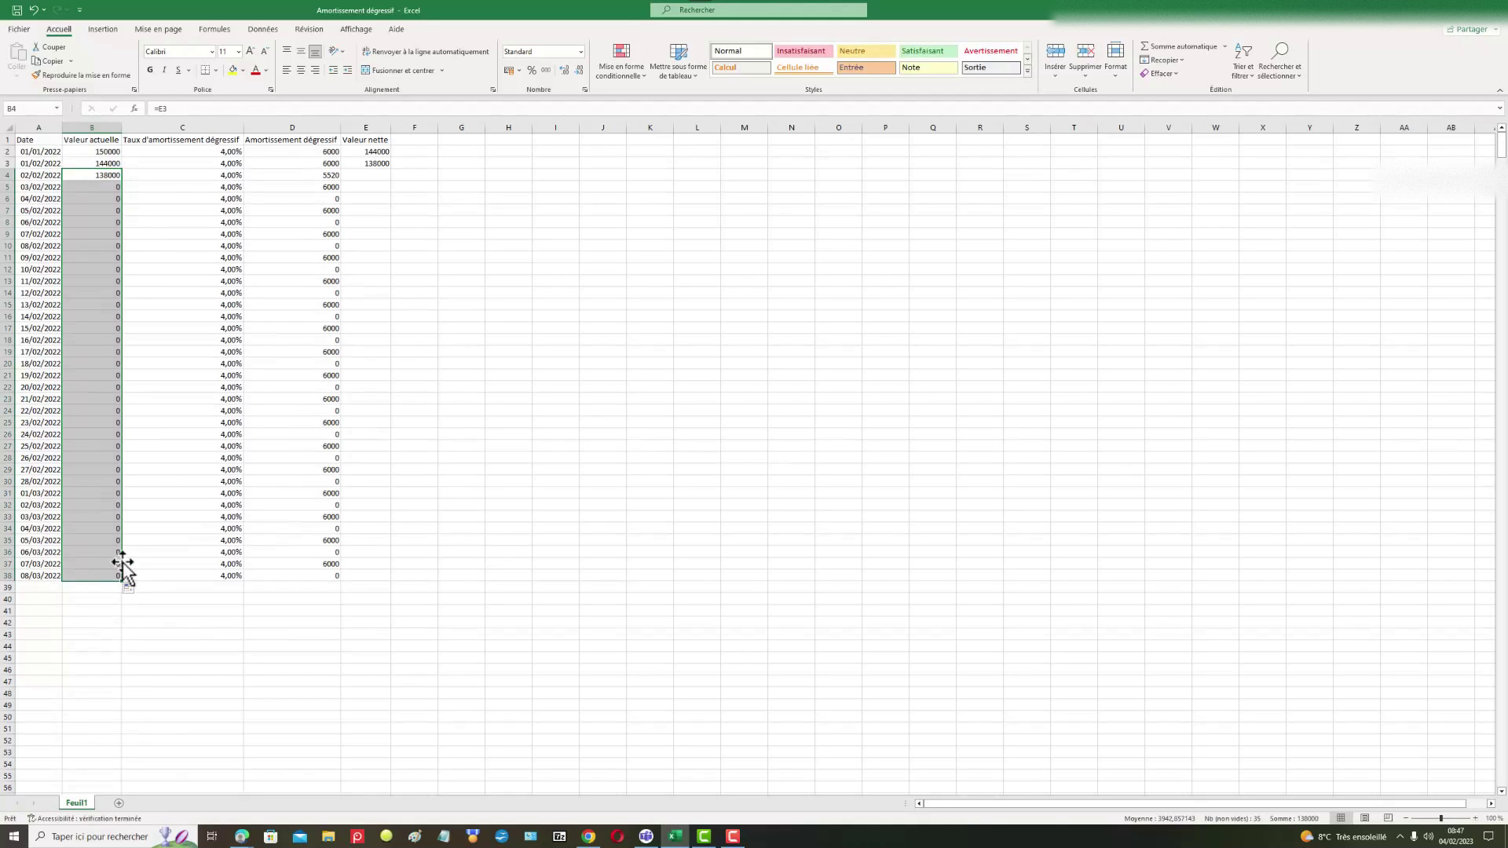
# - Copy the Valeur nette formula from E3 down one row at a time through E12
pyautogui.click(370, 173)
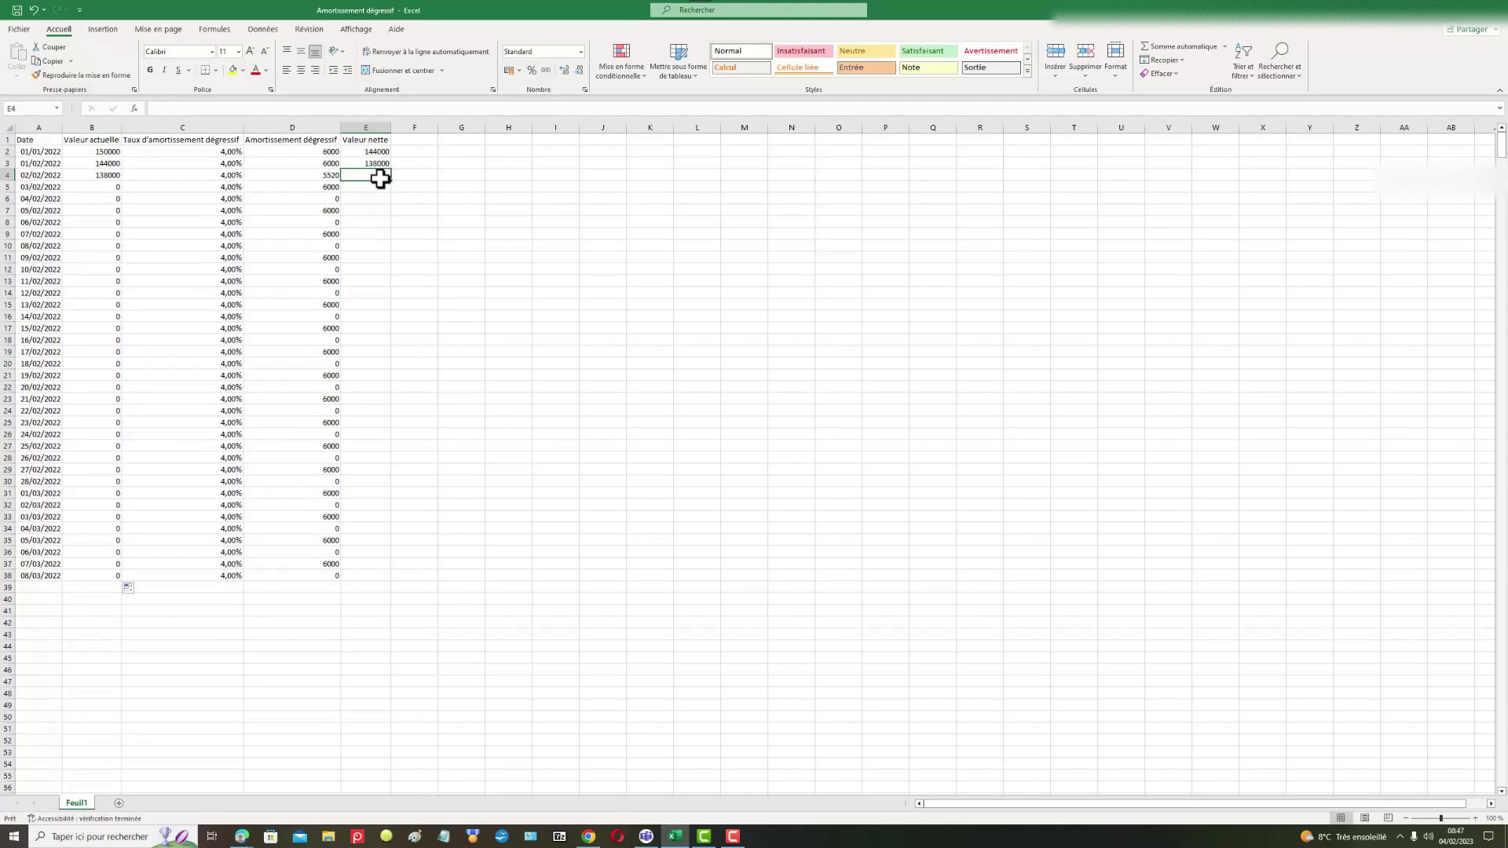
pyautogui.hotkey('ctrl', 'd')
pyautogui.press('Return')
pyautogui.hotkey('ctrl', 'd')
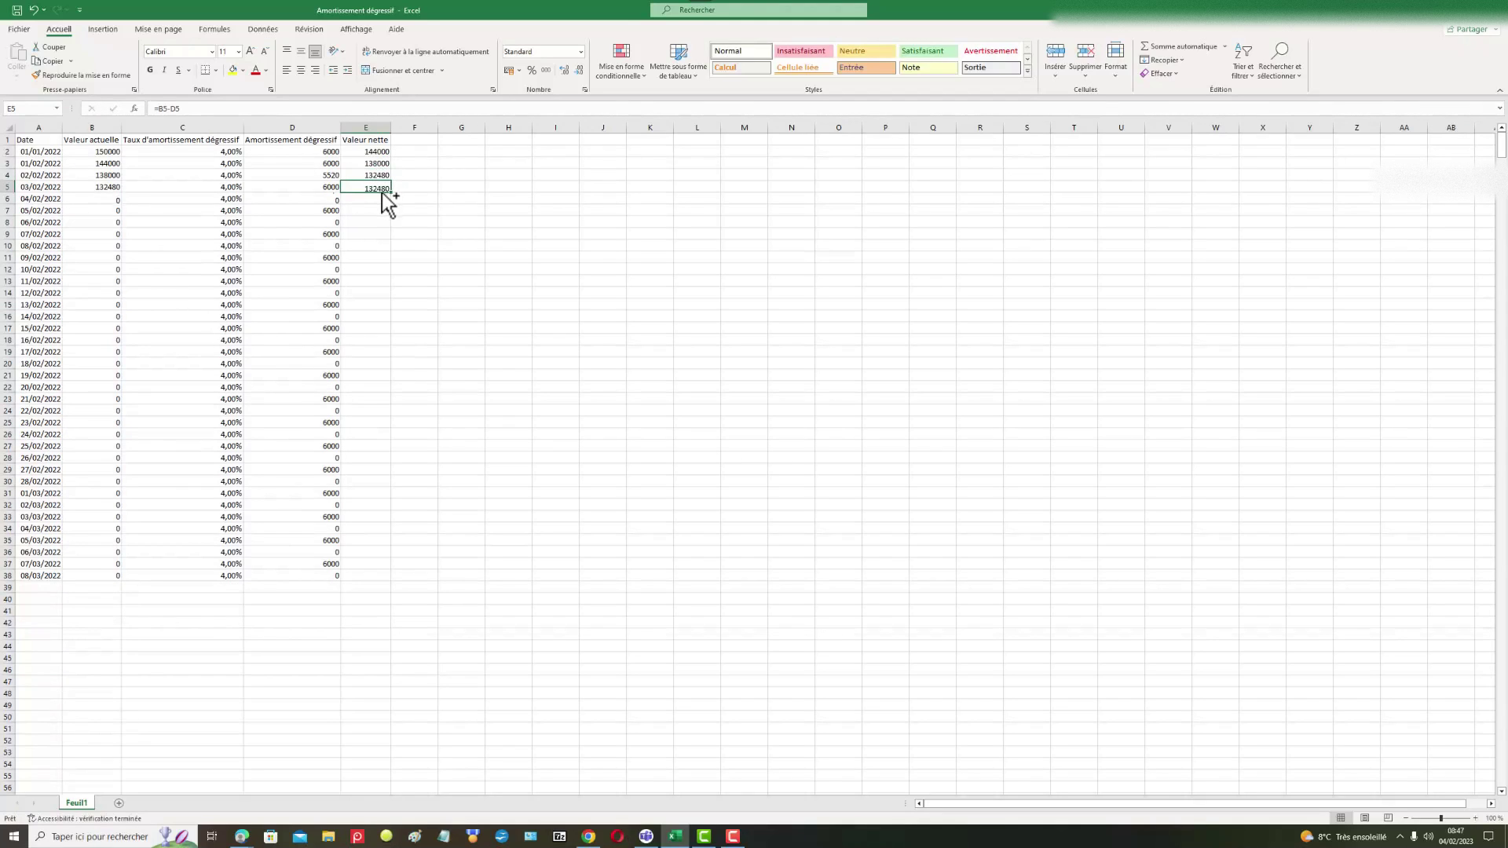
pyautogui.press('Return')
pyautogui.hotkey('ctrl', 'd')
pyautogui.press('Return')
pyautogui.hotkey('ctrl', 'd')
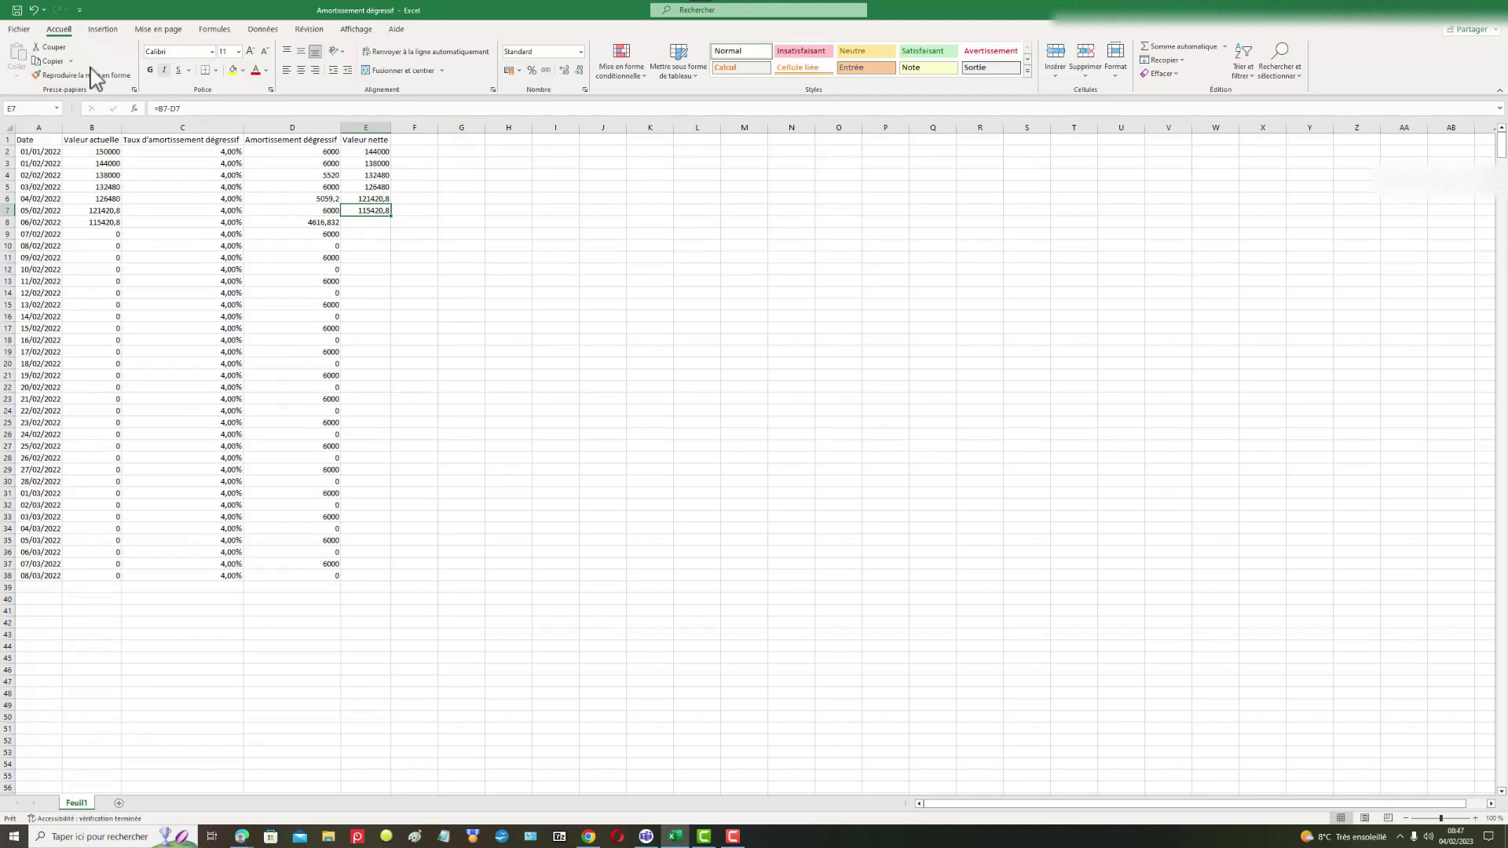
pyautogui.press('Return')
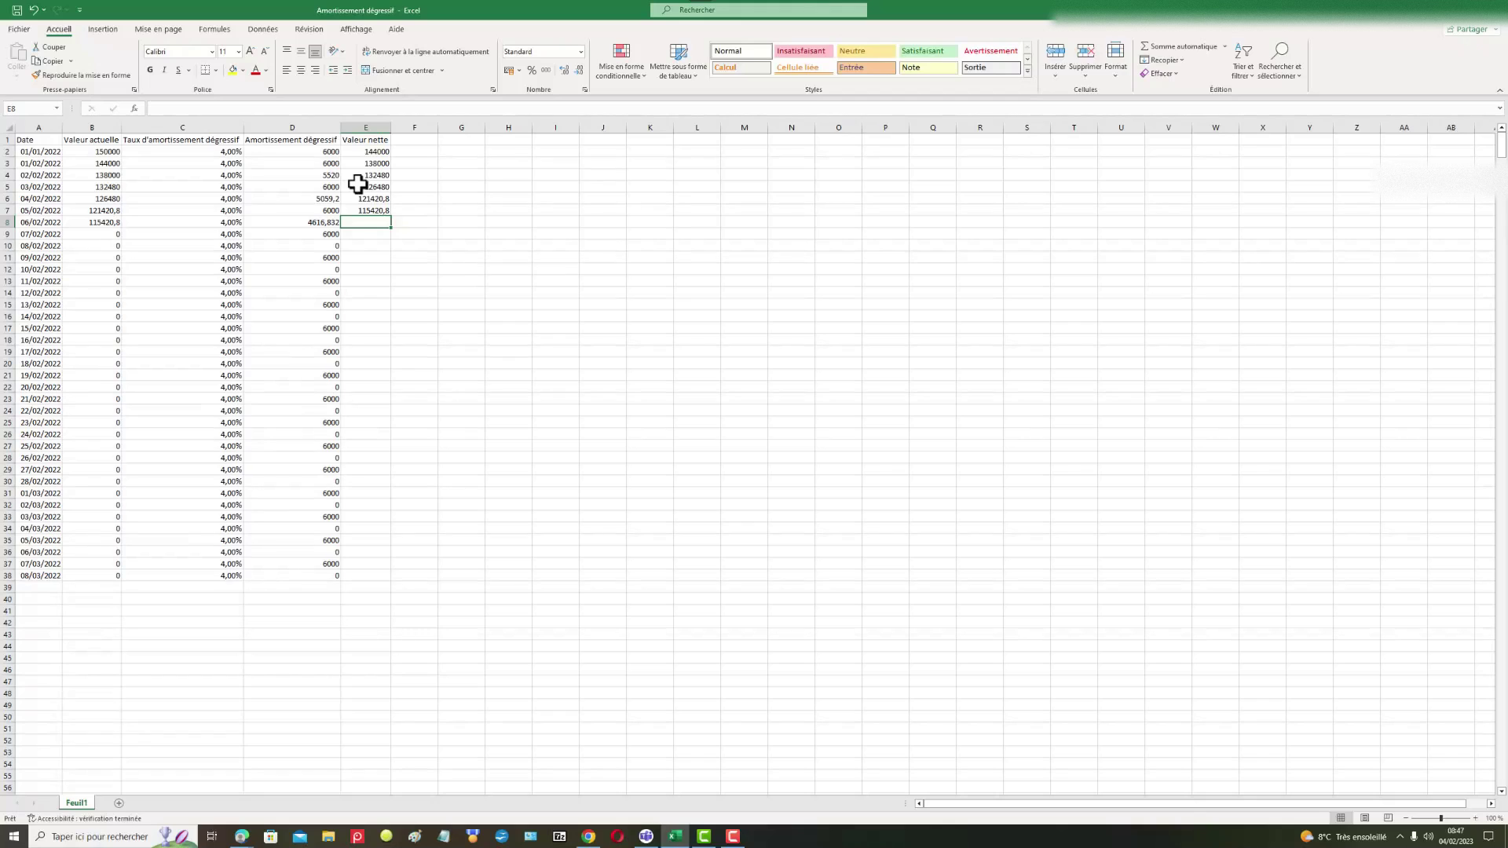
pyautogui.hotkey('ctrl', 'd')
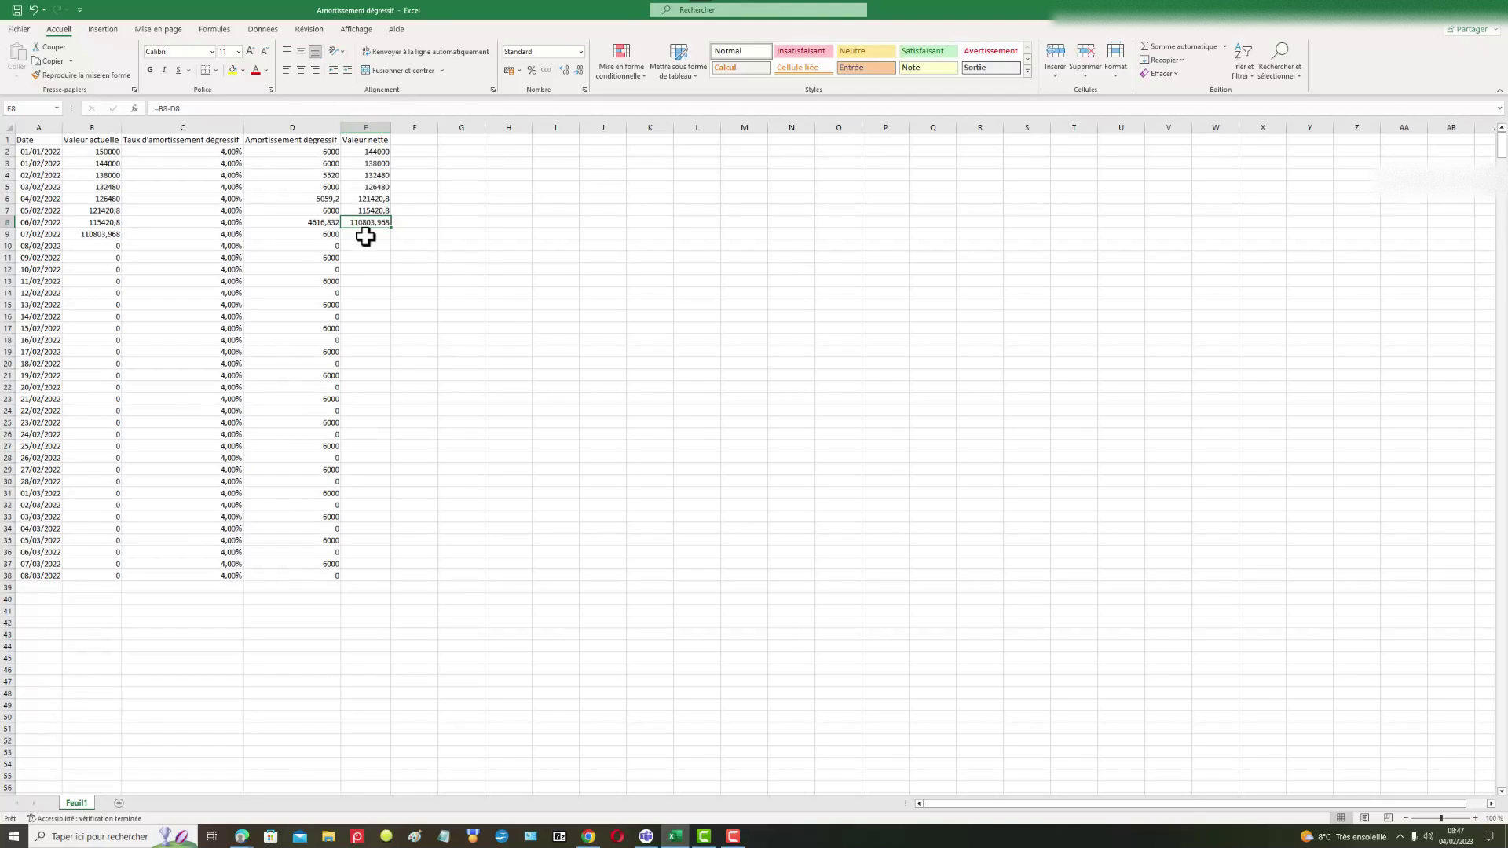
pyautogui.press('Return')
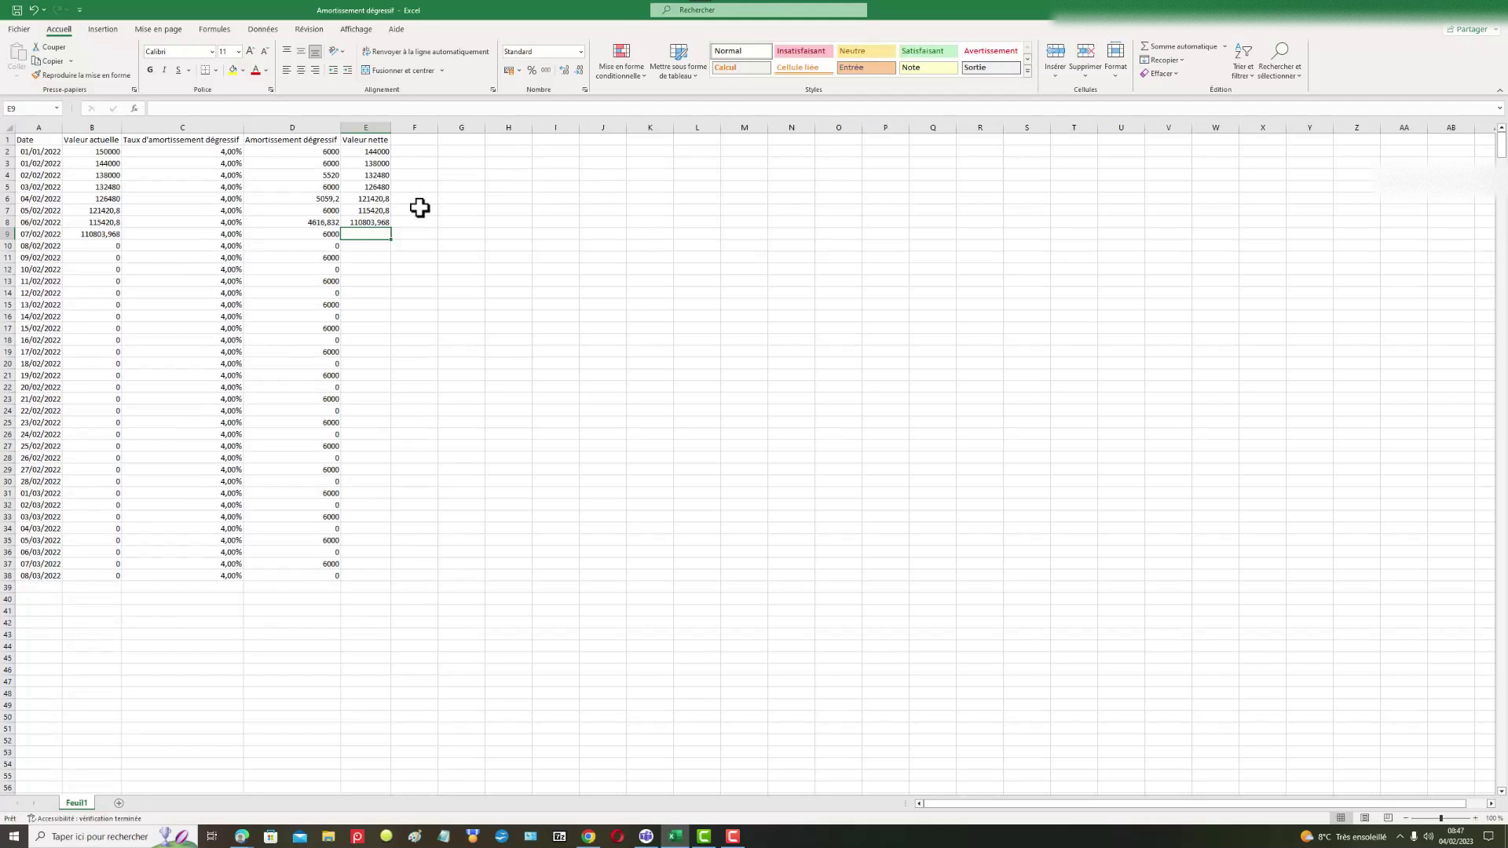
pyautogui.hotkey('ctrl', 'd')
pyautogui.press('Return')
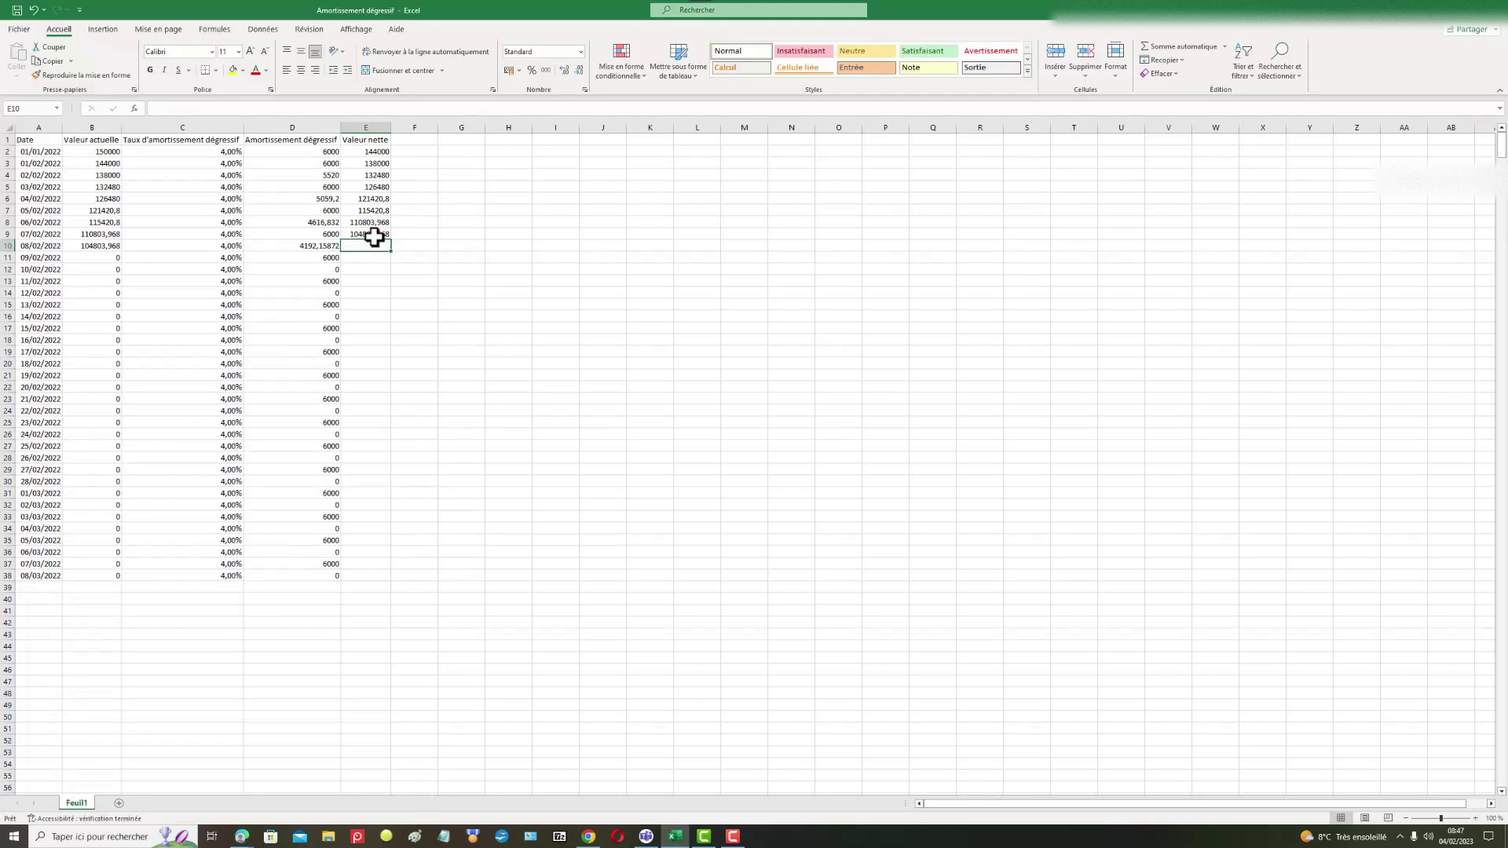
pyautogui.hotkey('ctrl', 'd')
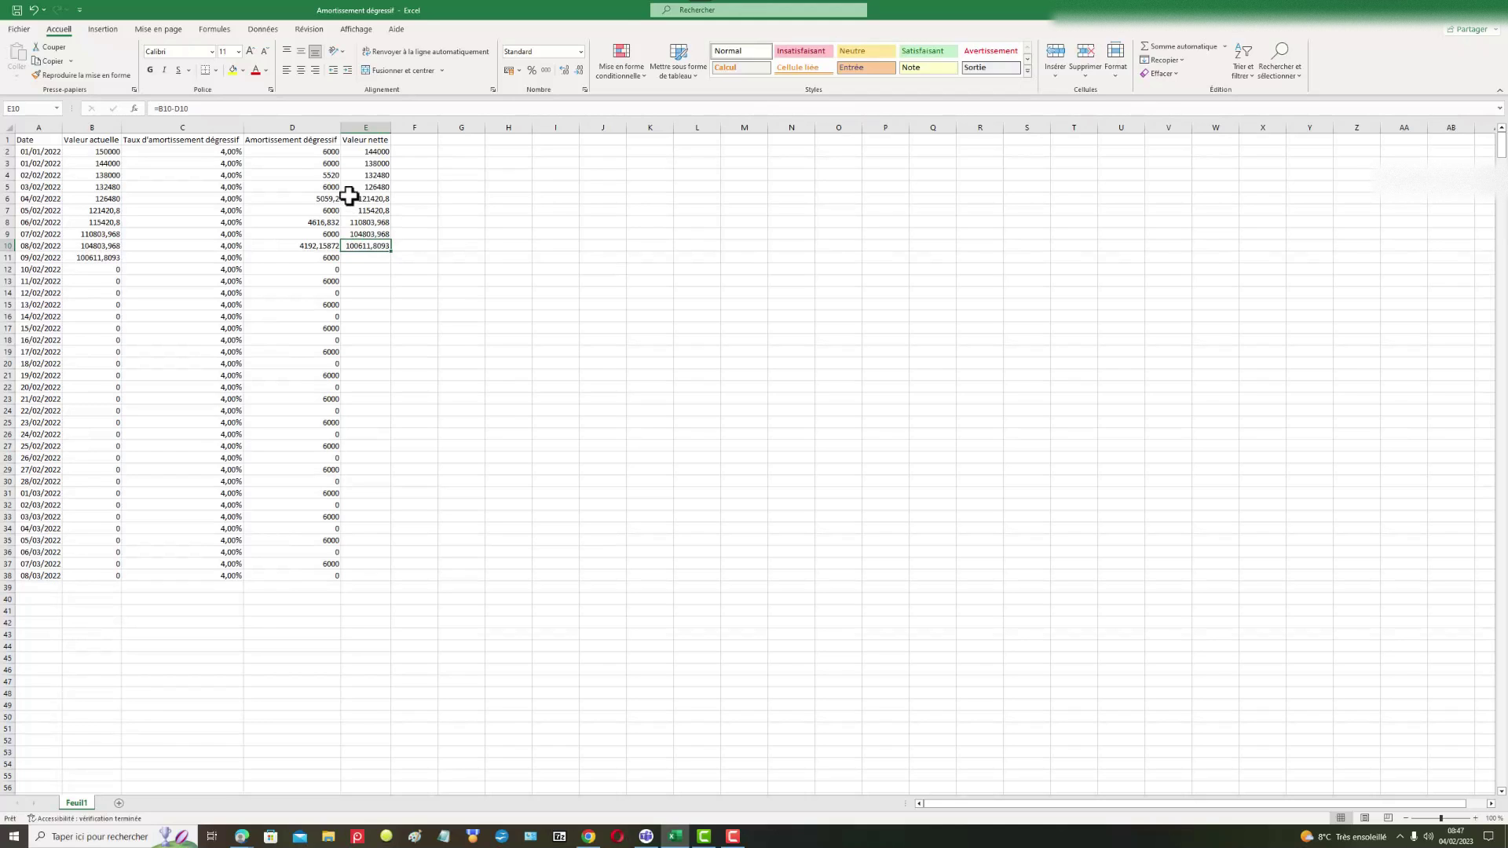
pyautogui.press('Return')
pyautogui.hotkey('ctrl', 'd')
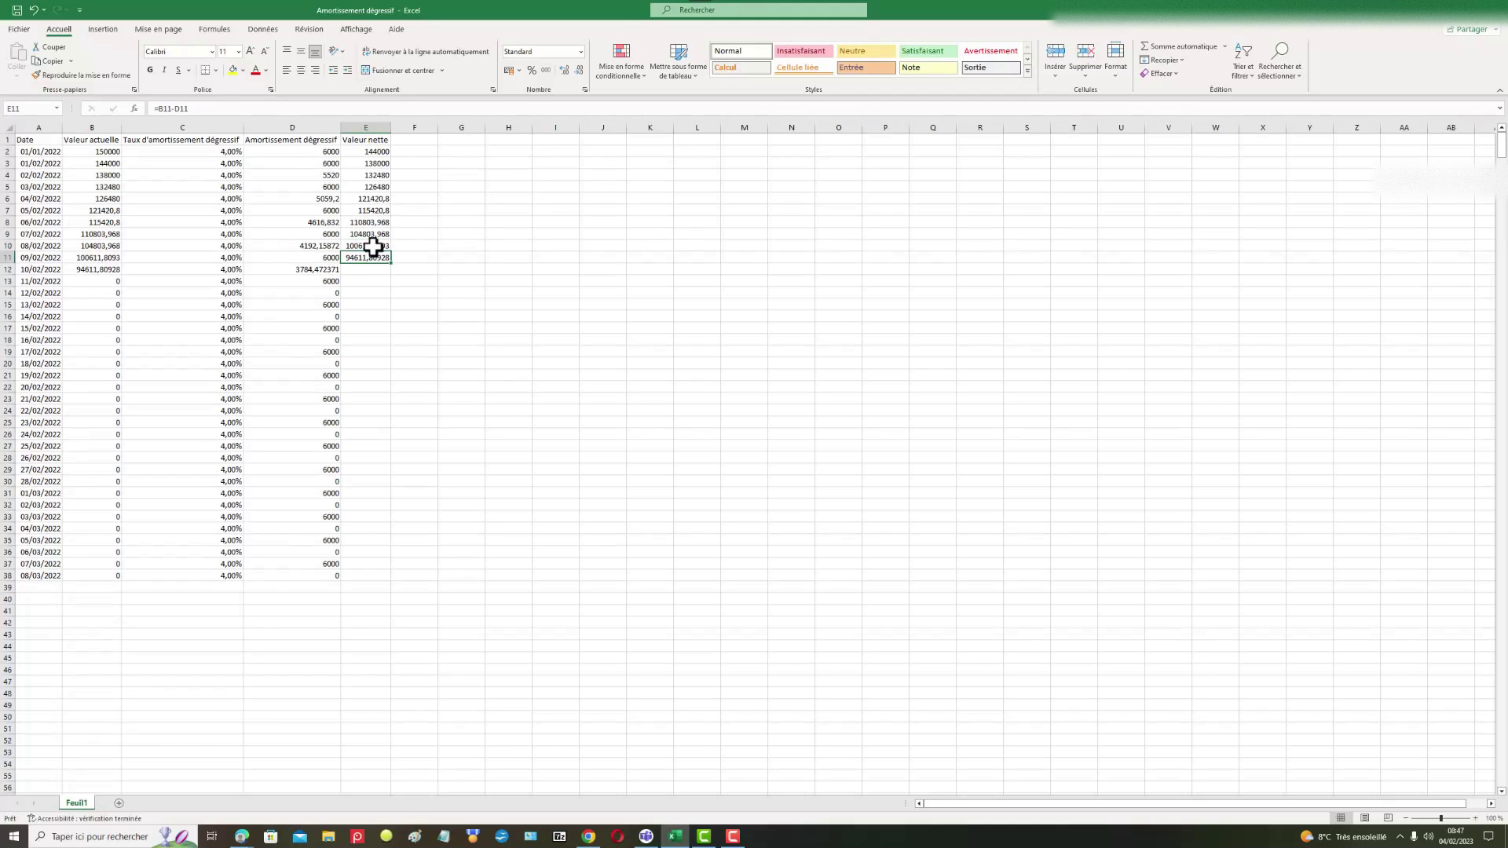
pyautogui.click(359, 267)
pyautogui.hotkey('ctrl', 'd')
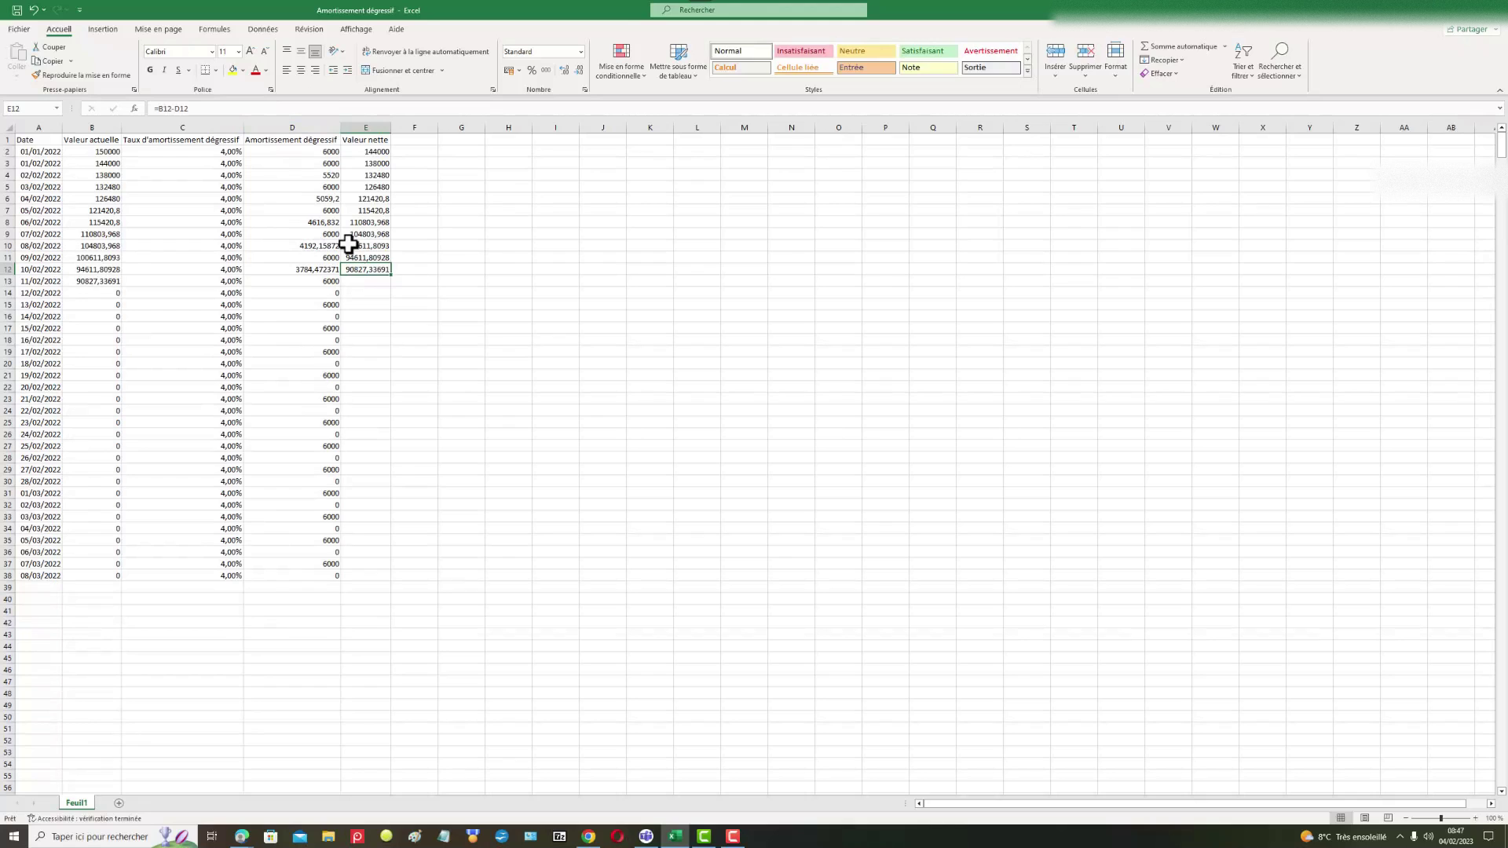
pyautogui.click(367, 281)
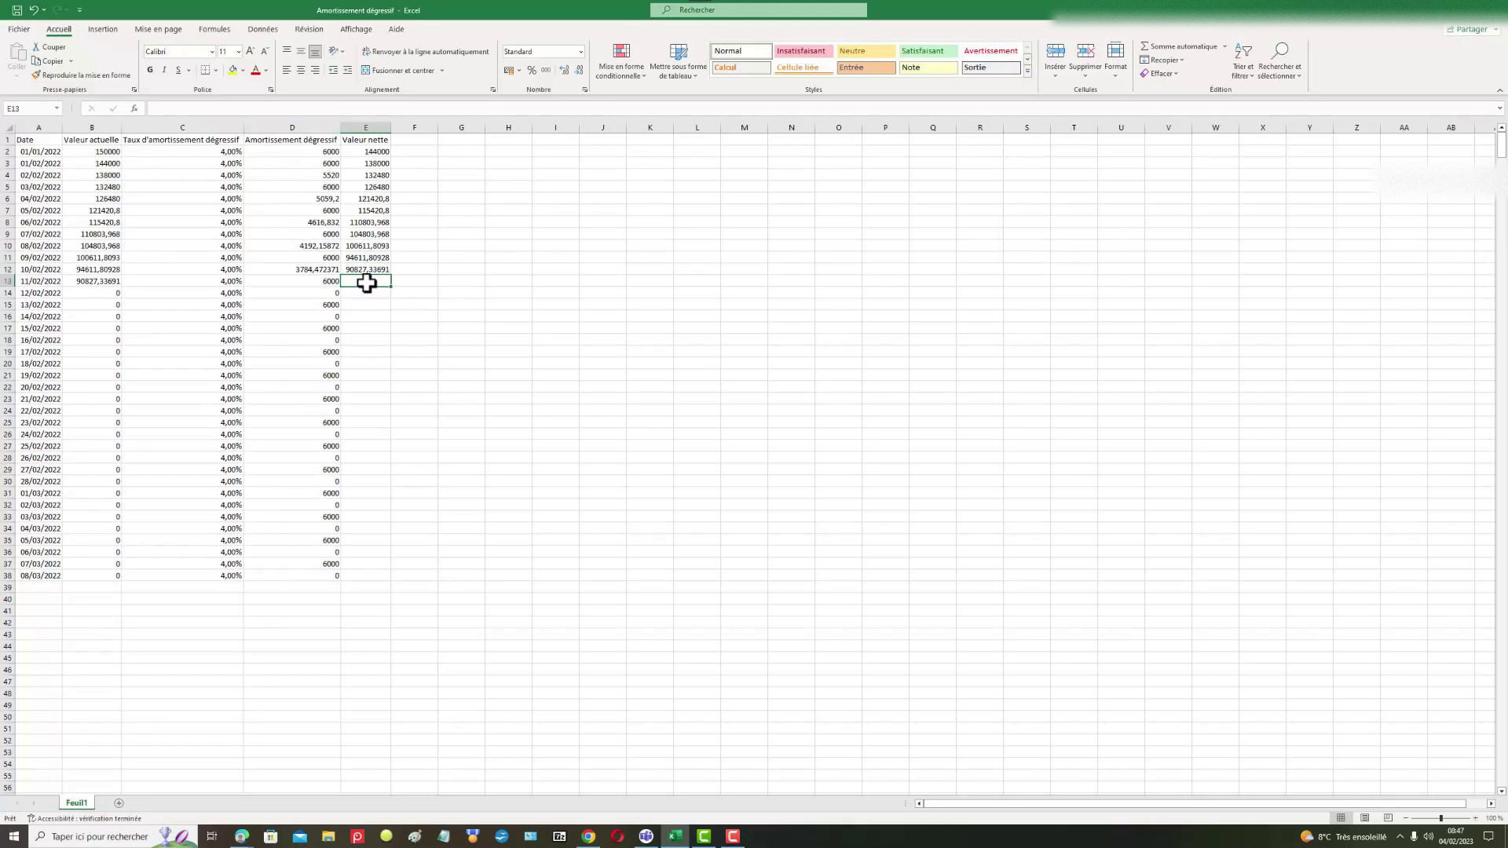
# - Overwrite the Amortissement dégressif formulas in D6 and D8 with 6000
pyautogui.click(325, 198)
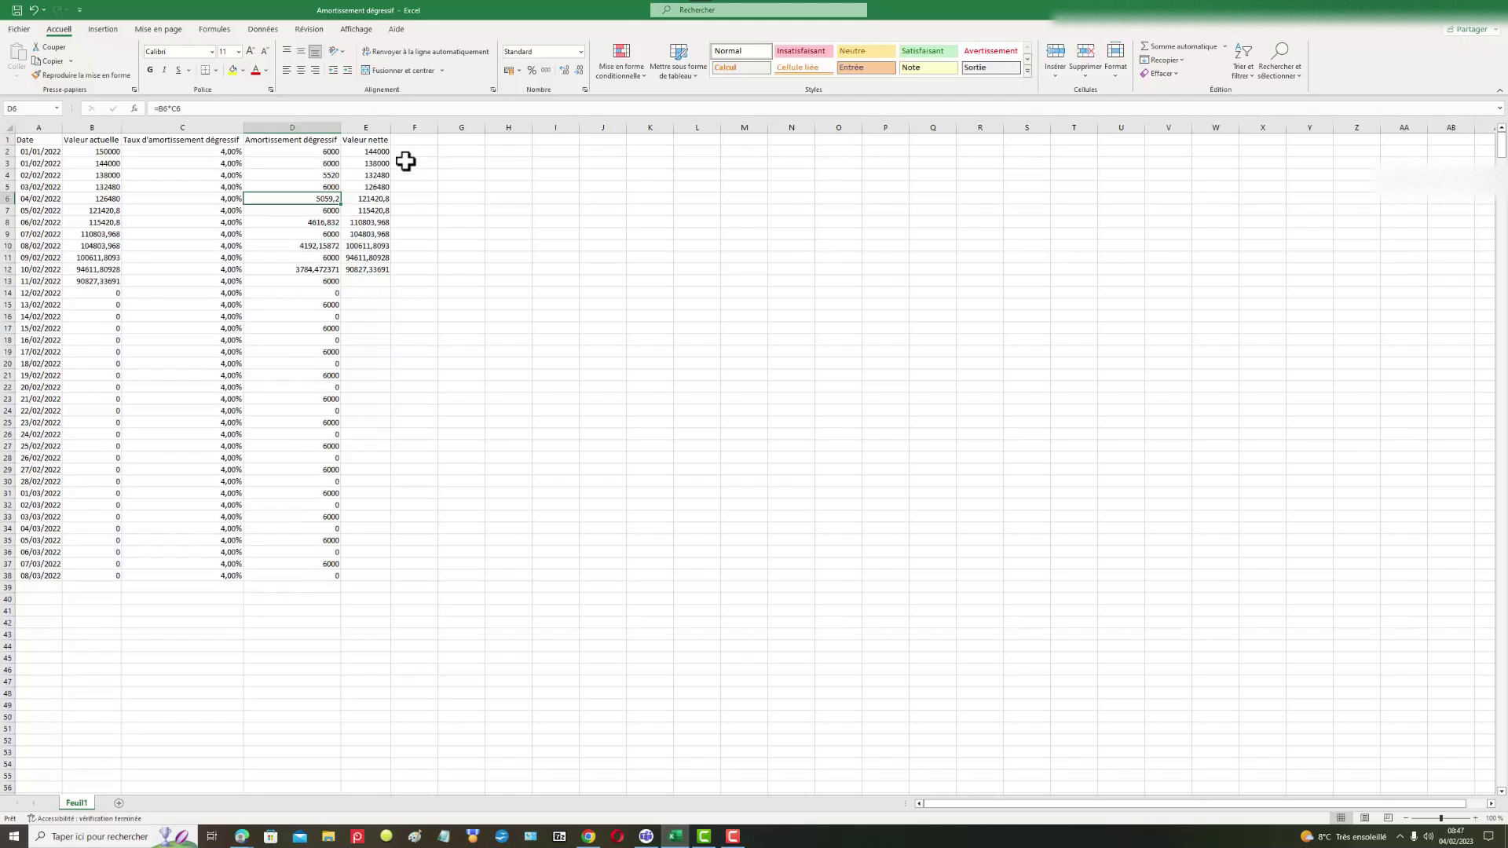
pyautogui.write('60')
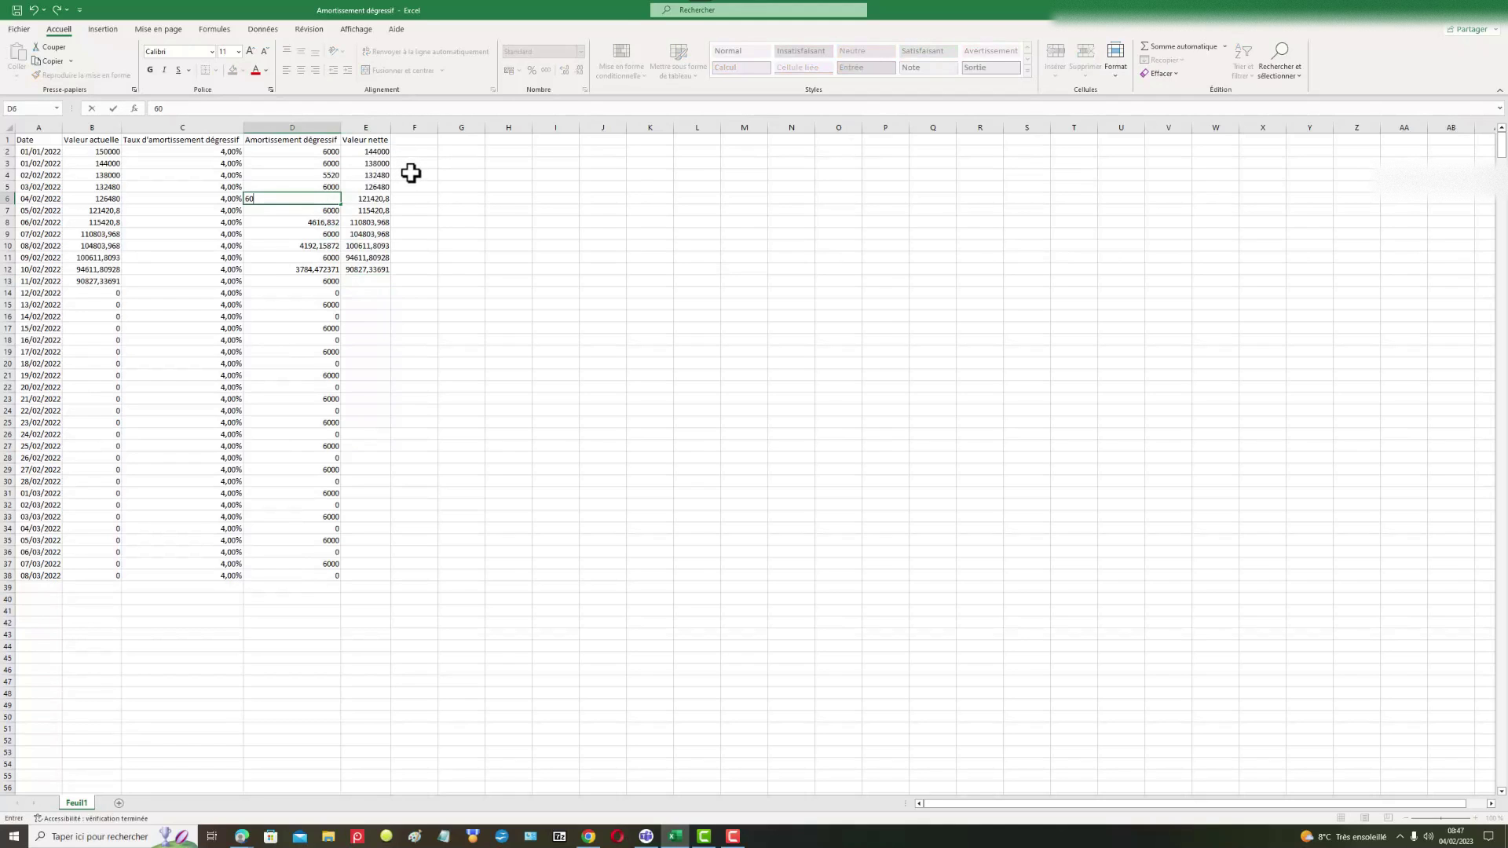
pyautogui.write('00')
pyautogui.click(328, 224)
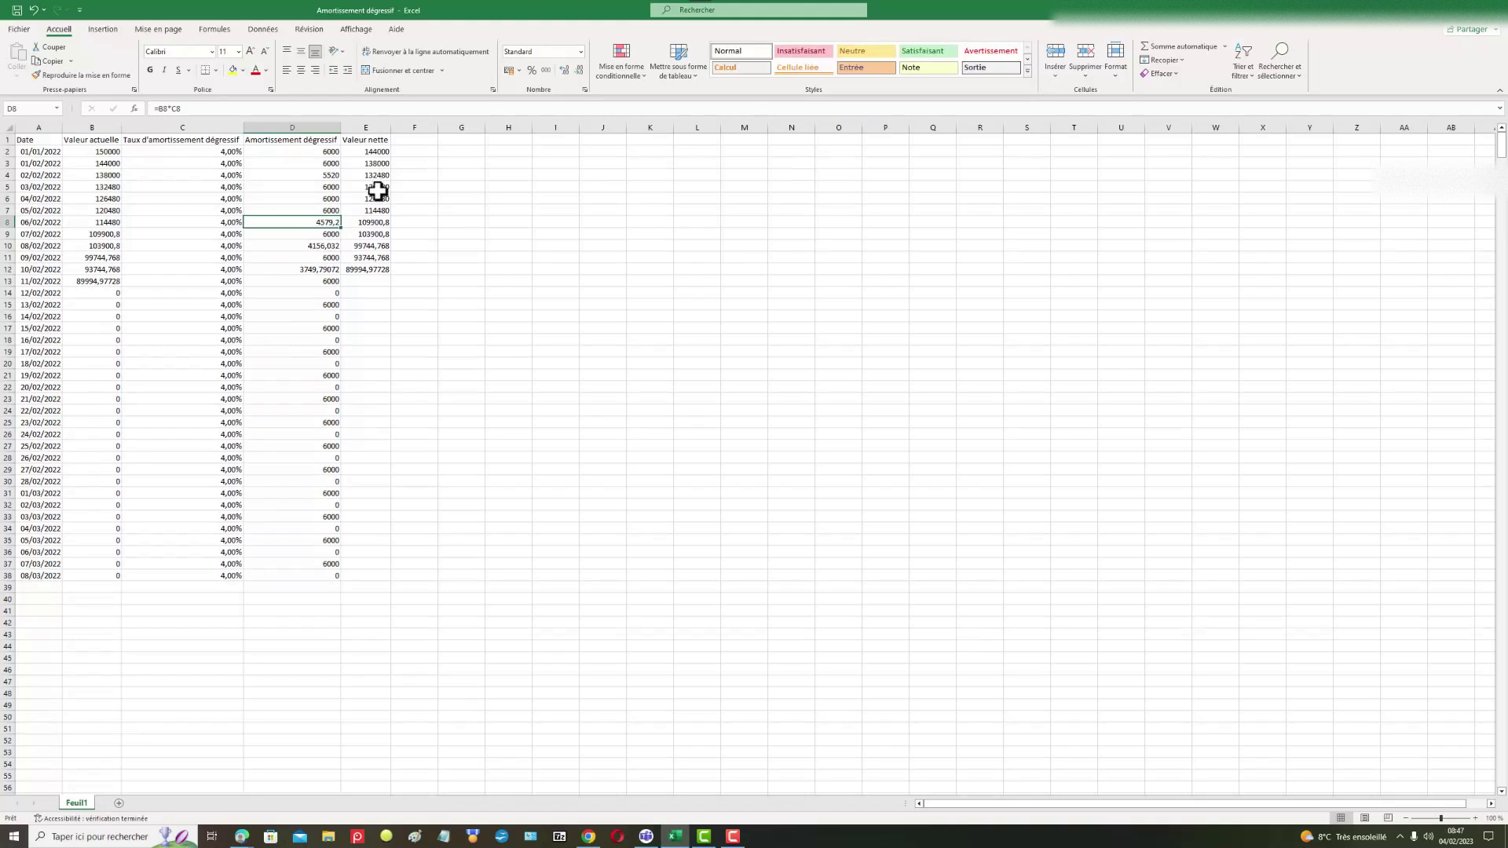
pyautogui.write('6')
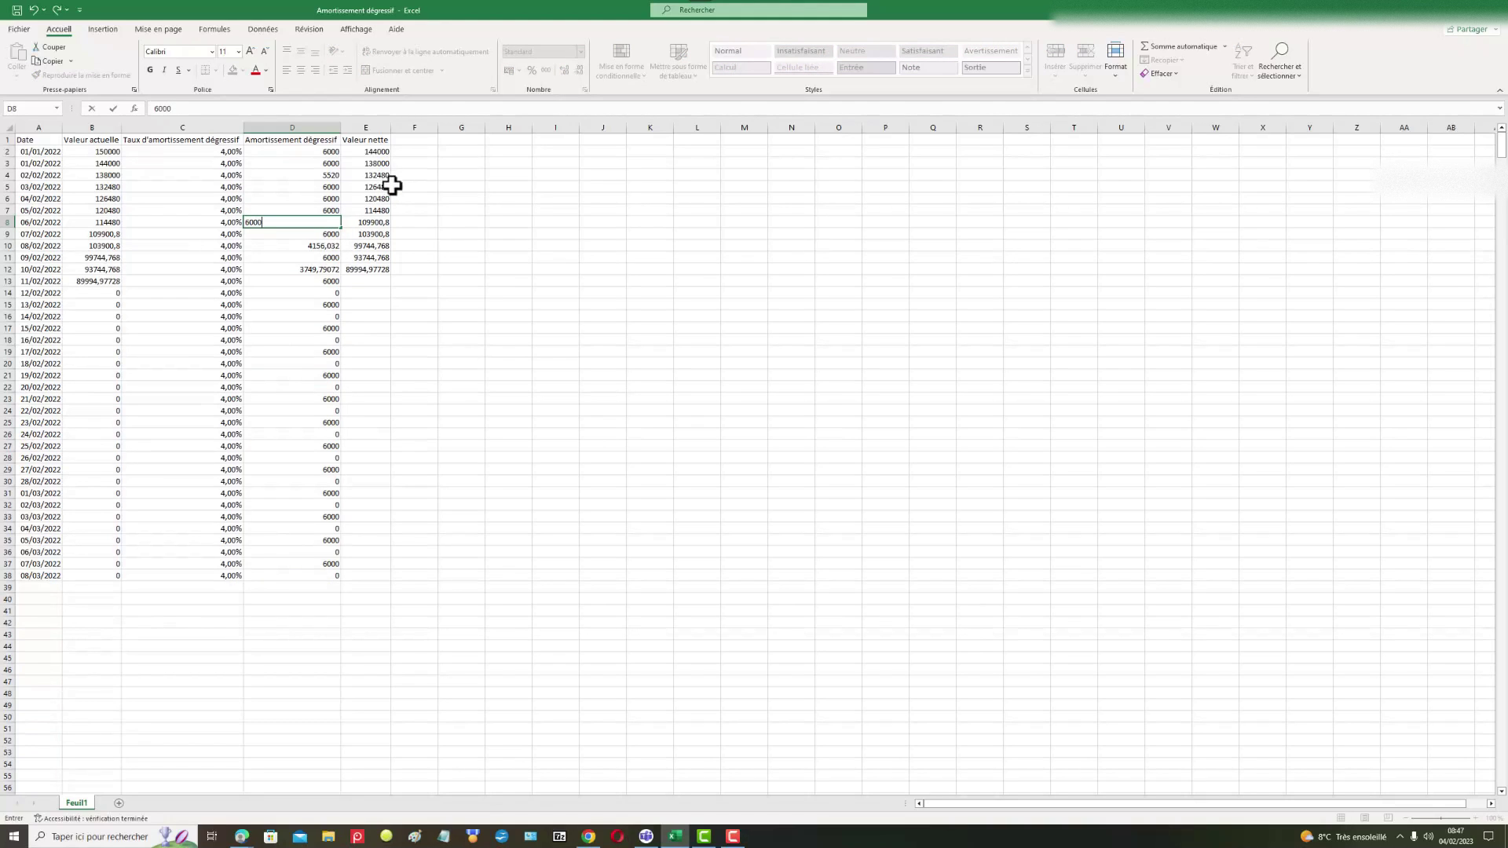
pyautogui.write('000')
pyautogui.click(328, 246)
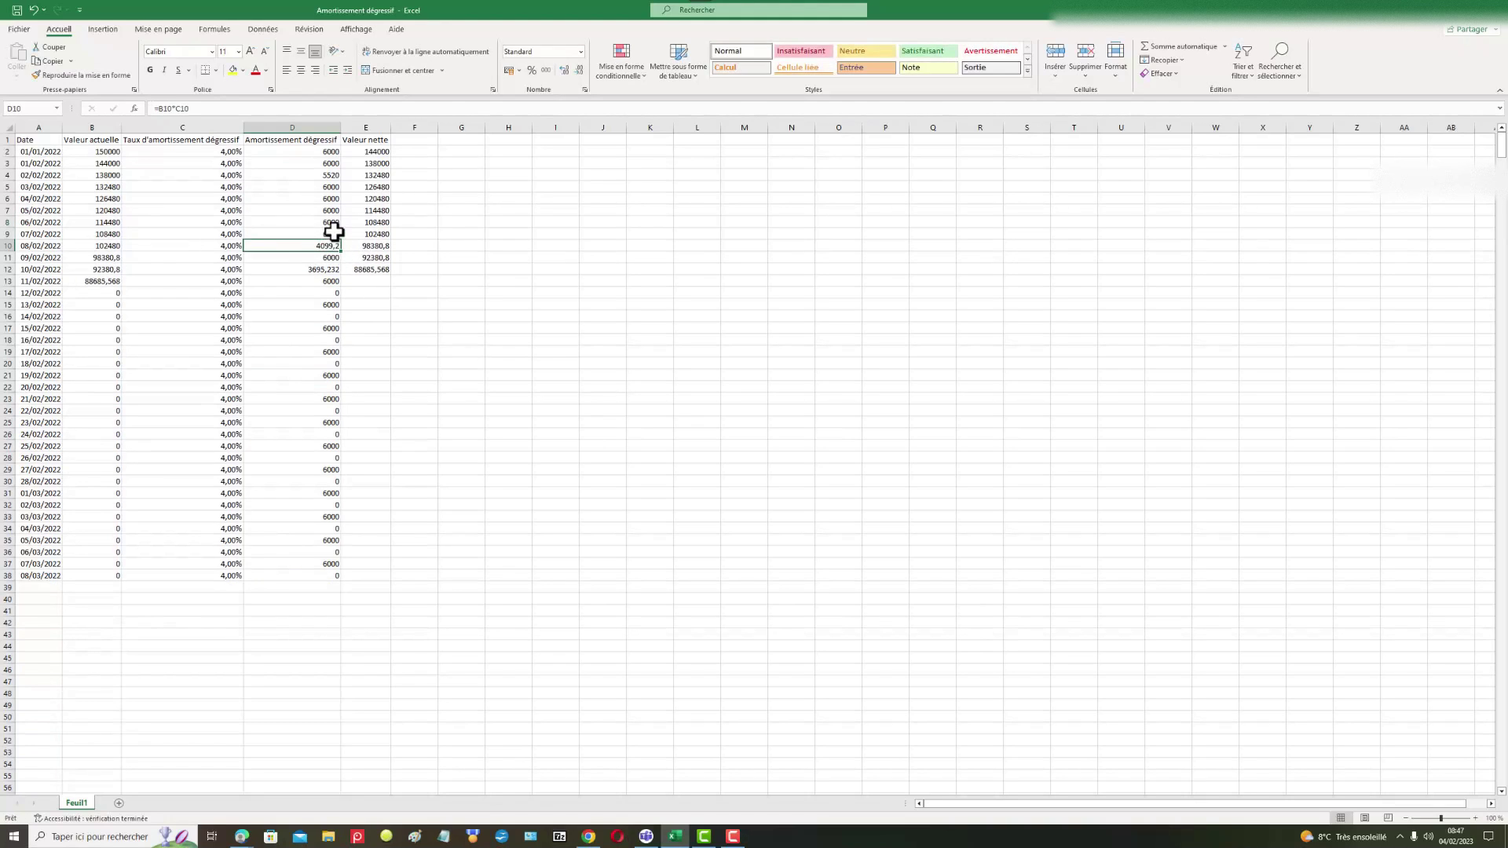
# - Overwrite the Amortissement dégressif formulas in D10 and D12 with 6000
pyautogui.write('6000')
pyautogui.click(328, 269)
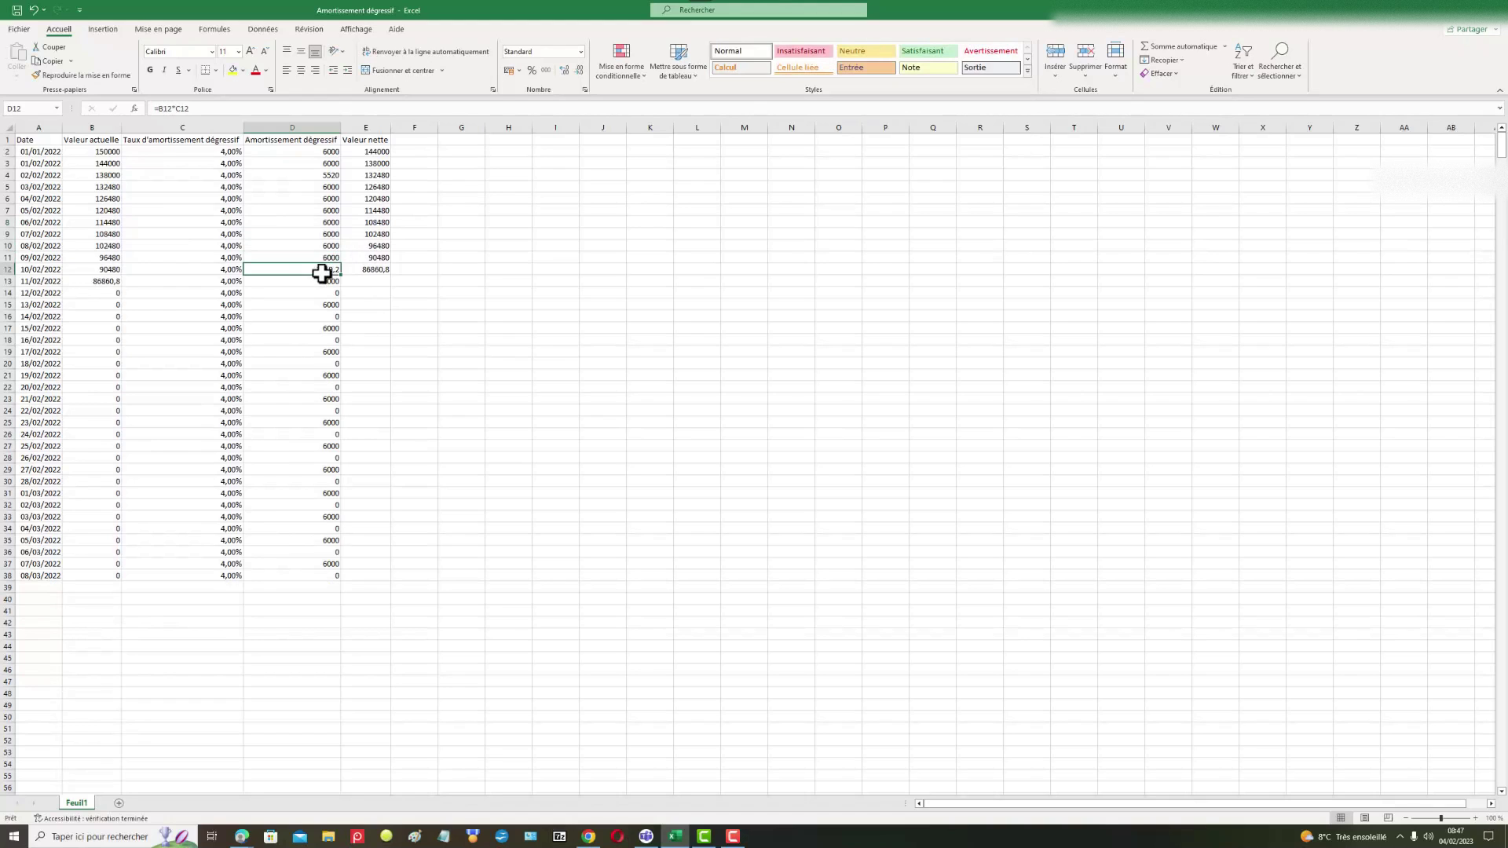
pyautogui.write('6000')
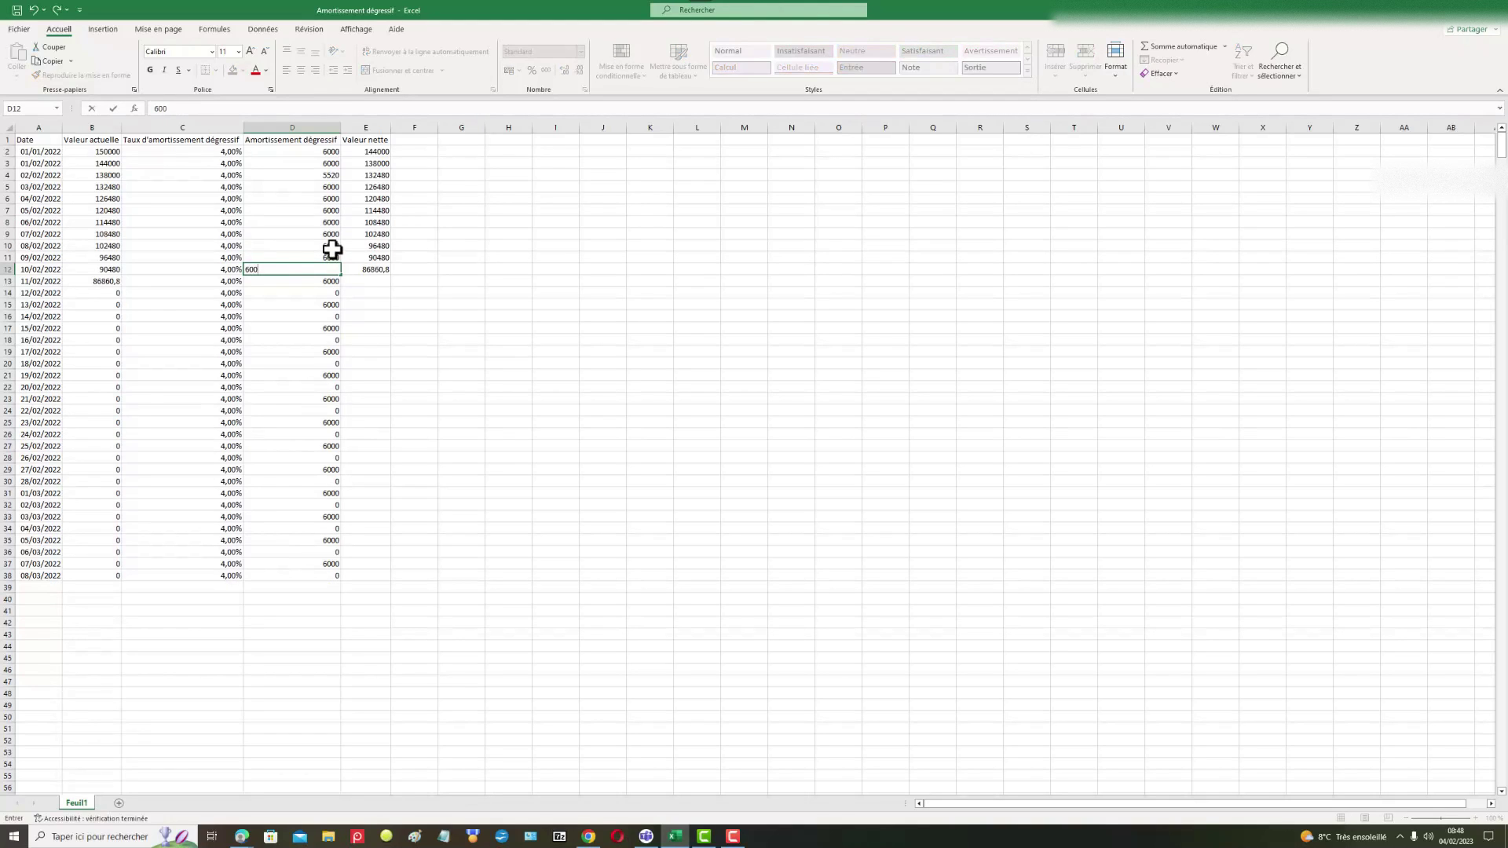
pyautogui.click(377, 327)
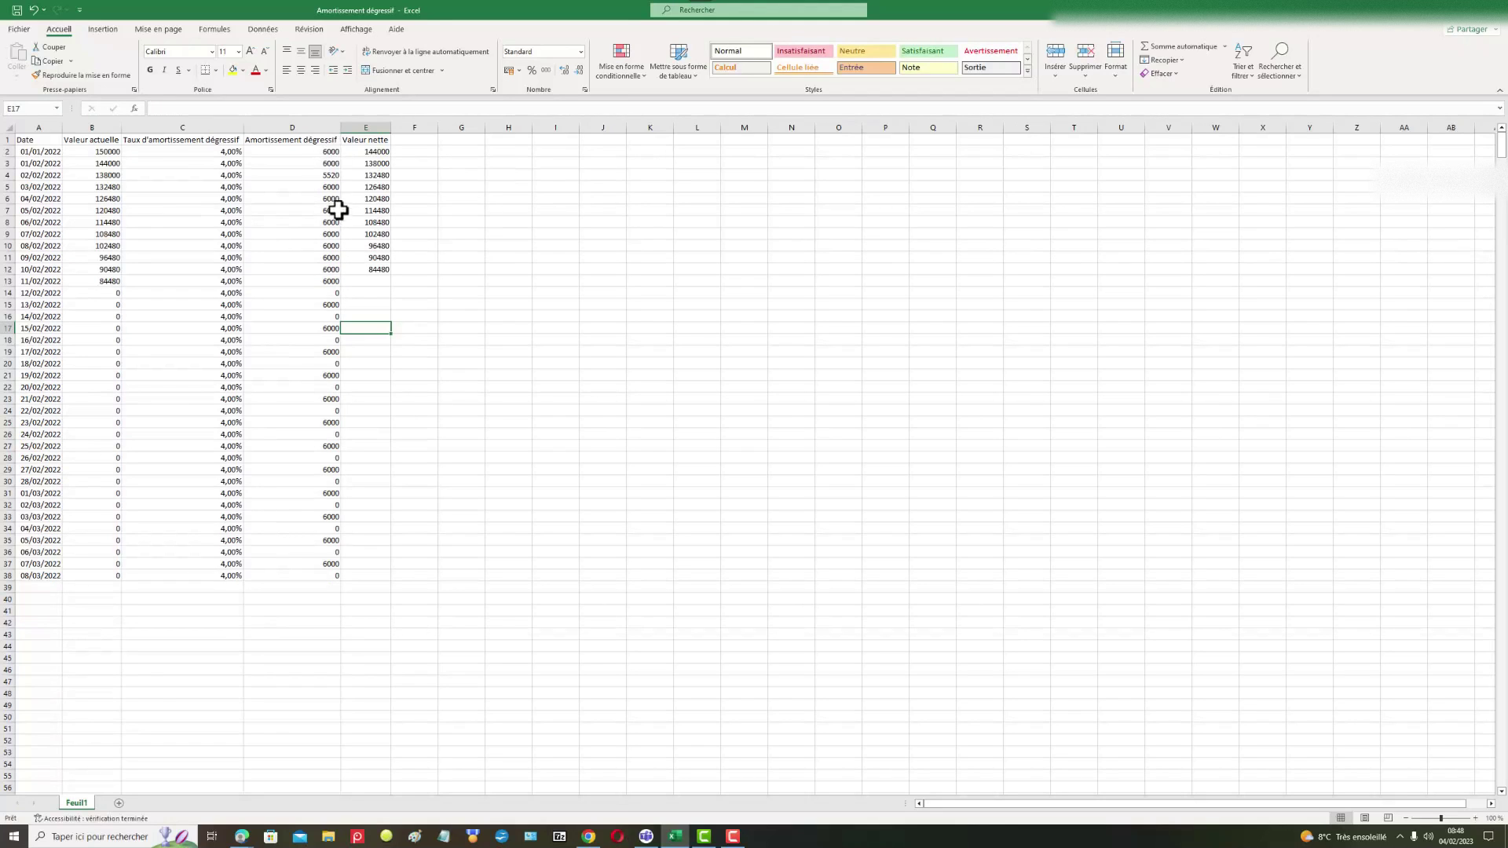
# - Replace the Amortissement dégressif formula in D4 with 6000 and fill the 6000 in D13 down to D38
pyautogui.doubleClick(330, 175)
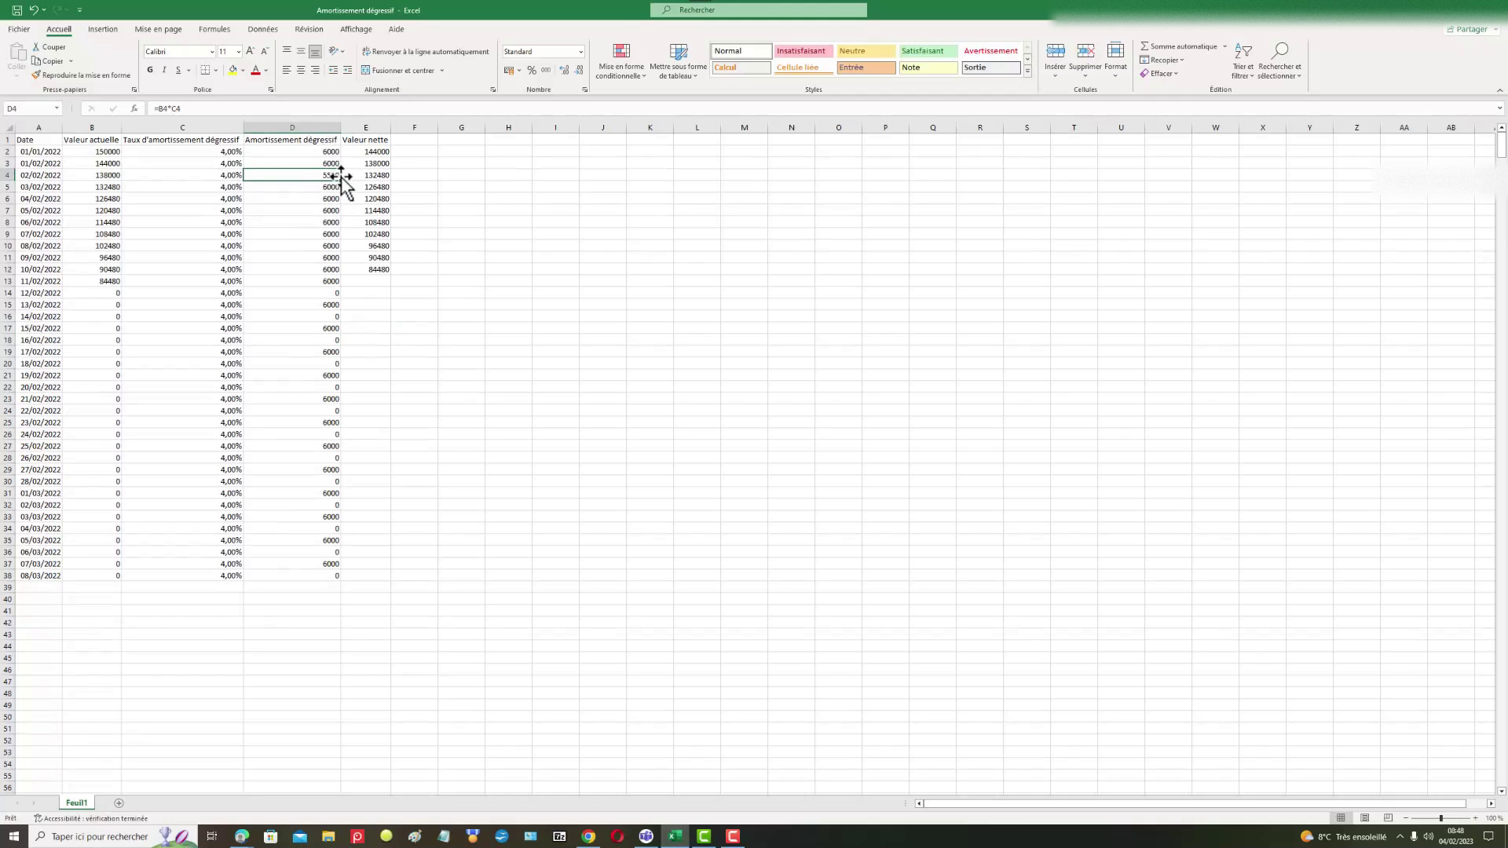
pyautogui.press('Escape')
pyautogui.write('6000')
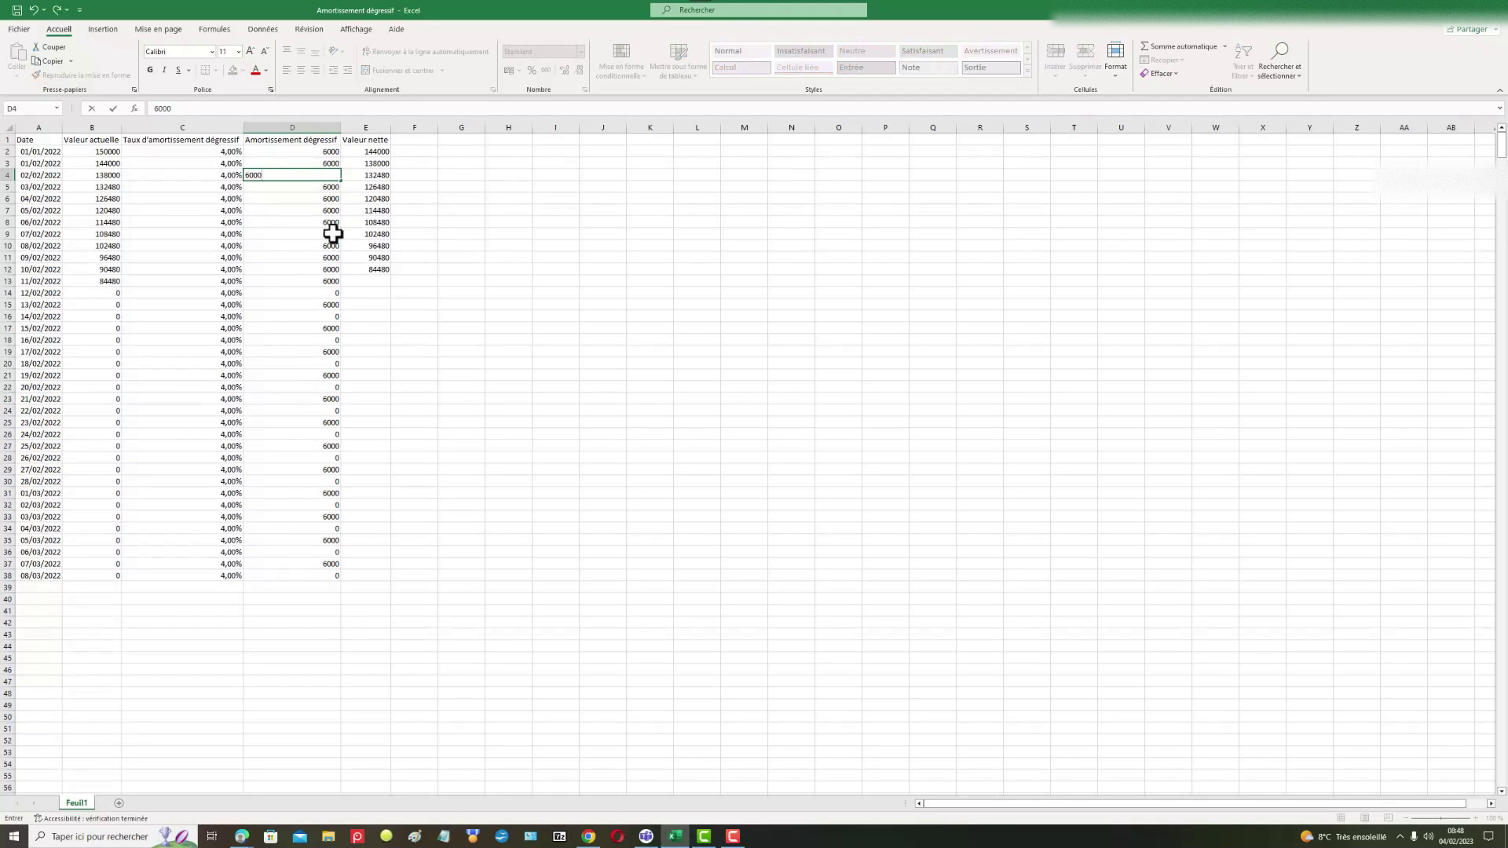
pyautogui.click(371, 348)
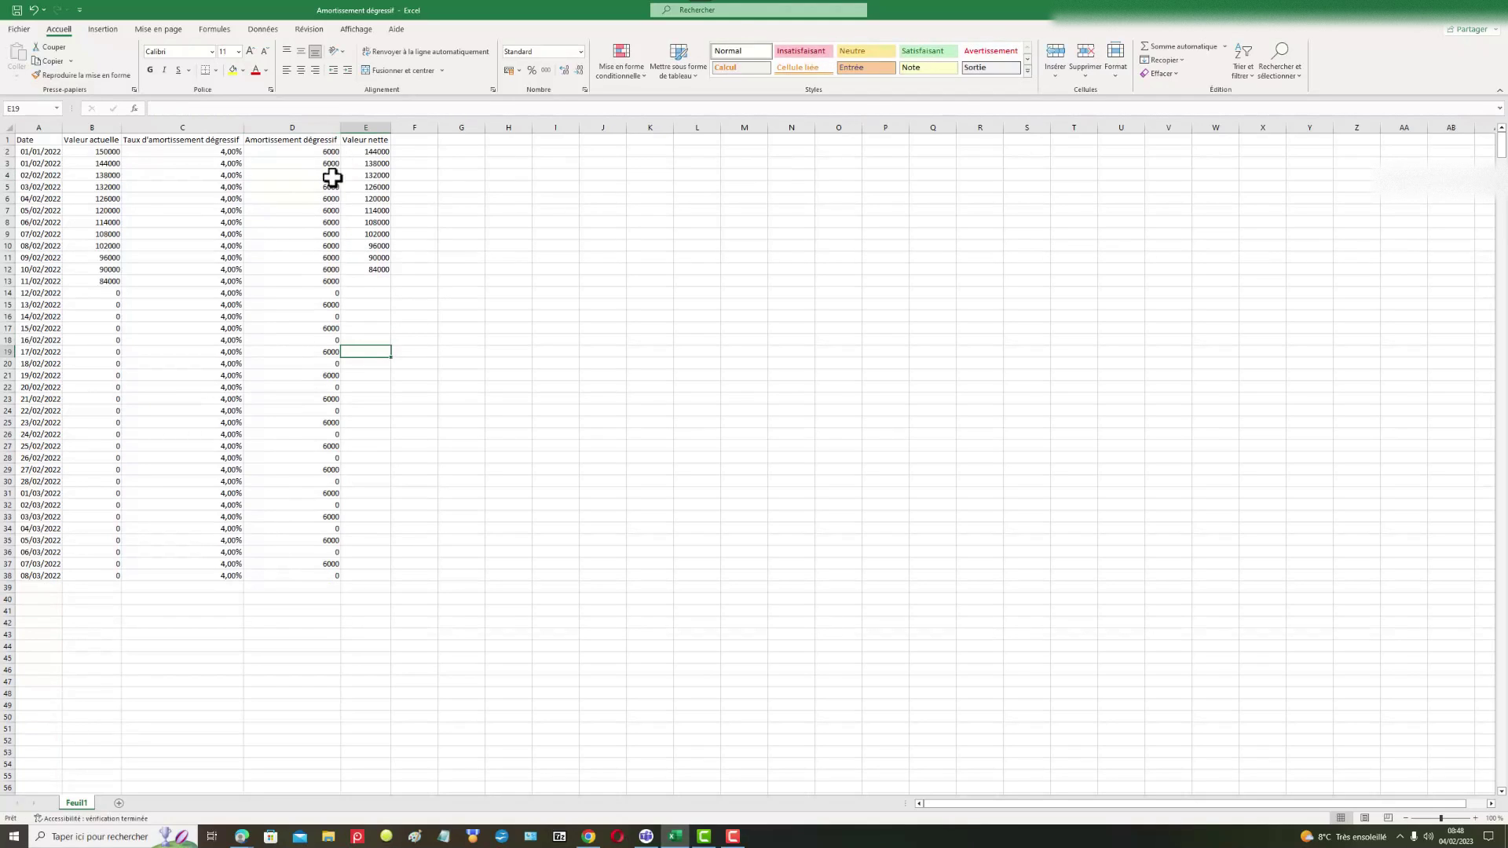
pyautogui.click(334, 284)
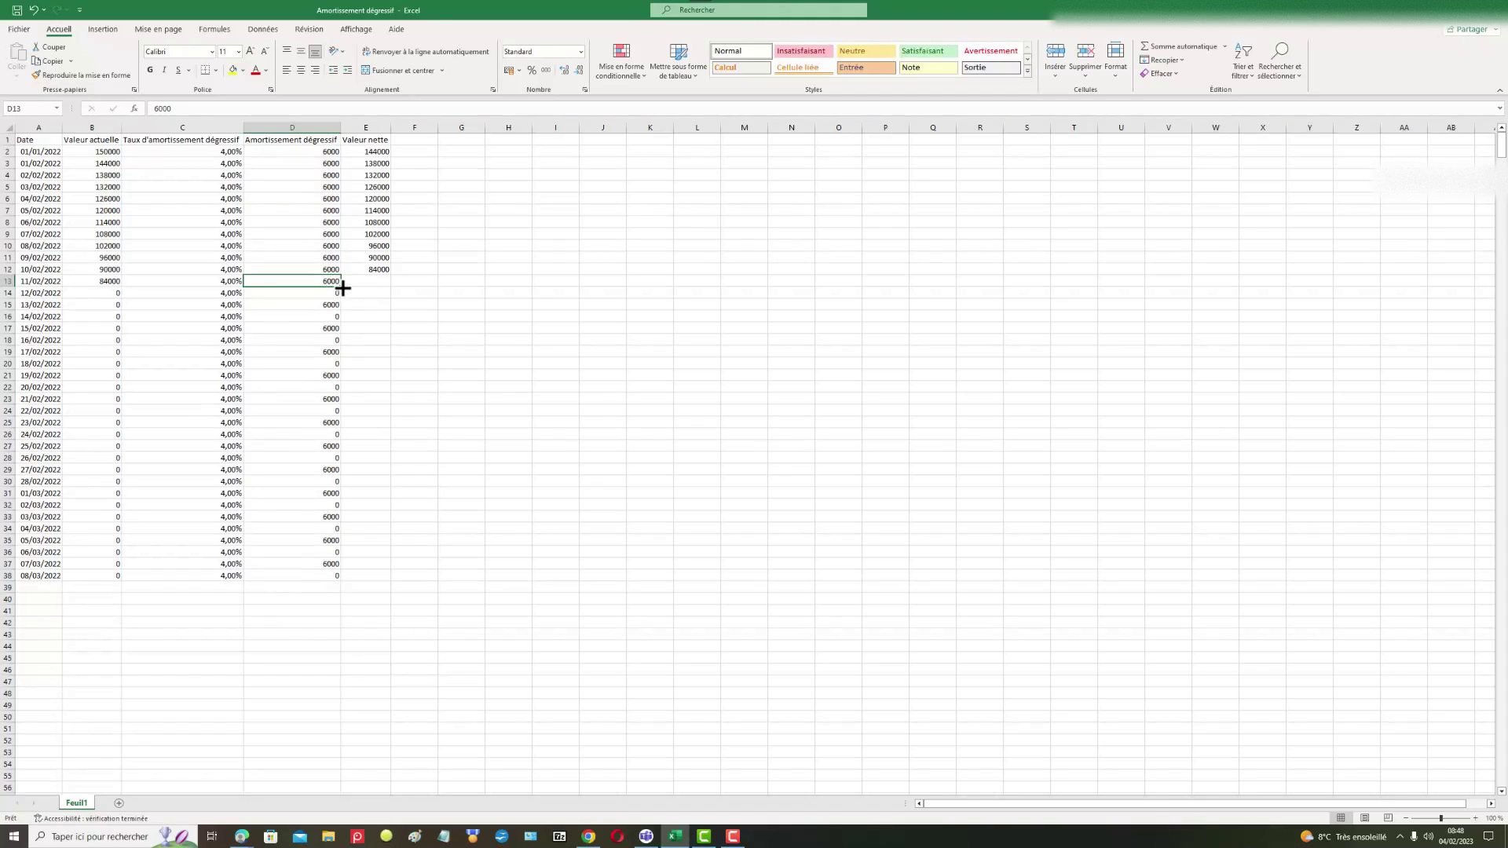
pyautogui.moveTo(341, 286); pyautogui.dragTo(337, 578)
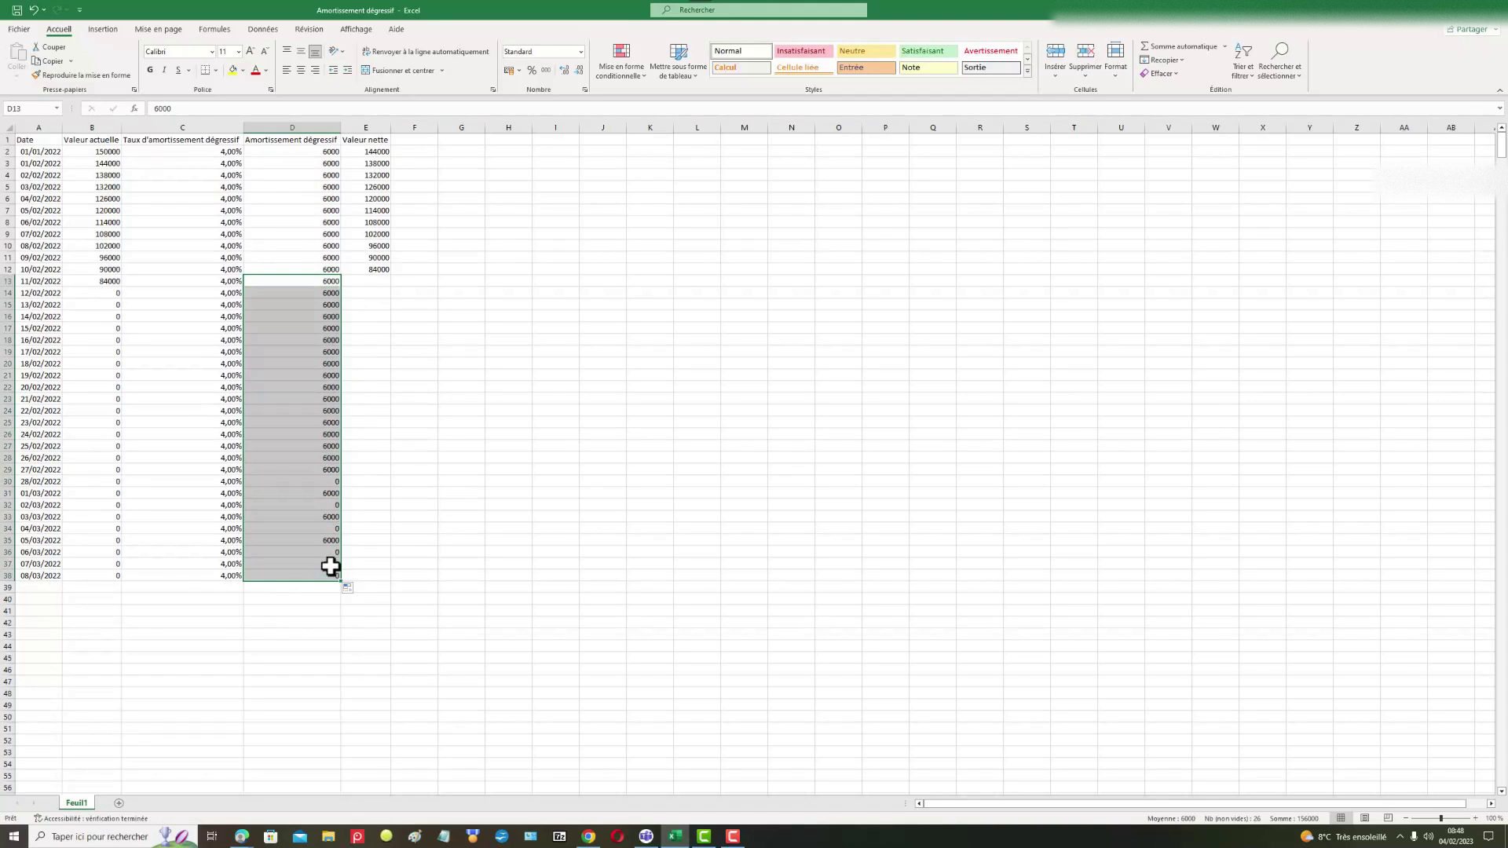
# - Extend the Valeur nette formula from E12 down through E38, and clear the table's contents in rows 27 to 38
pyautogui.click(379, 281)
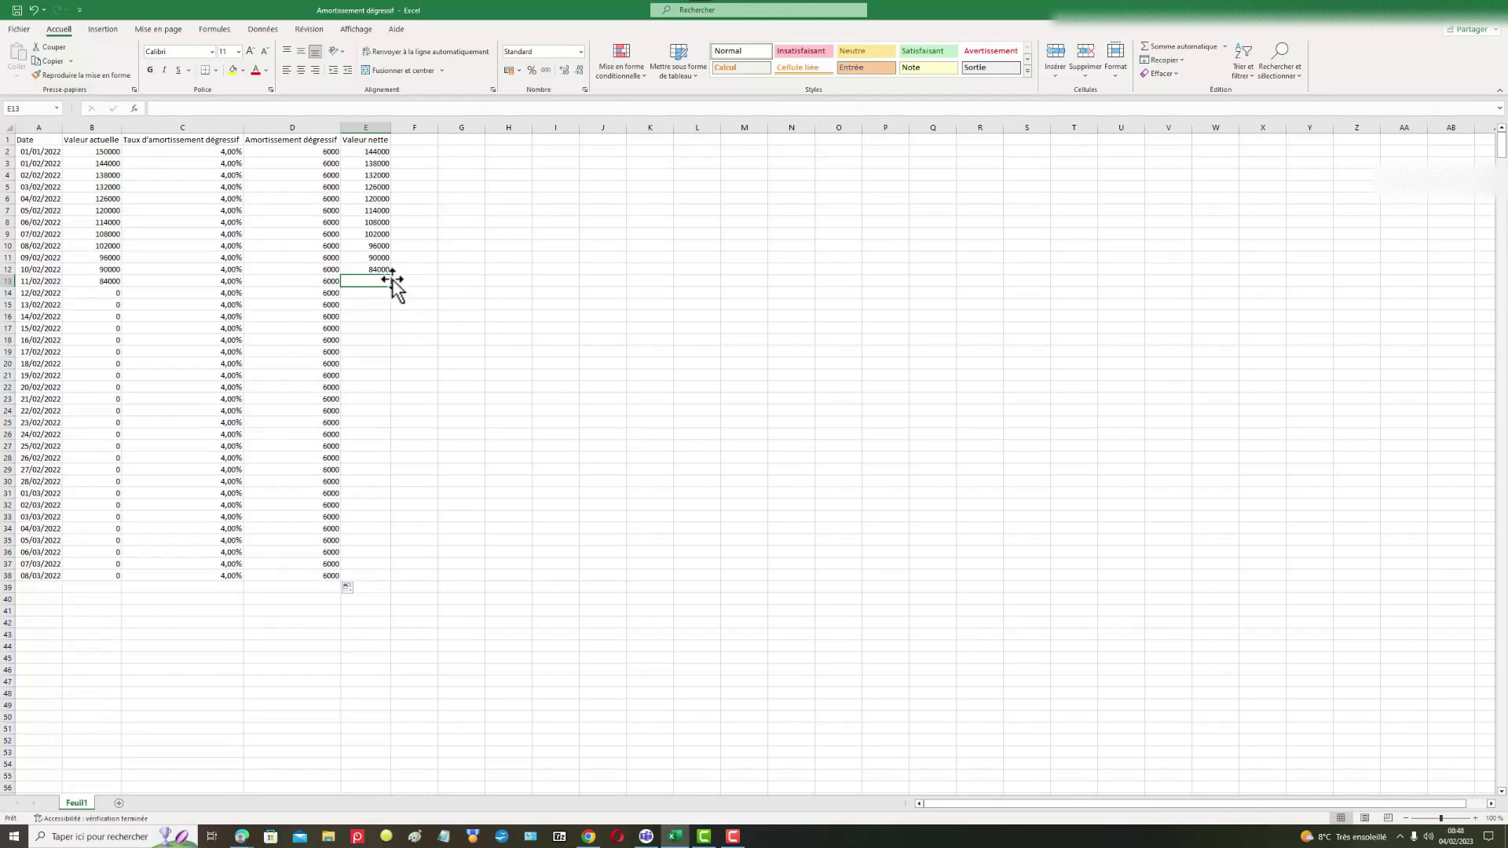
pyautogui.hotkey('ctrl', 'd')
pyautogui.press('Return')
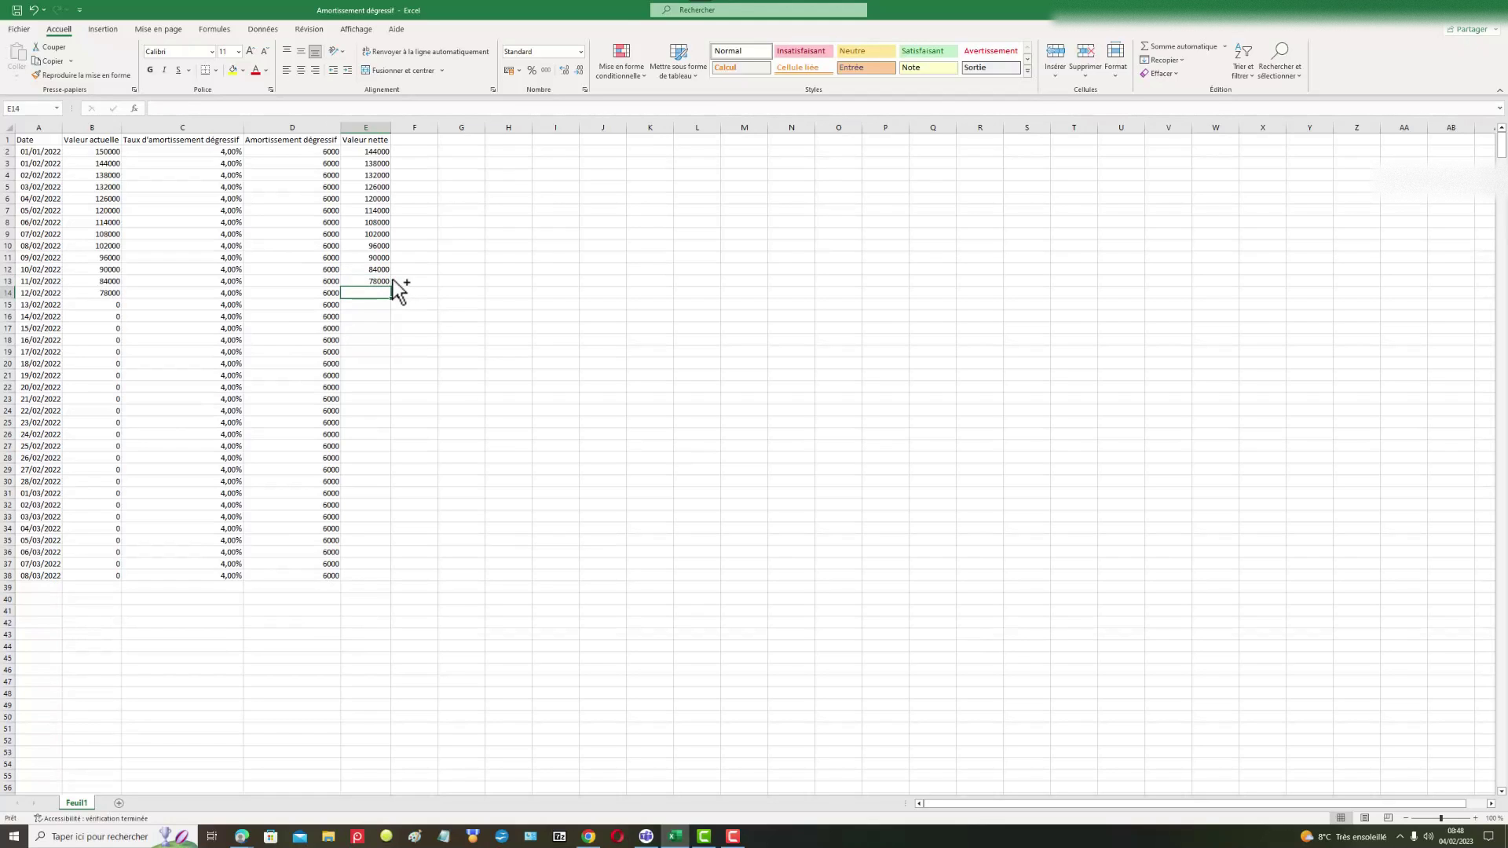
pyautogui.press('Return')
pyautogui.hotkey('ctrl', 'd')
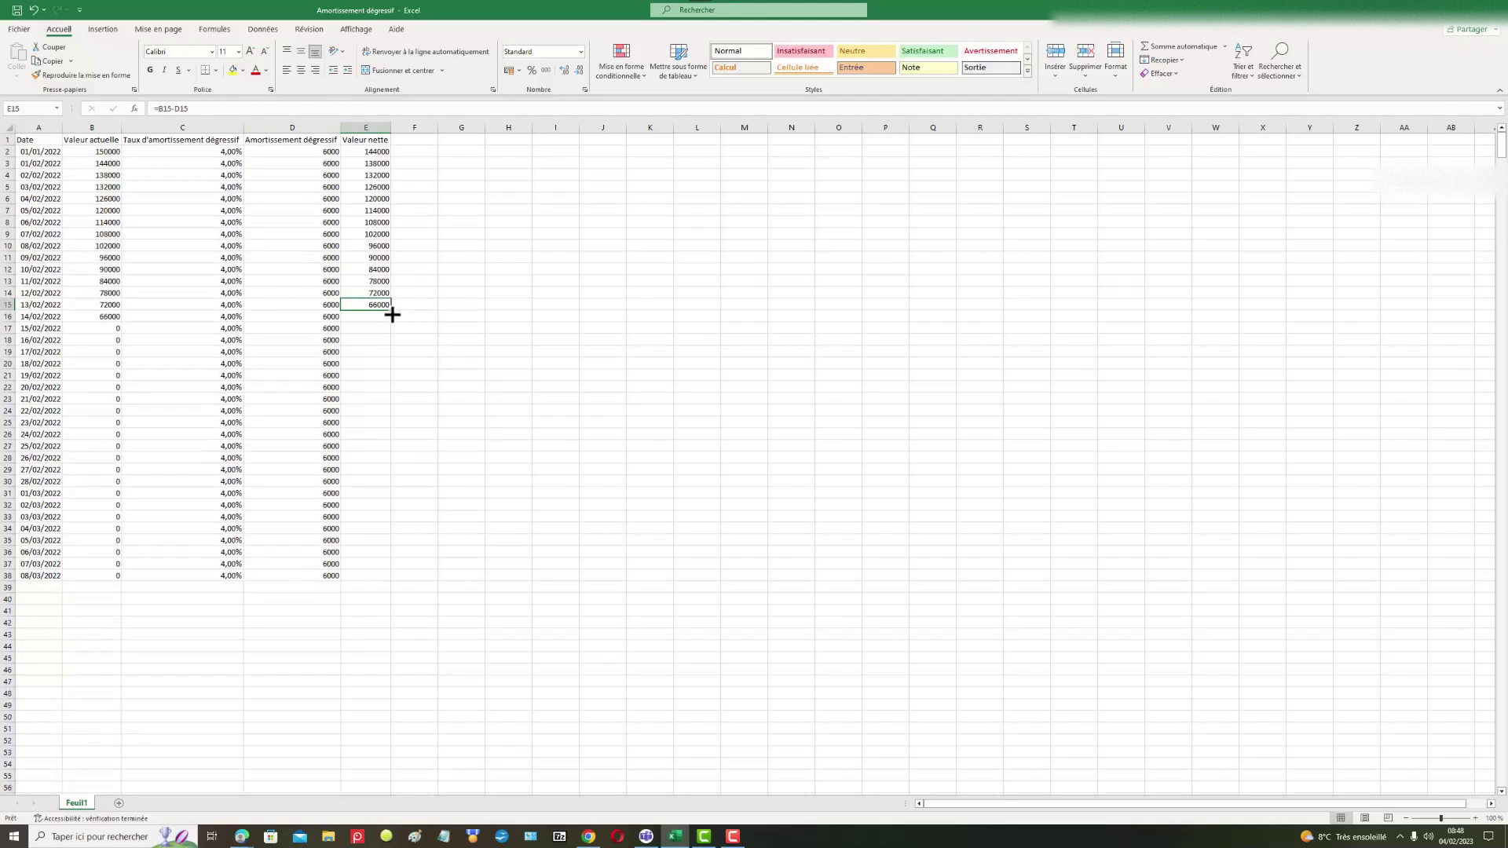
pyautogui.moveTo(392, 312); pyautogui.dragTo(382, 578)
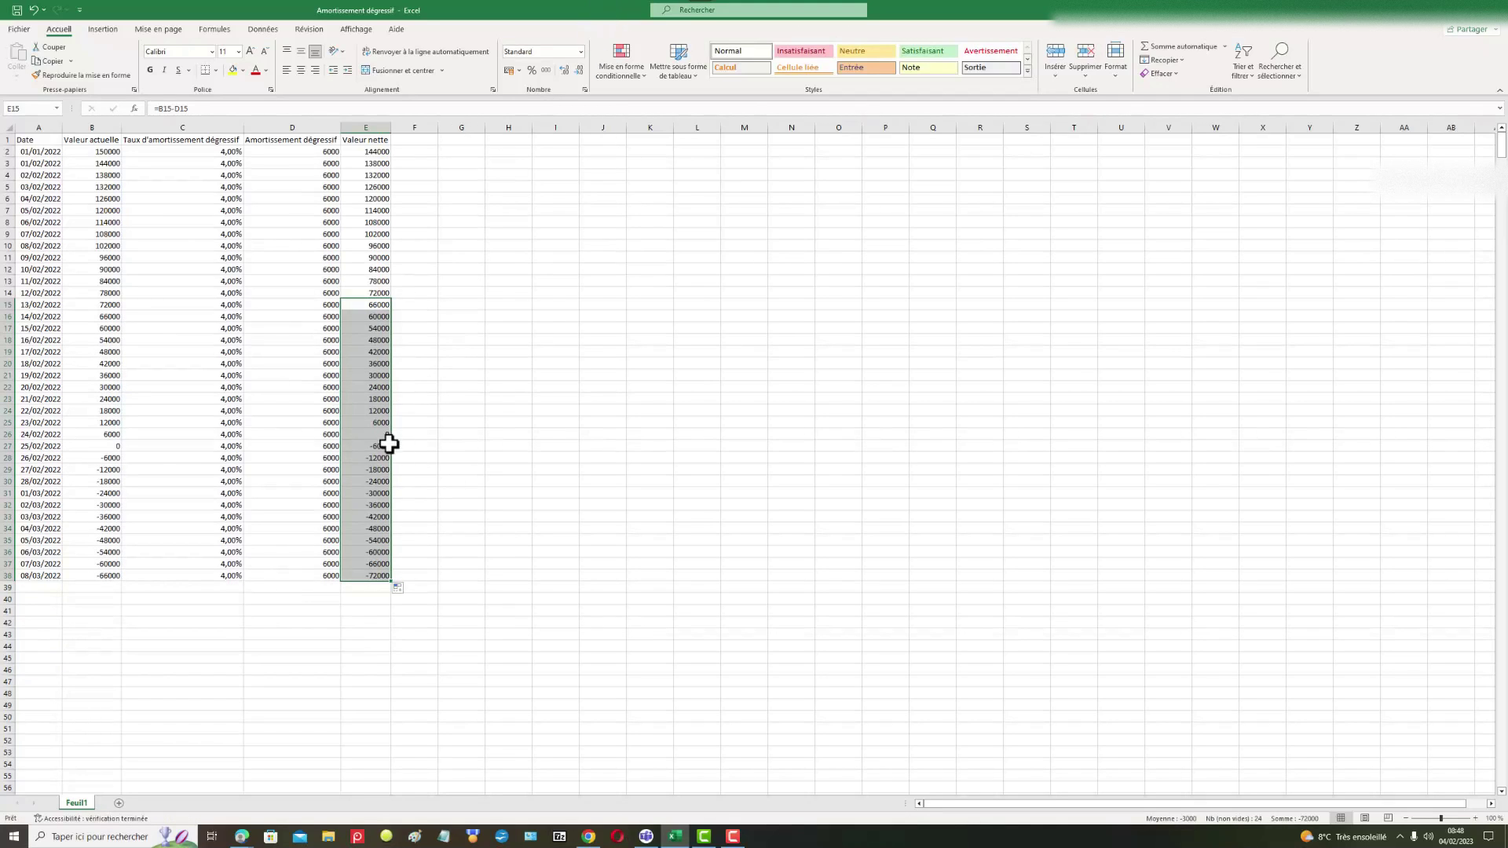
pyautogui.moveTo(27, 446); pyautogui.dragTo(369, 567)
pyautogui.press('Delete')
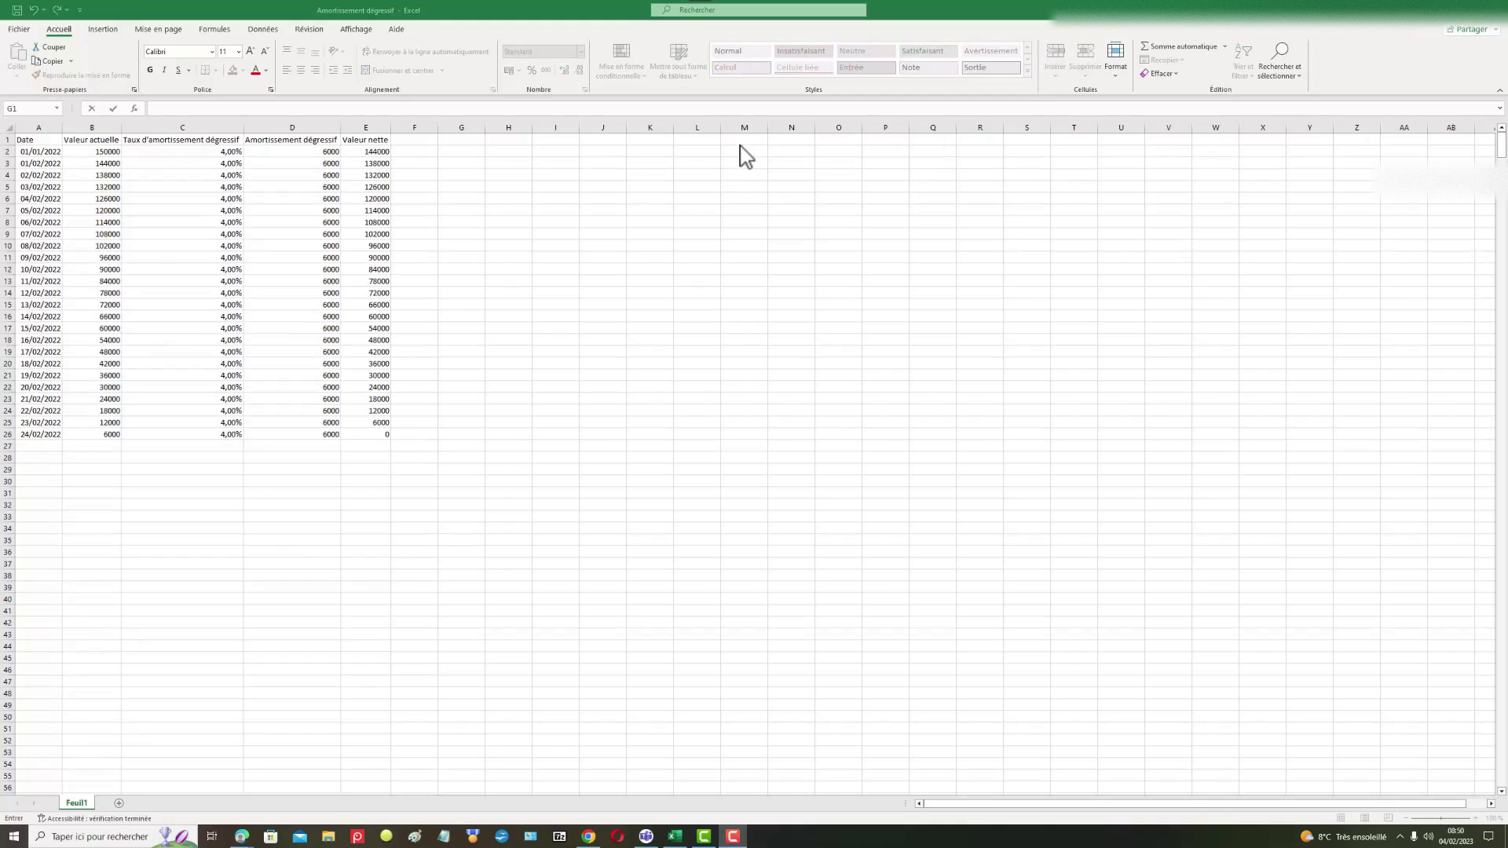
# - Label G1 as Délai and enter the formula =A26-A2 in H1
pyautogui.click(475, 139)
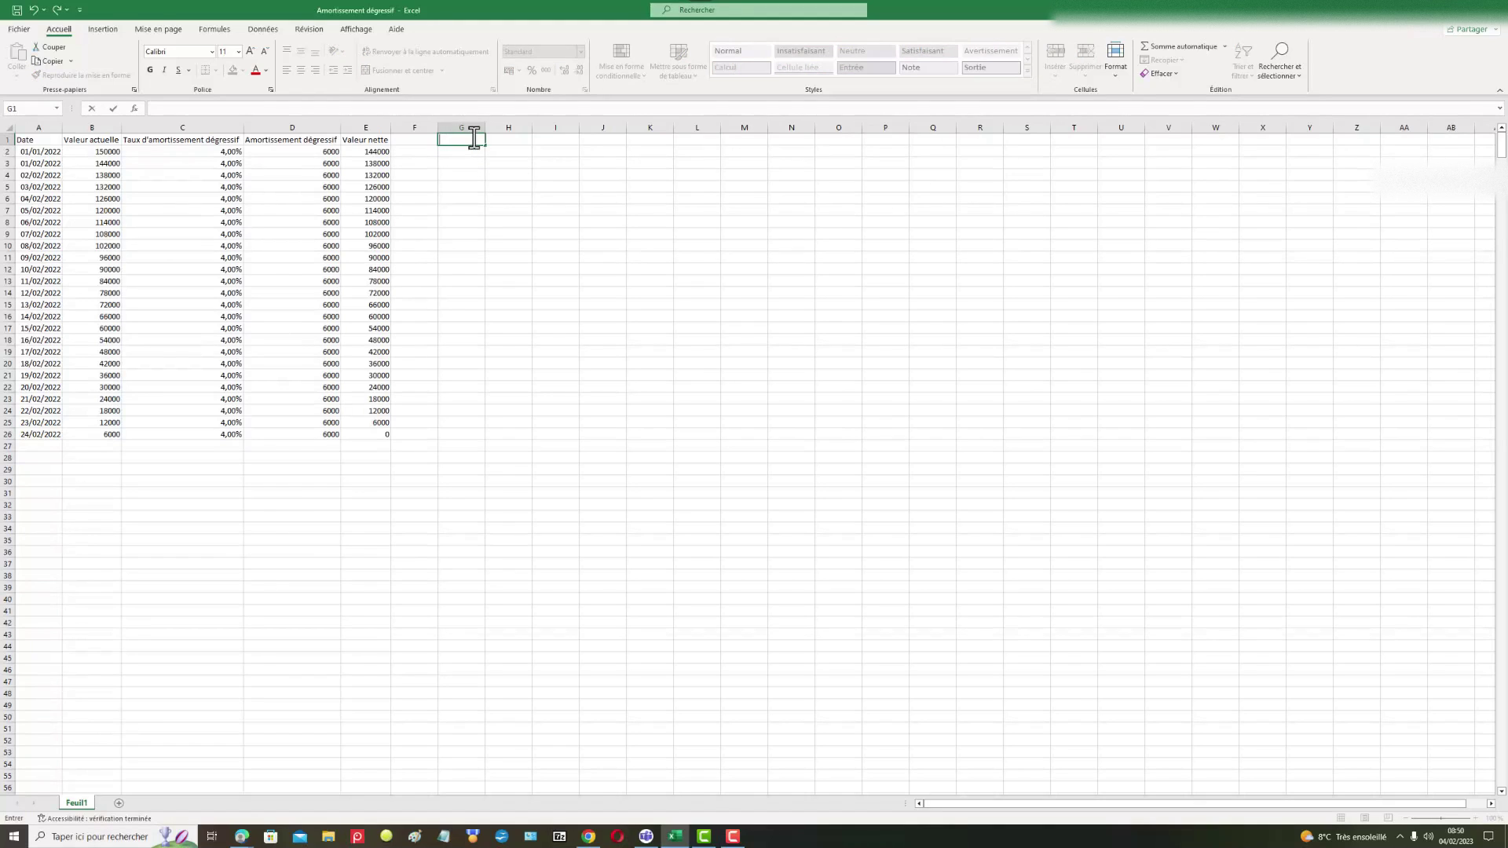
pyautogui.click(514, 139)
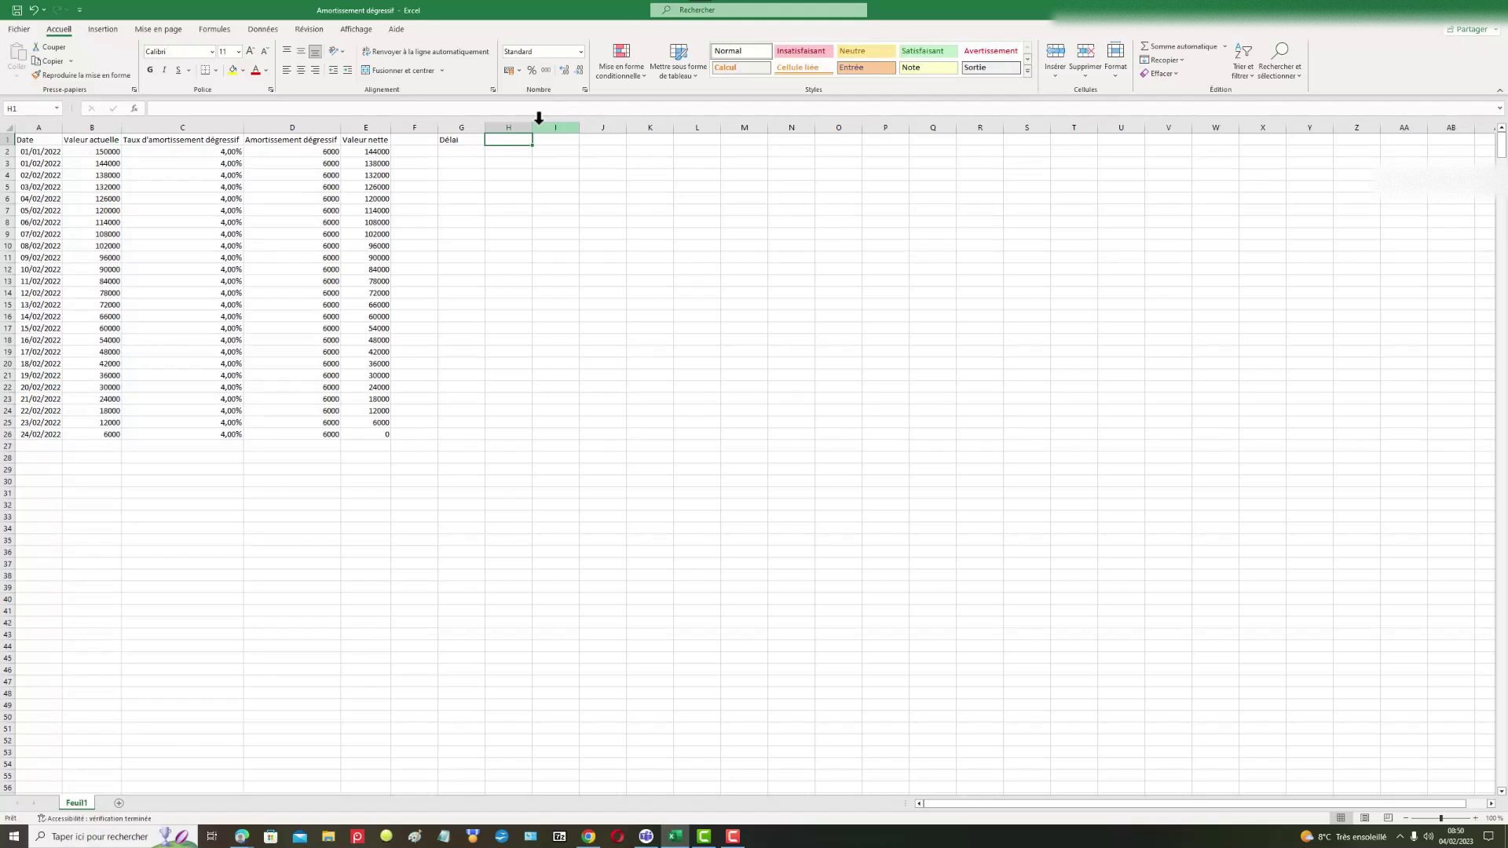
pyautogui.write('=')
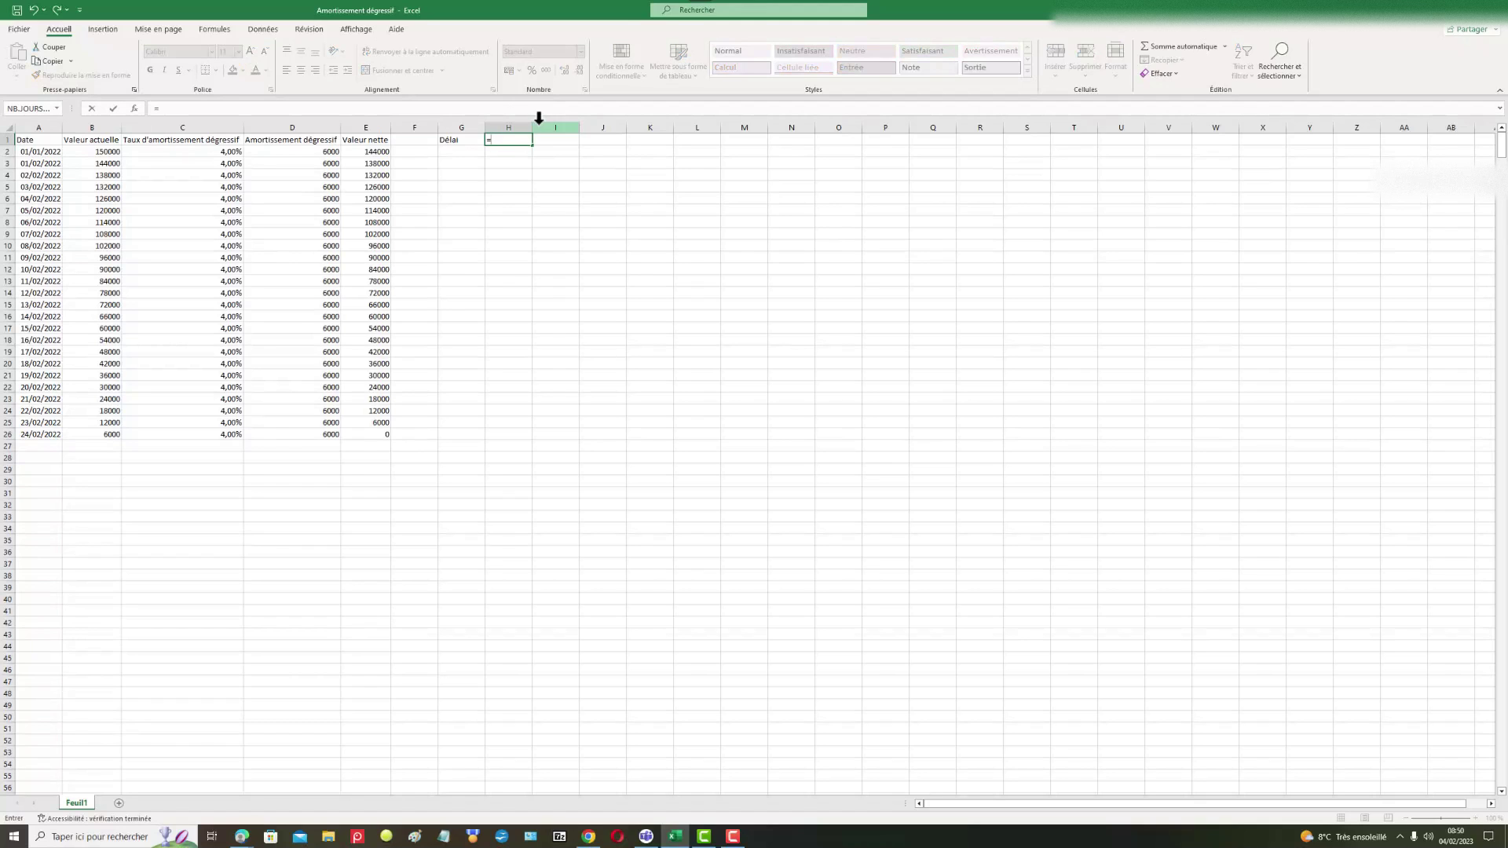
pyautogui.click(38, 438)
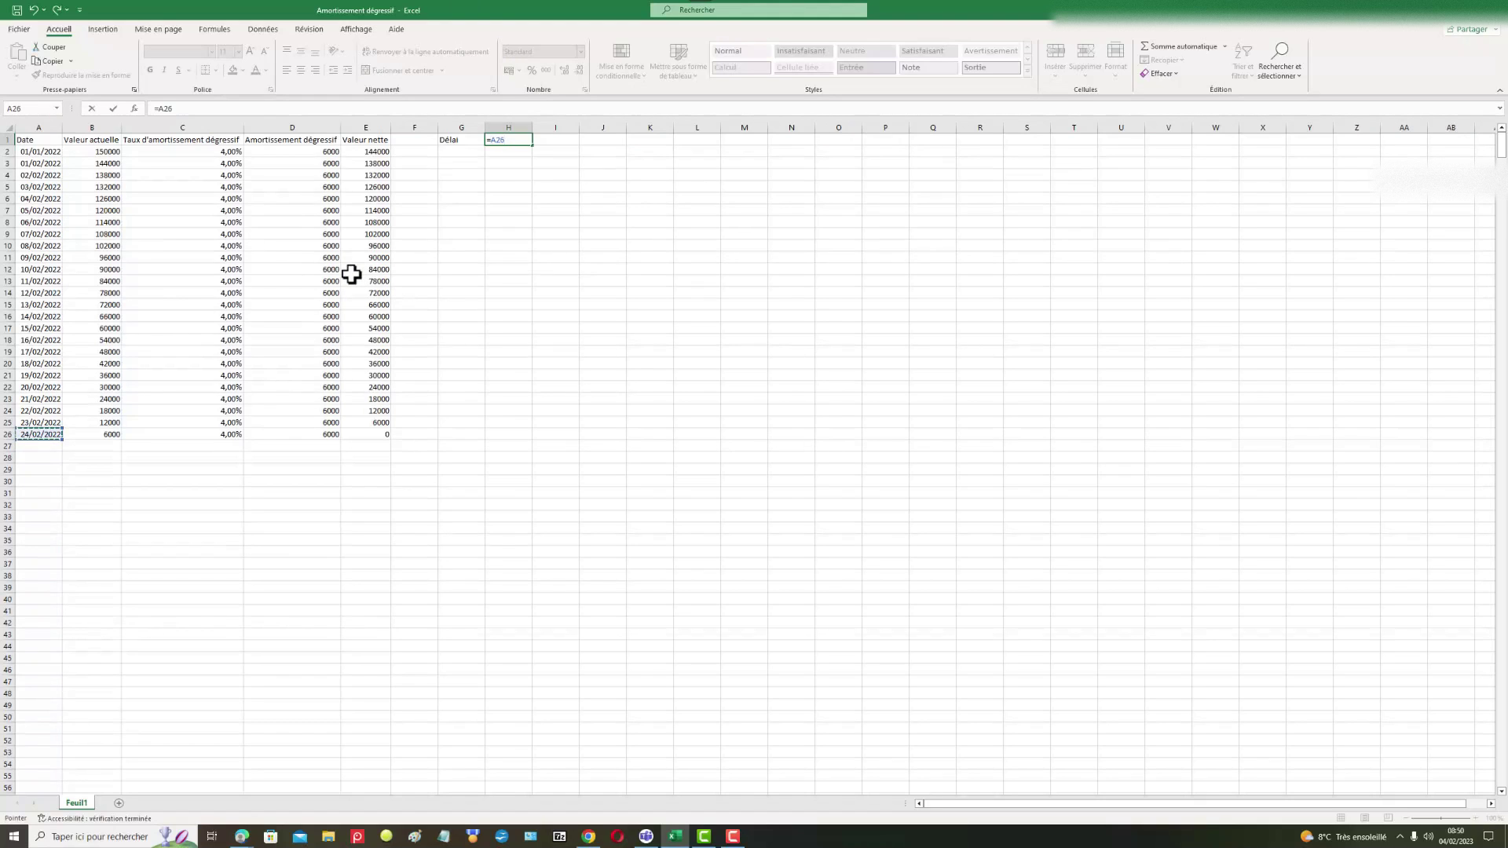
pyautogui.click(49, 153)
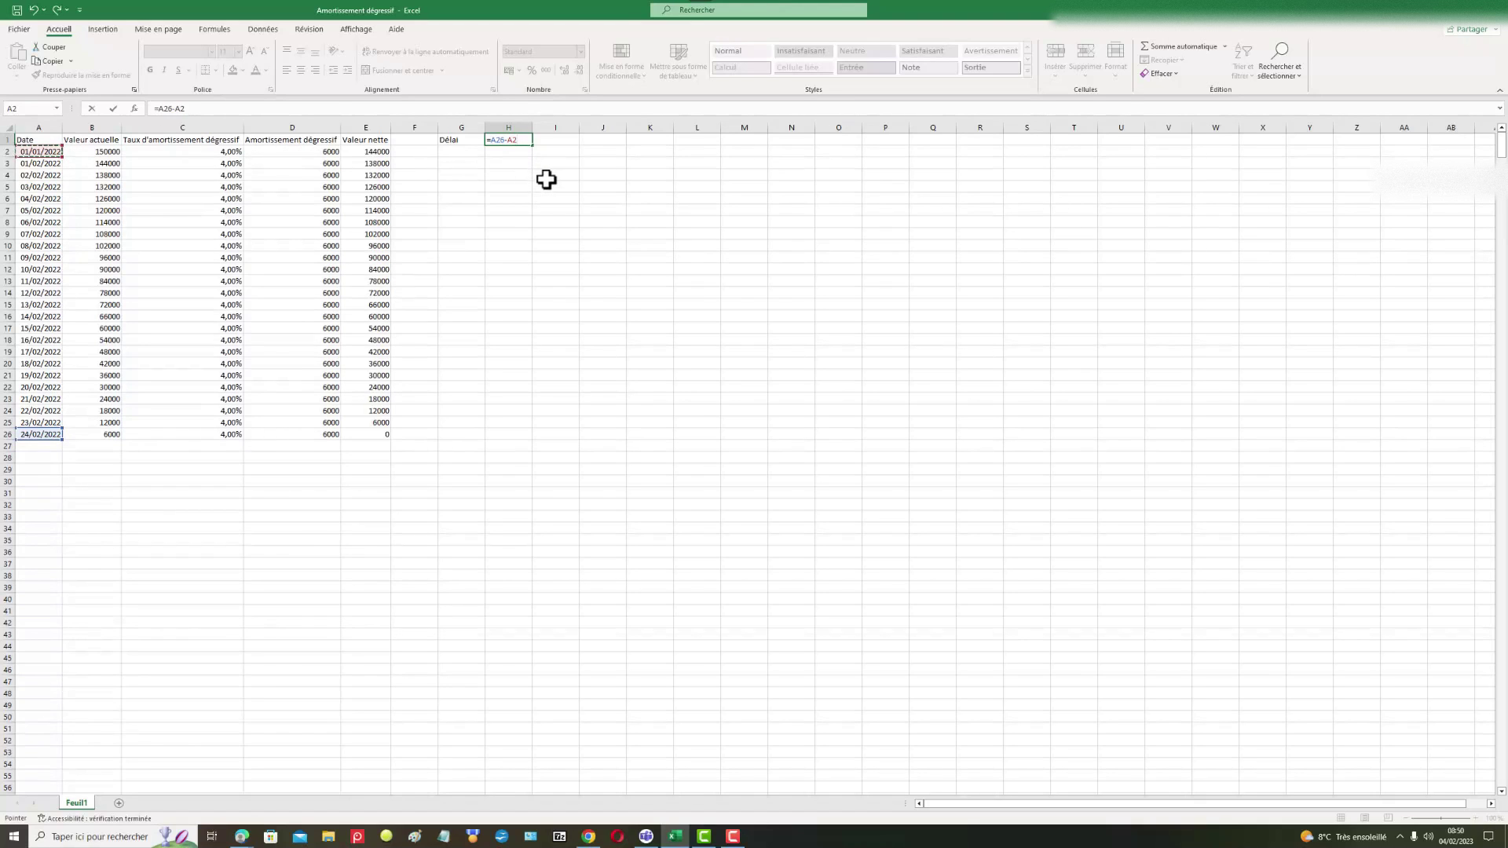
pyautogui.press('Return')
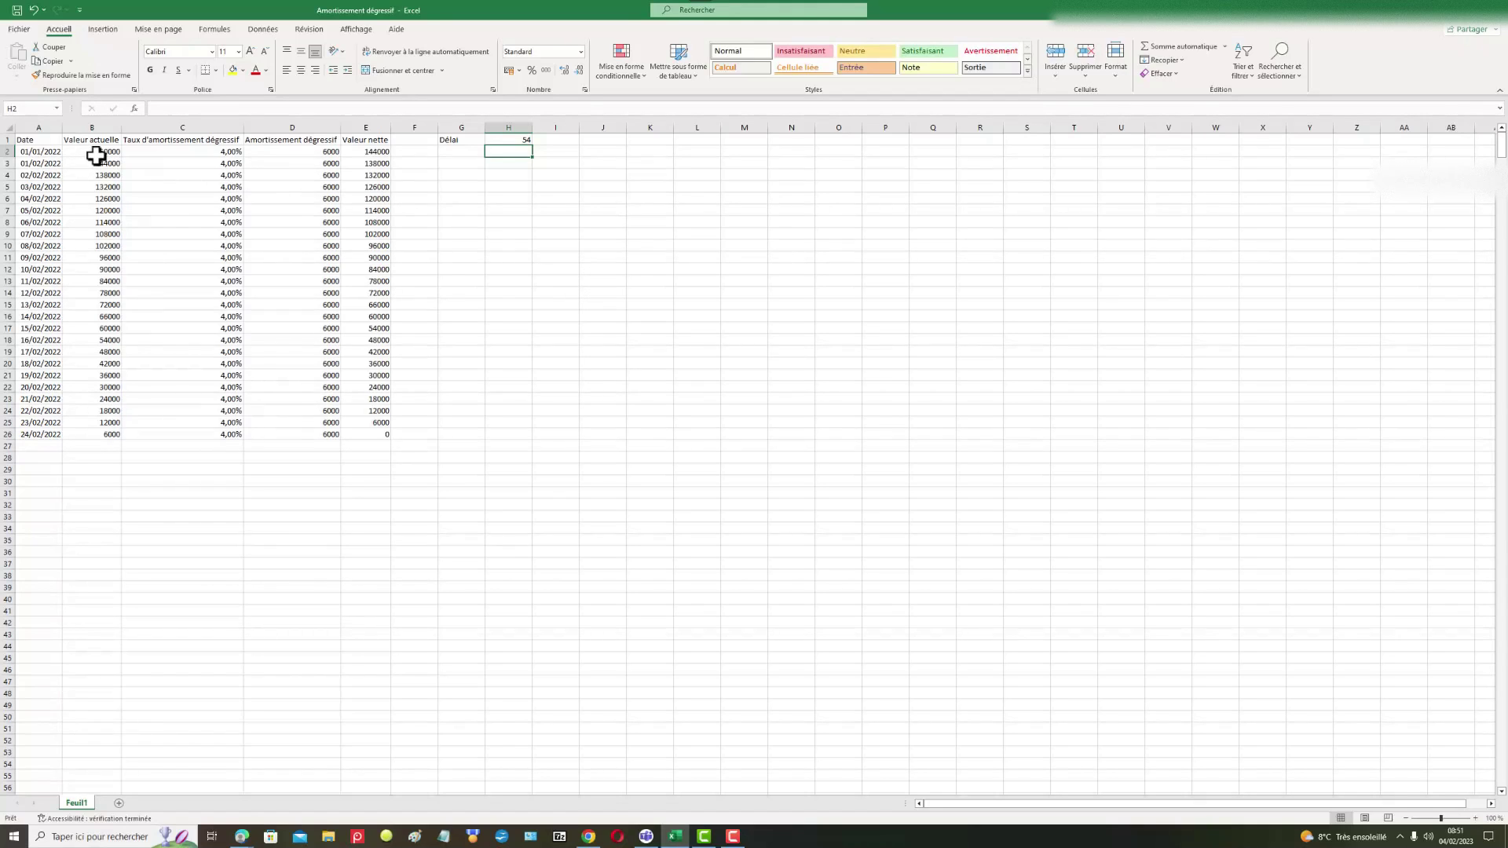
# - Fill the date in A2 down to A26 as a series of consecutive days and select the Délai formula in H1
pyautogui.click(54, 154)
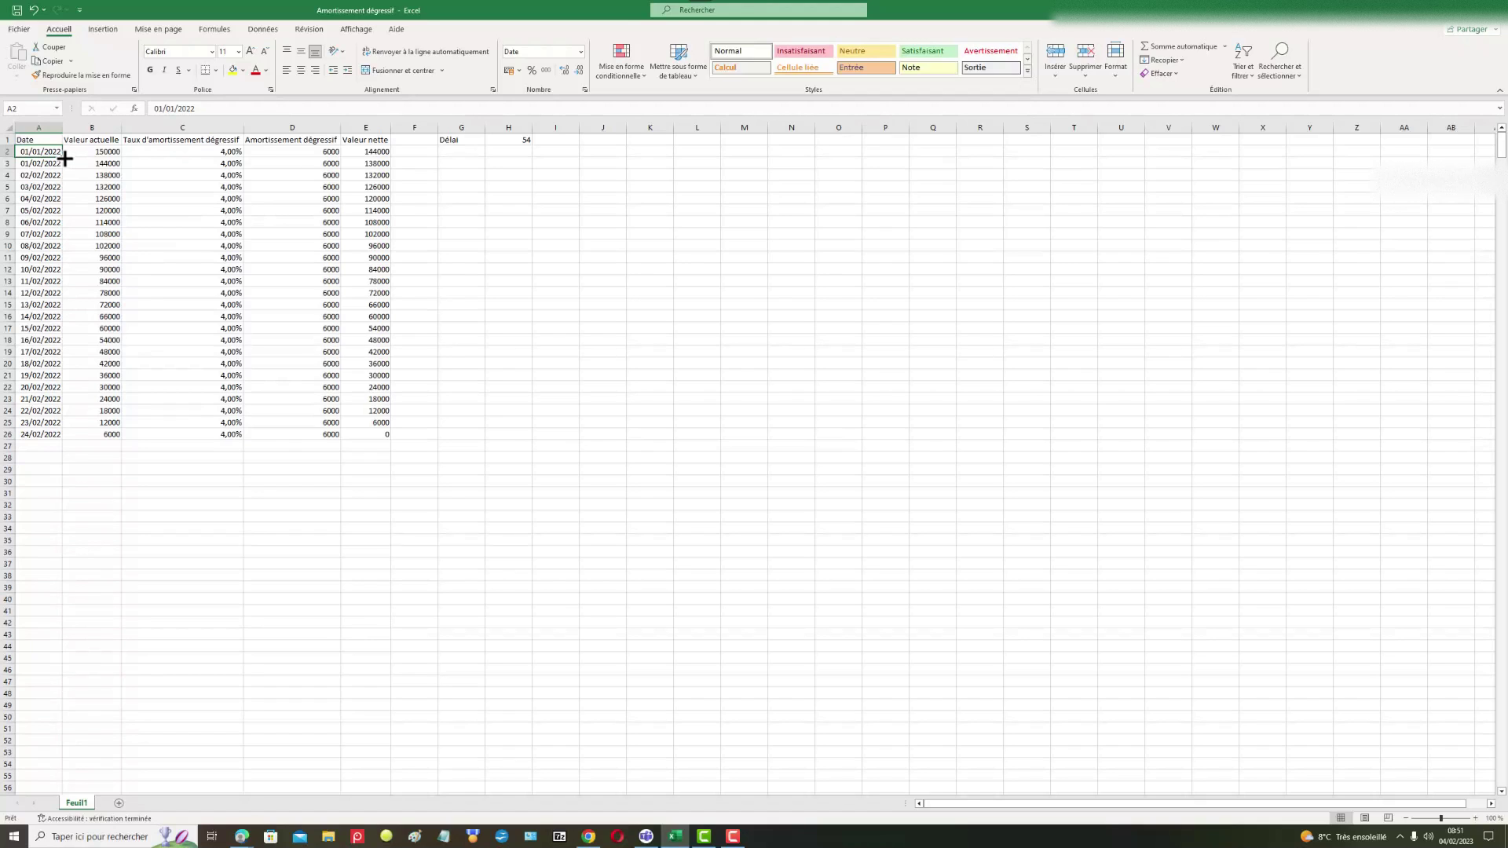
pyautogui.moveTo(64, 158); pyautogui.dragTo(60, 429)
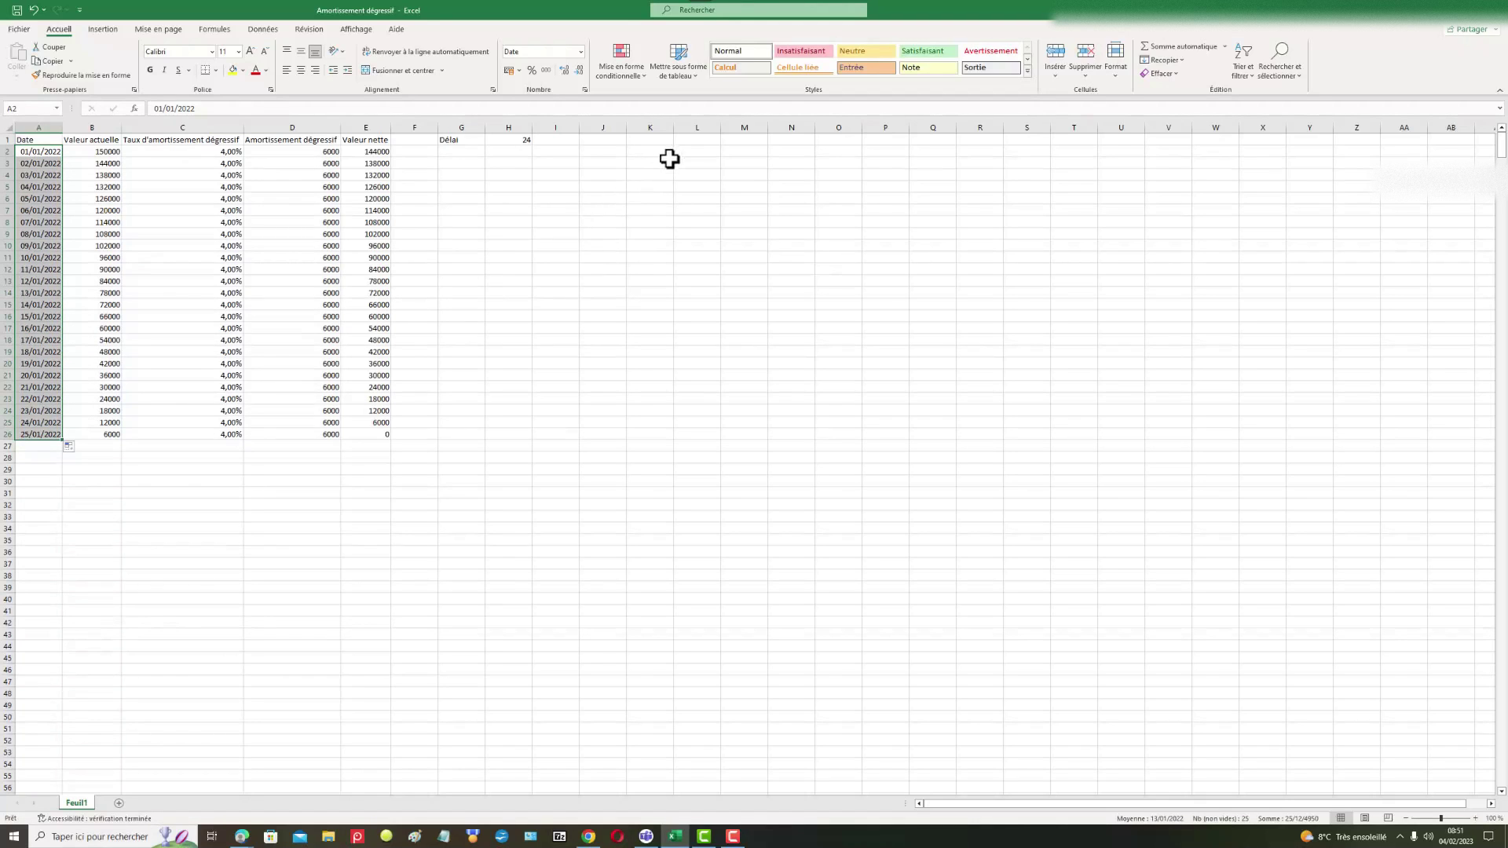
pyautogui.click(525, 140)
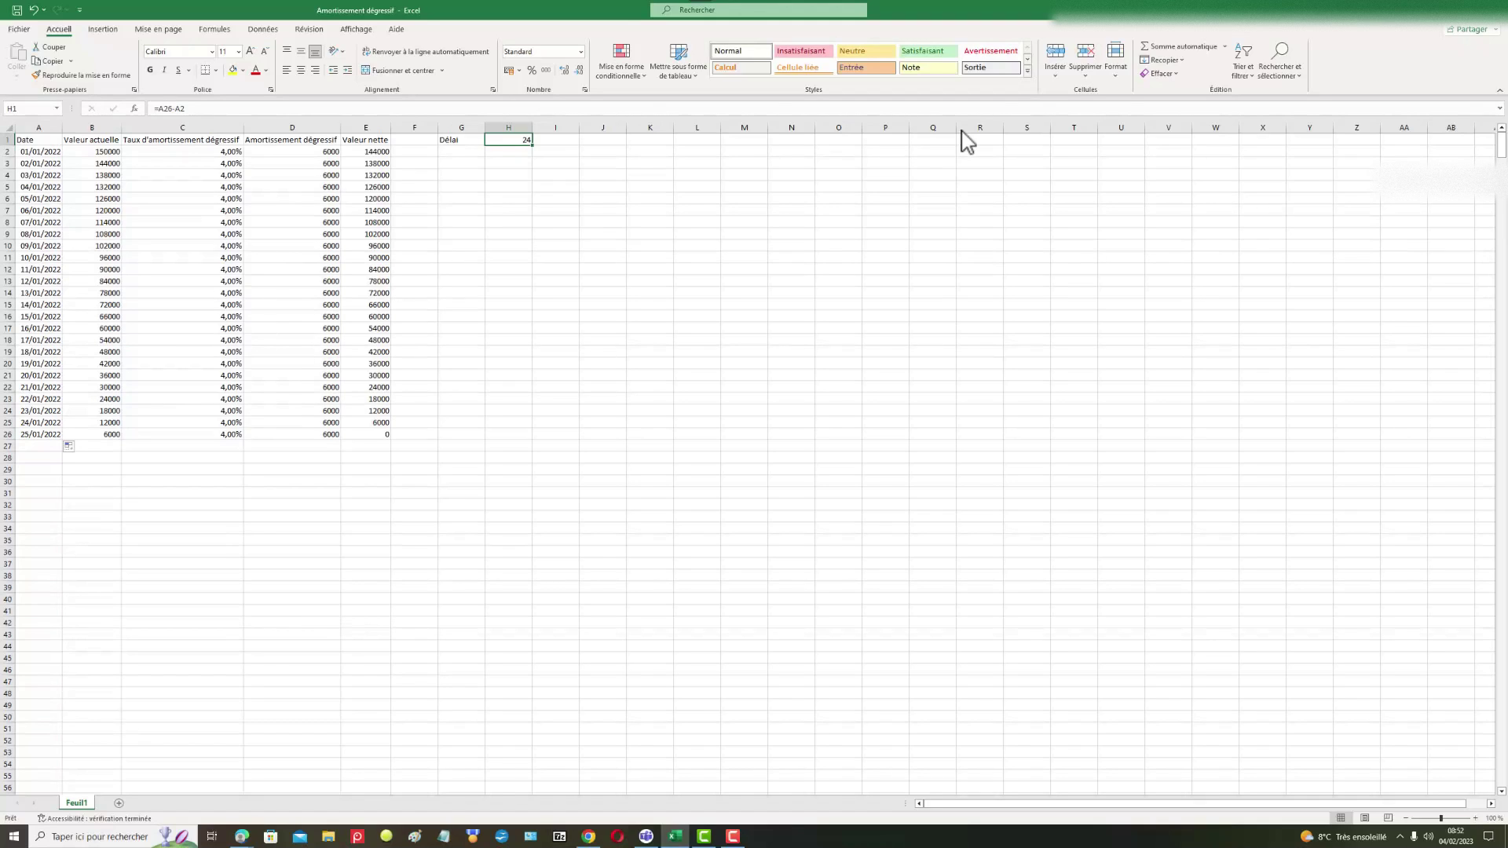
pyautogui.moveTo(742, 11)
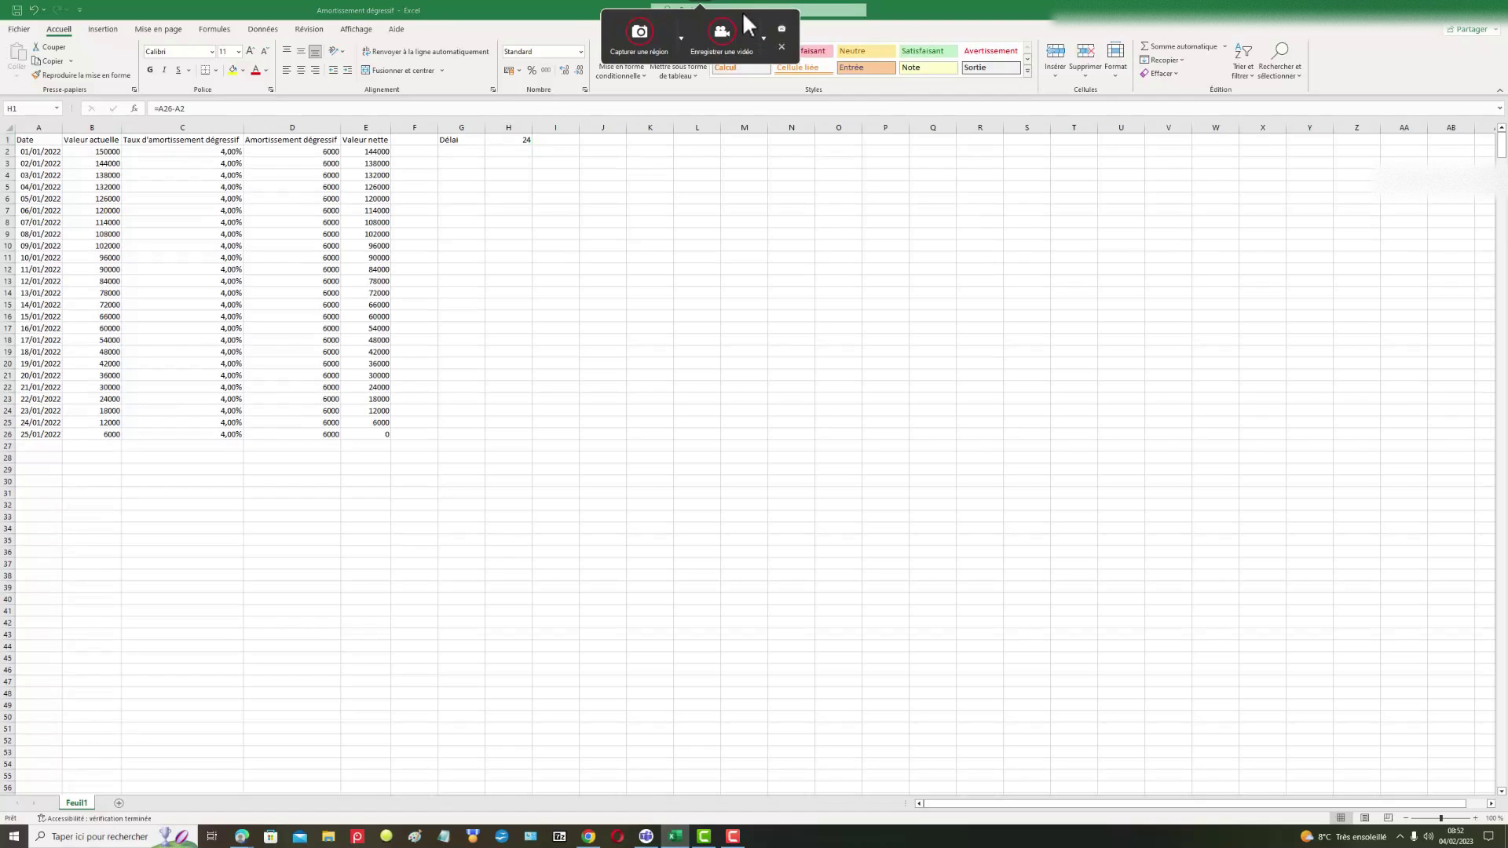